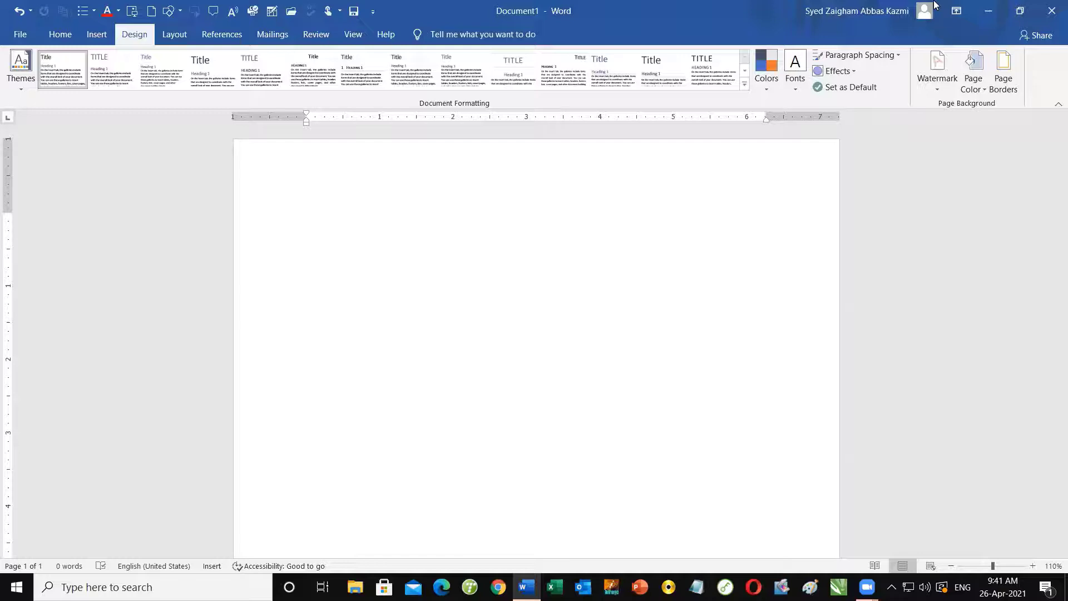
# Show the Layout ribbon tools and look over the empty Document1 page.
pyautogui.click(177, 37)
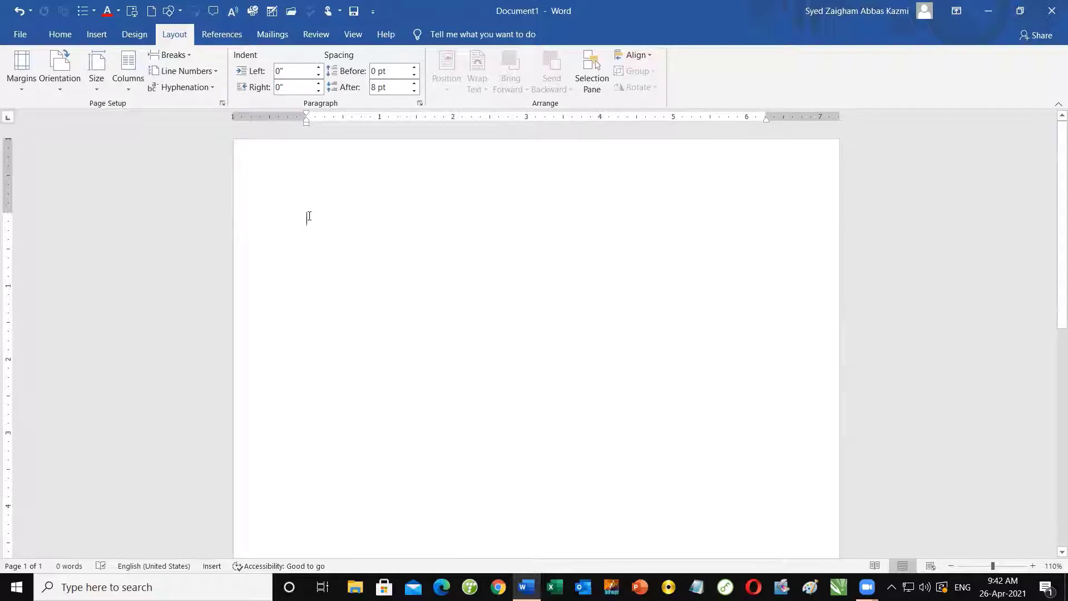
pyautogui.keyDown('ctrl'); pyautogui.scroll(5, 250, 232); pyautogui.keyUp('ctrl')
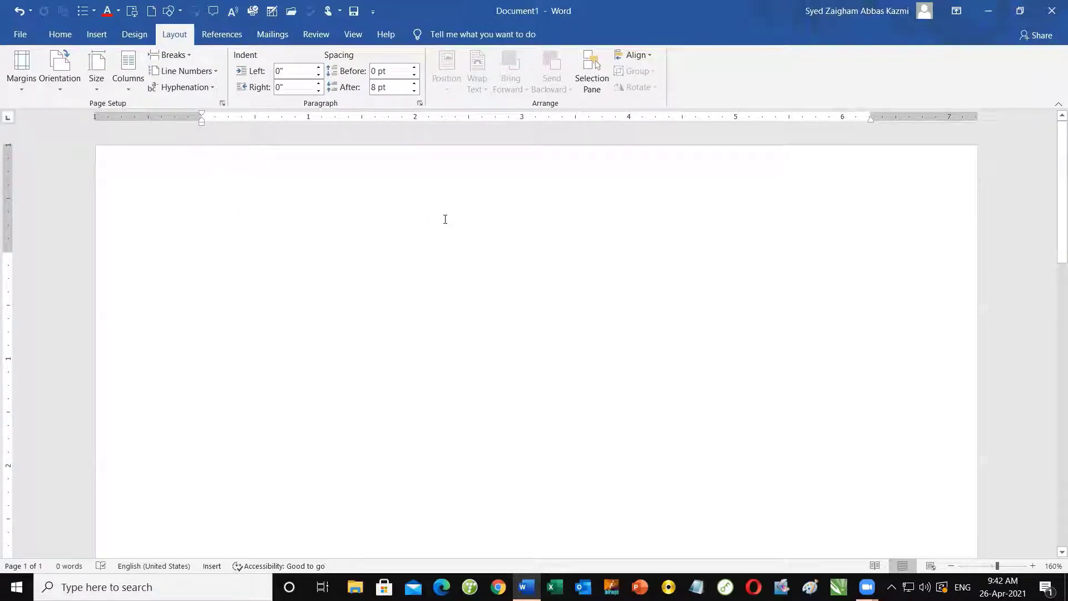
pyautogui.scroll(-4, 314, 195)
pyautogui.scroll(-3, 315, 196)
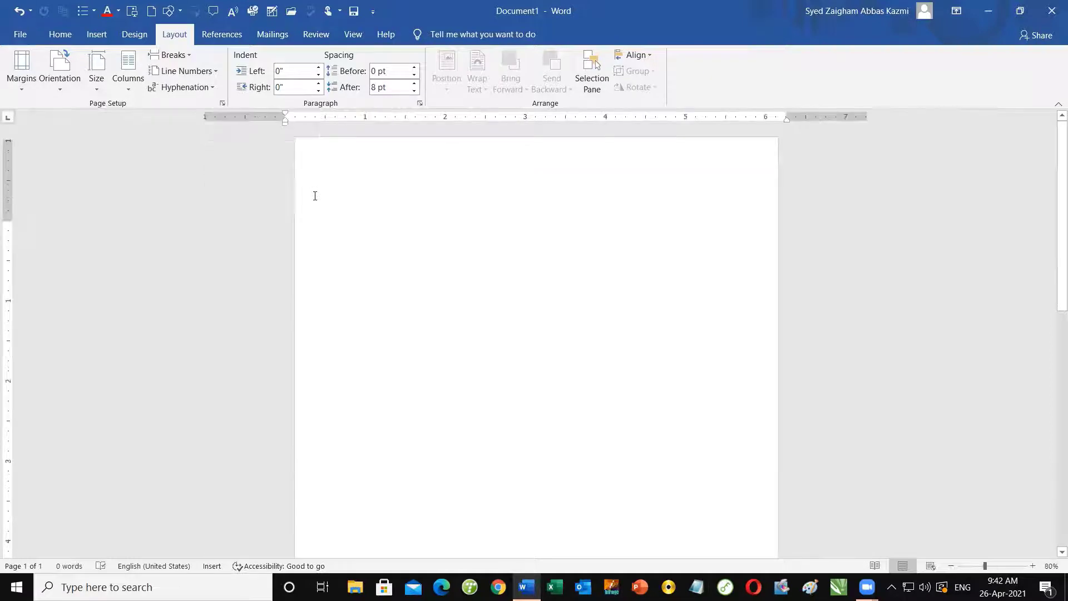
pyautogui.scroll(-1, 315, 196)
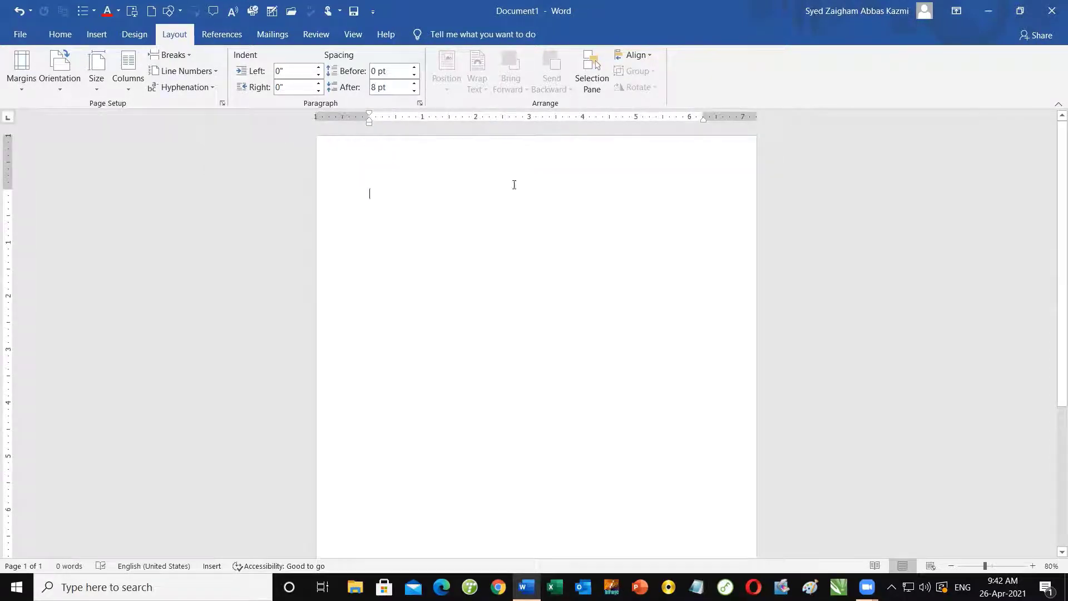
pyautogui.scroll(-3, 596, 401)
pyautogui.scroll(-2, 563, 460)
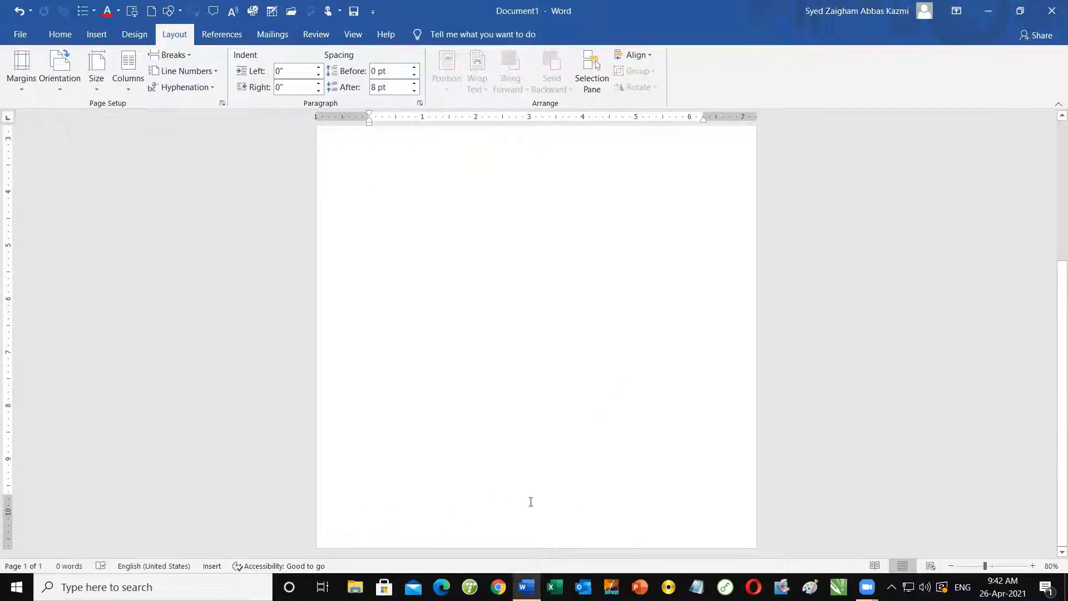
pyautogui.scroll(3, 424, 240)
pyautogui.scroll(2, 390, 222)
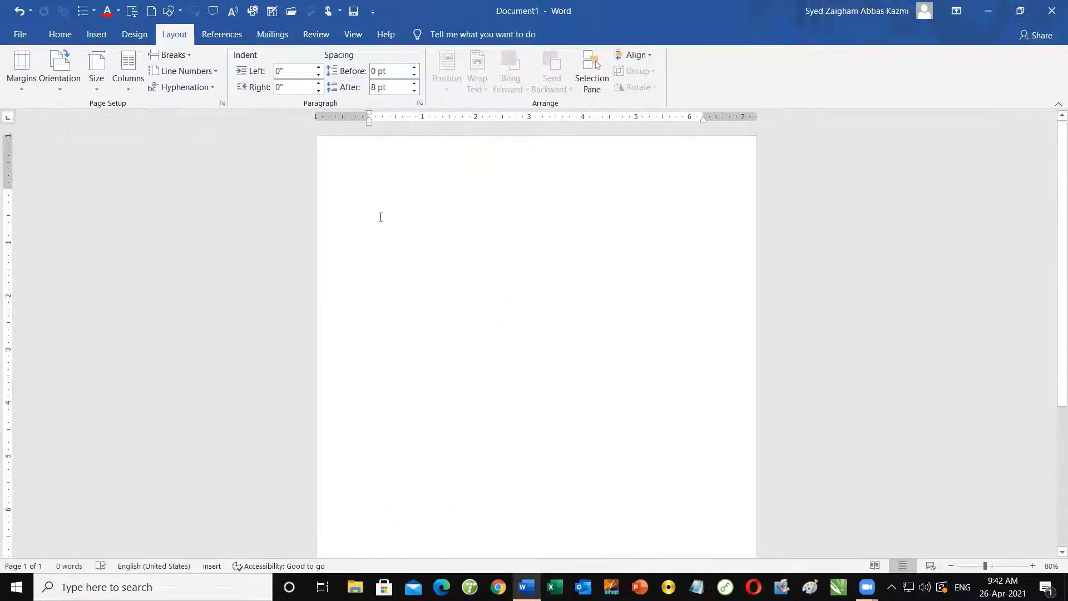
pyautogui.keyDown('ctrl'); pyautogui.scroll(4, 379, 211); pyautogui.keyUp('ctrl')
# Write 'Top Margin', 'Bottom Margin' and 'Left Margin' on separate lines.
pyautogui.press('Return')
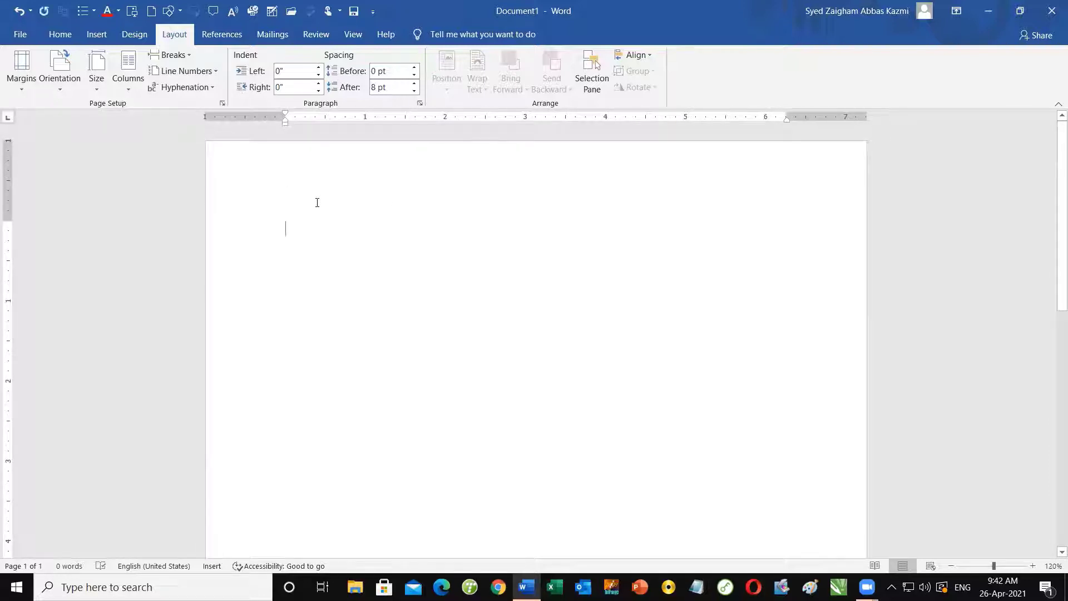
pyautogui.write('To')
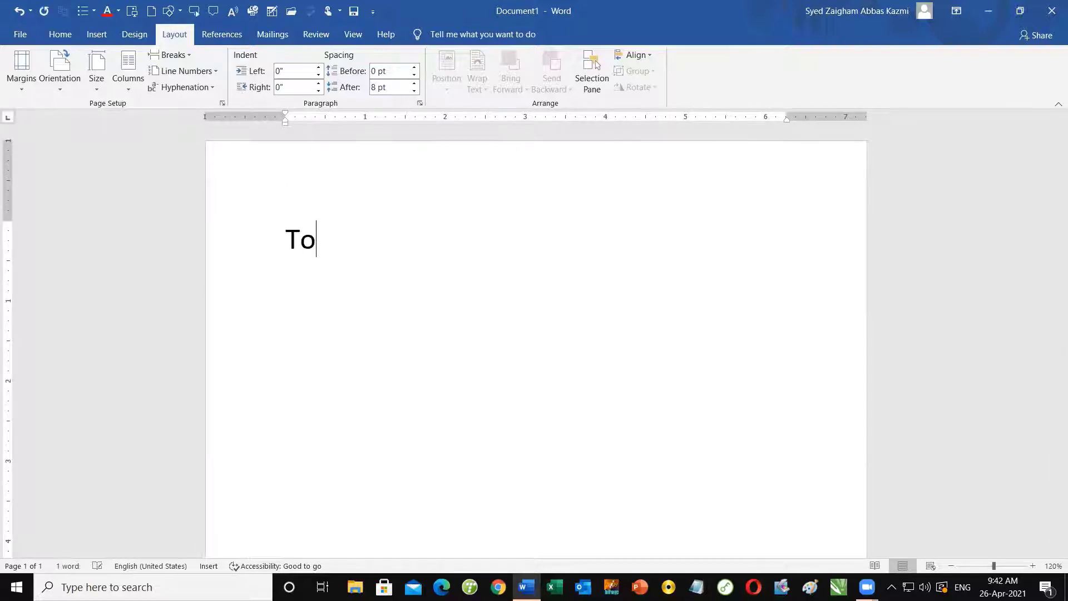
pyautogui.write('p Margin')
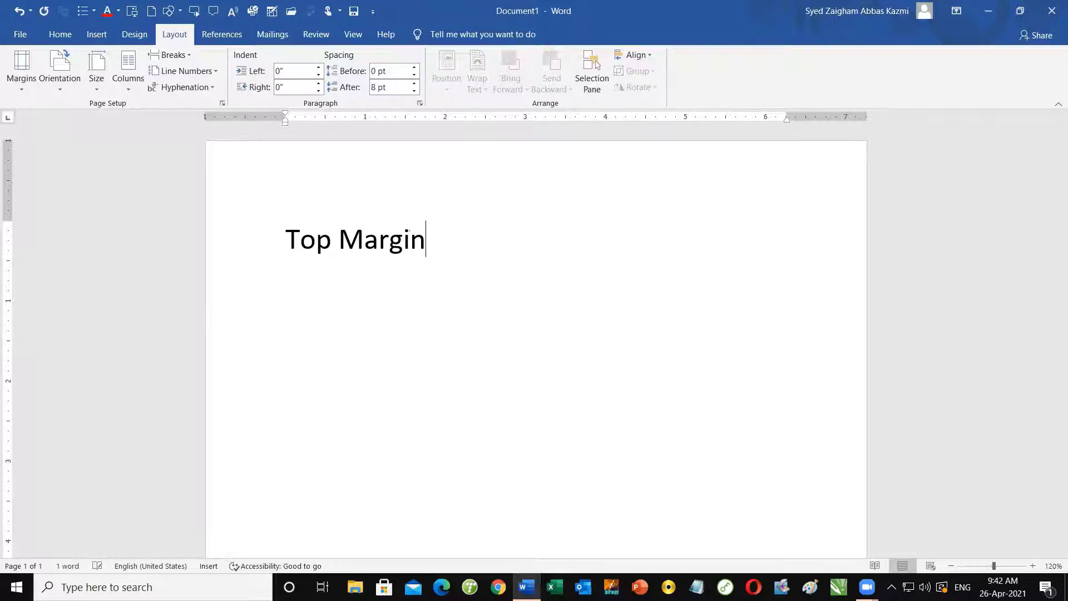
pyautogui.press('Return')
pyautogui.write('Bottom ')
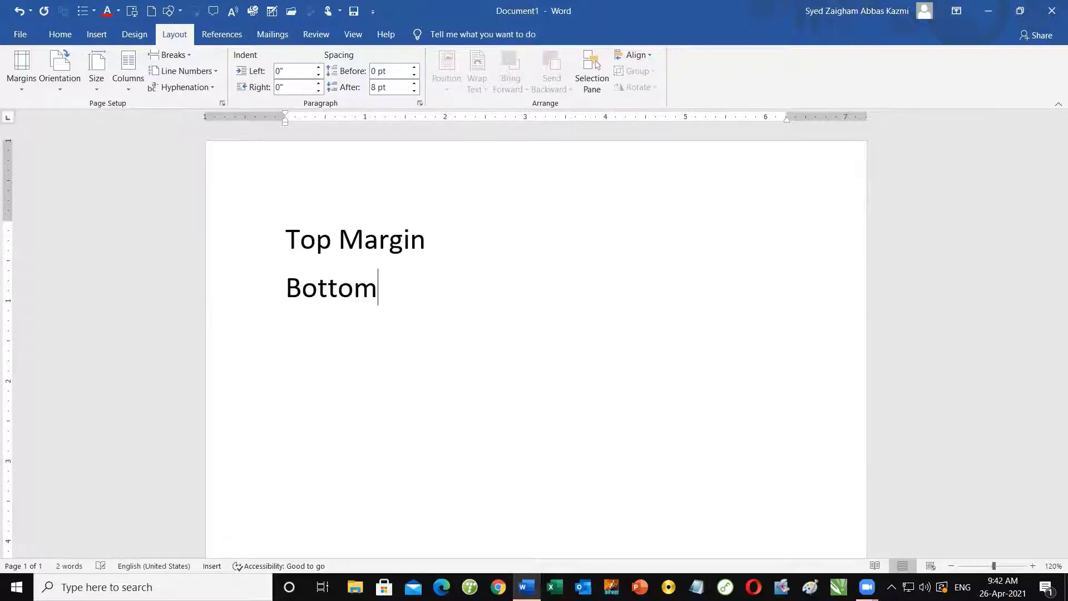
pyautogui.write('Margin')
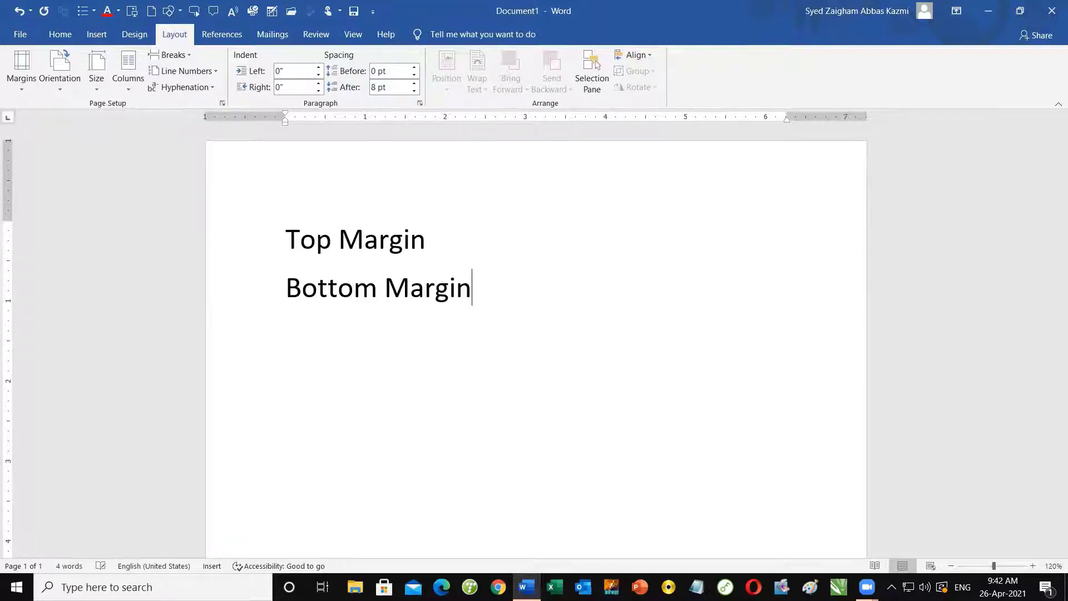
pyautogui.press('Return')
pyautogui.write('Left M')
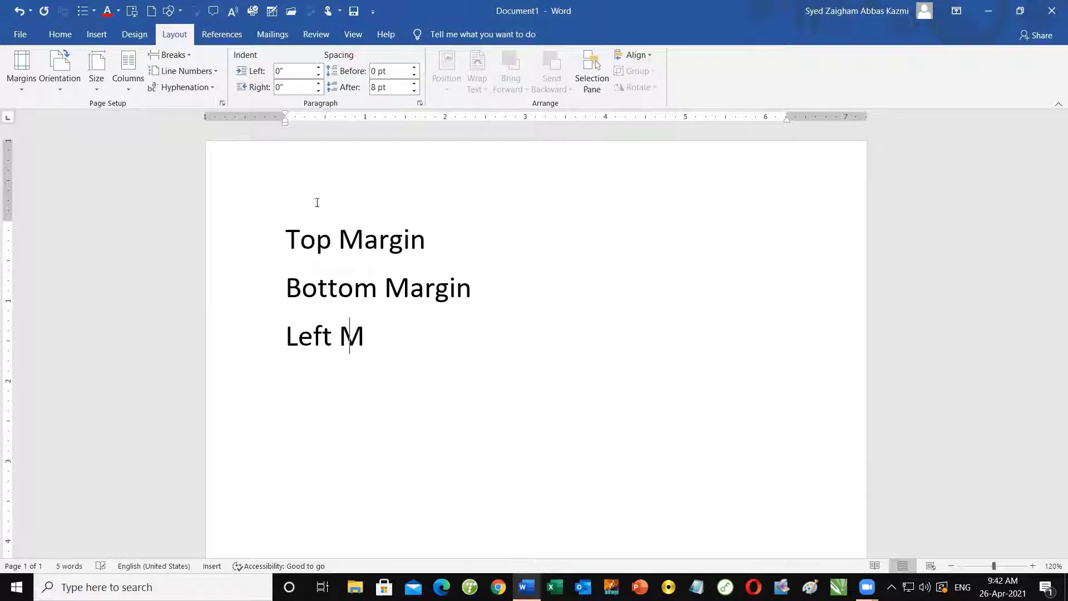
pyautogui.write('argin')
pyautogui.press('Return')
# Add the lines 'Right Margin' and 'By default: 1 inch each' below them.
pyautogui.write('RT')
pyautogui.press('BackSpace')
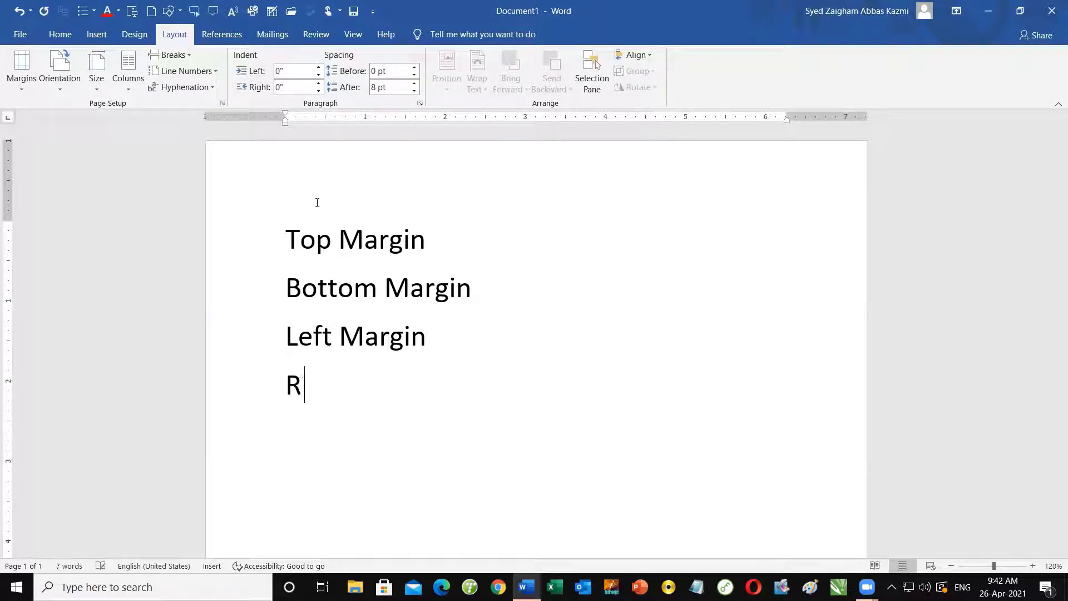
pyautogui.write('ight Ma')
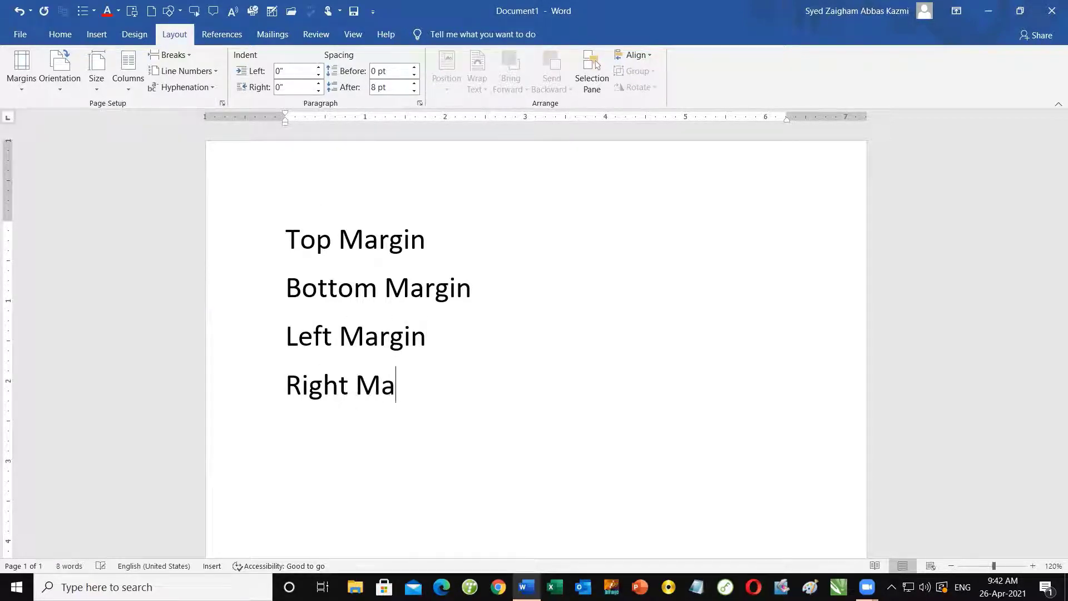
pyautogui.write('rgin')
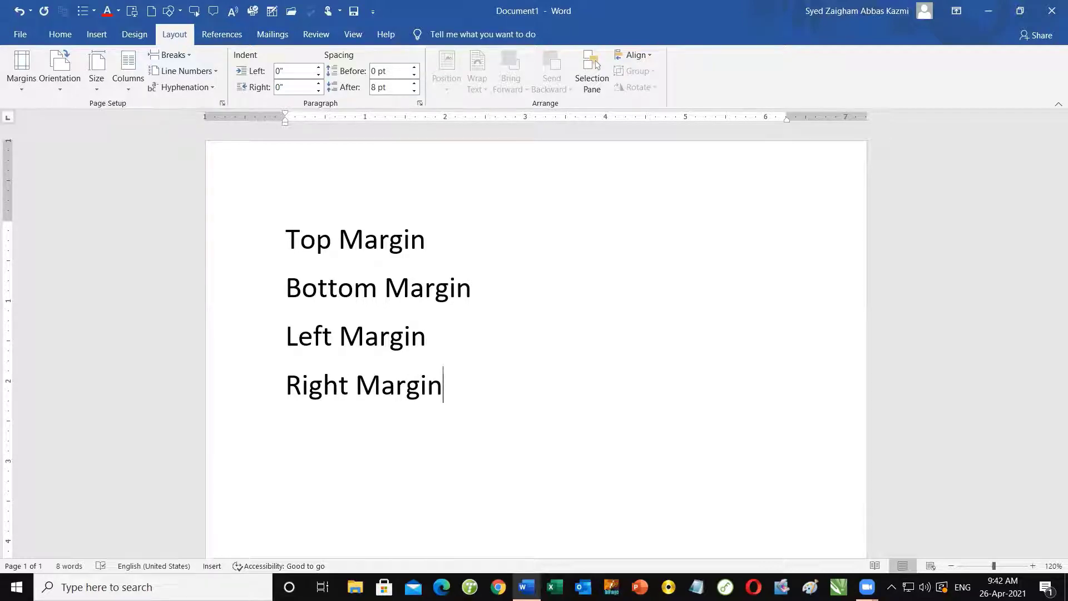
pyautogui.press('Return')
pyautogui.write('By def')
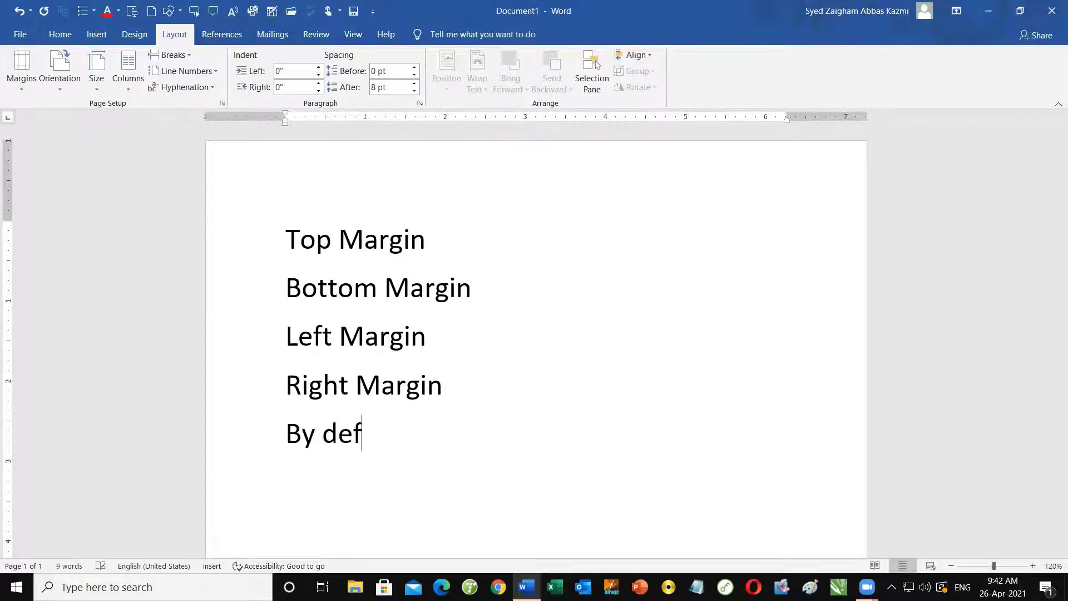
pyautogui.write('ault: 1 in')
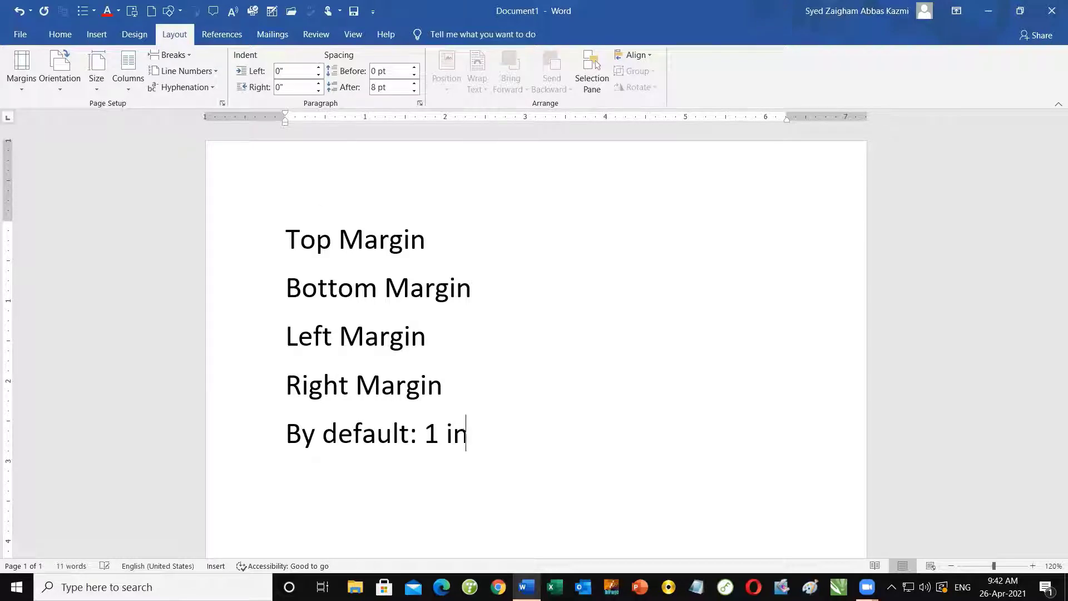
pyautogui.write('ch each')
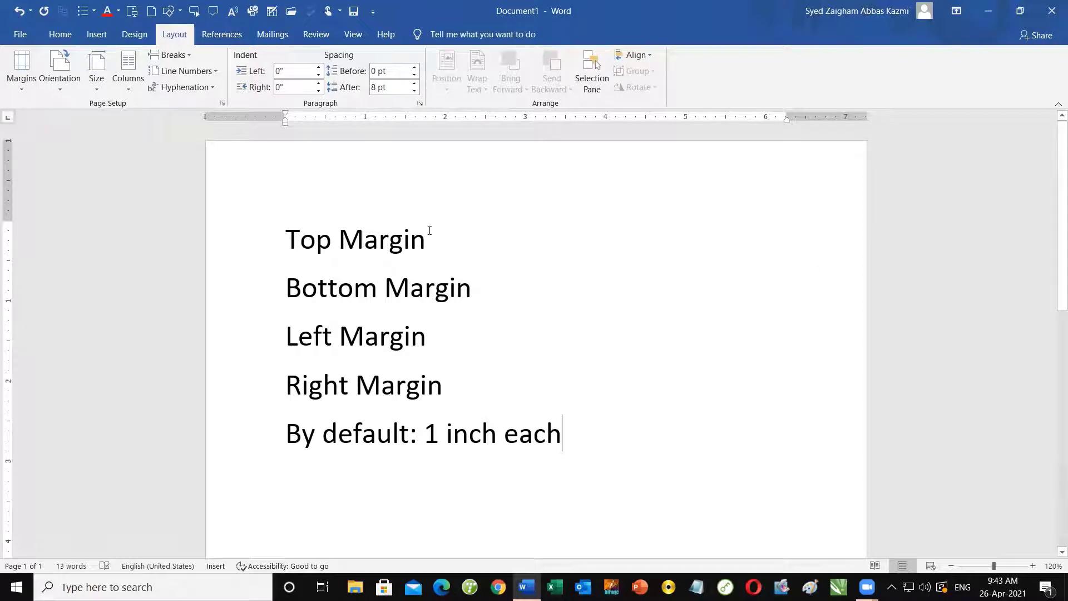
pyautogui.scroll(-3, 361, 329)
pyautogui.scroll(4, 293, 131)
pyautogui.scroll(-4, 539, 450)
pyautogui.scroll(-4, 539, 449)
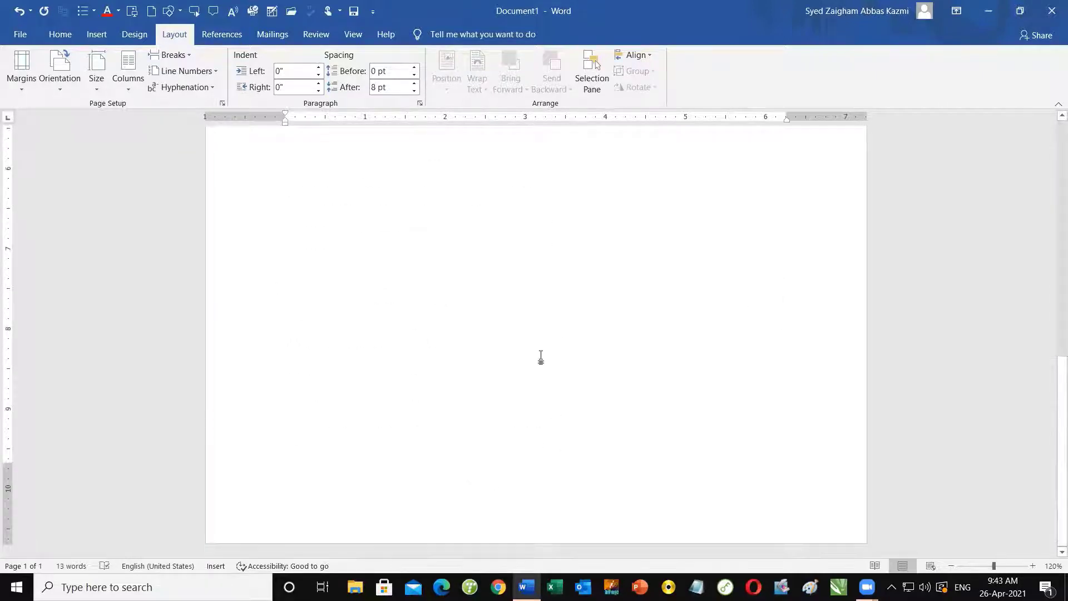
pyautogui.scroll(5, 541, 355)
pyautogui.scroll(2, 472, 409)
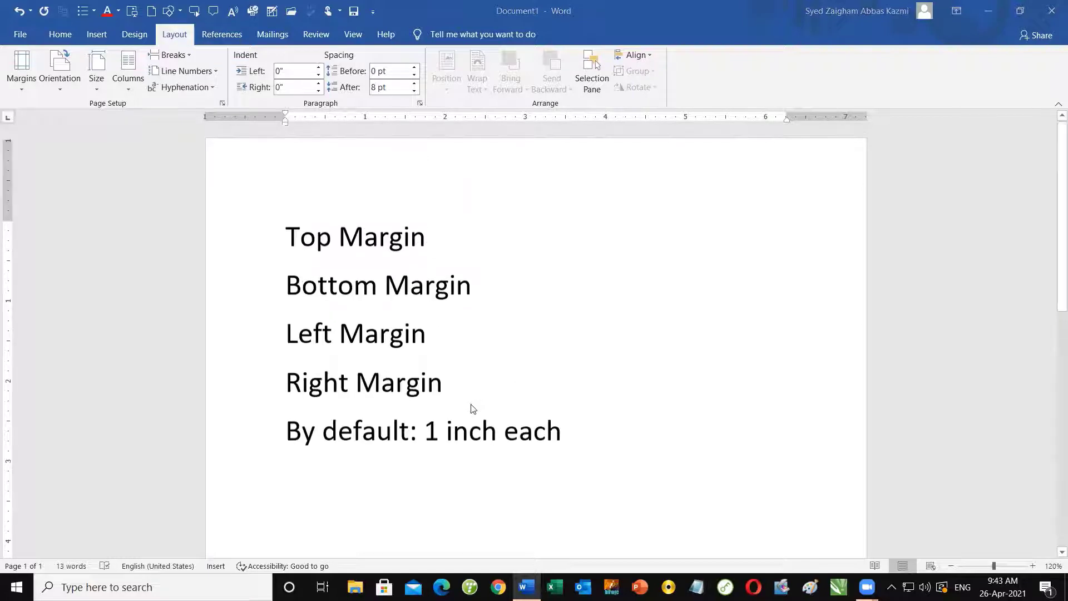
pyautogui.scroll(1, 471, 409)
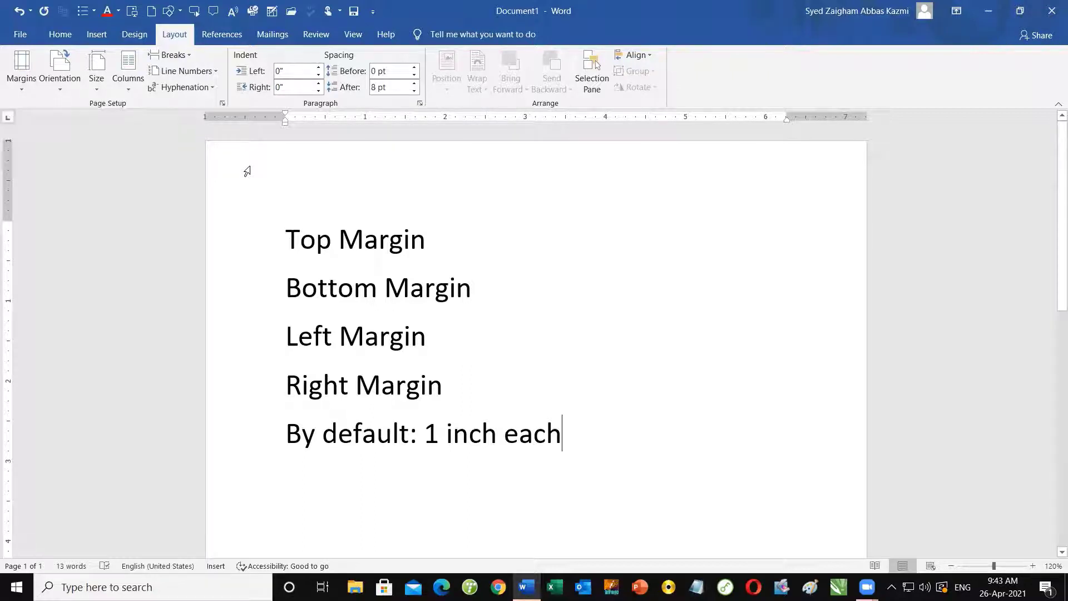
# Apply the Narrow margin preset, 0.5 inch on every side.
pyautogui.click(23, 90)
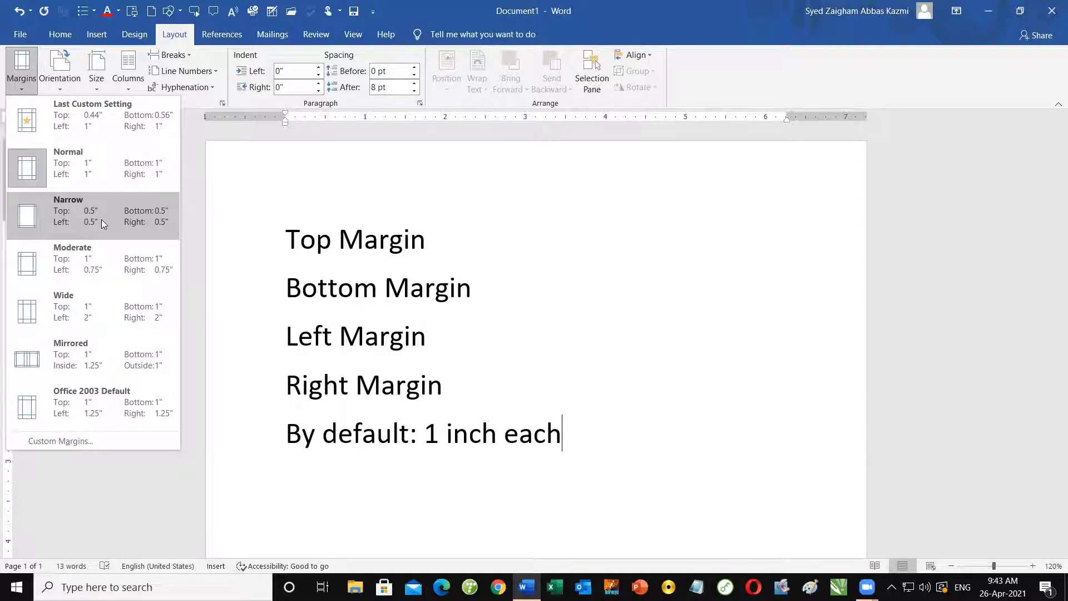
pyautogui.click(82, 214)
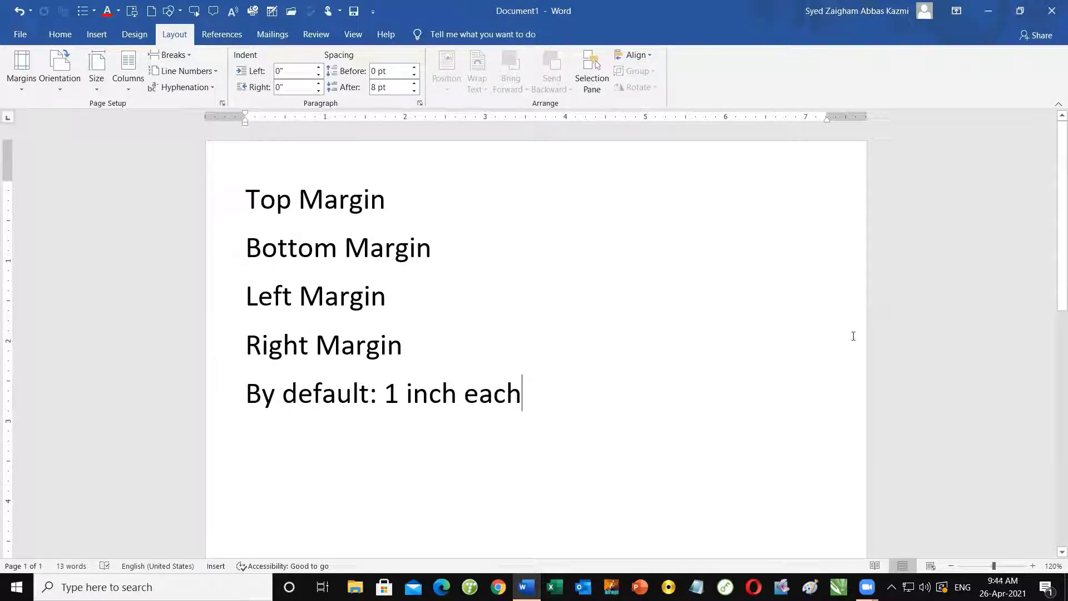
pyautogui.scroll(-5, 245, 384)
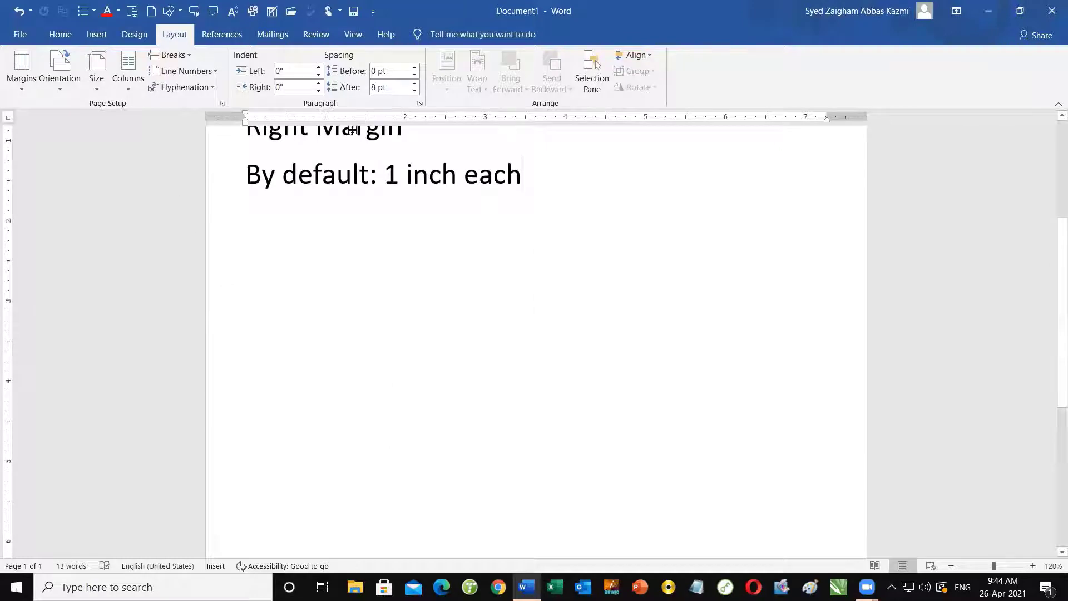
pyautogui.scroll(5, 390, 228)
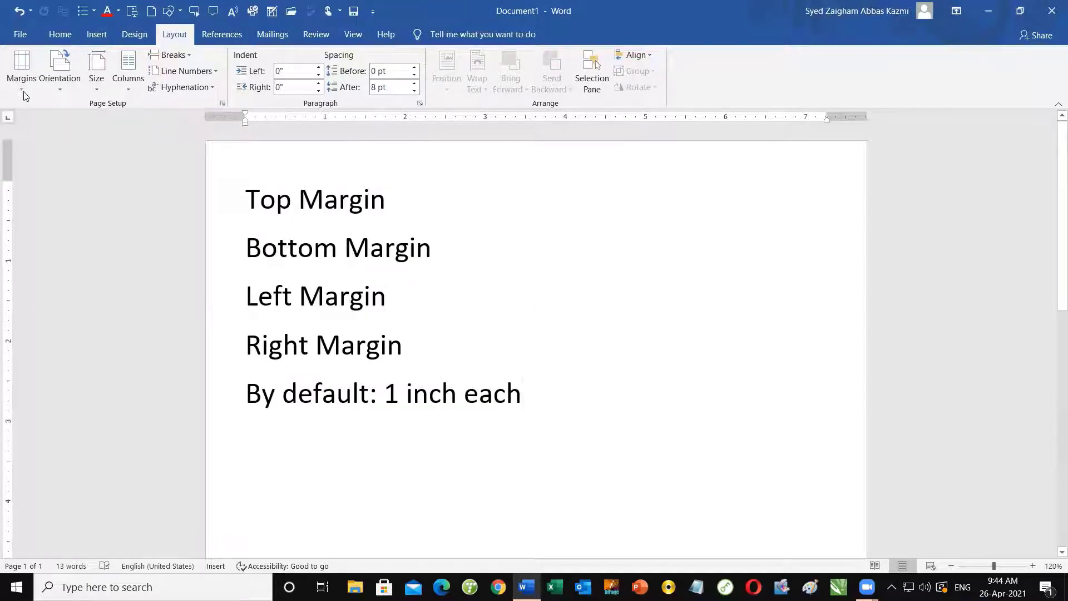
# Open the Page Setup dialog through Custom Margins in the Margins list.
pyautogui.click(21, 67)
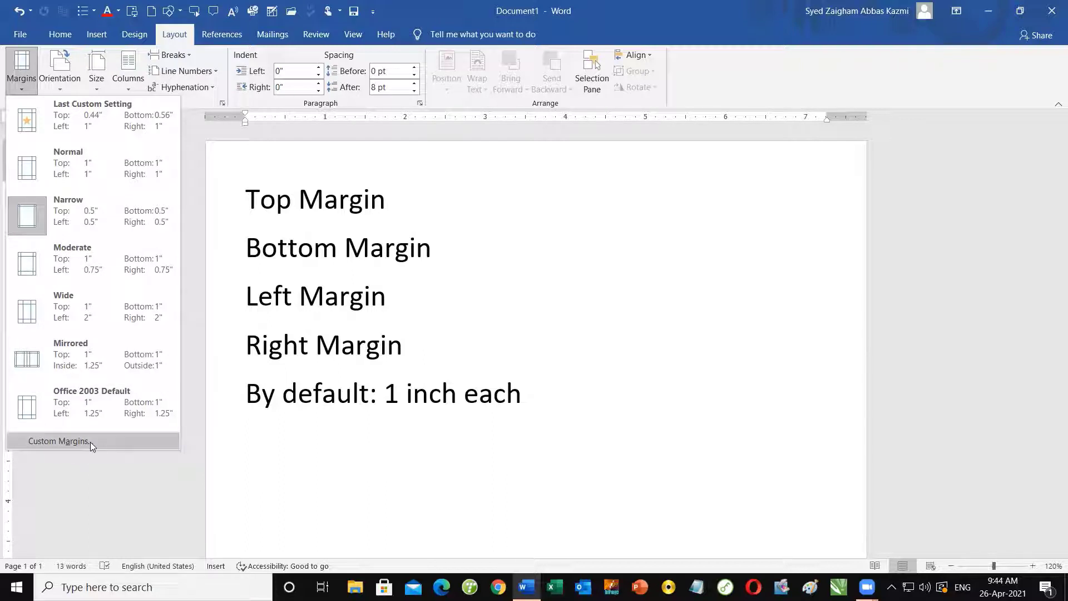
pyautogui.click(105, 441)
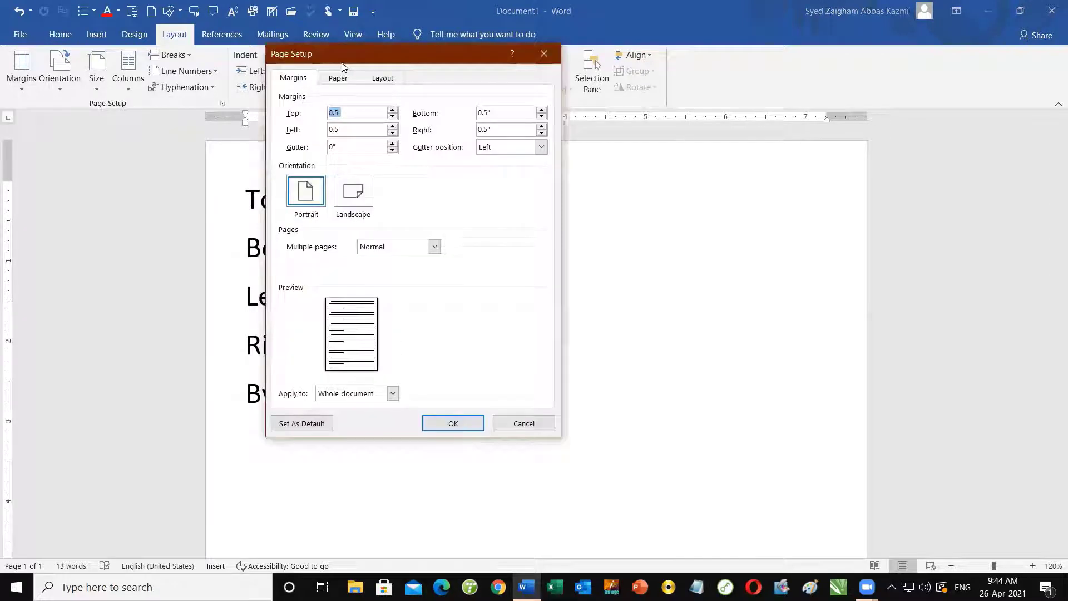
# Set custom margins of Top 2", Bottom 2", Left 3" and Right 4" and apply them.
pyautogui.moveTo(342, 64); pyautogui.dragTo(499, 114)
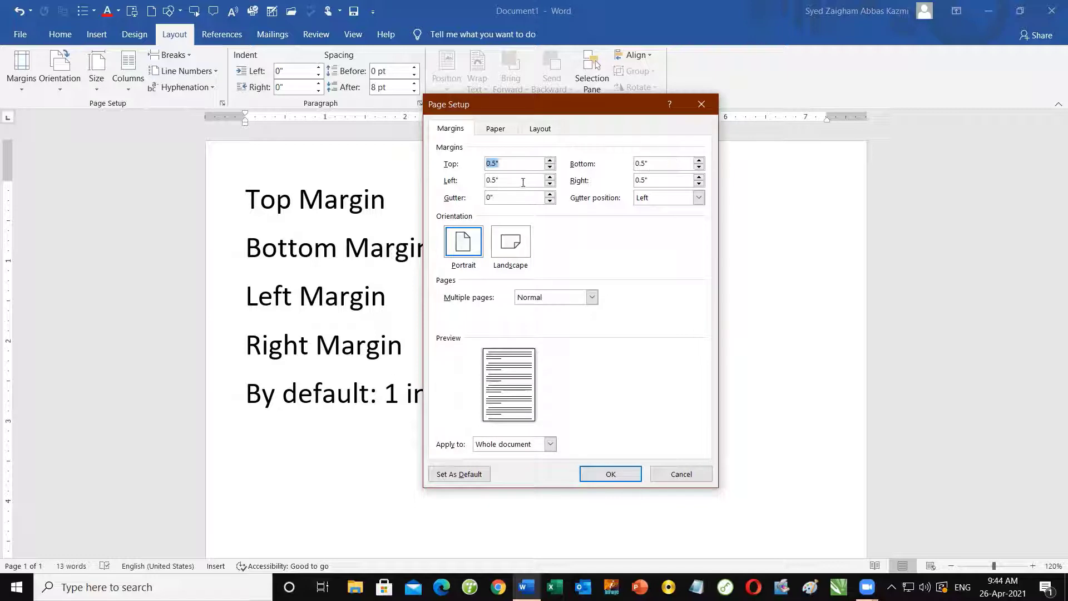
pyautogui.click(499, 162)
pyautogui.moveTo(497, 165); pyautogui.dragTo(485, 165)
pyautogui.write('2')
pyautogui.press('super+plus')
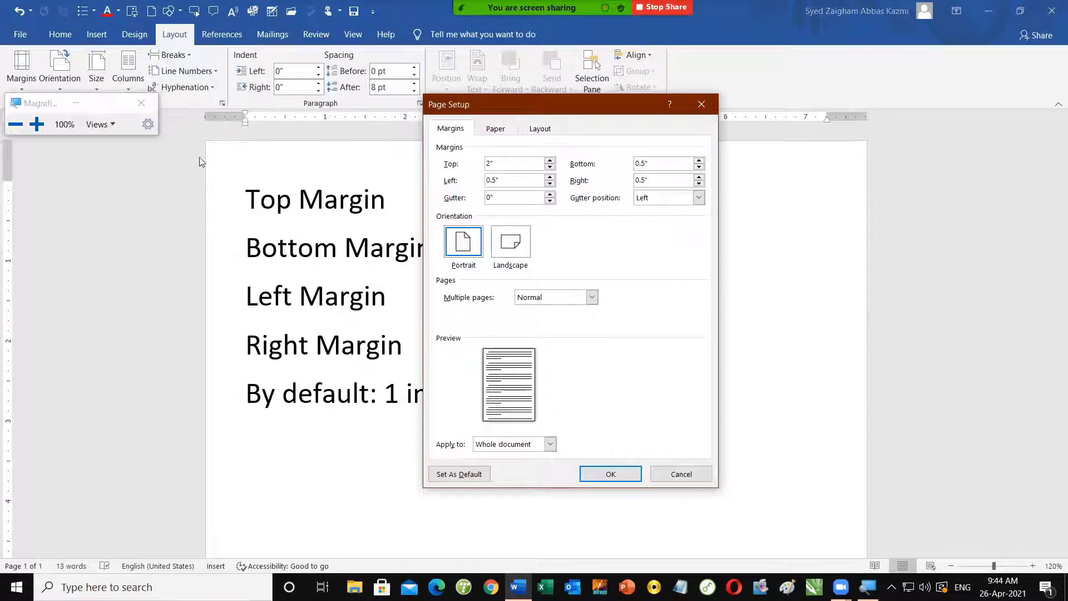
pyautogui.press('super+plus')
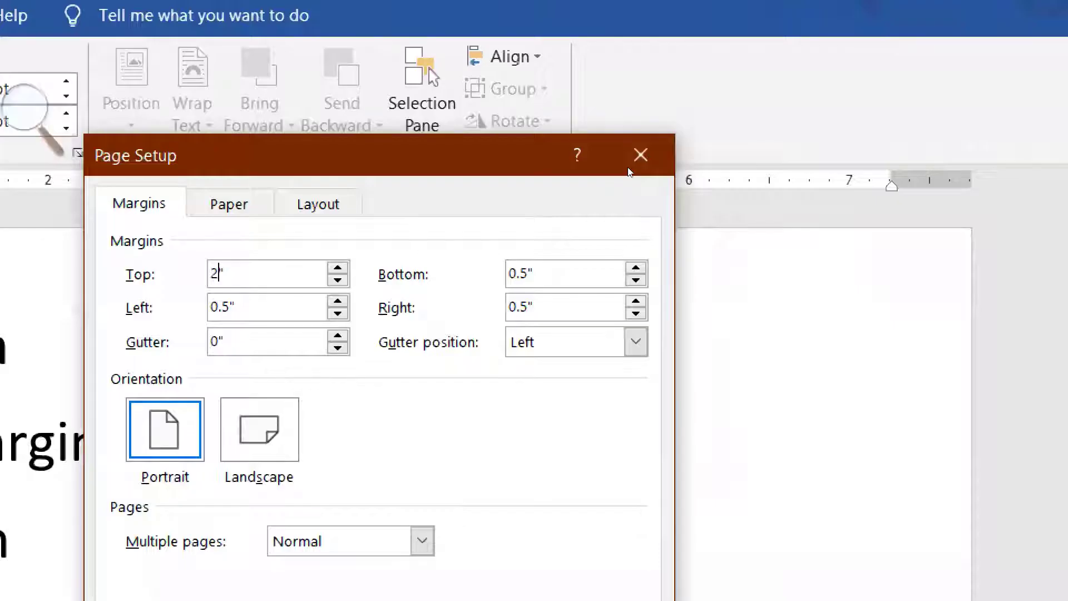
pyautogui.press('Tab')
pyautogui.write('2')
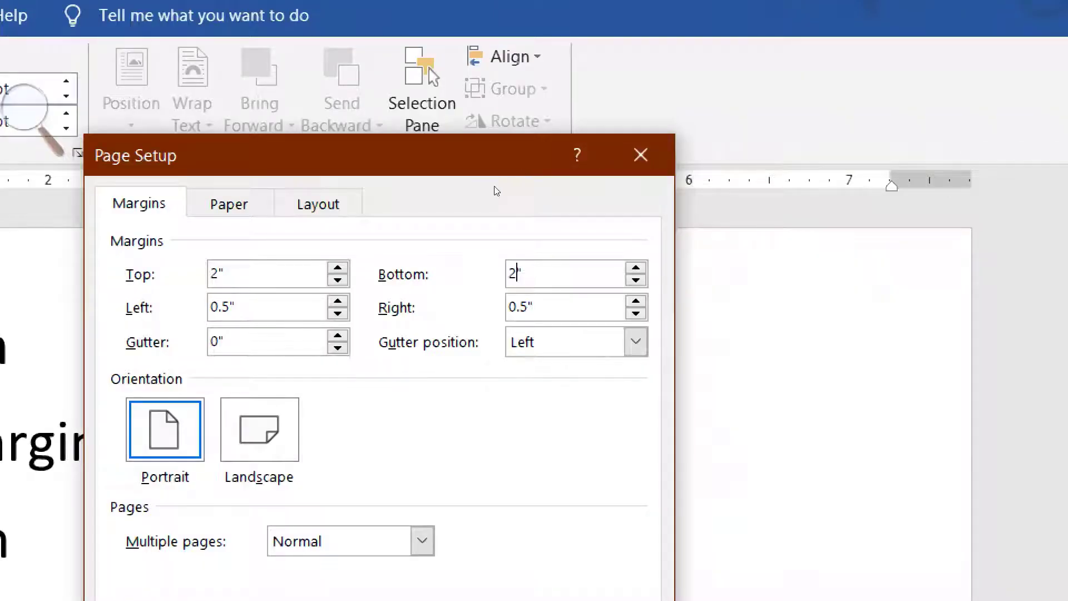
pyautogui.press('Tab')
pyautogui.write('3')
pyautogui.press('Tab')
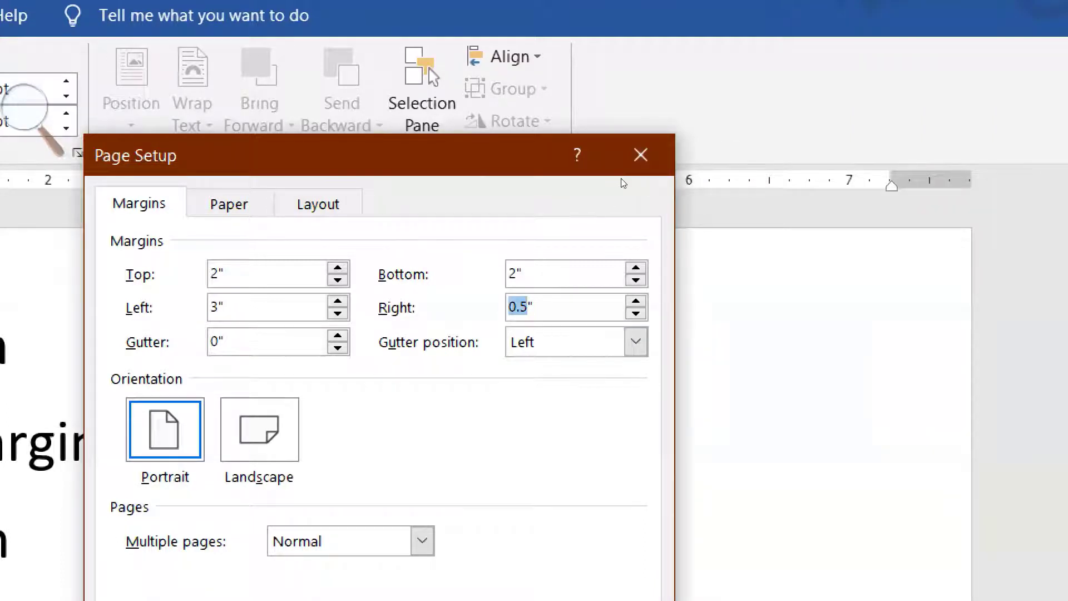
pyautogui.write('4')
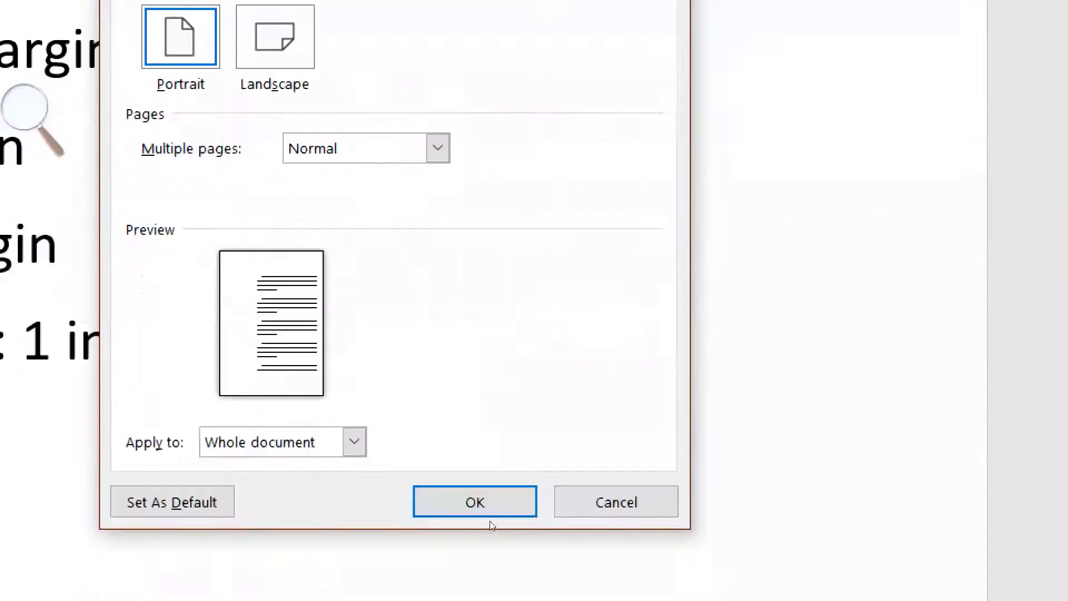
pyautogui.press('Return')
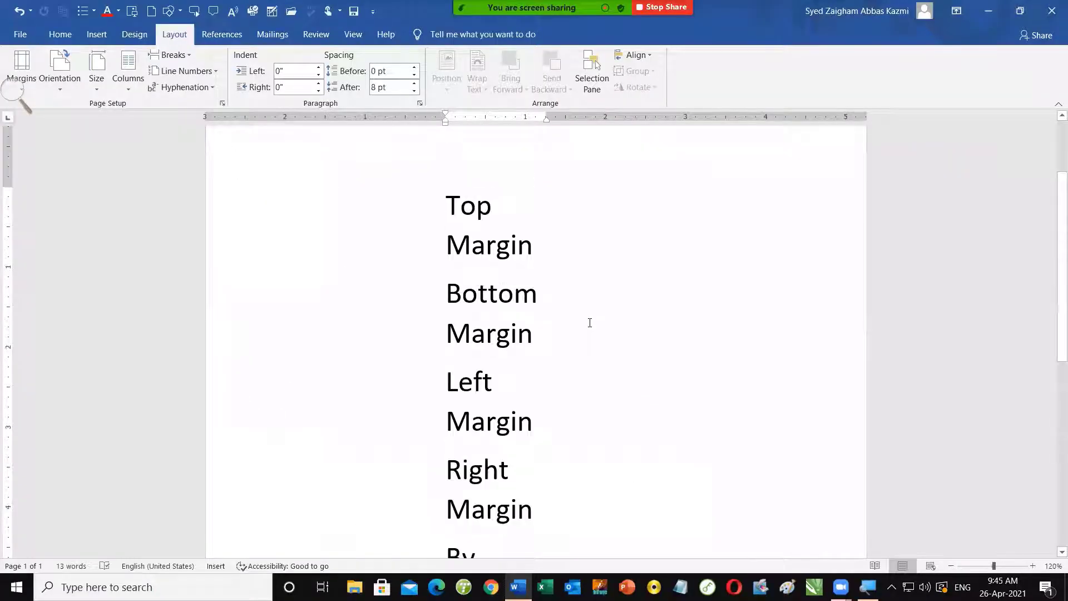
pyautogui.scroll(3, 516, 141)
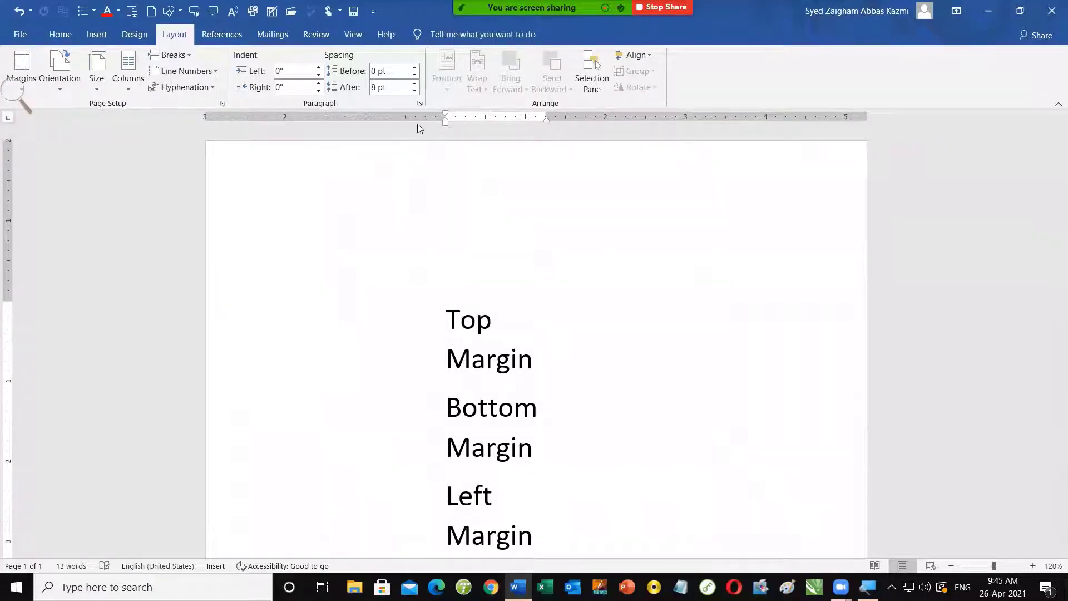
pyautogui.scroll(-3, 575, 328)
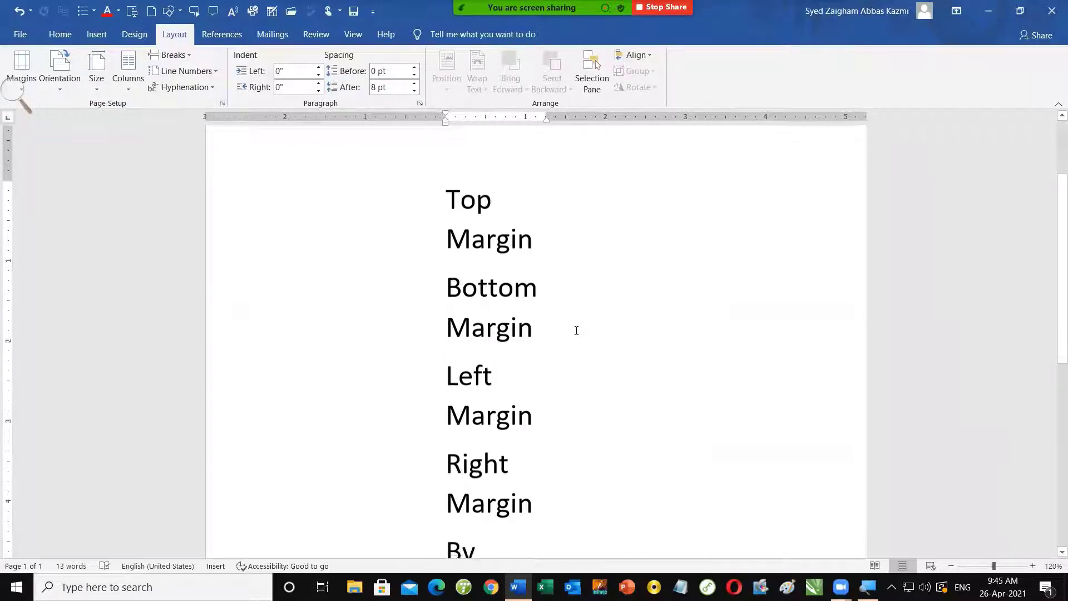
pyautogui.scroll(-10, 575, 328)
pyautogui.scroll(13, 578, 330)
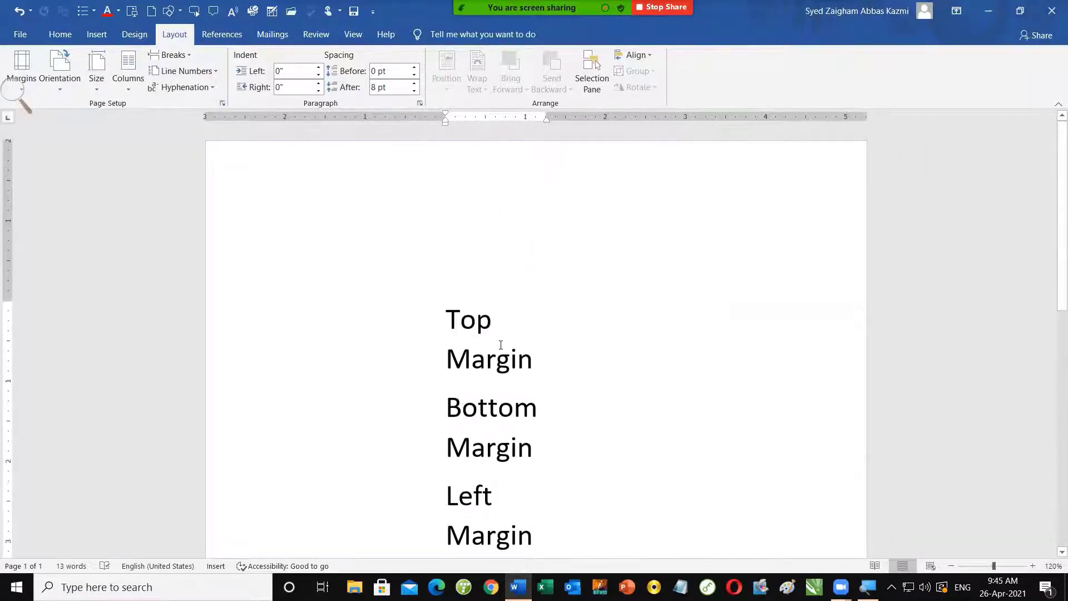
pyautogui.scroll(-2, 500, 342)
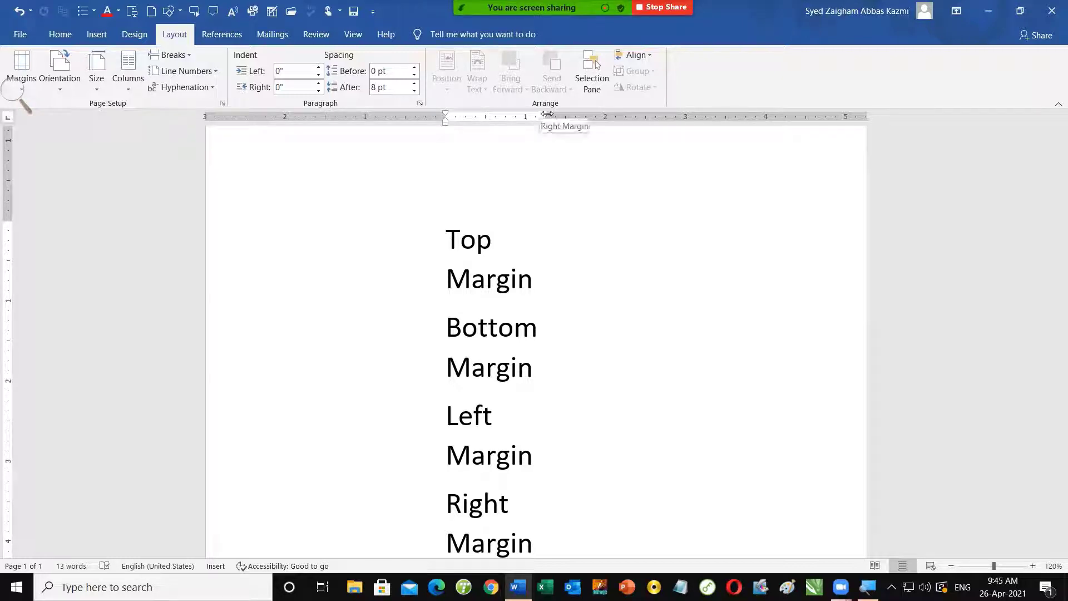
# Widen the text by dragging the right margin out to about 5.1 inches and the left margin outward to about 2 inches.
pyautogui.moveTo(548, 114); pyautogui.dragTo(673, 119)
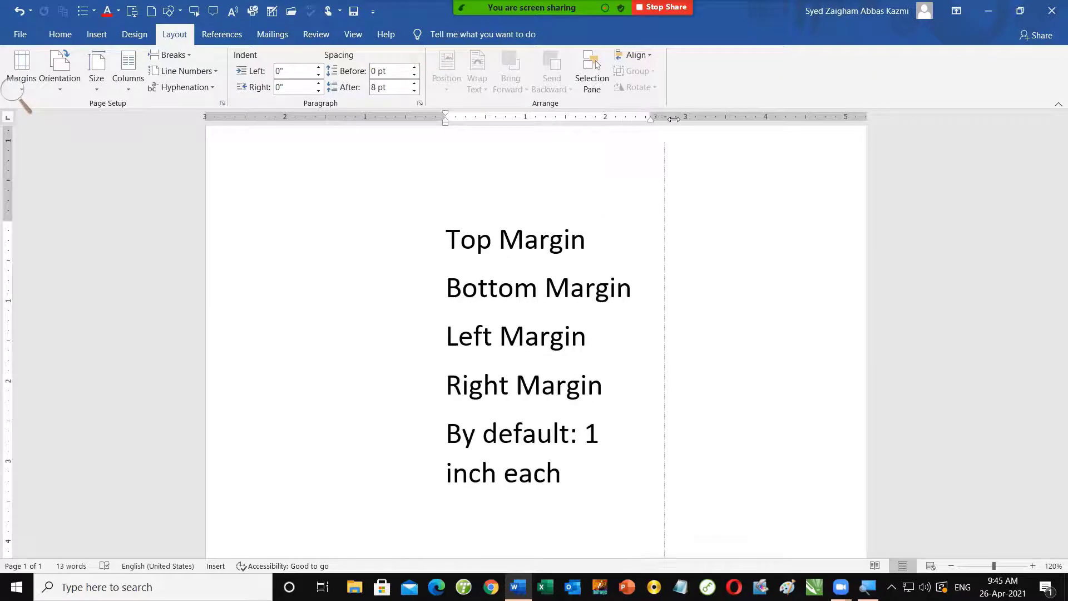
pyautogui.moveTo(673, 118); pyautogui.dragTo(636, 118)
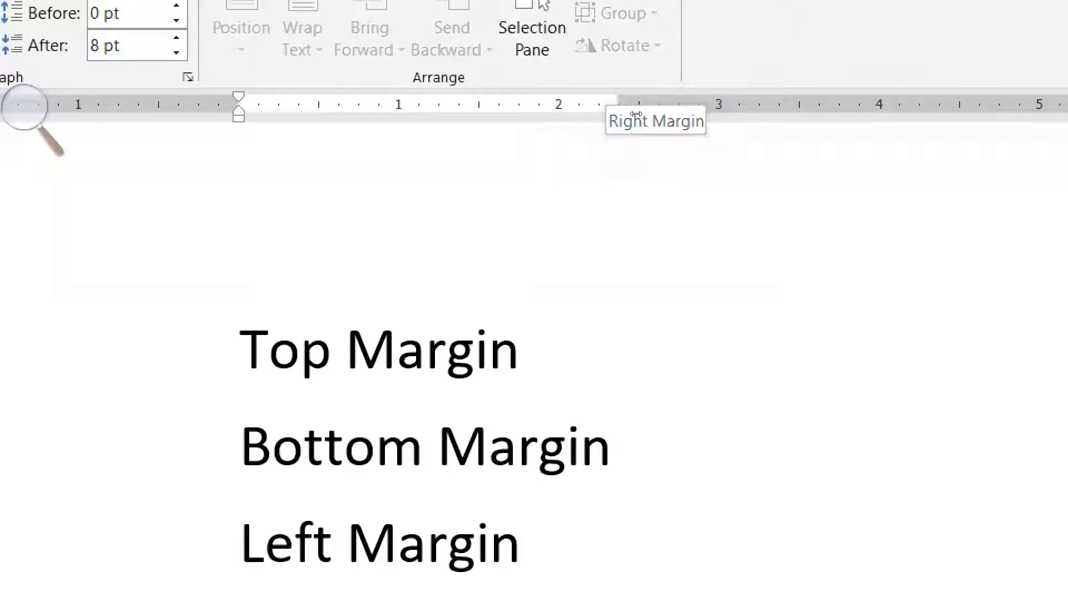
pyautogui.moveTo(620, 114); pyautogui.dragTo(690, 114)
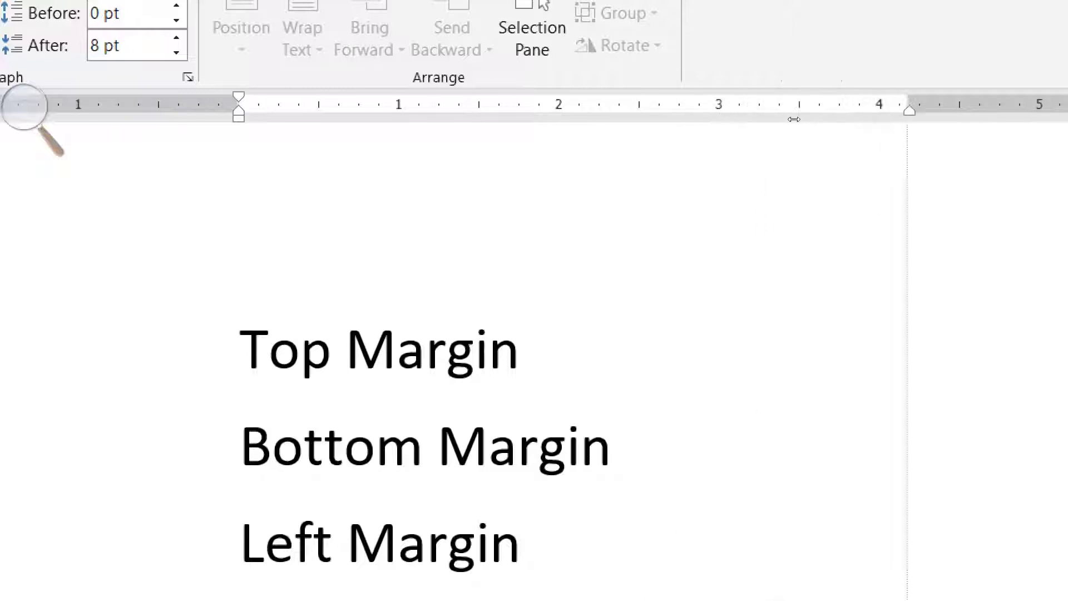
pyautogui.moveTo(691, 113)
pyautogui.mouseDown()
pyautogui.moveTo(870, 113)
pyautogui.moveTo(621, 123)
pyautogui.mouseUp()
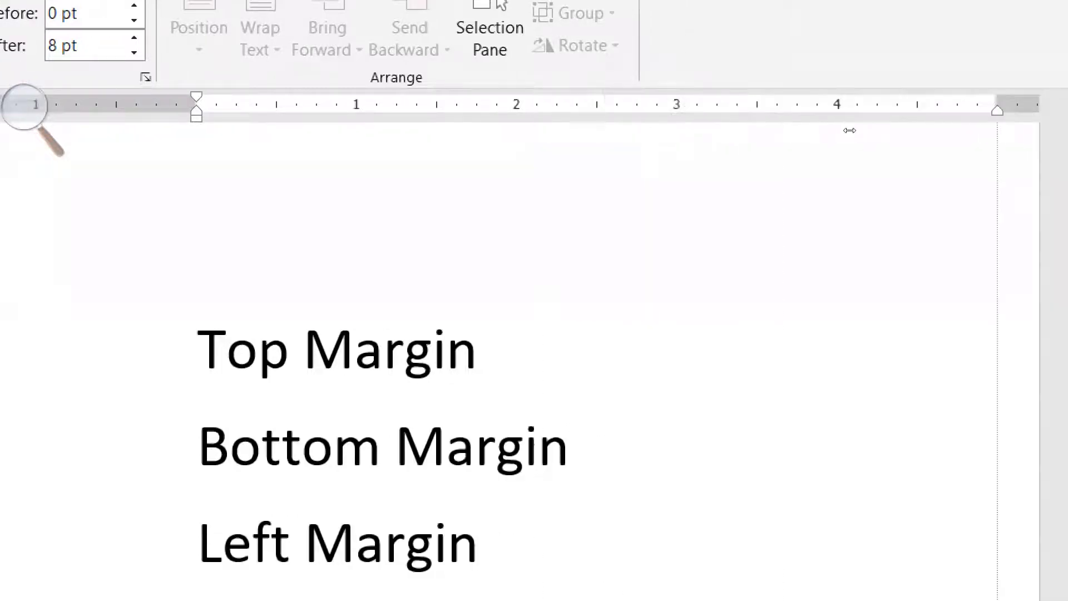
pyautogui.moveTo(620, 122)
pyautogui.mouseDown()
pyautogui.moveTo(861, 121)
pyautogui.moveTo(732, 120)
pyautogui.mouseUp()
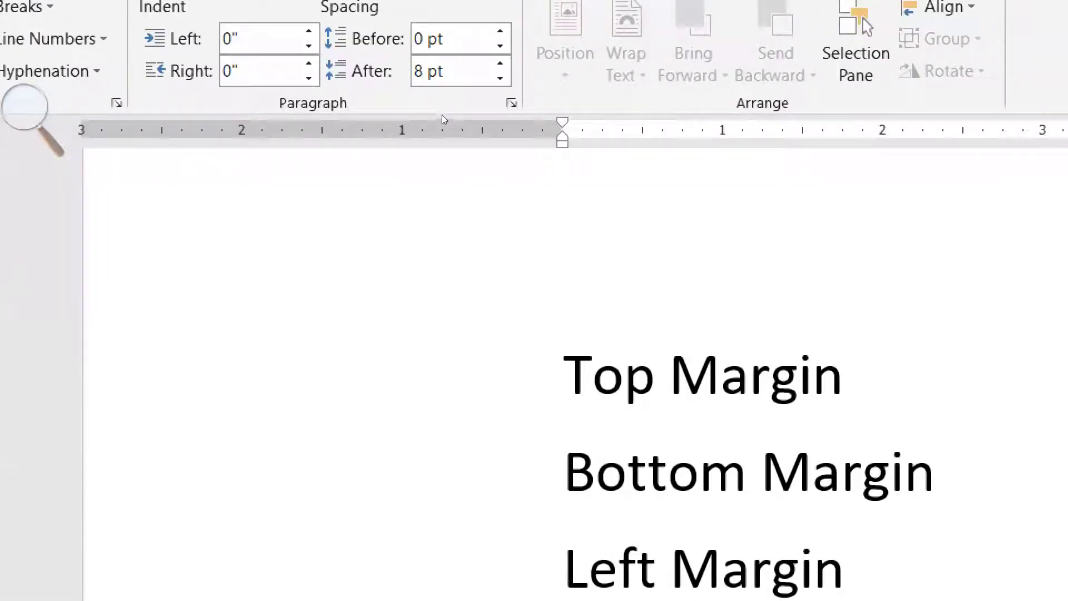
pyautogui.moveTo(444, 114)
pyautogui.mouseDown()
pyautogui.moveTo(271, 113)
pyautogui.moveTo(439, 124)
pyautogui.moveTo(429, 124)
pyautogui.mouseUp()
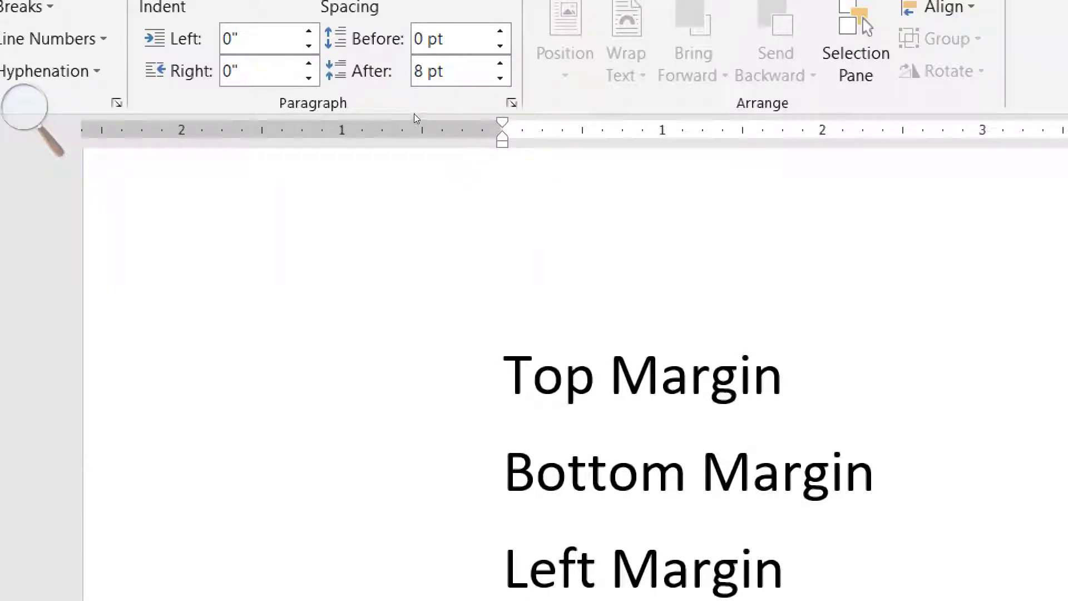
pyautogui.moveTo(502, 125)
pyautogui.mouseDown()
pyautogui.moveTo(258, 126)
pyautogui.moveTo(367, 143)
pyautogui.mouseUp()
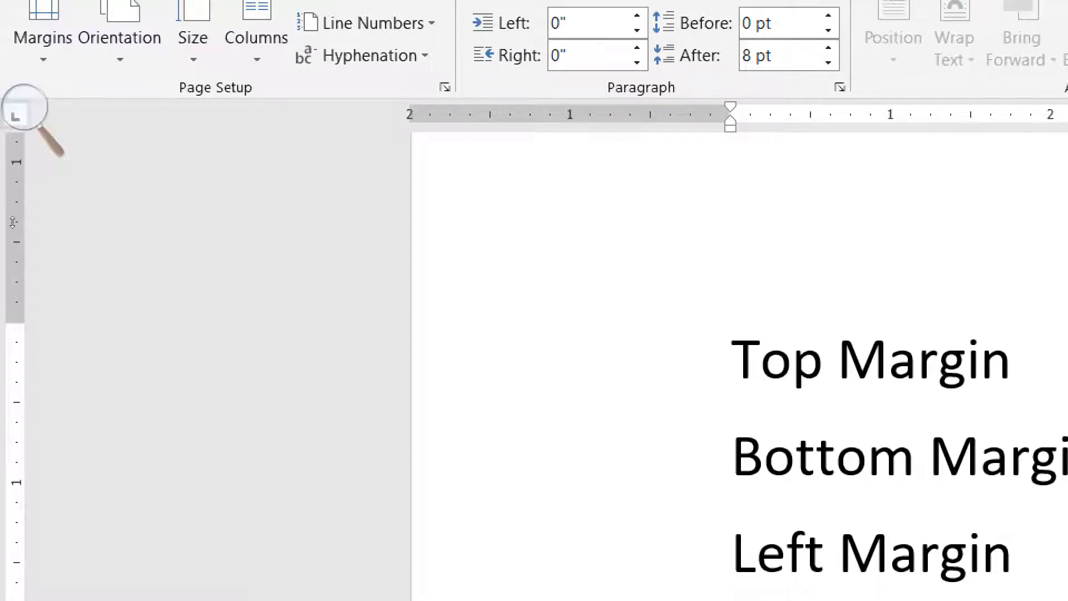
# Raise the top margin and lower the bottom margin on the vertical ruler to fit more text.
pyautogui.moveTo(10, 218)
pyautogui.mouseDown()
pyautogui.moveTo(19, 139)
pyautogui.moveTo(6, 167)
pyautogui.mouseUp()
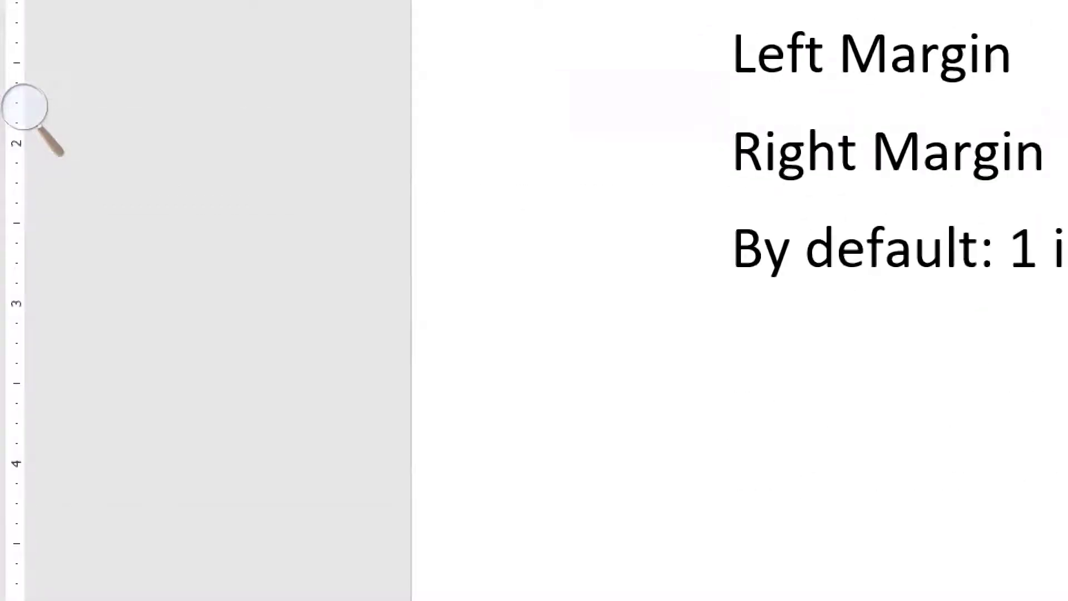
pyautogui.moveTo(6, 190); pyautogui.dragTo(7, 426)
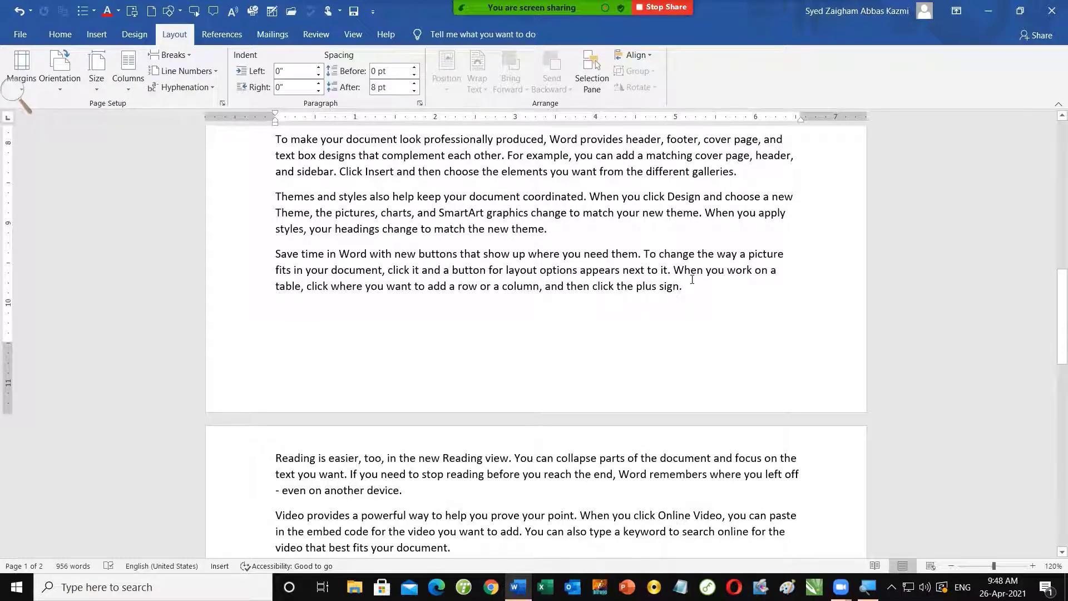
pyautogui.moveTo(2, 378)
pyautogui.mouseDown()
pyautogui.moveTo(13, 386)
pyautogui.moveTo(14, 434)
pyautogui.mouseUp()
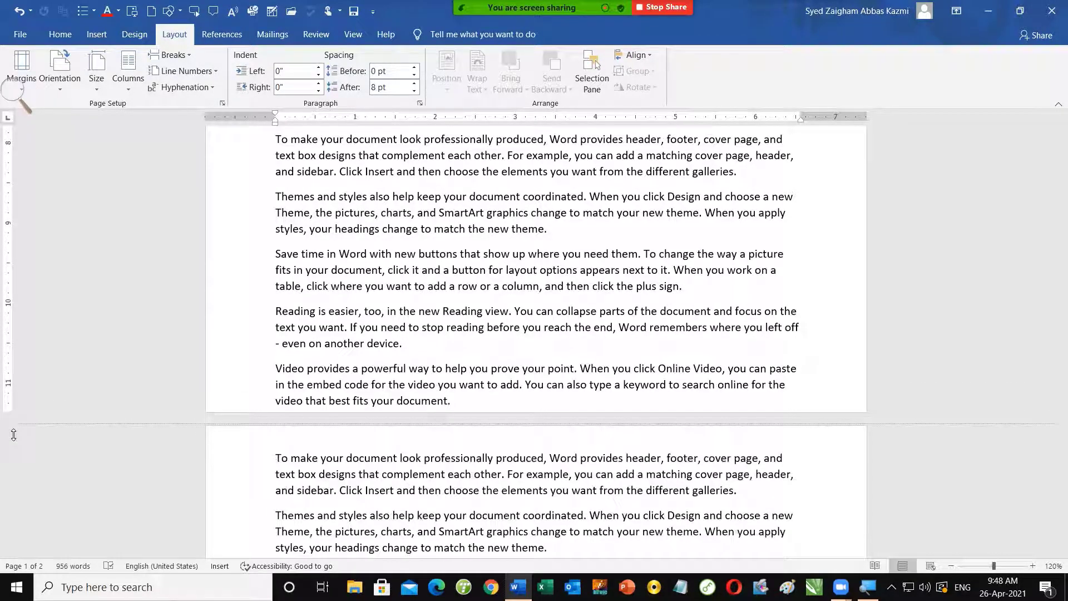
pyautogui.moveTo(14, 429); pyautogui.dragTo(14, 425)
# Delete the page break after the paragraph ending 'your document.'.
pyautogui.scroll(-2, 367, 269)
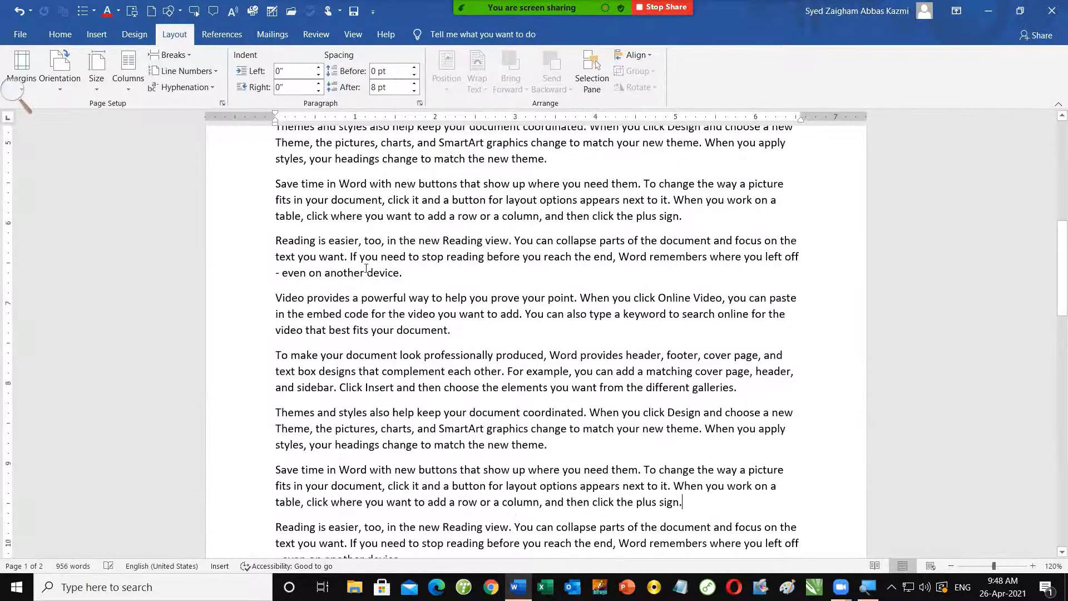
pyautogui.scroll(8, 9, 166)
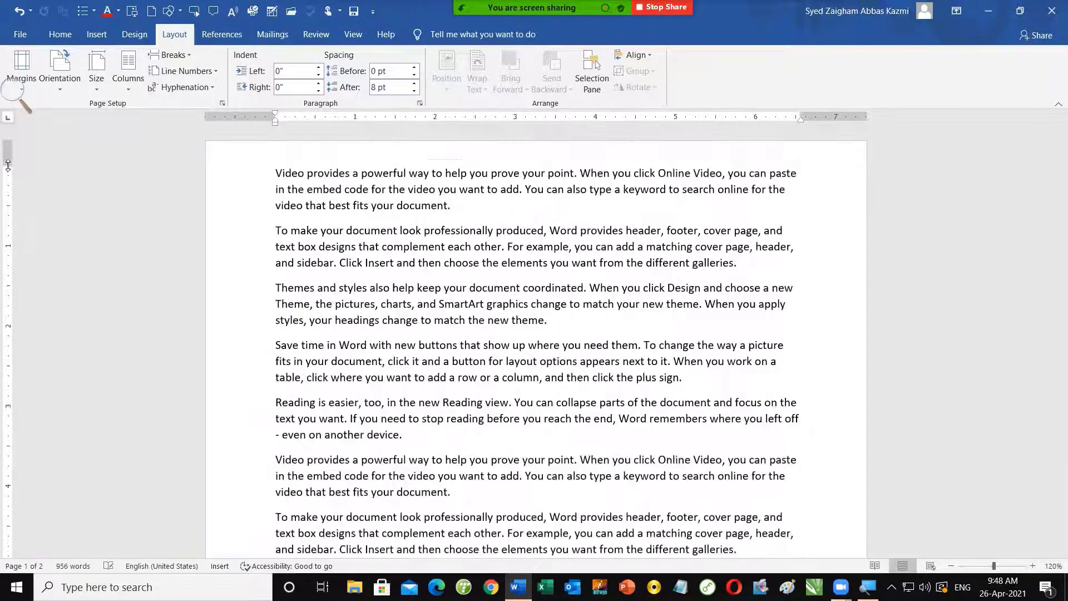
pyautogui.scroll(1, 9, 166)
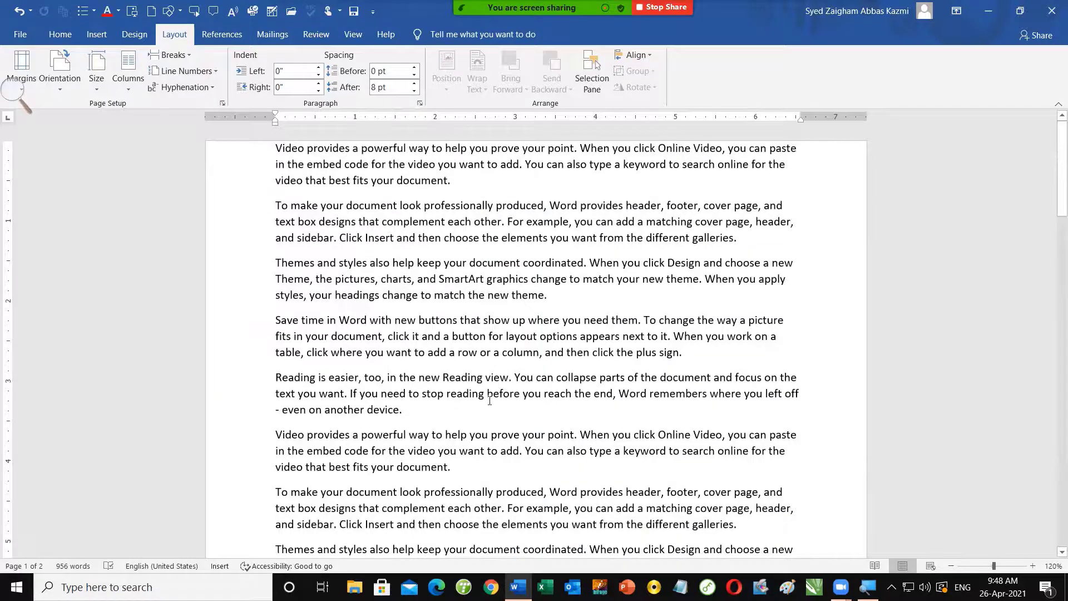
pyautogui.scroll(-5, 489, 400)
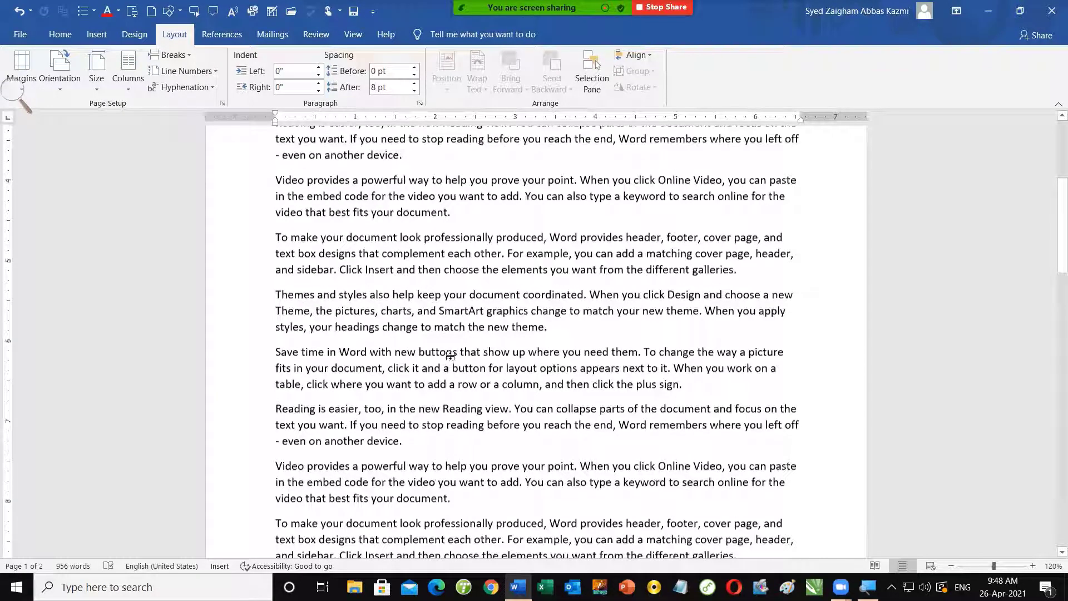
pyautogui.scroll(-3, 450, 354)
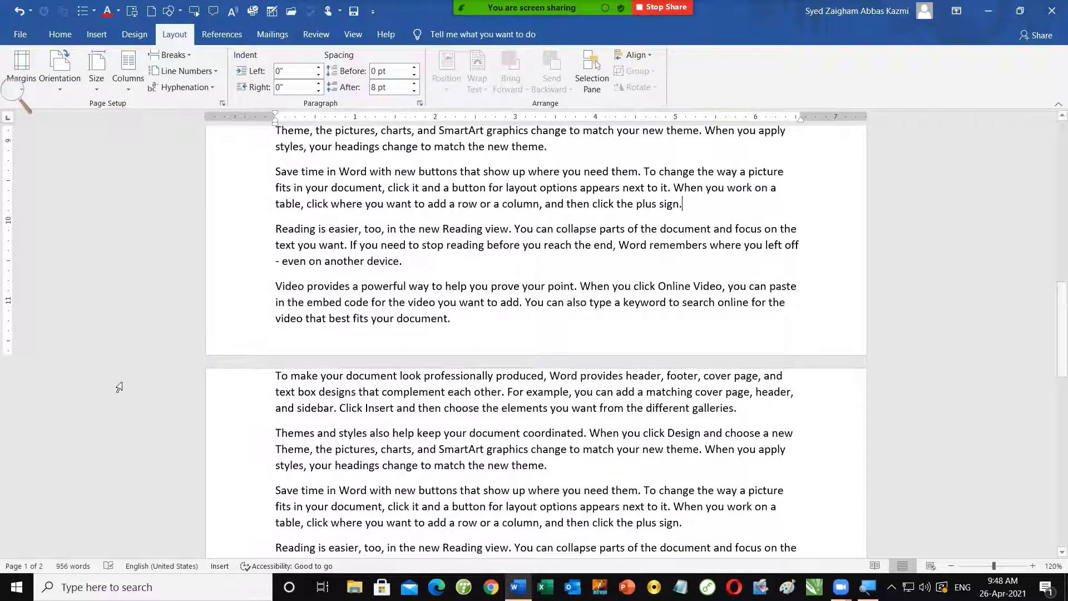
pyautogui.click(466, 325)
pyautogui.press('Delete')
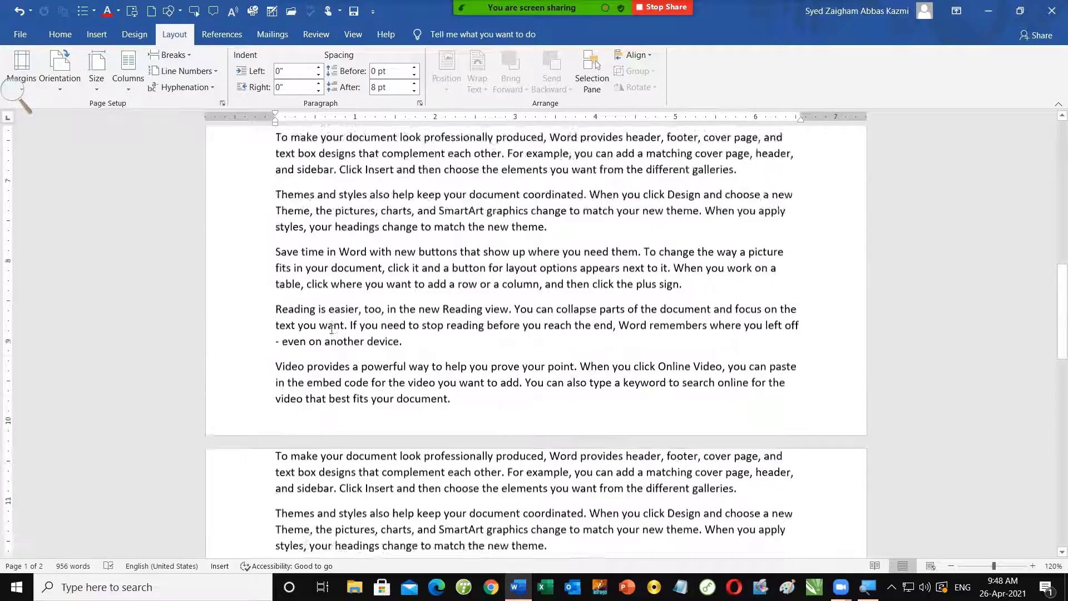
pyautogui.scroll(10, 337, 151)
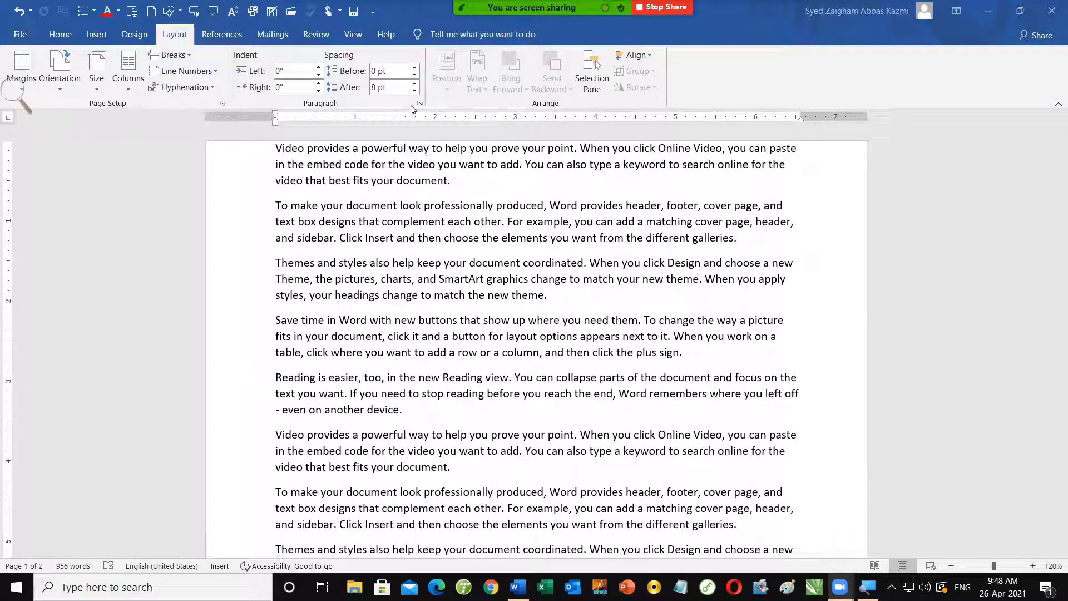
pyautogui.doubleClick(464, 114)
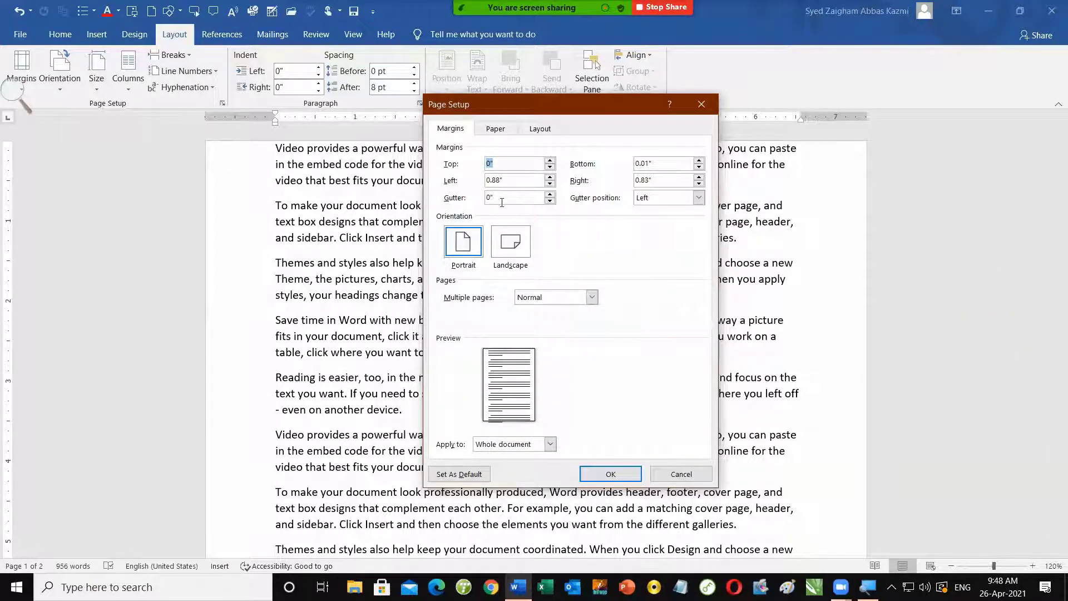
pyautogui.click(701, 104)
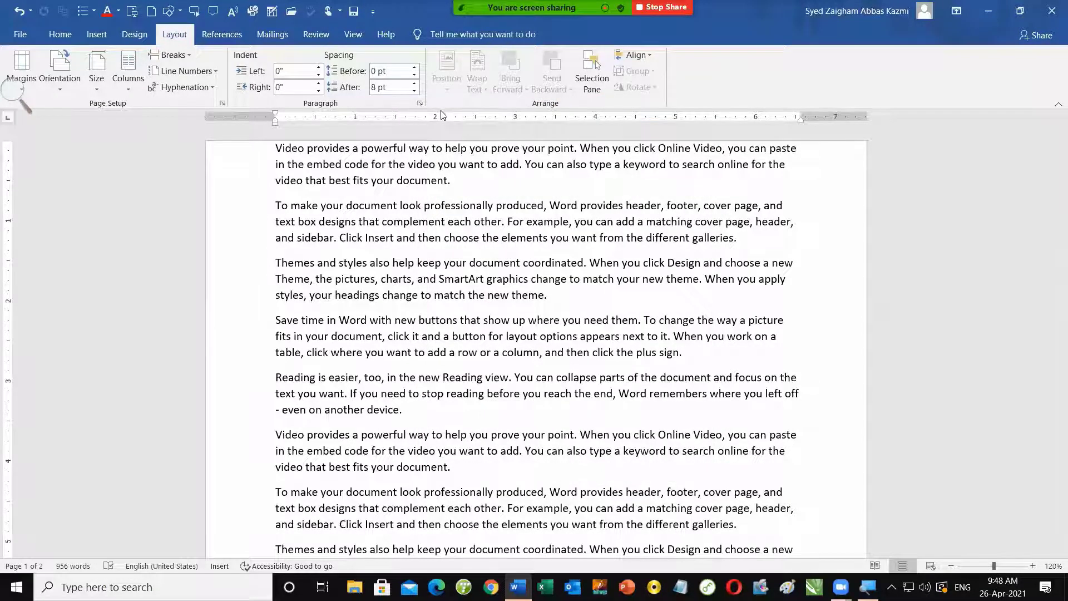
pyautogui.doubleClick(440, 114)
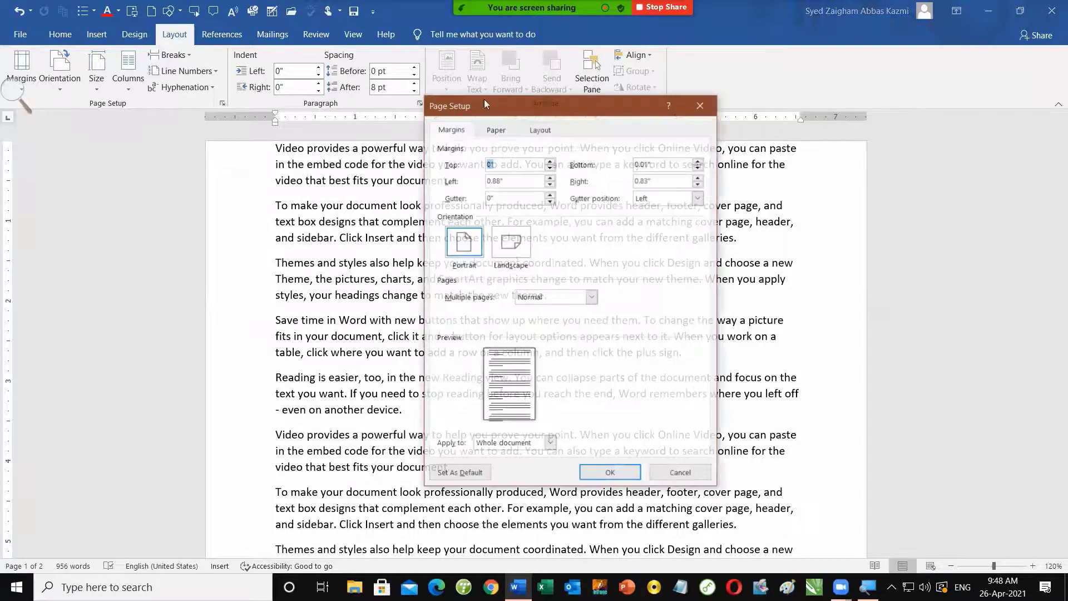
pyautogui.click(702, 104)
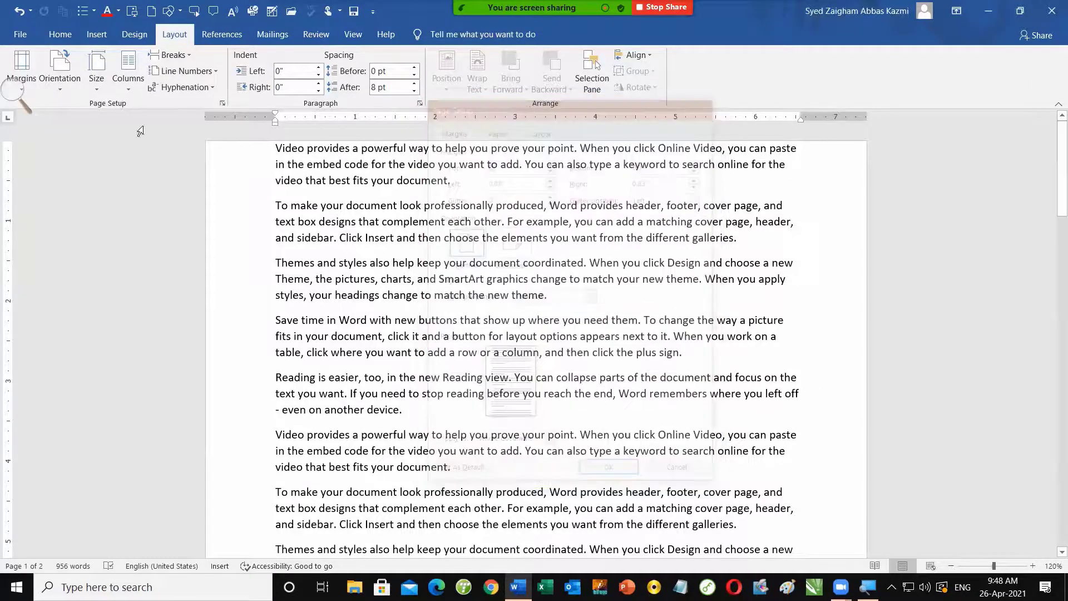
pyautogui.click(22, 71)
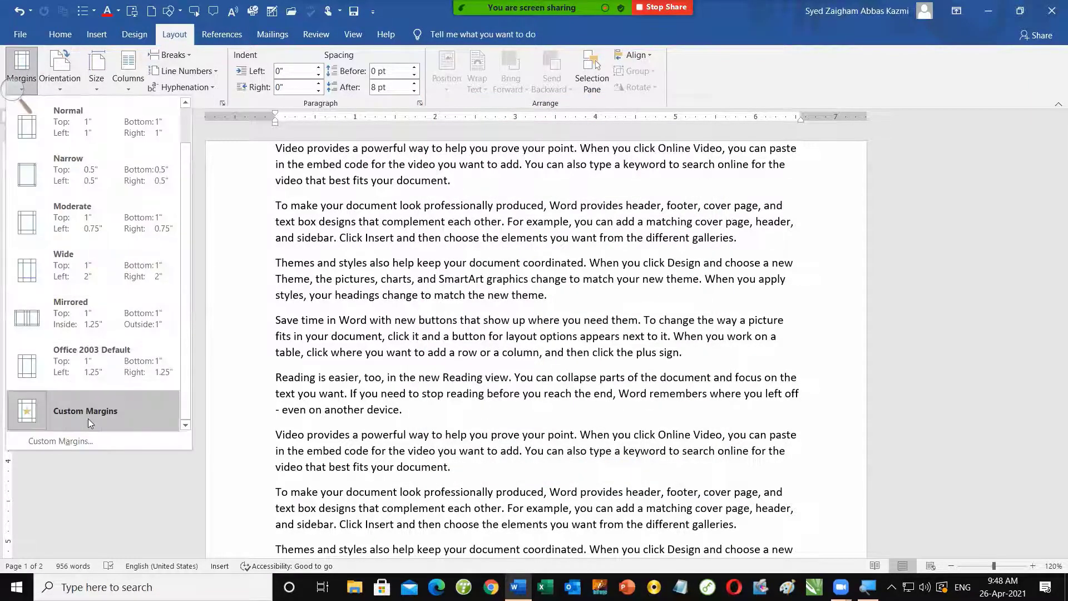
pyautogui.click(60, 440)
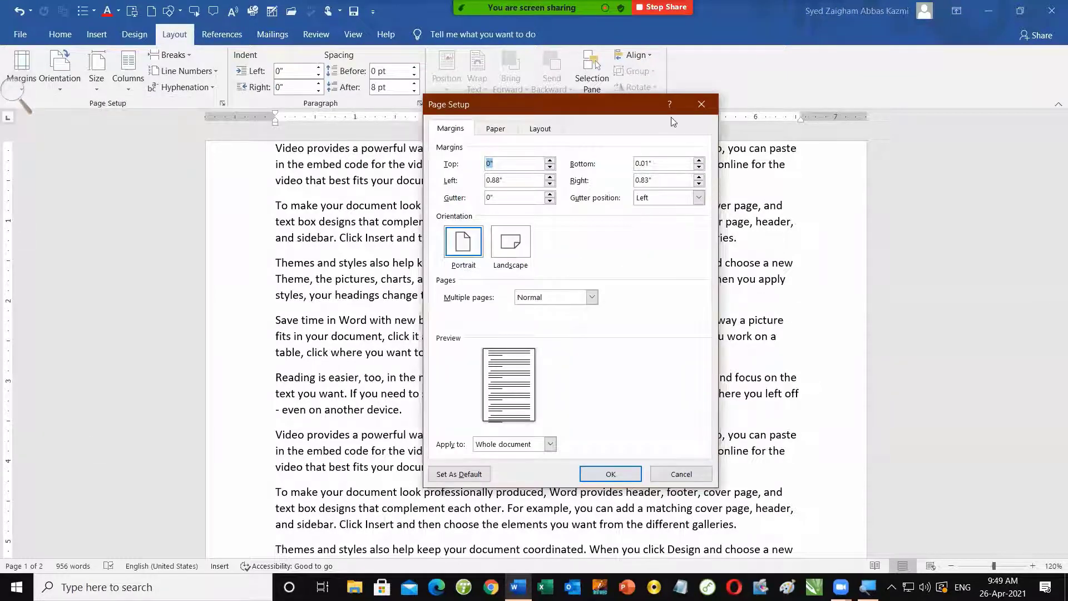
pyautogui.click(702, 104)
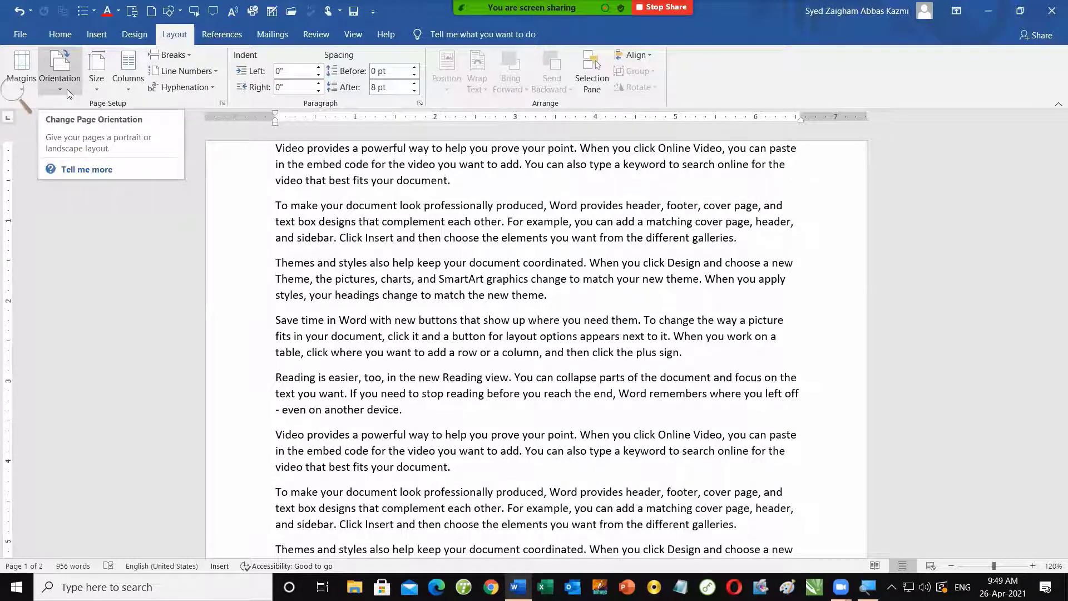
# Try the orientation choices, first keeping Portrait, then switching the pages to Landscape.
pyautogui.click(67, 87)
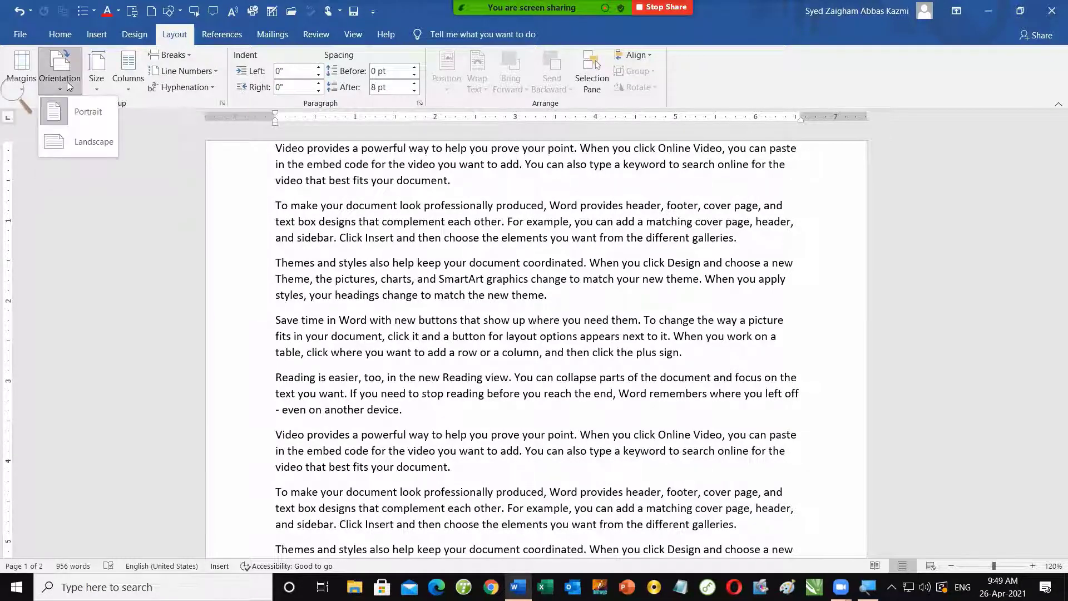
pyautogui.click(77, 114)
pyautogui.scroll(-4, 535, 340)
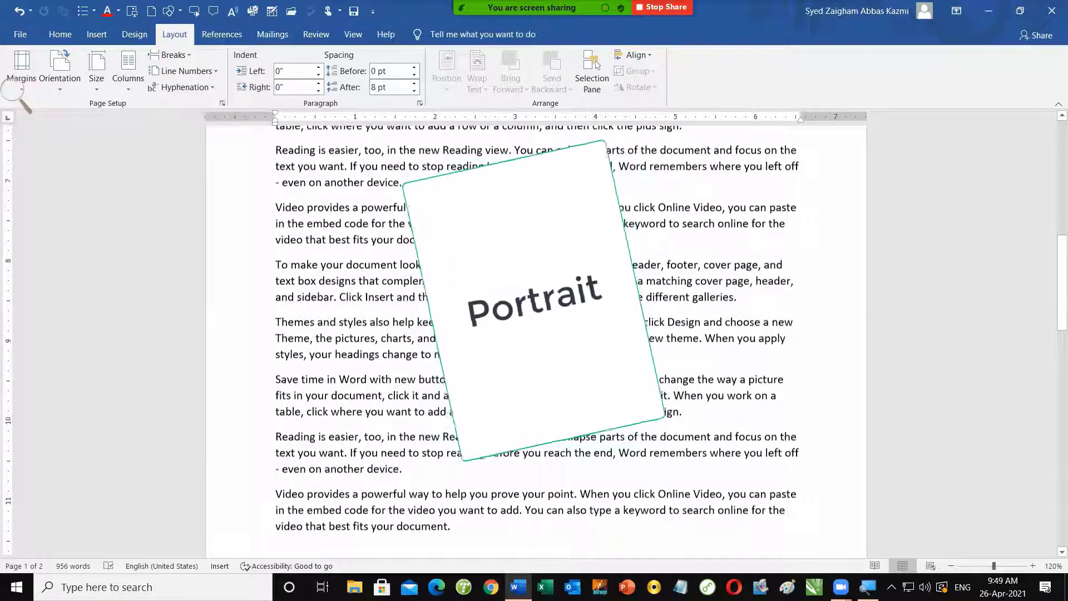
pyautogui.scroll(-8, 210, 222)
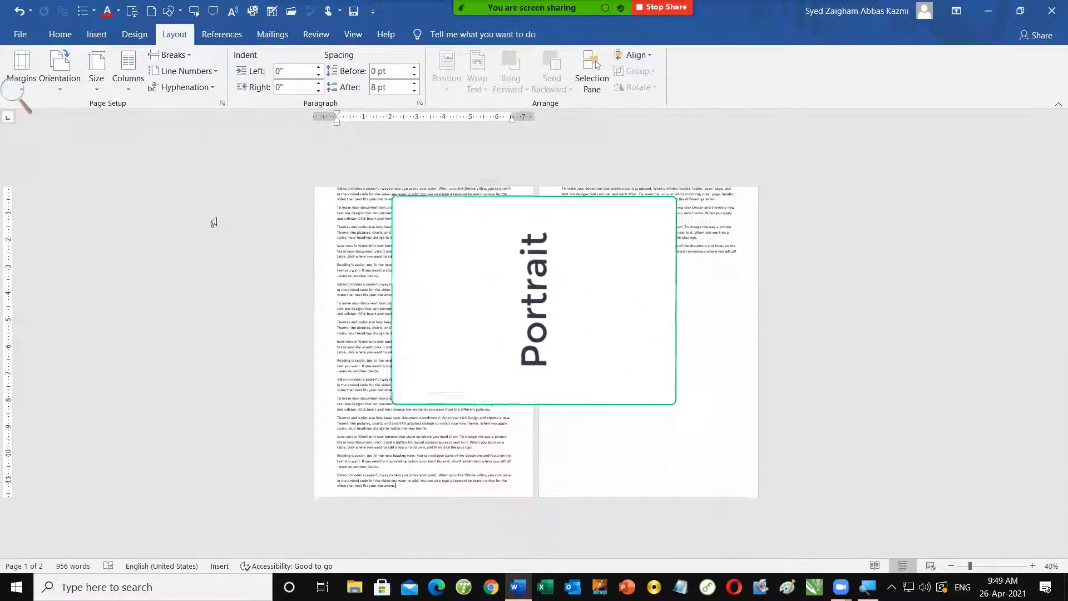
pyautogui.click(60, 89)
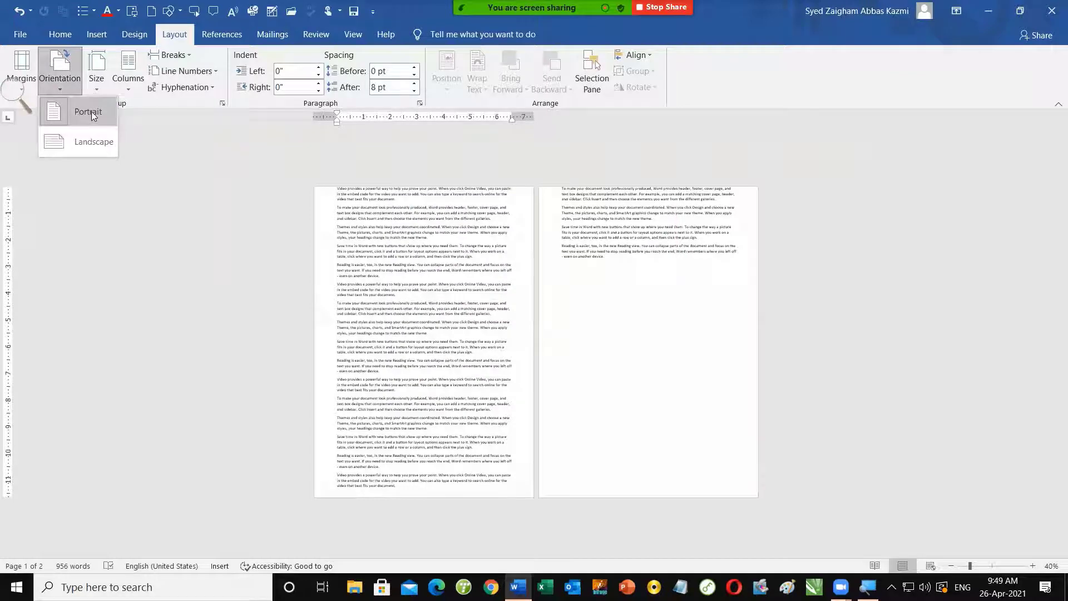
pyautogui.click(581, 81)
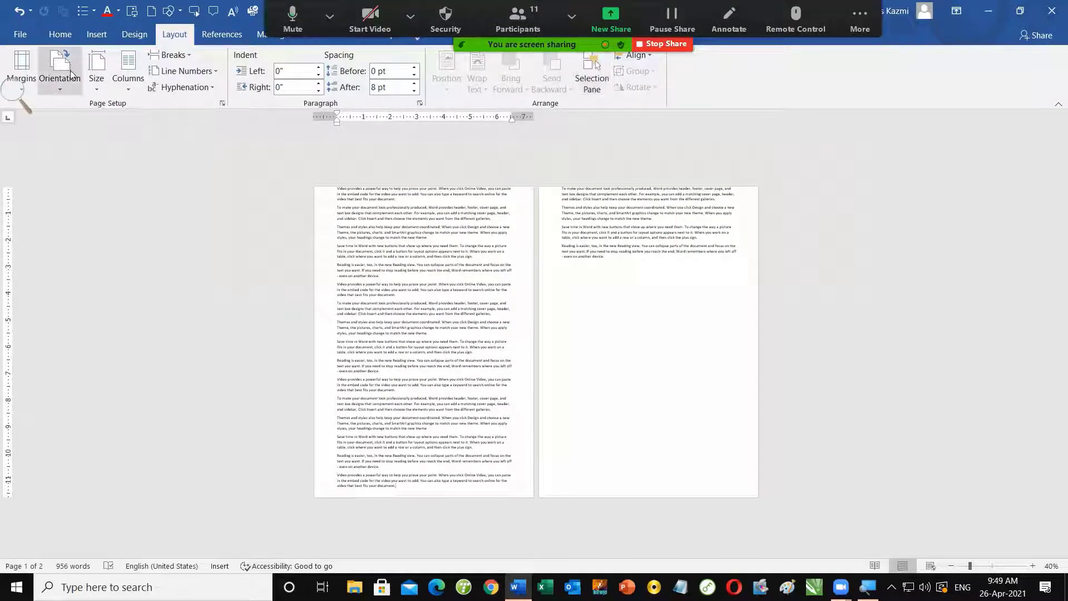
pyautogui.click(71, 75)
pyautogui.click(91, 142)
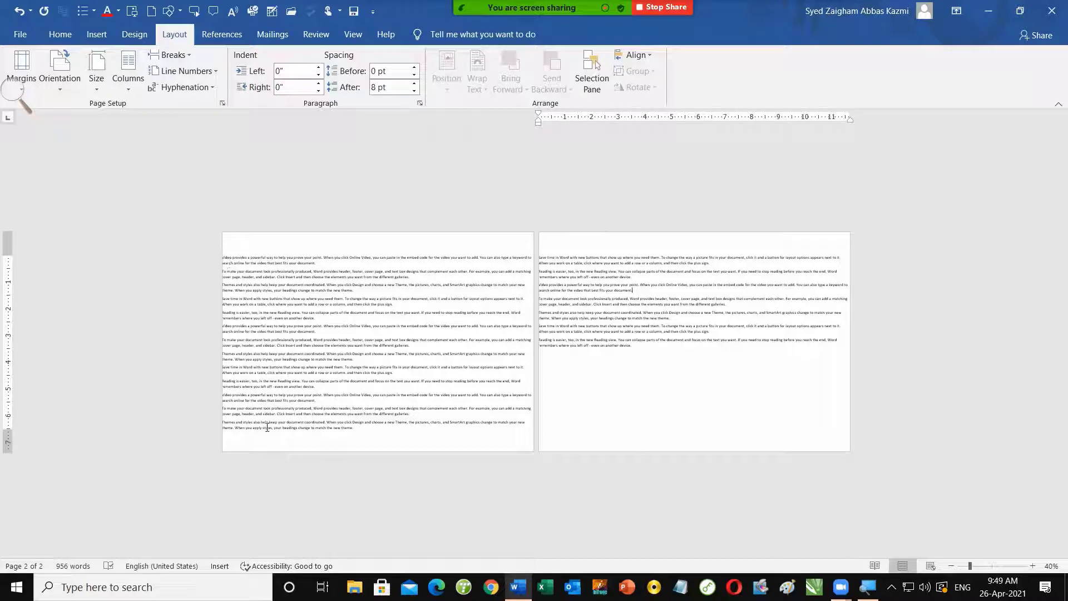
# Switch back to Portrait once more, then settle on Landscape orientation.
pyautogui.click(59, 71)
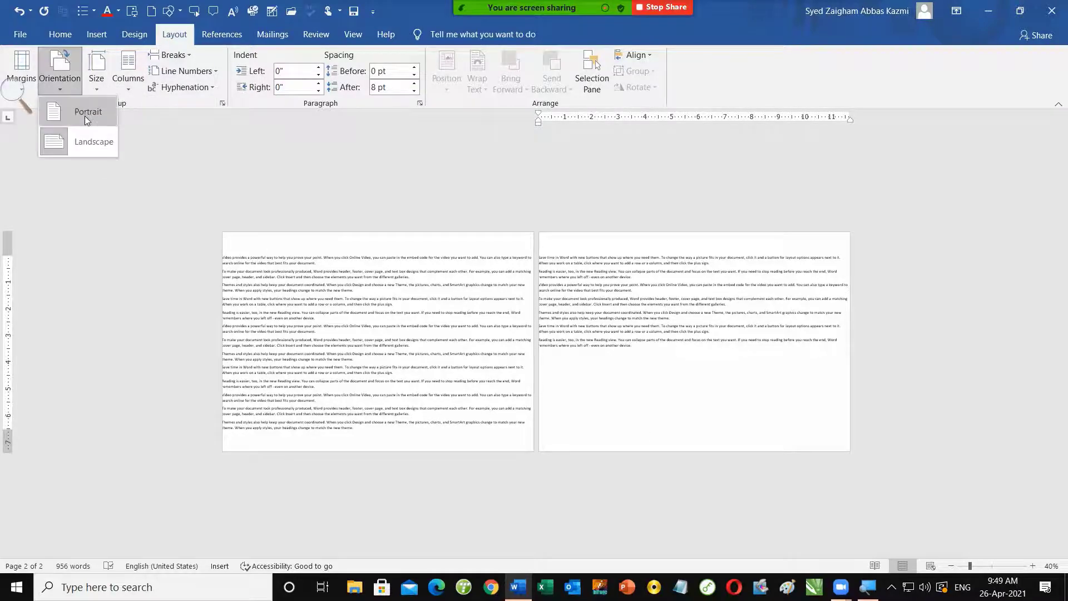
pyautogui.click(86, 119)
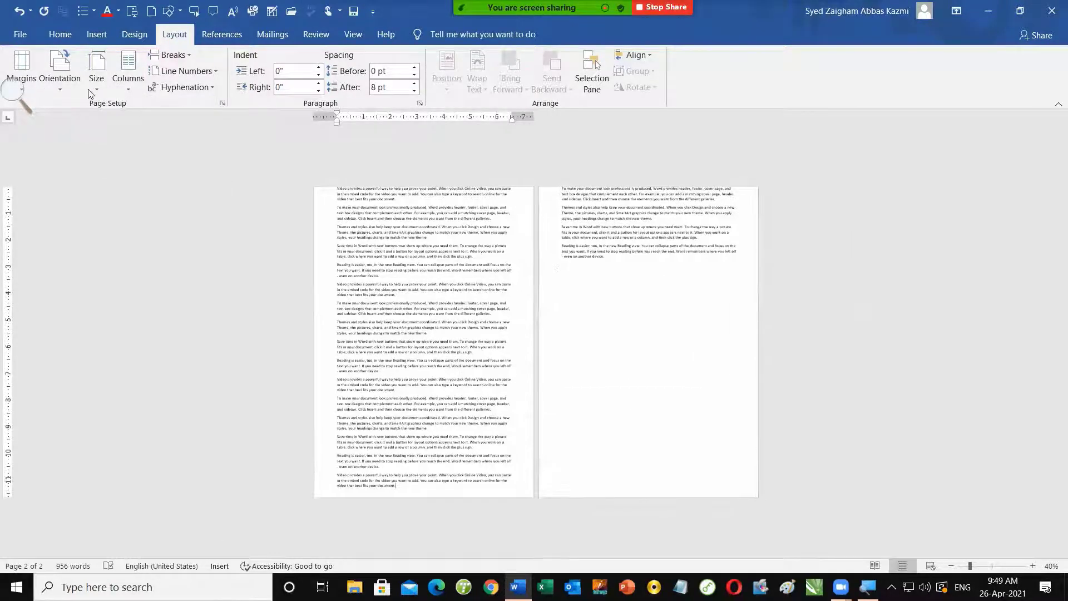
pyautogui.click(70, 93)
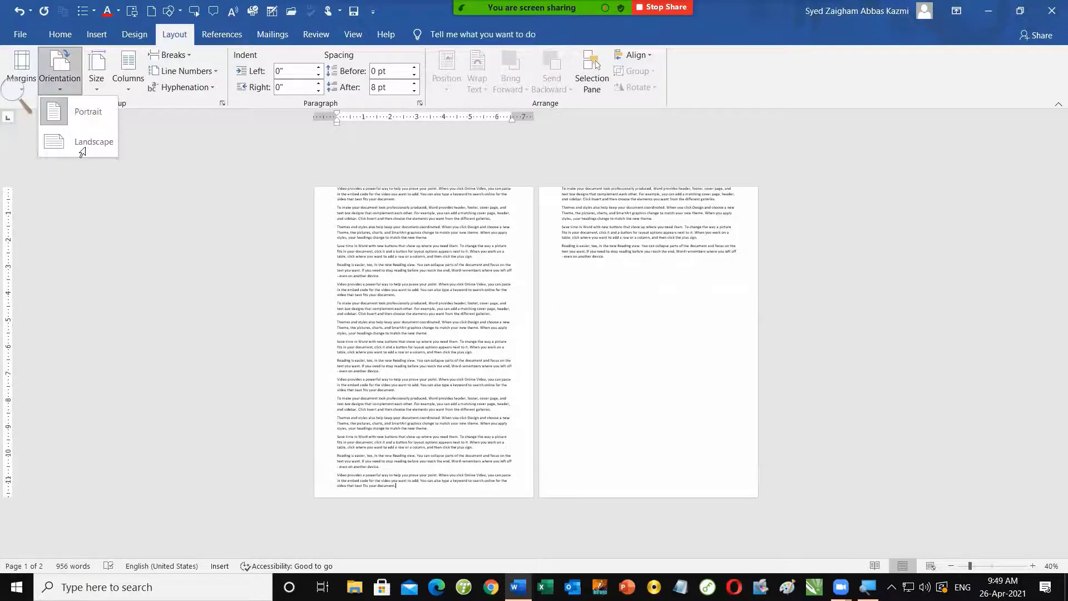
pyautogui.click(85, 150)
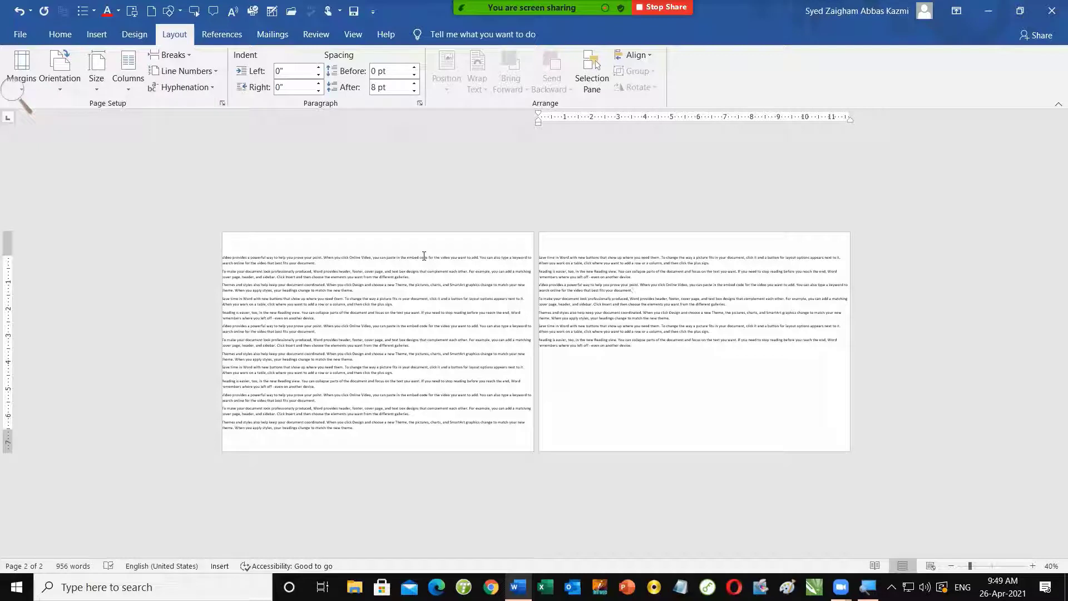
pyautogui.click(63, 89)
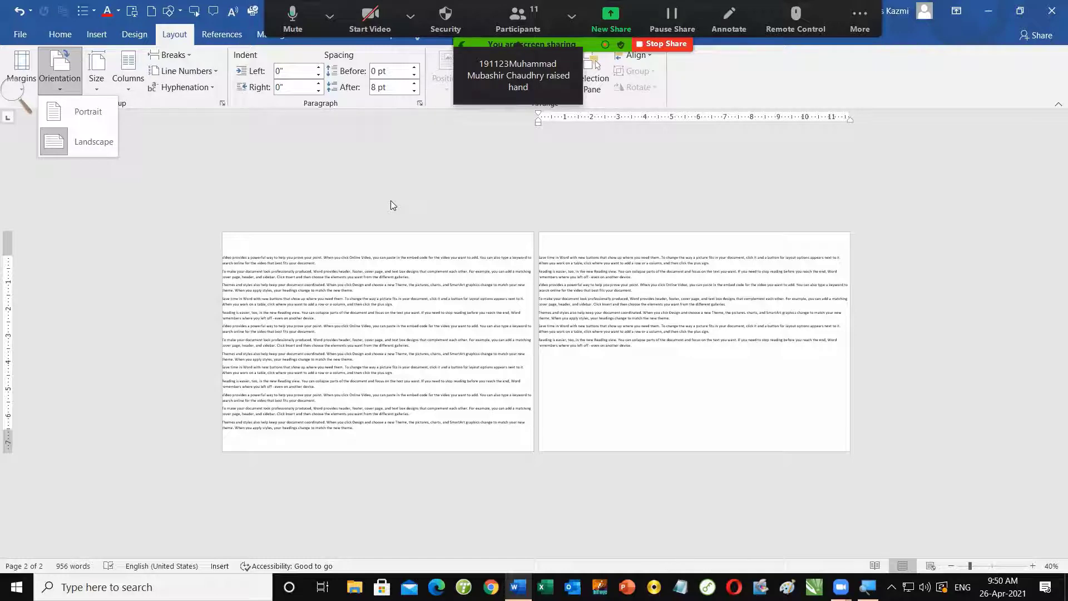
pyautogui.click(394, 261)
pyautogui.click(404, 272)
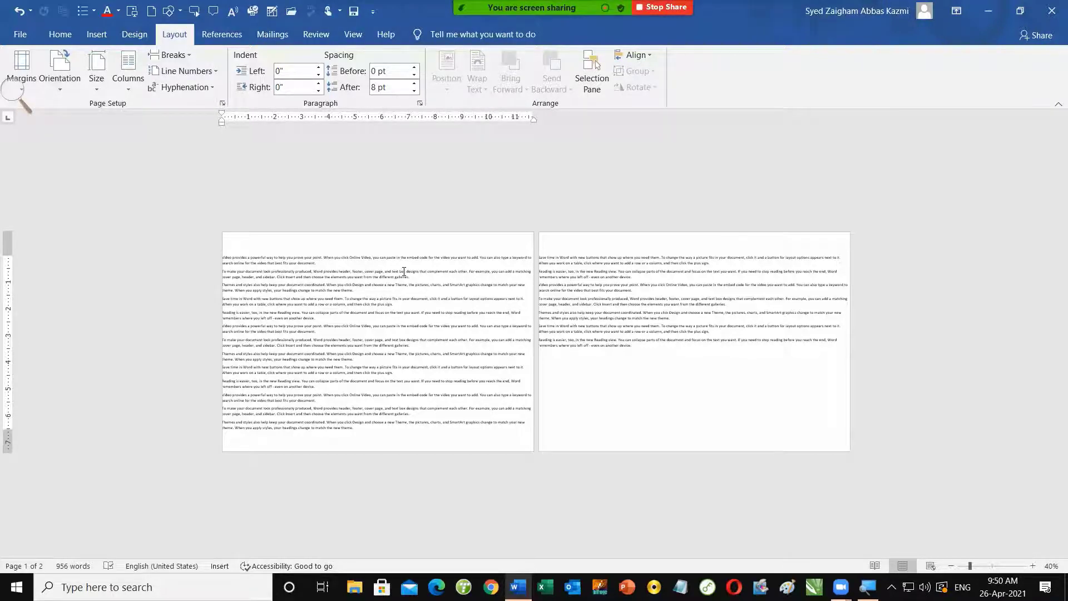
# Pull in the right indent and adjust the left margin in Page Setup so text spans three pages.
pyautogui.moveTo(534, 119); pyautogui.dragTo(473, 119)
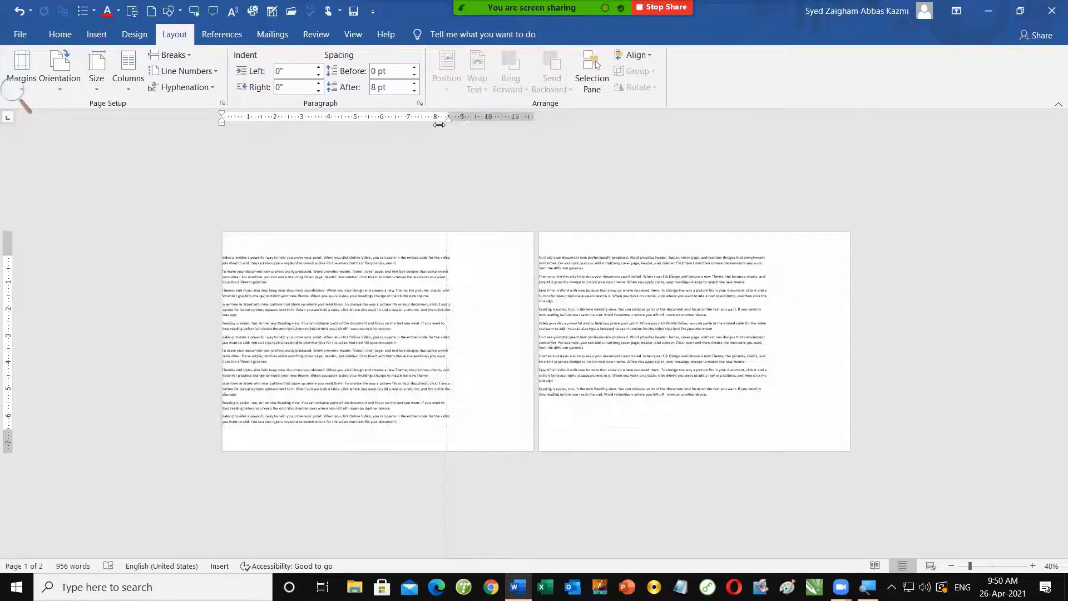
pyautogui.doubleClick(349, 114)
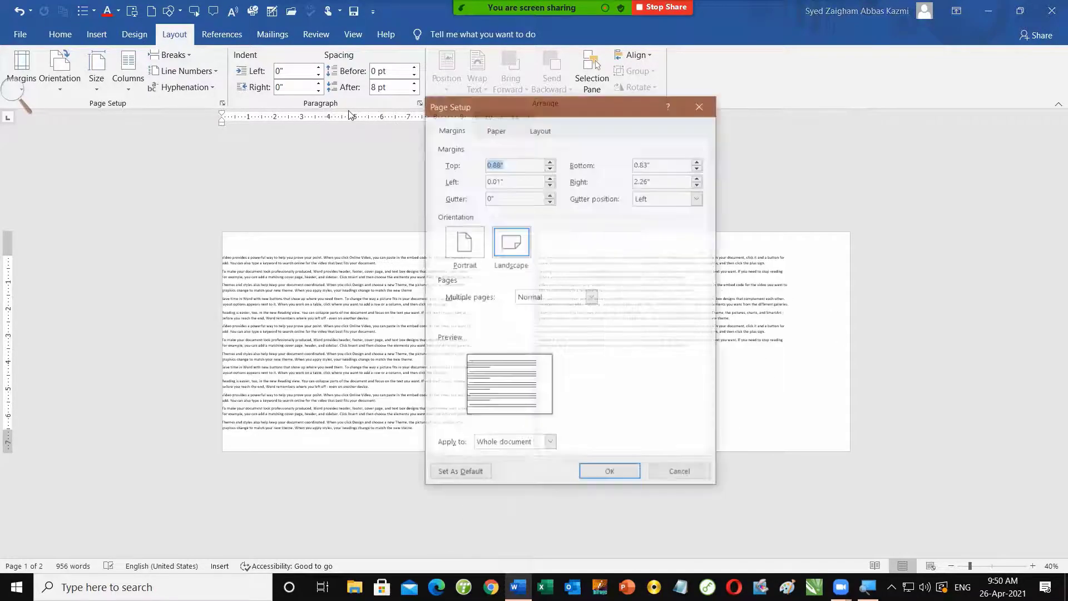
pyautogui.click(549, 177)
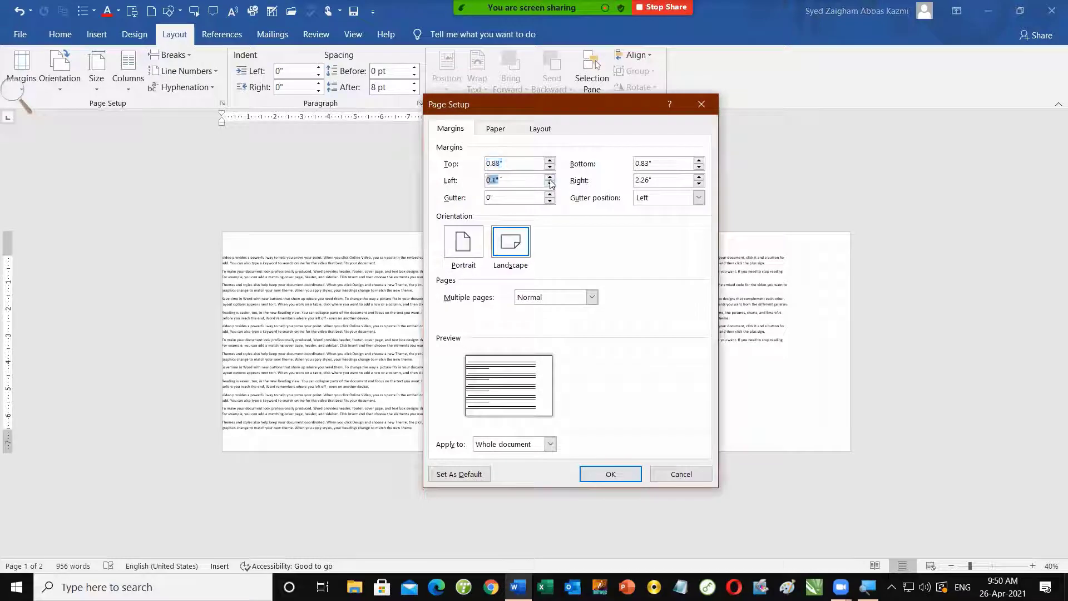
pyautogui.click(551, 184)
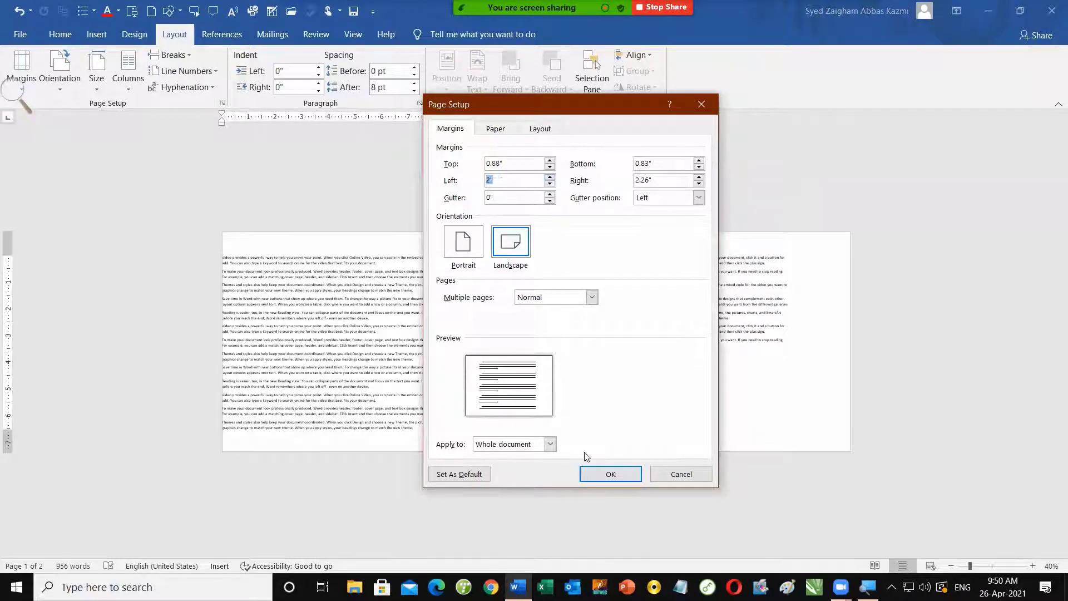
pyautogui.click(591, 472)
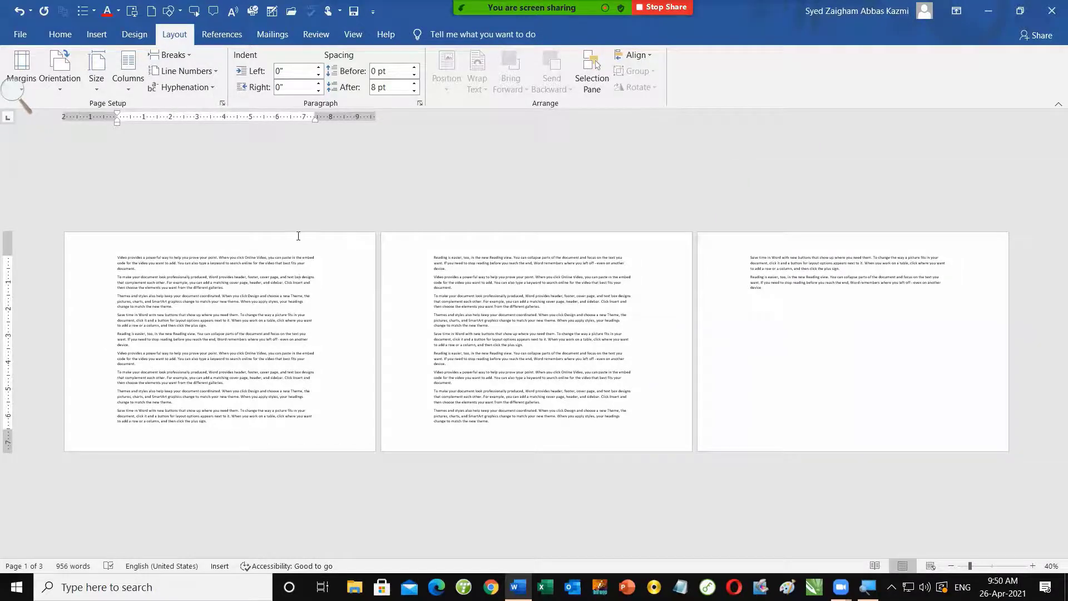
# Add a large heading 'By default page size: letter' below the first paragraph.
pyautogui.scroll(1, 370, 191)
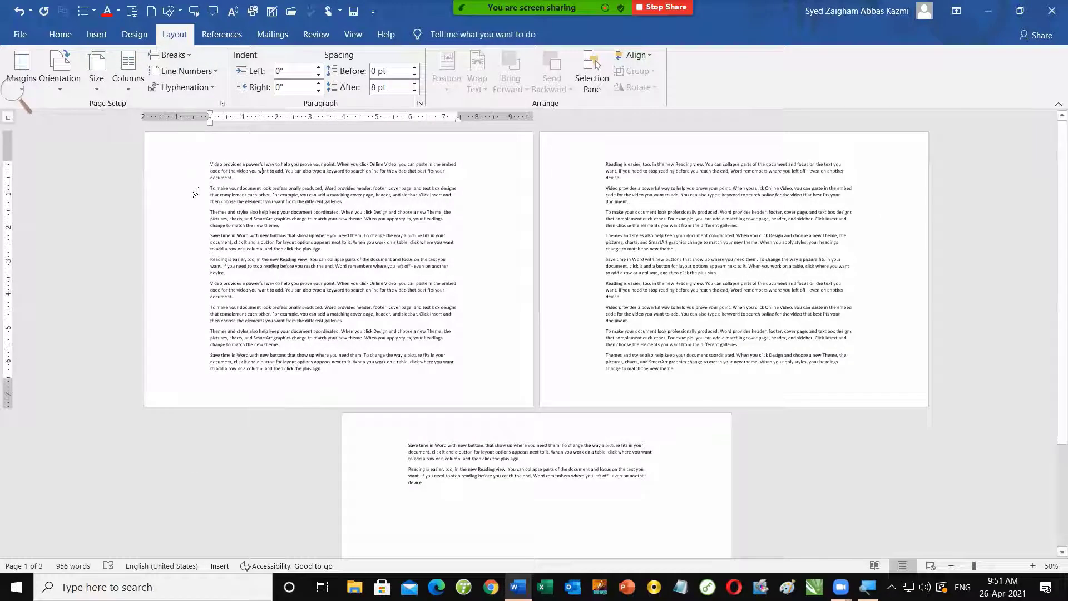
pyautogui.scroll(1, 195, 191)
pyautogui.scroll(3, 370, 219)
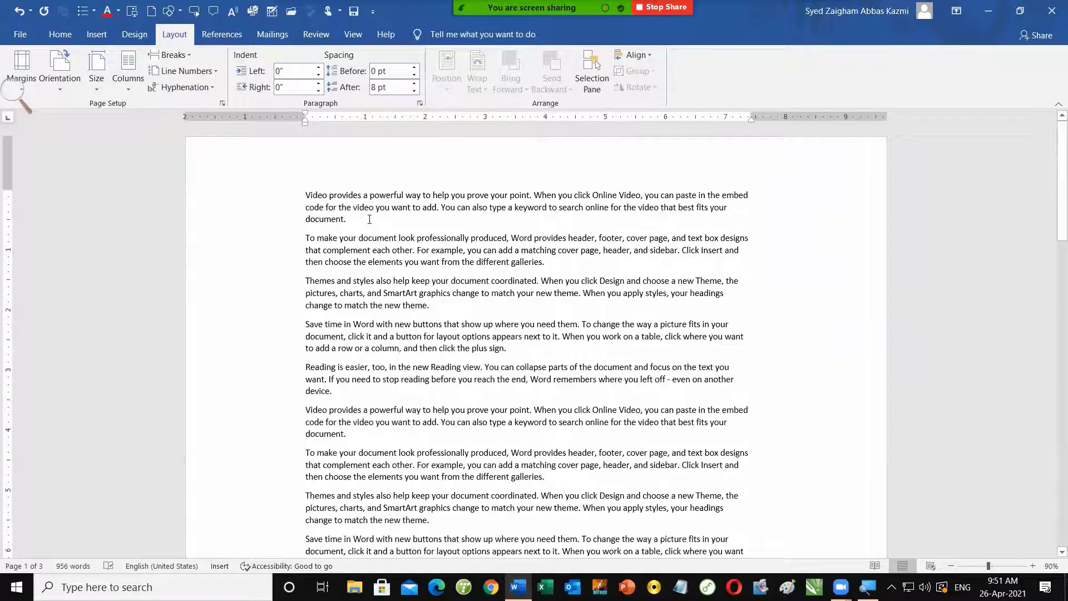
pyautogui.press('Return')
pyautogui.press('Return')
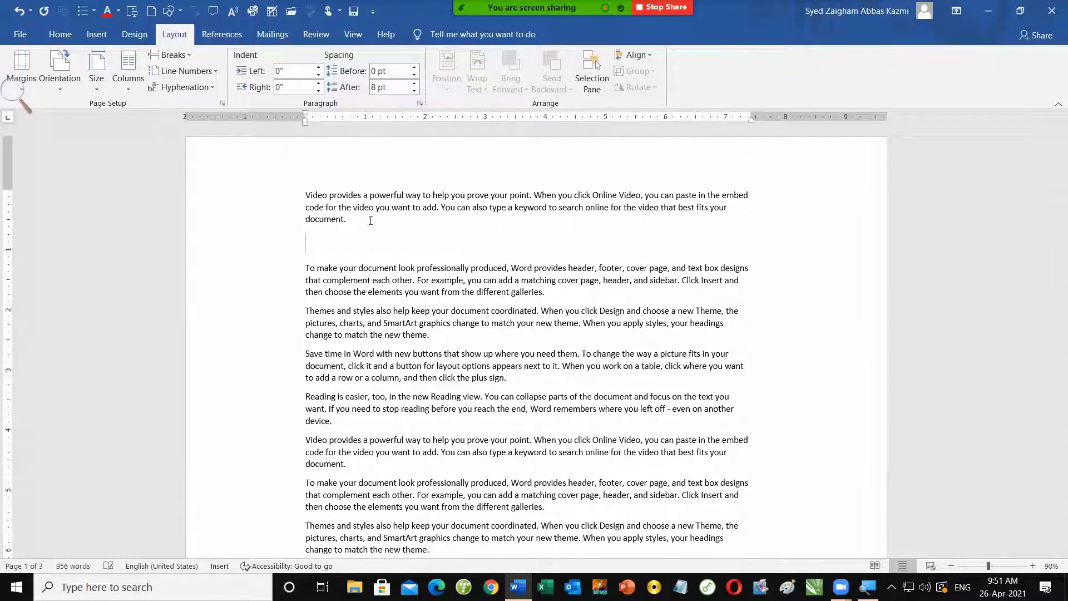
pyautogui.press('Return')
pyautogui.hotkey('ctrl', 'shift', '.')
pyautogui.write('By')
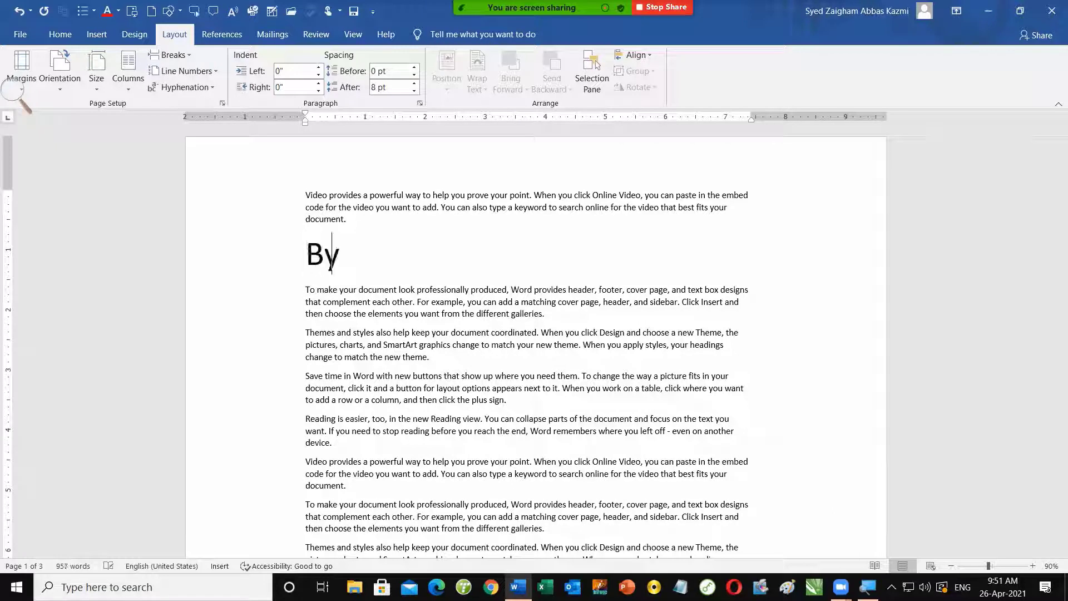
pyautogui.write(' default ')
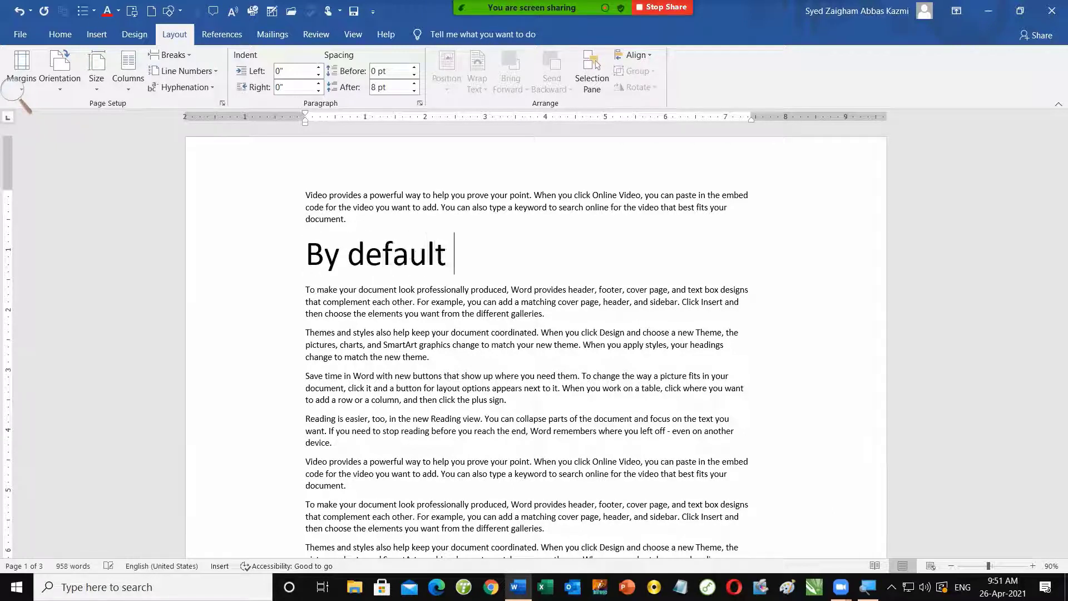
pyautogui.write('page e')
pyautogui.press('BackSpace')
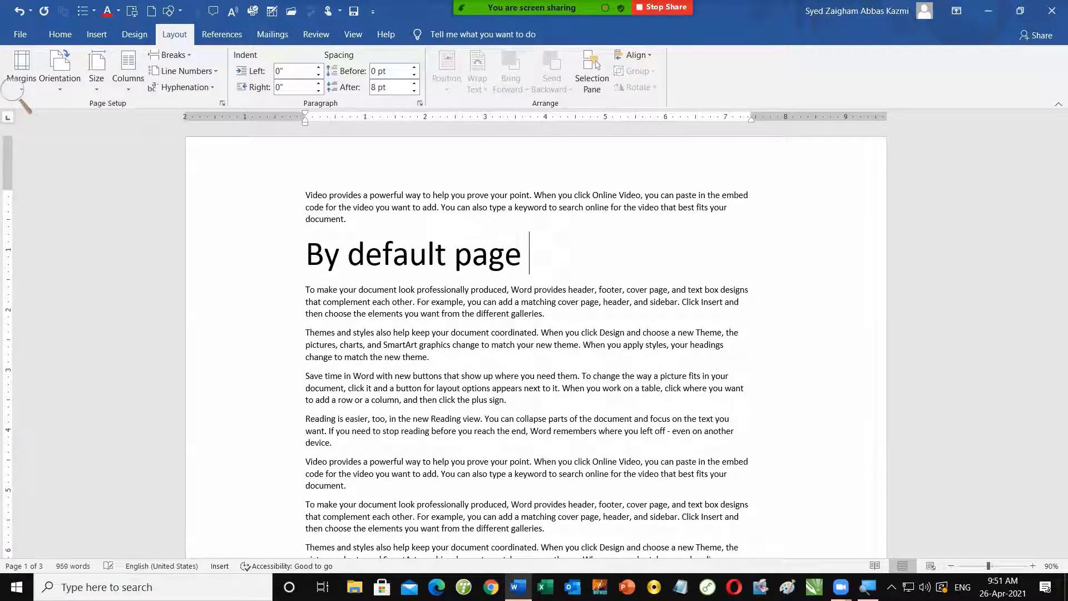
pyautogui.write('size: let')
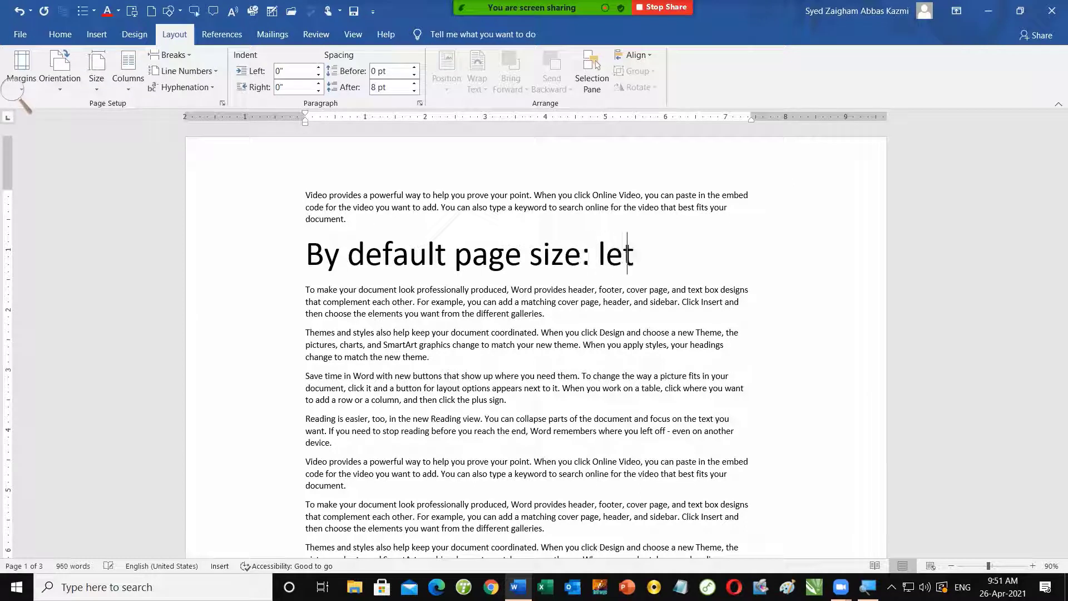
pyautogui.write('ter')
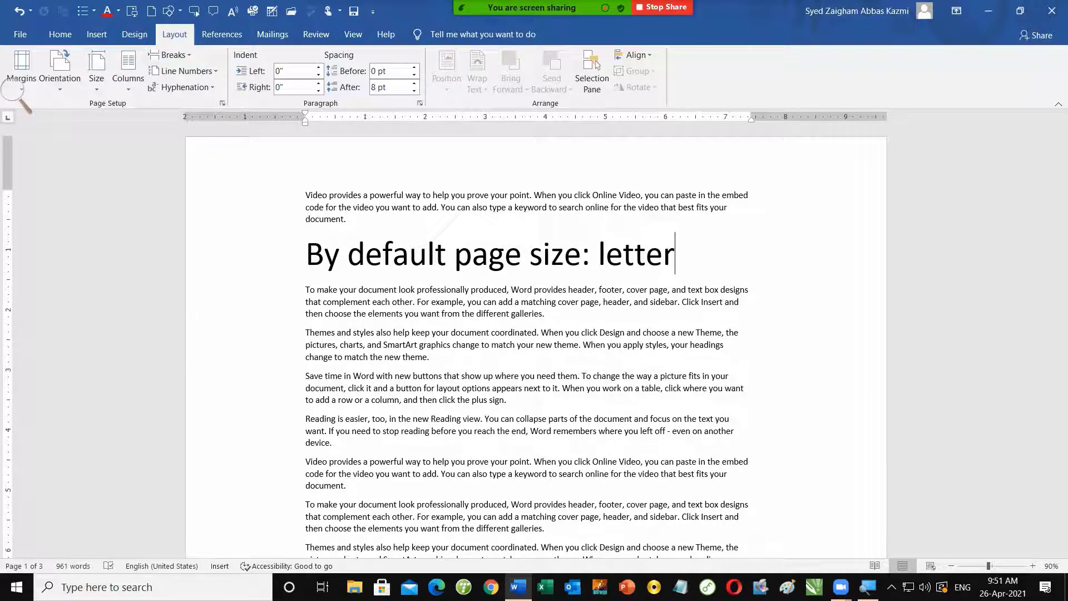
# Add the lines 'Official page size: A4' and 'Photocopy: legal' beneath it.
pyautogui.press('Return')
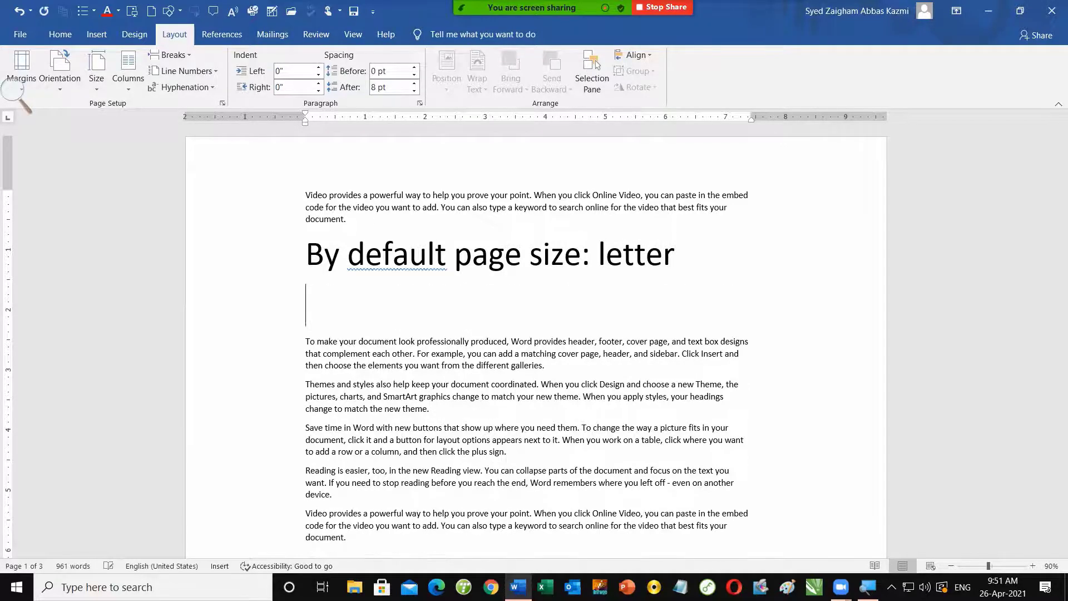
pyautogui.write('Officila')
pyautogui.press('BackSpace')
pyautogui.press('BackSpace')
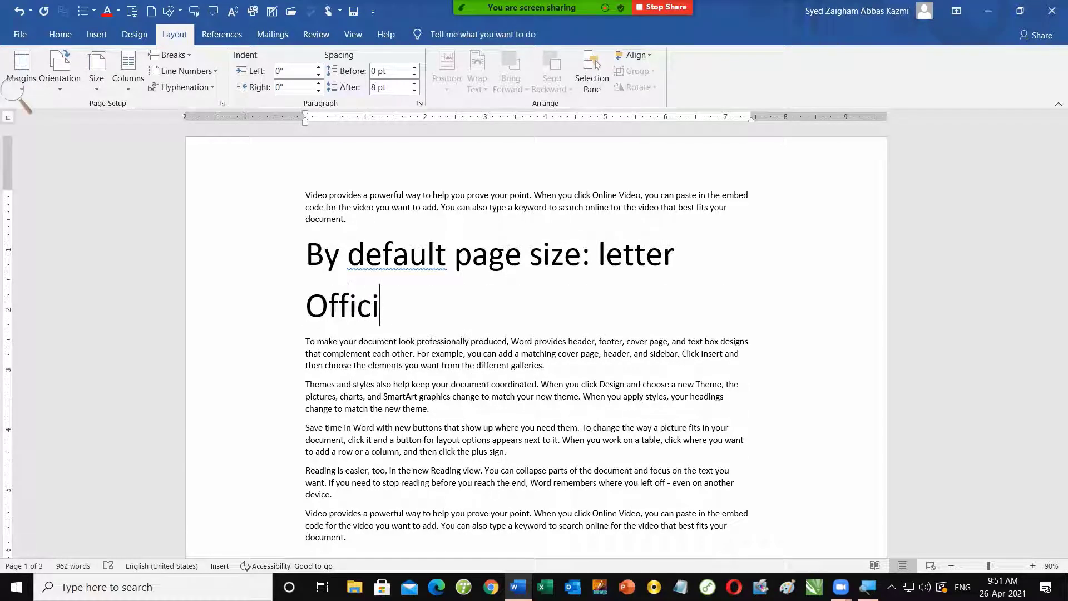
pyautogui.write('al page ')
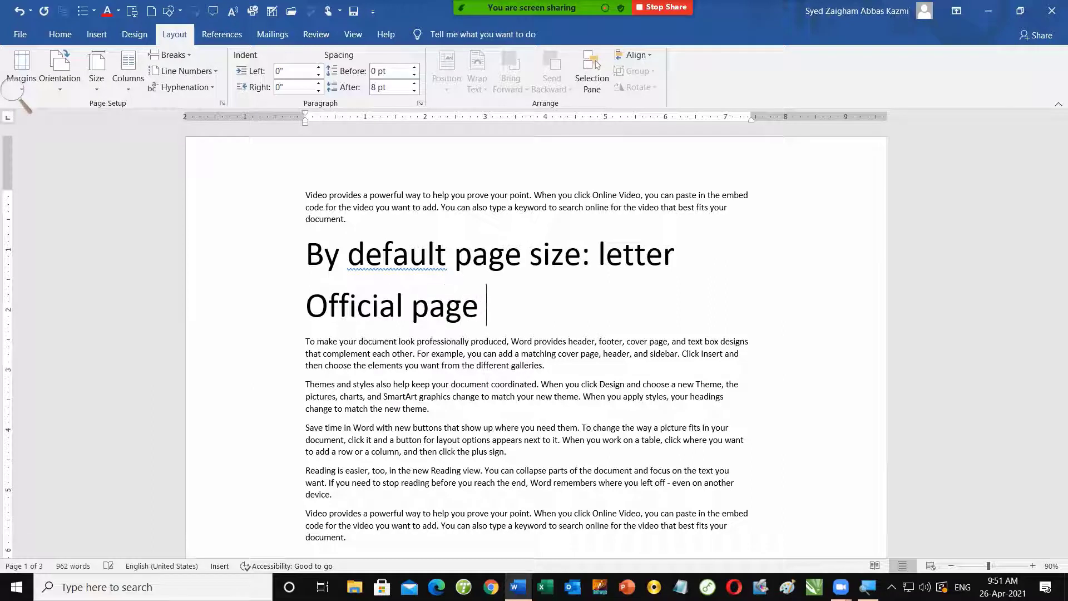
pyautogui.write('size: ')
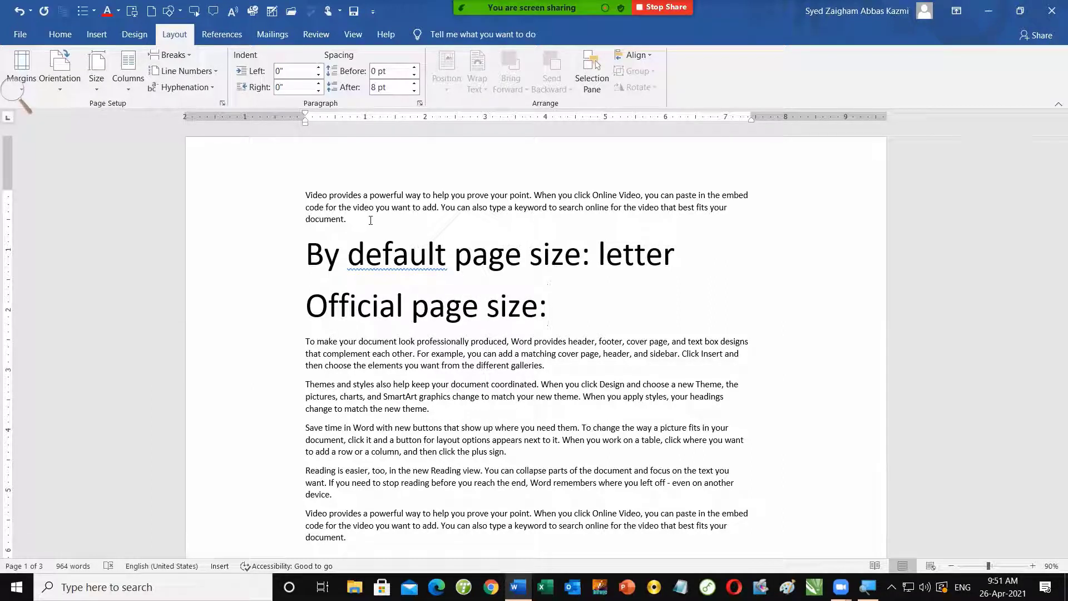
pyautogui.write('A')
pyautogui.write('4')
pyautogui.press('Return')
pyautogui.write('Ph')
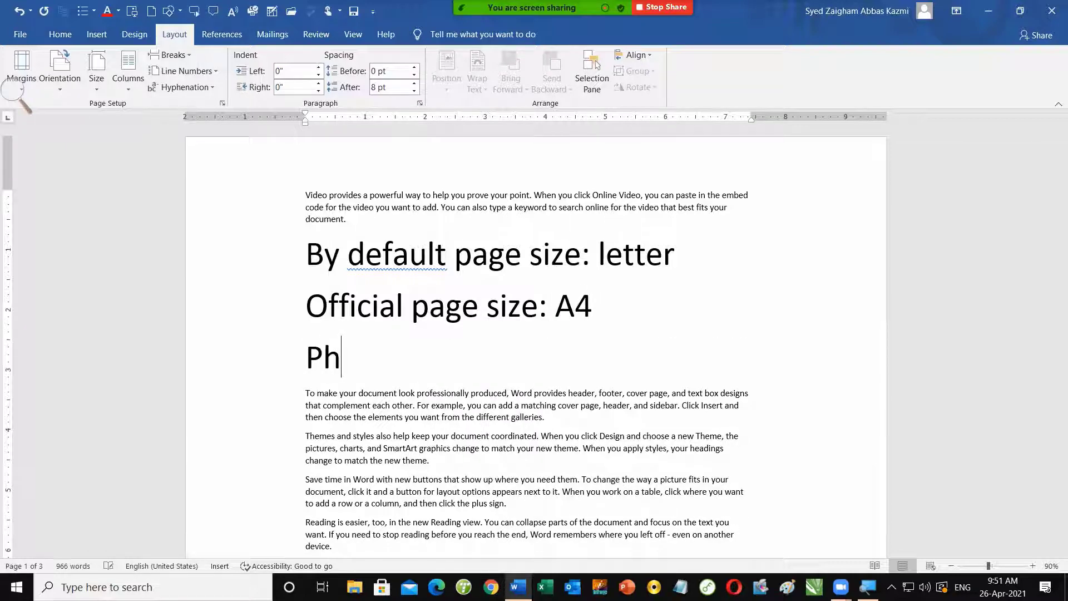
pyautogui.write('oto')
pyautogui.press('BackSpace')
pyautogui.press('BackSpace')
pyautogui.write('otoco')
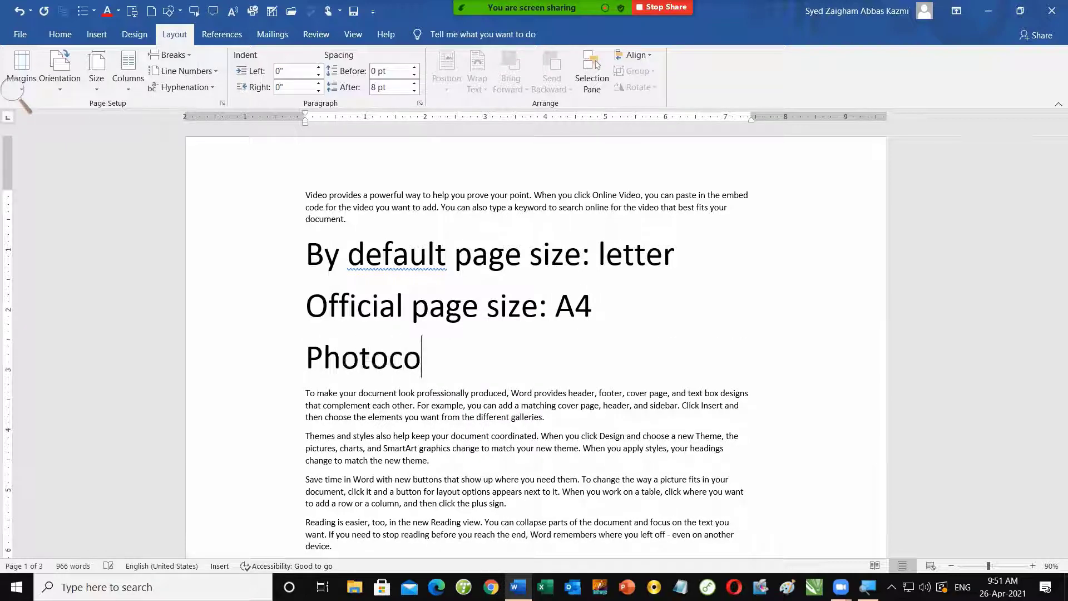
pyautogui.write('py: legal')
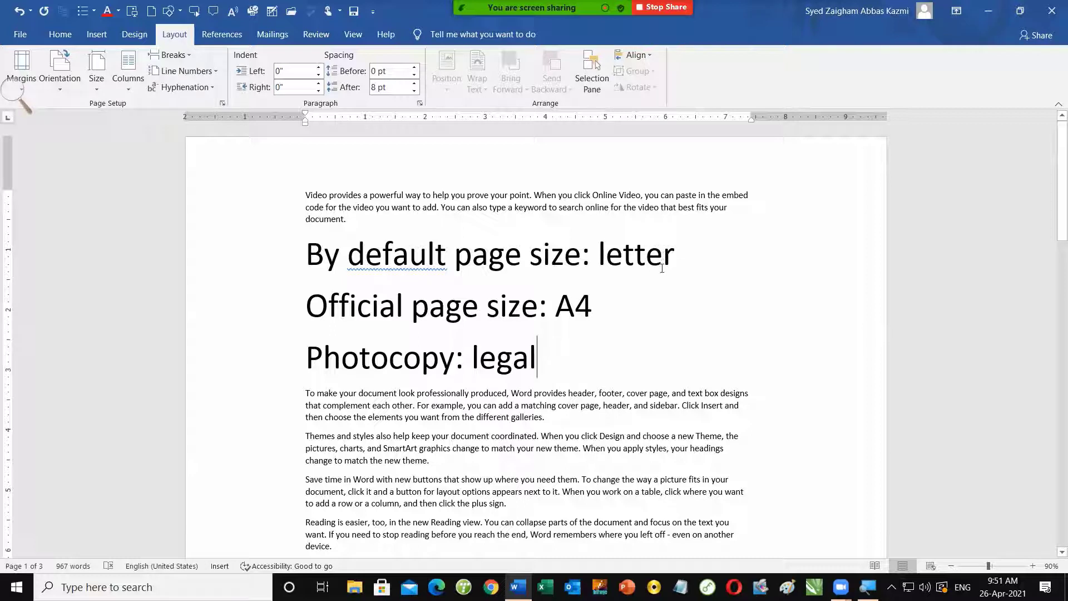
# Select 'letter' in the first heading and show the available paper sizes.
pyautogui.moveTo(591, 307); pyautogui.dragTo(559, 321)
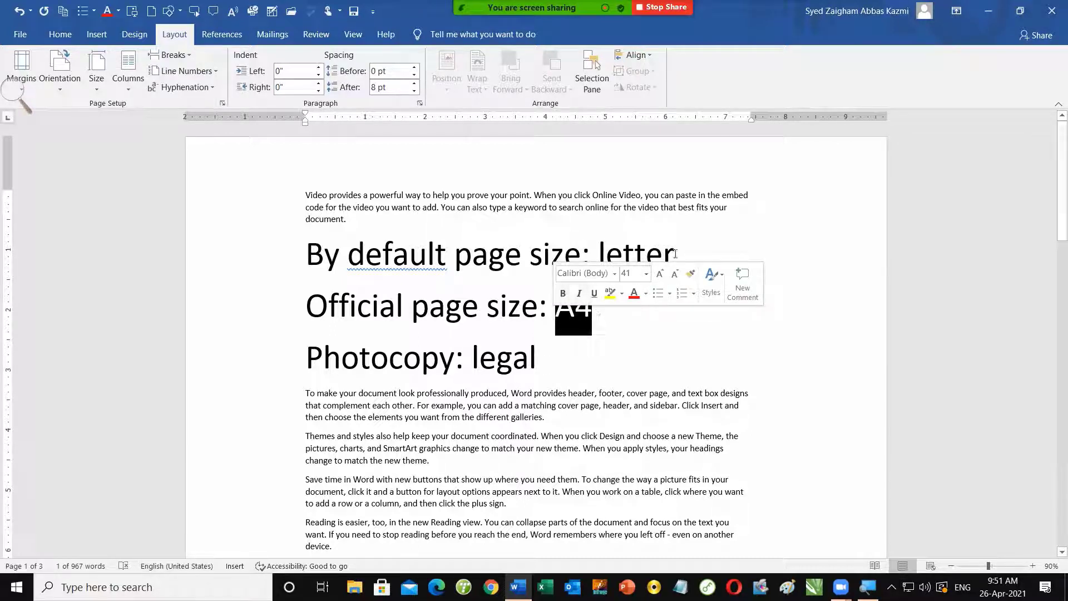
pyautogui.moveTo(674, 254); pyautogui.dragTo(599, 274)
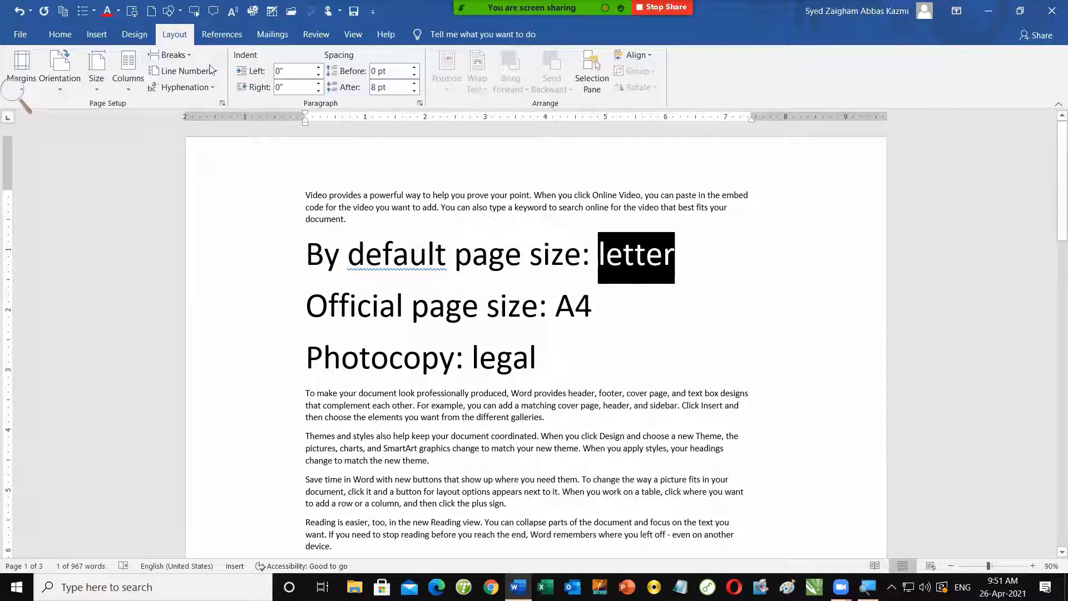
pyautogui.click(97, 89)
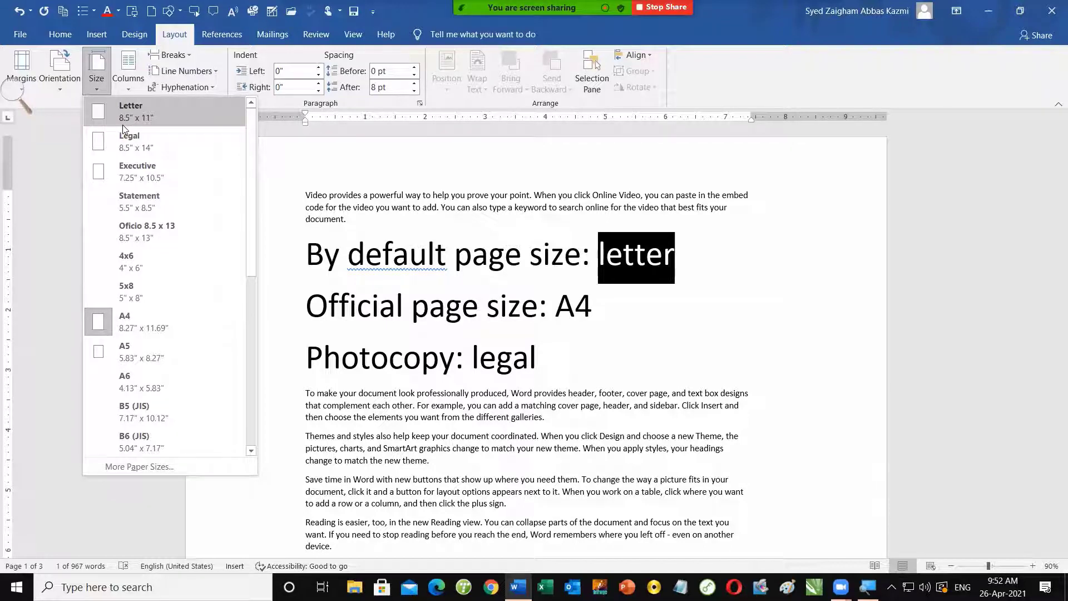
# Put '(8.5 x 11) inch' on its own line under the letter heading.
pyautogui.click(734, 260)
pyautogui.click(717, 257)
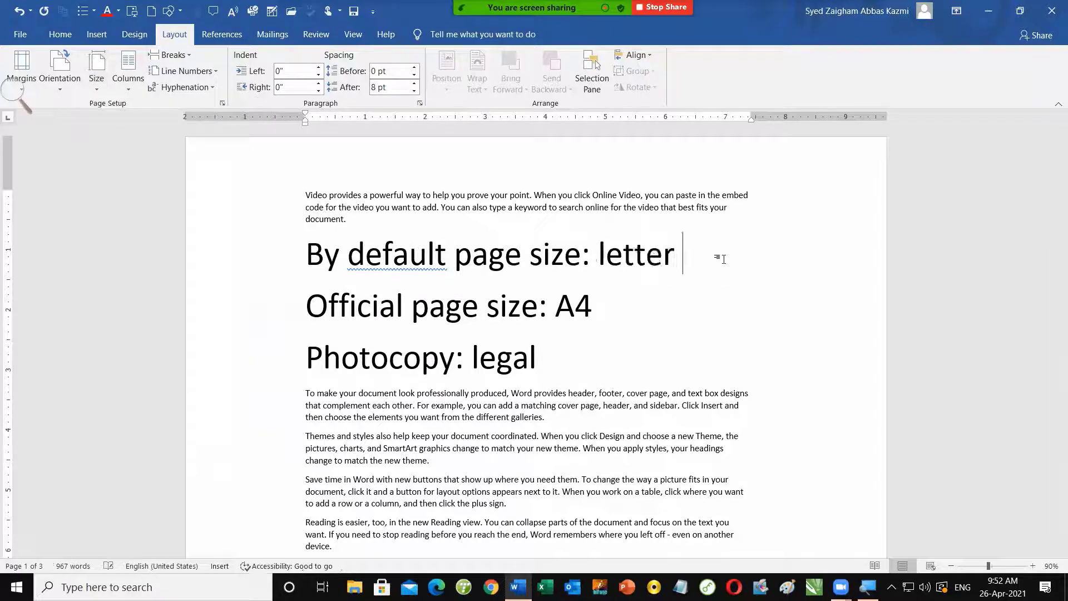
pyautogui.write('(8.')
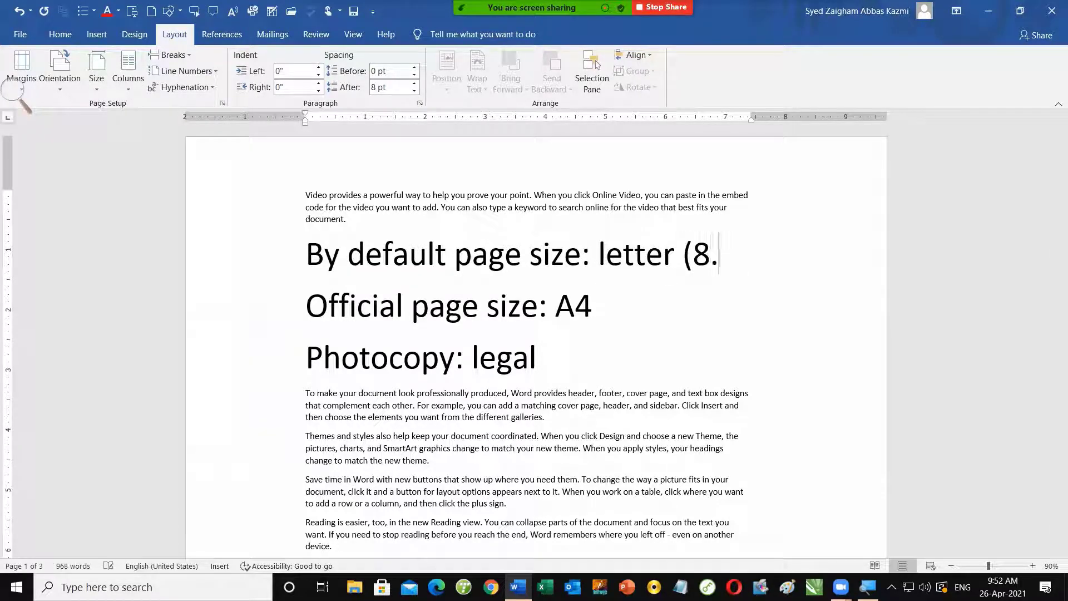
pyautogui.write('5 x 11')
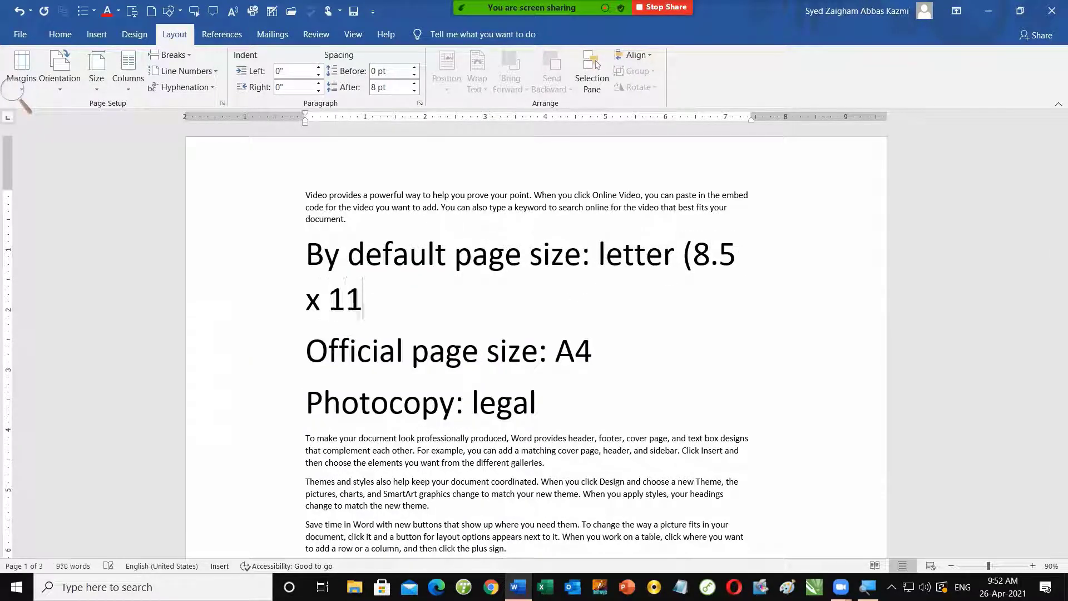
pyautogui.write(')')
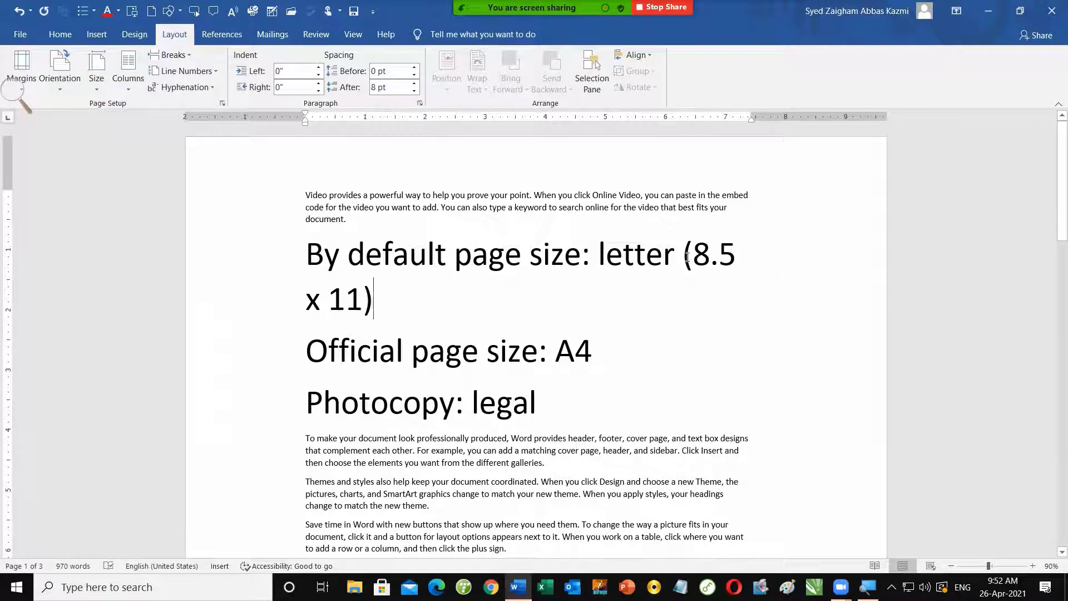
pyautogui.click(685, 254)
pyautogui.press('Return')
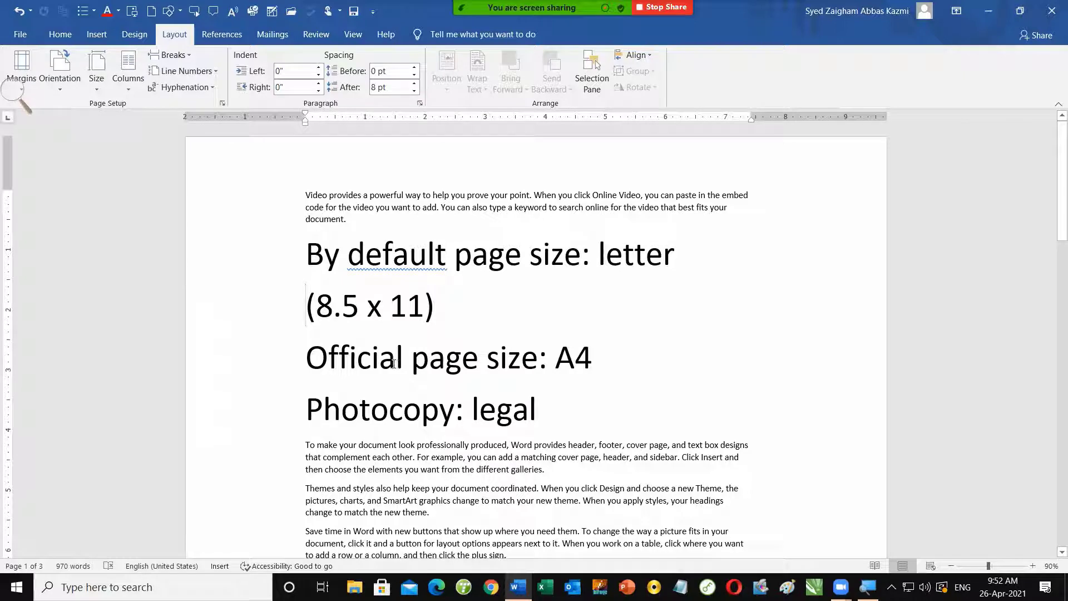
pyautogui.doubleClick(355, 310)
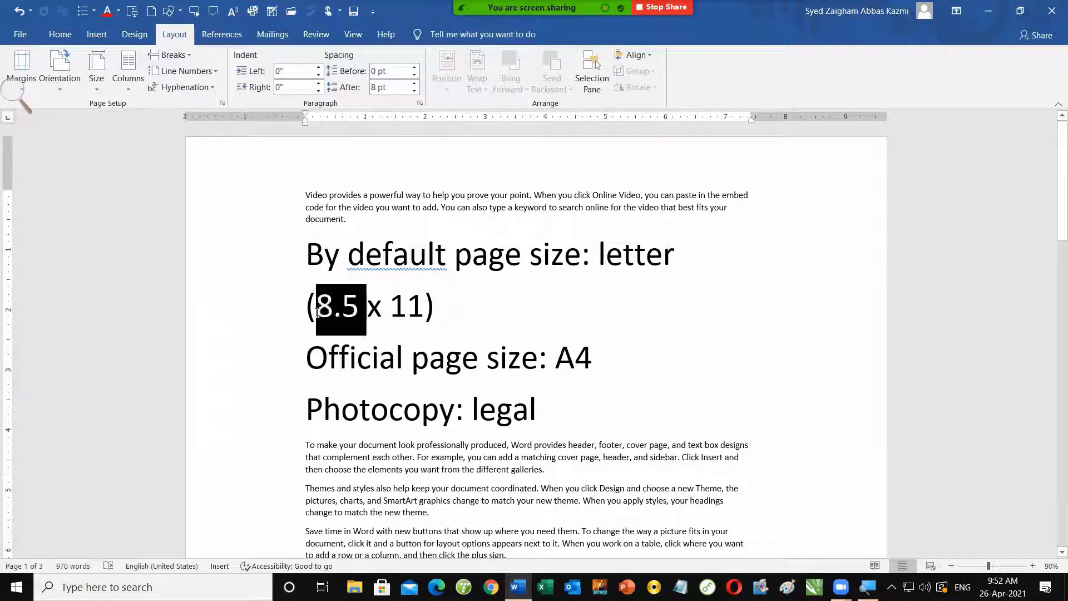
pyautogui.click(429, 314)
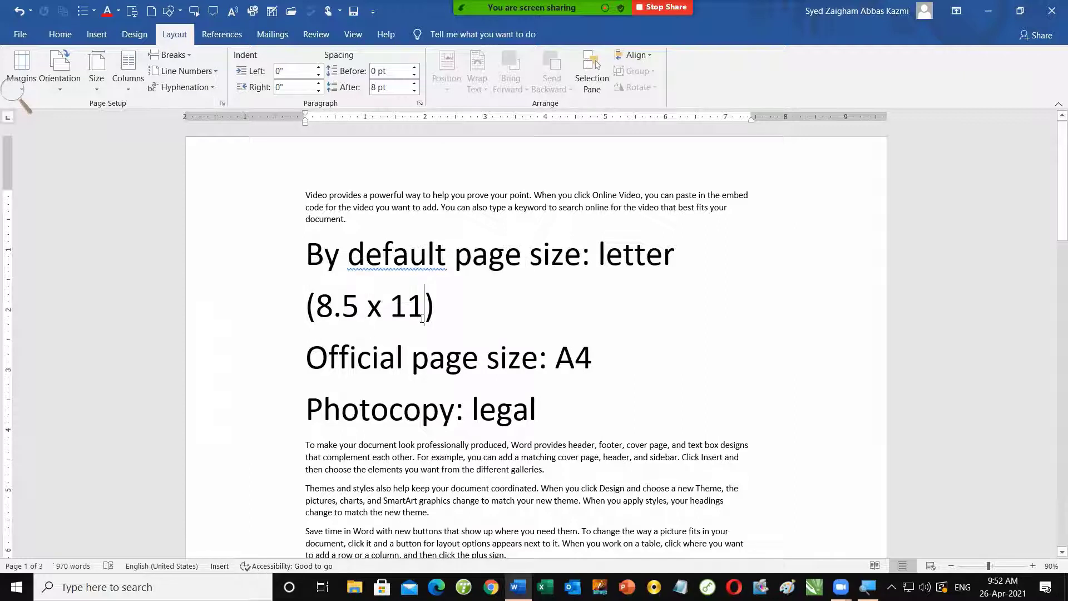
pyautogui.write(' inc')
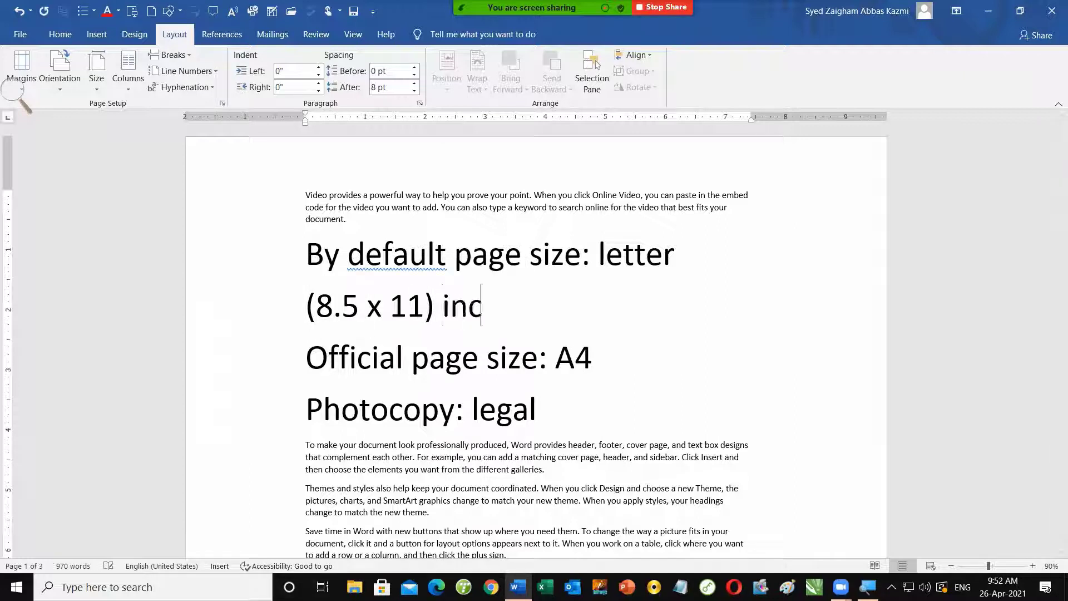
pyautogui.write('h')
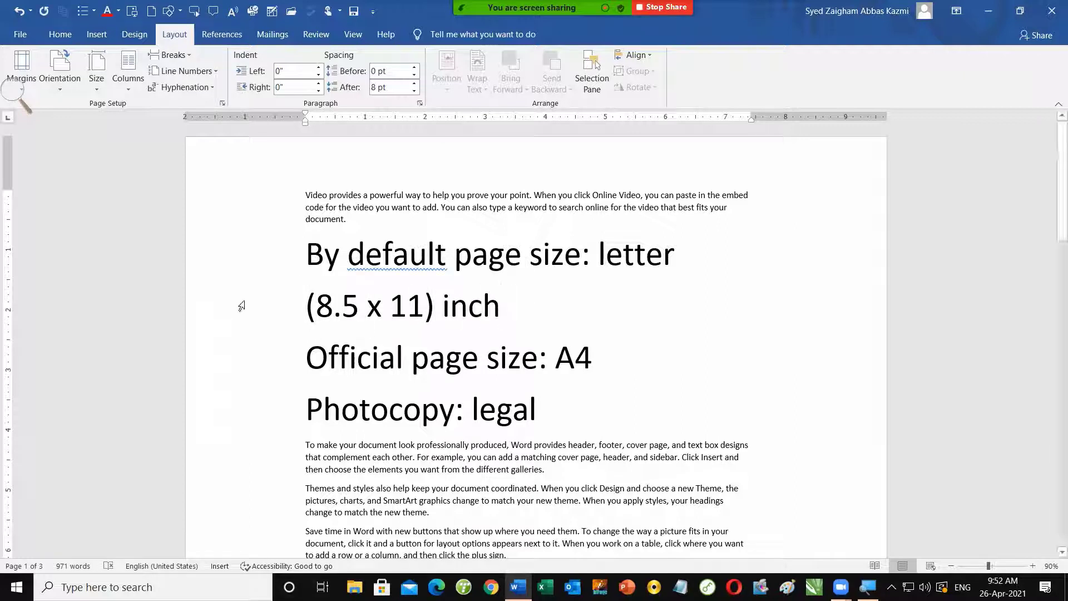
# Put '(8.27 x 11.69) inch' on its own line under A4, and add an empty line after Photocopy: legal.
pyautogui.click(100, 86)
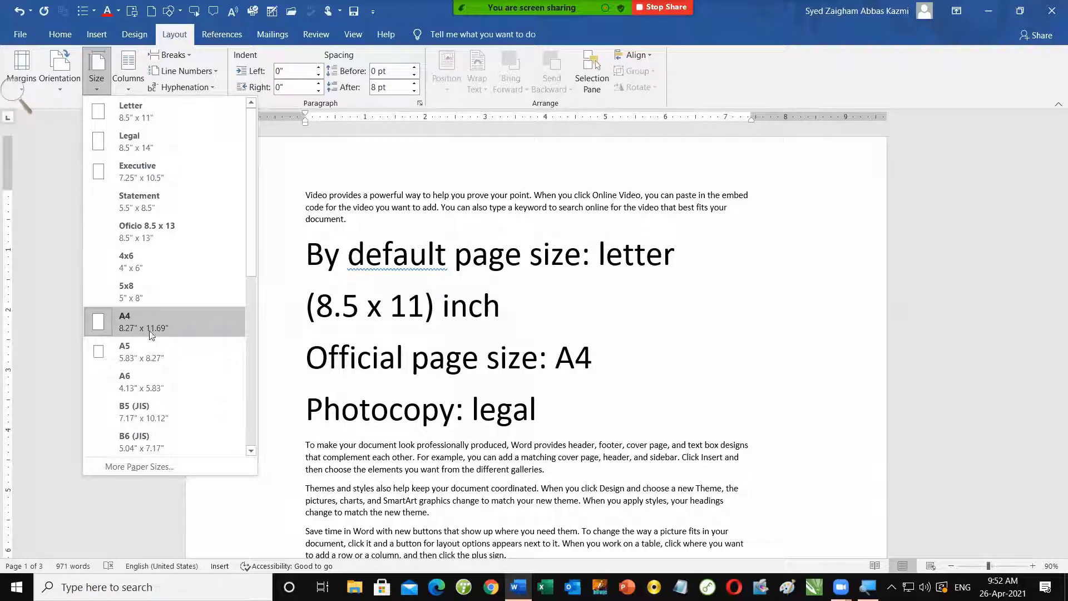
pyautogui.click(700, 354)
pyautogui.click(701, 354)
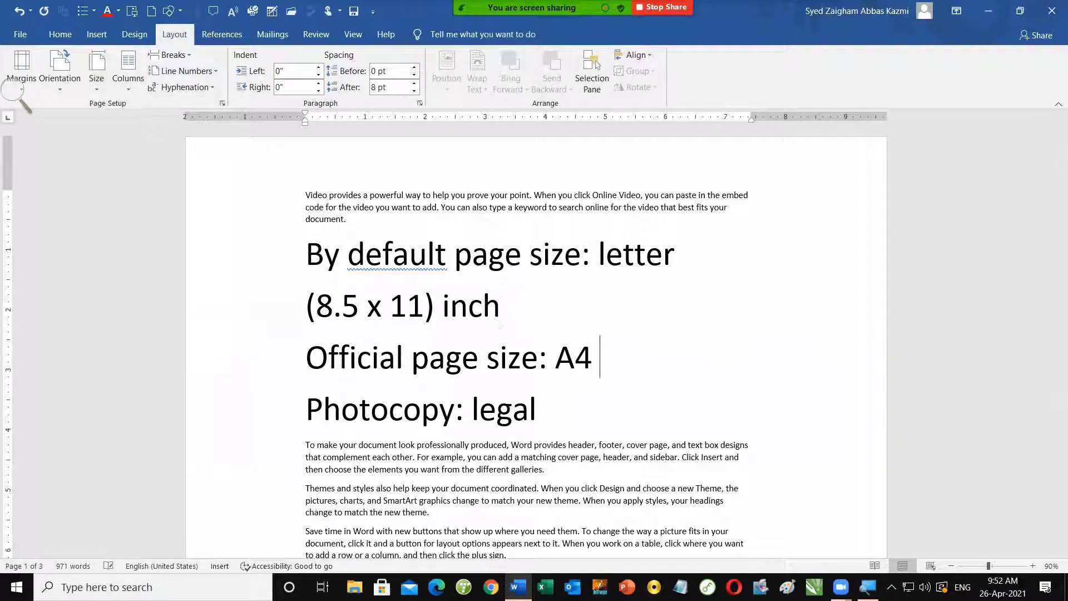
pyautogui.write('(8.2')
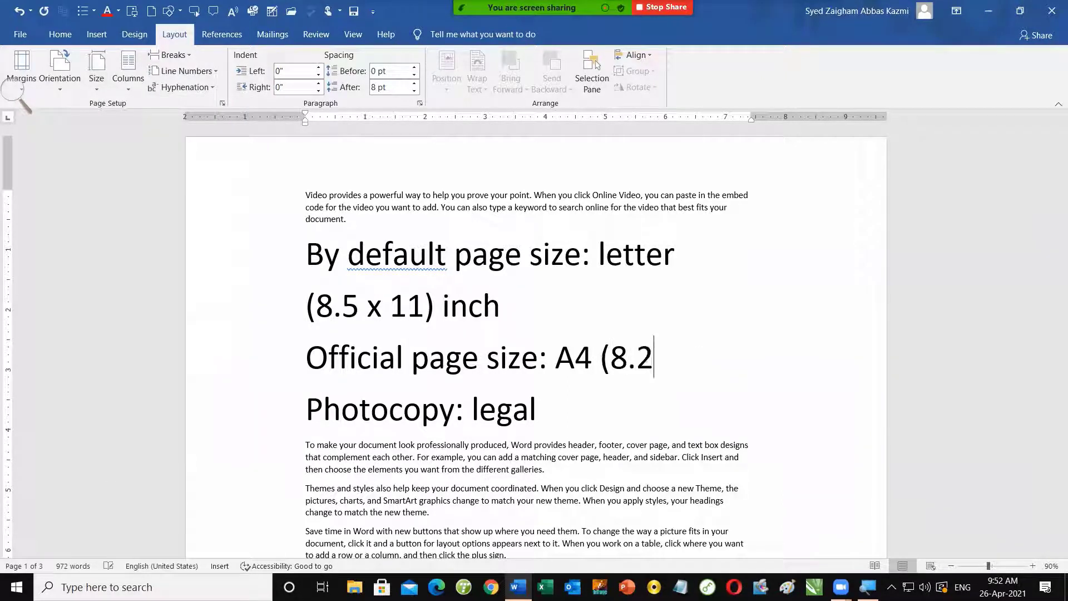
pyautogui.write('7 x 1')
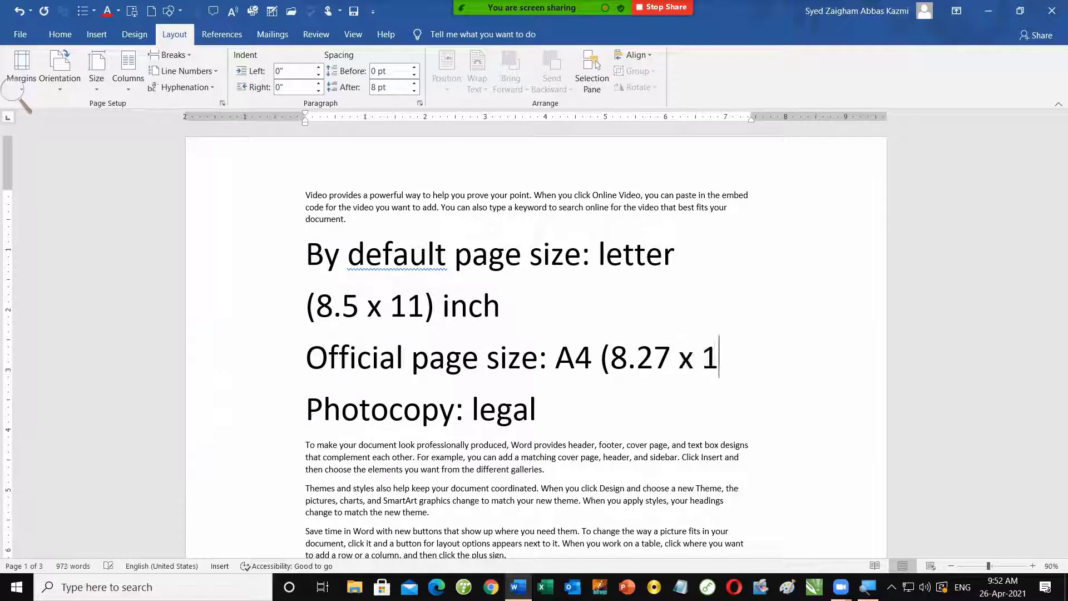
pyautogui.write('1.69')
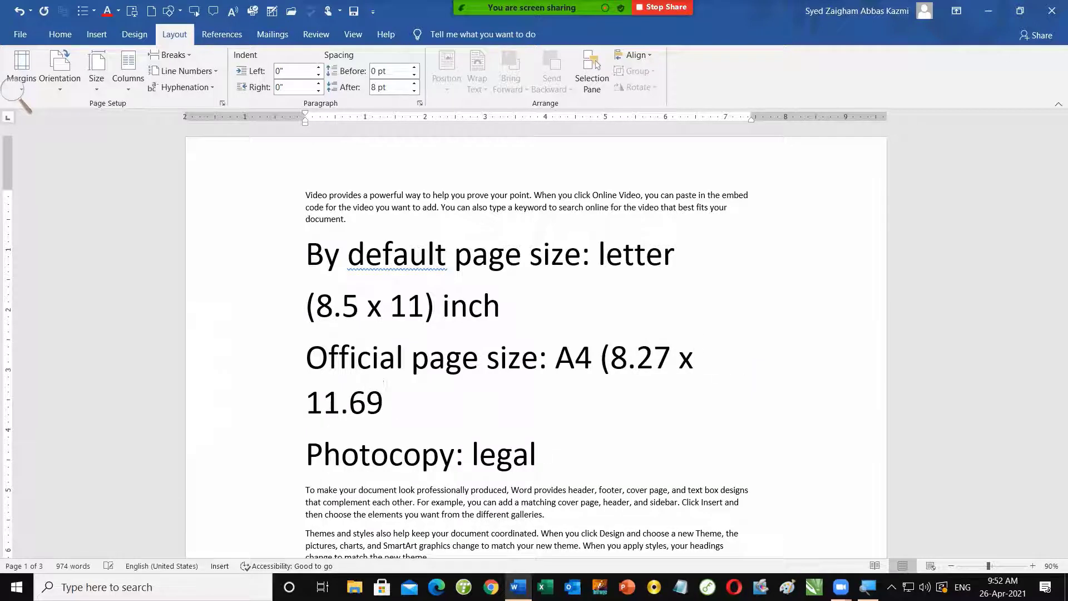
pyautogui.write(') inch')
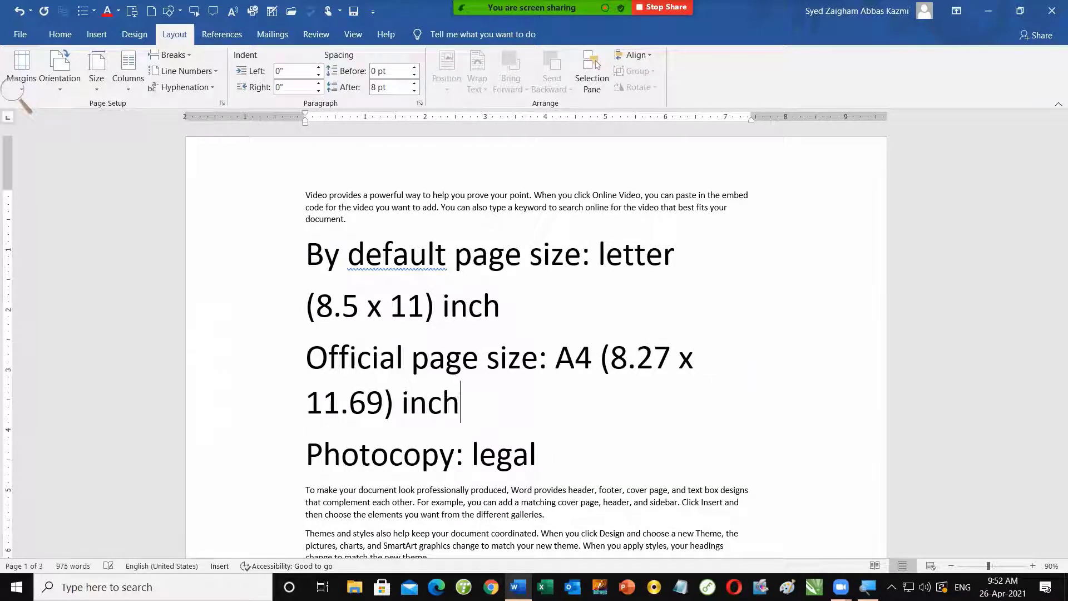
pyautogui.click(600, 360)
pyautogui.press('Return')
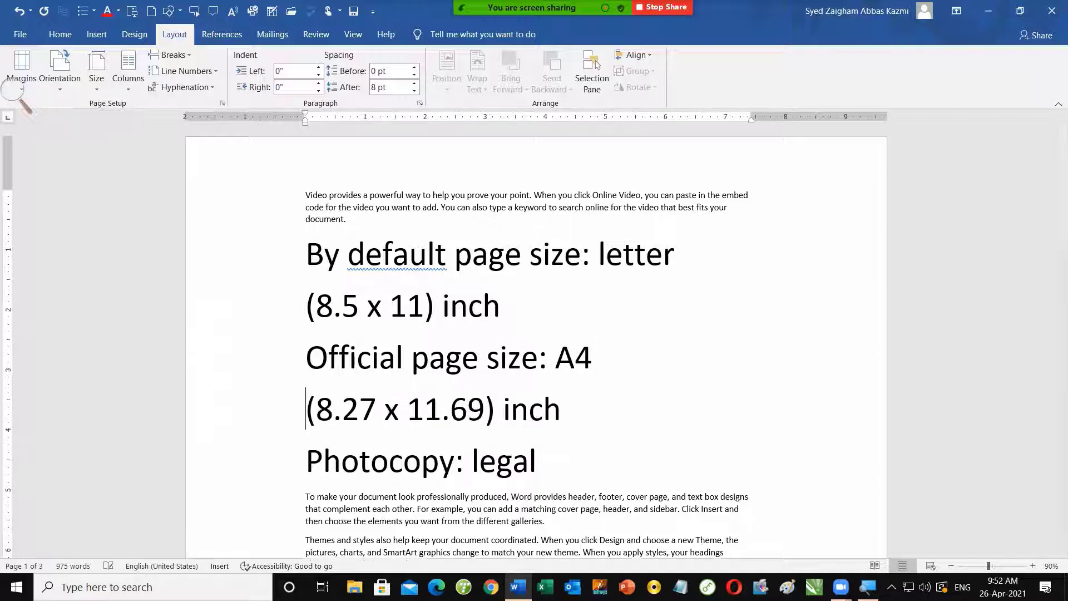
pyautogui.click(583, 461)
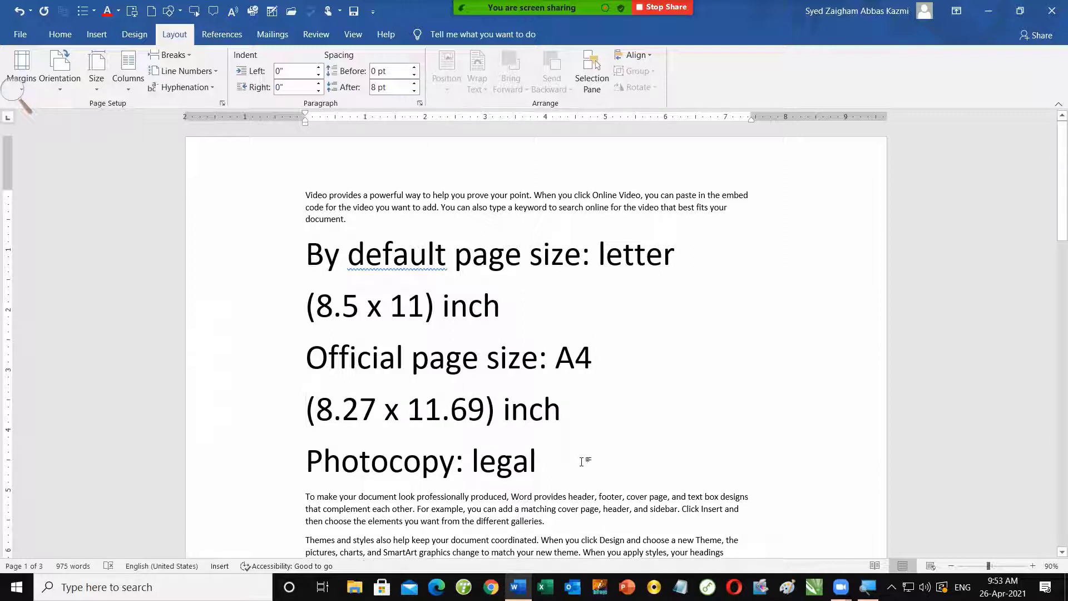
pyautogui.press('Return')
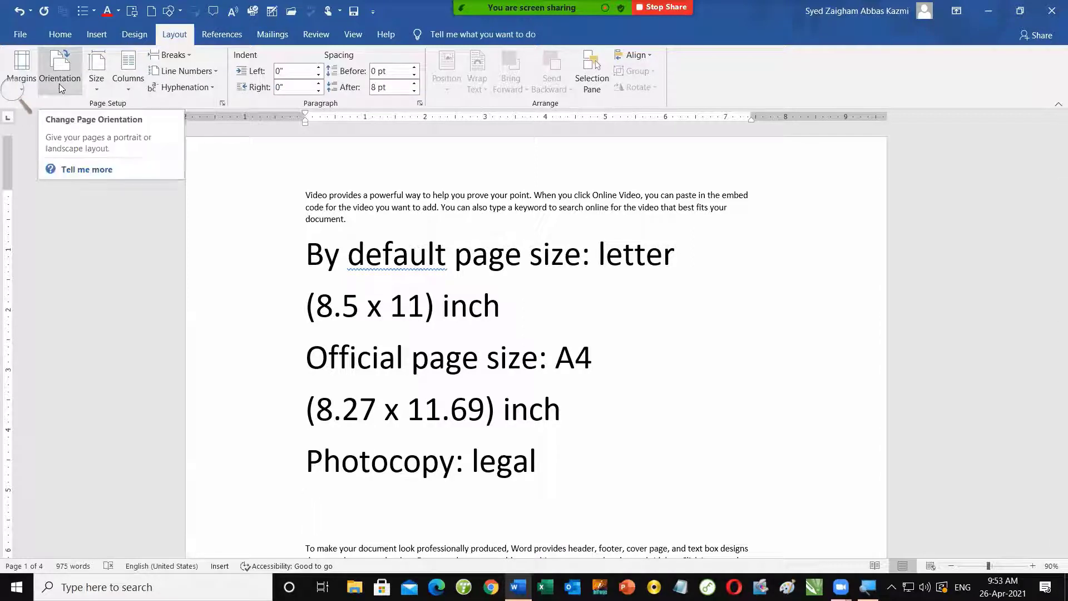
# Type '(8.5 x 14) inches' on the empty line under Photocopy: legal.
pyautogui.click(98, 89)
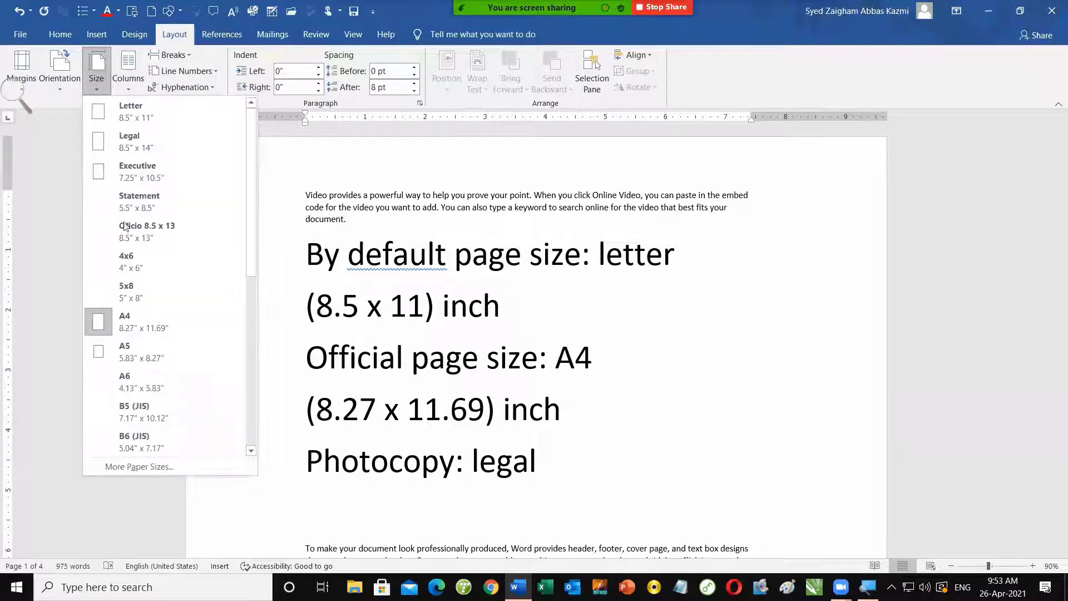
pyautogui.scroll(-2, 171, 337)
pyautogui.scroll(2, 170, 340)
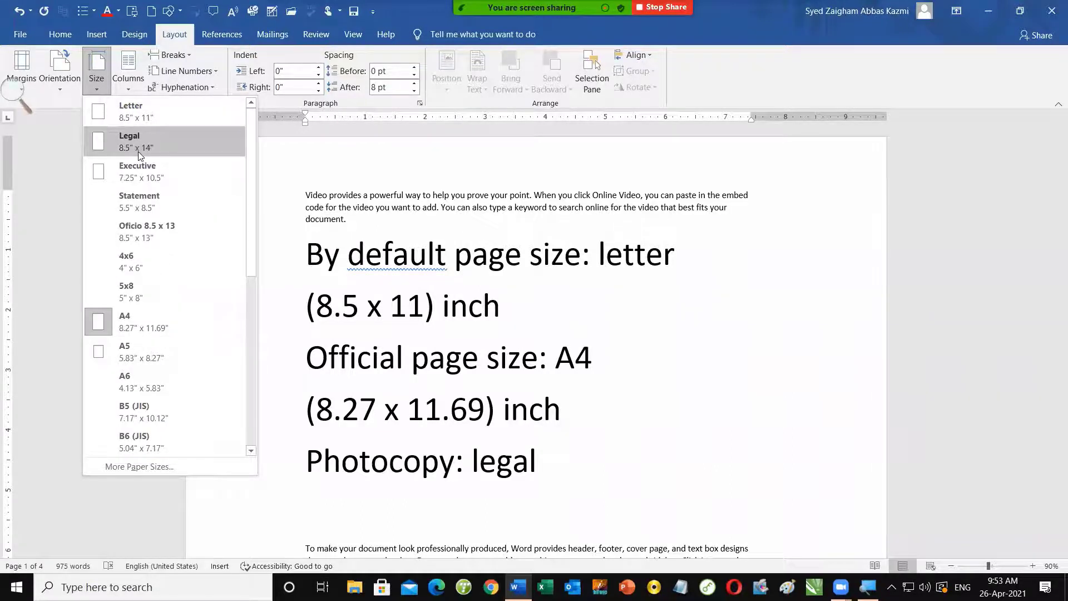
pyautogui.click(419, 501)
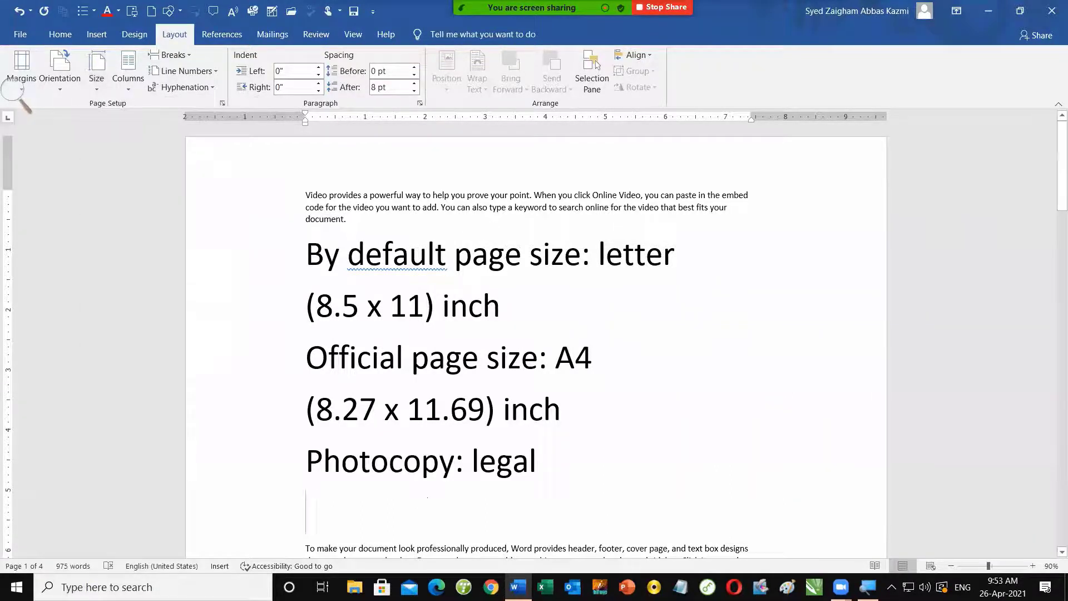
pyautogui.write('(8.5 ')
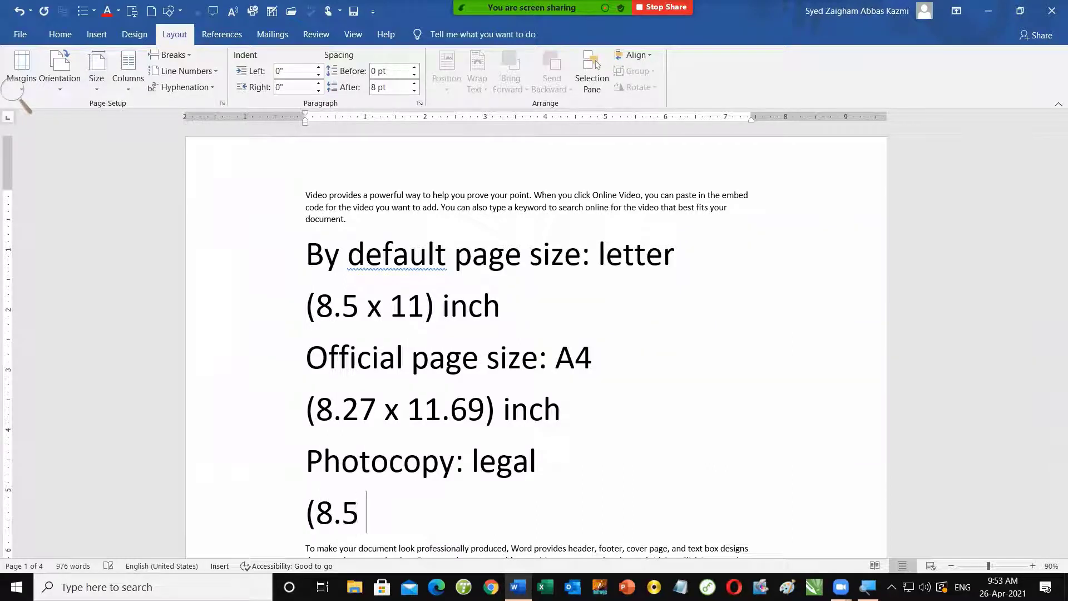
pyautogui.write('x 14) ')
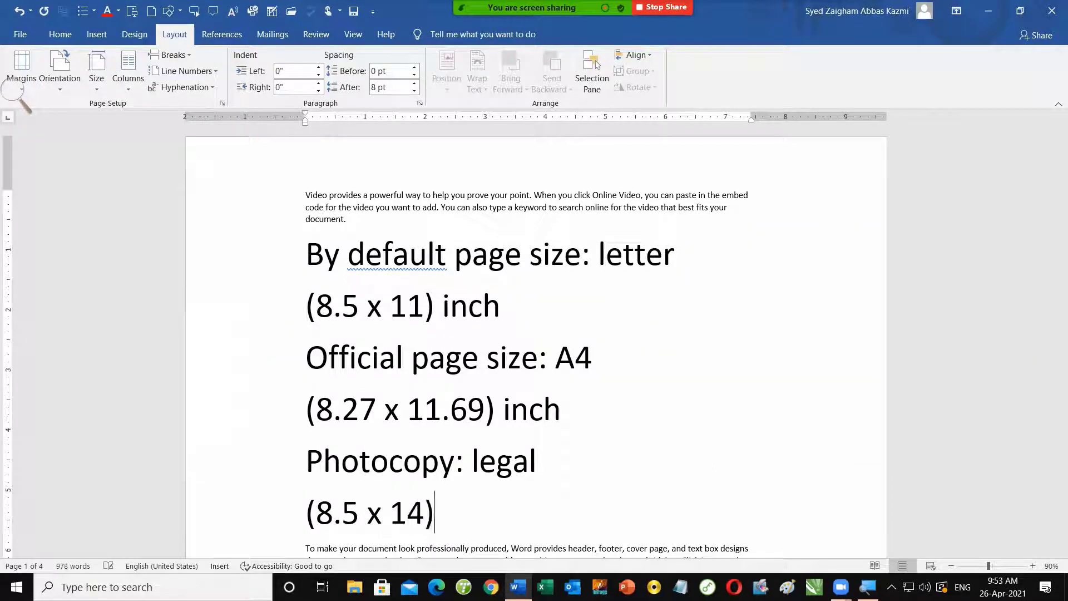
pyautogui.write('inches')
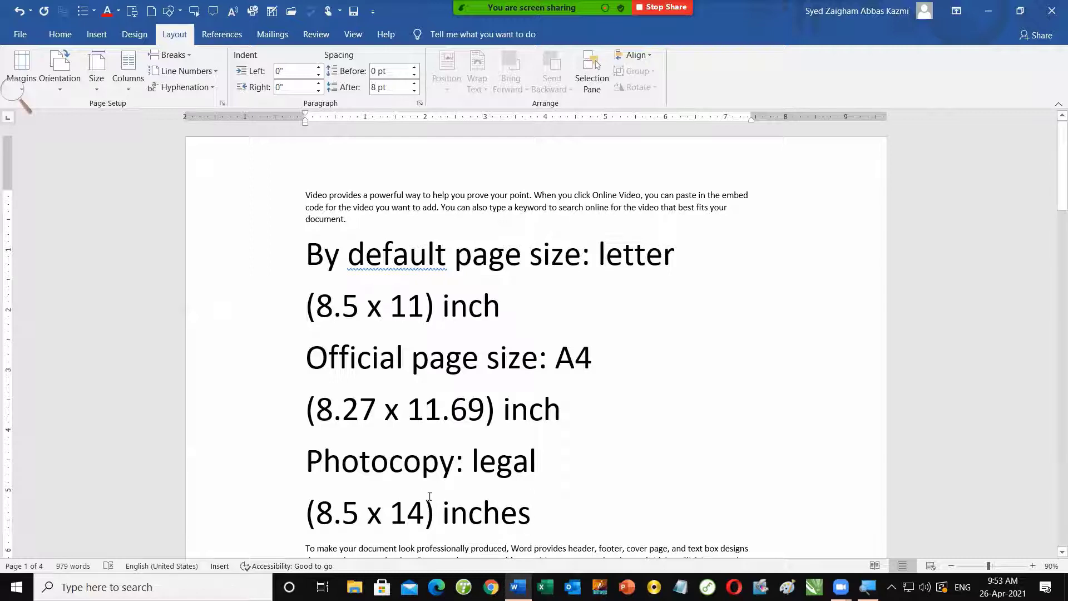
pyautogui.moveTo(390, 517); pyautogui.dragTo(424, 517)
pyautogui.click(421, 520)
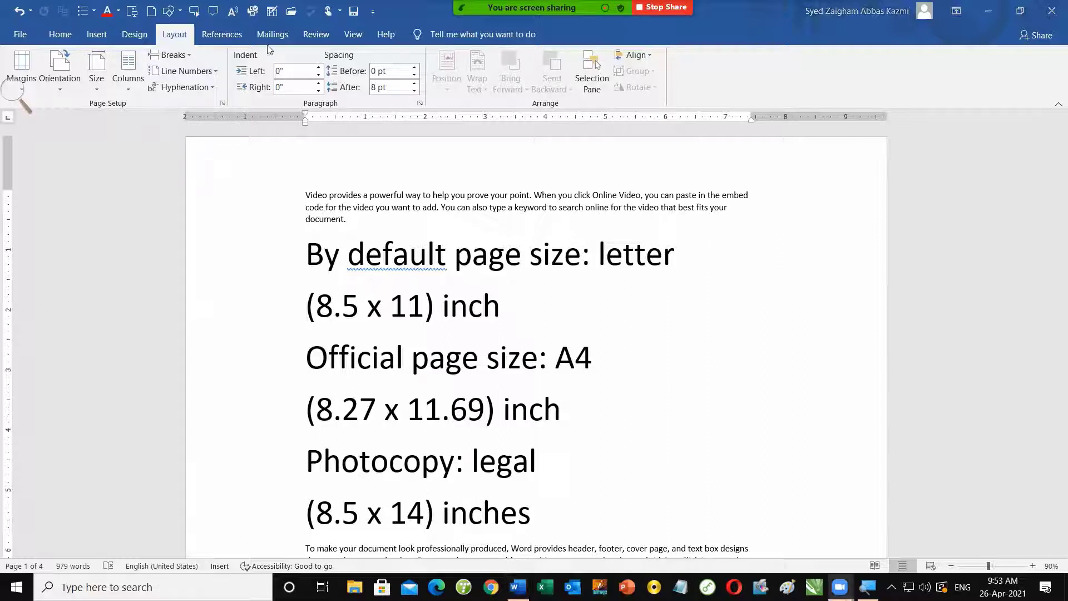
# Scroll the Size gallery through the paper and envelope sizes down to More Paper Sizes.
pyautogui.click(98, 93)
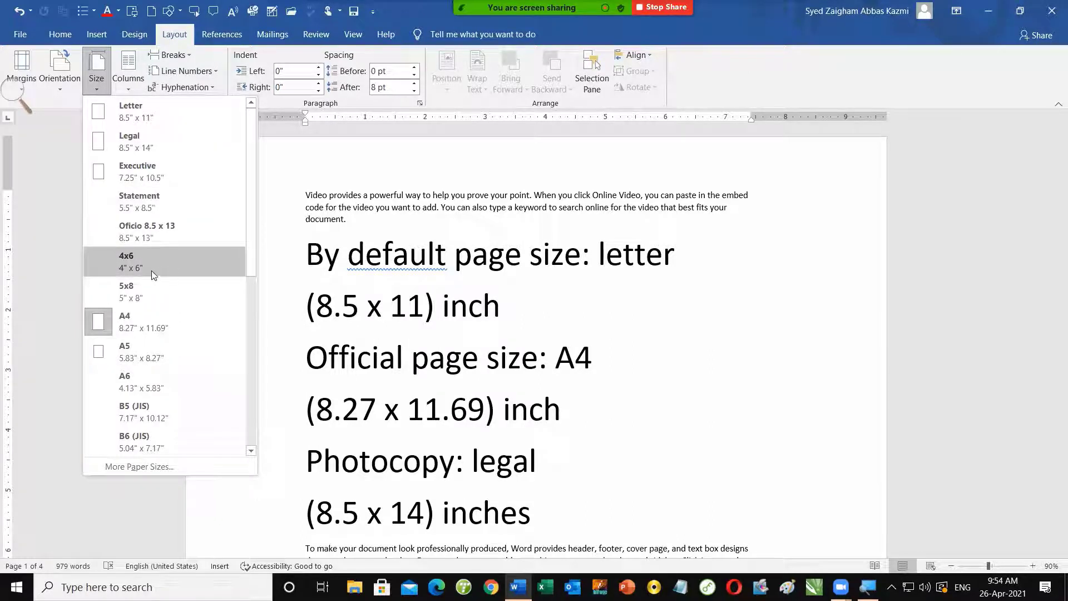
pyautogui.scroll(-2, 158, 284)
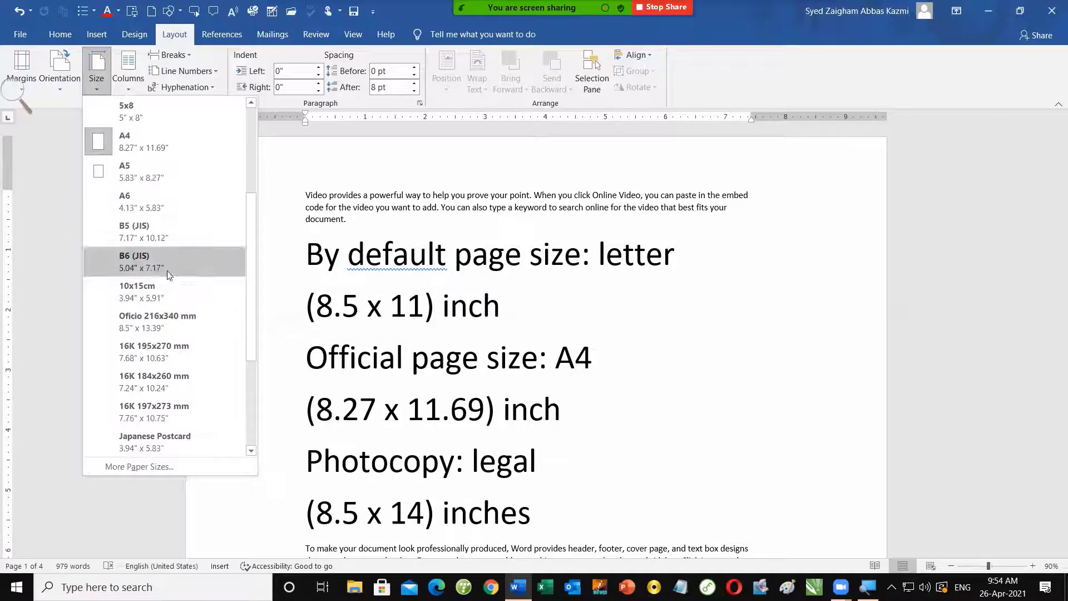
pyautogui.scroll(-2, 191, 345)
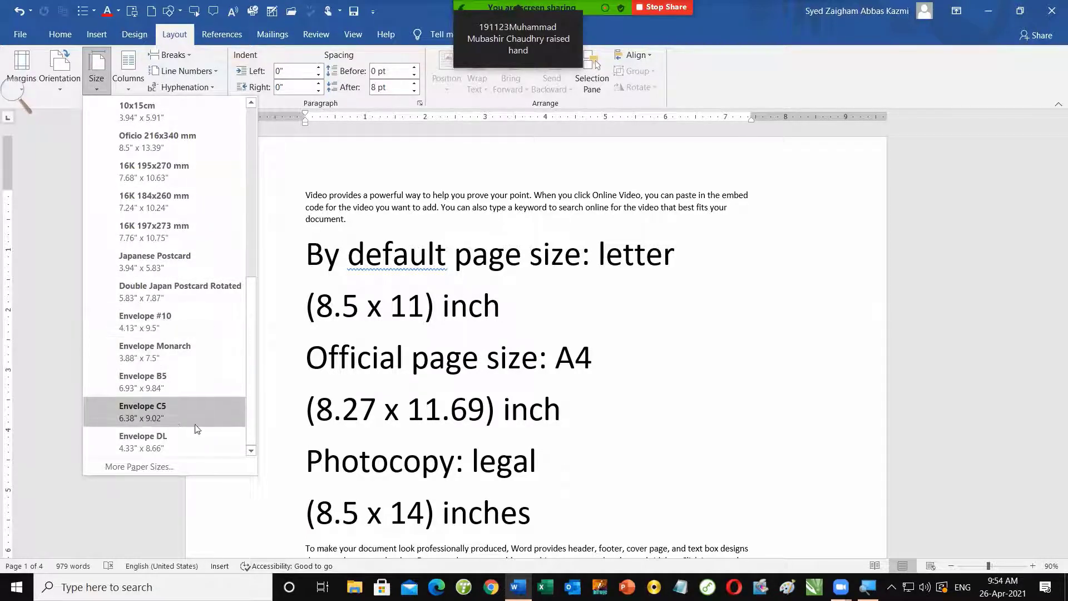
pyautogui.scroll(5, 164, 194)
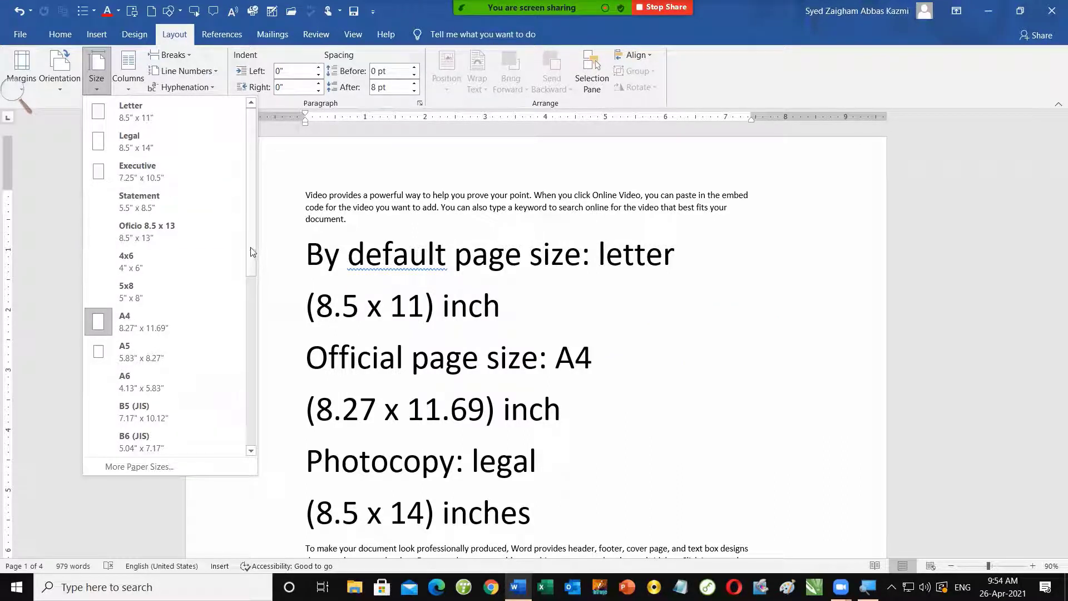
pyautogui.moveTo(250, 253); pyautogui.dragTo(251, 423)
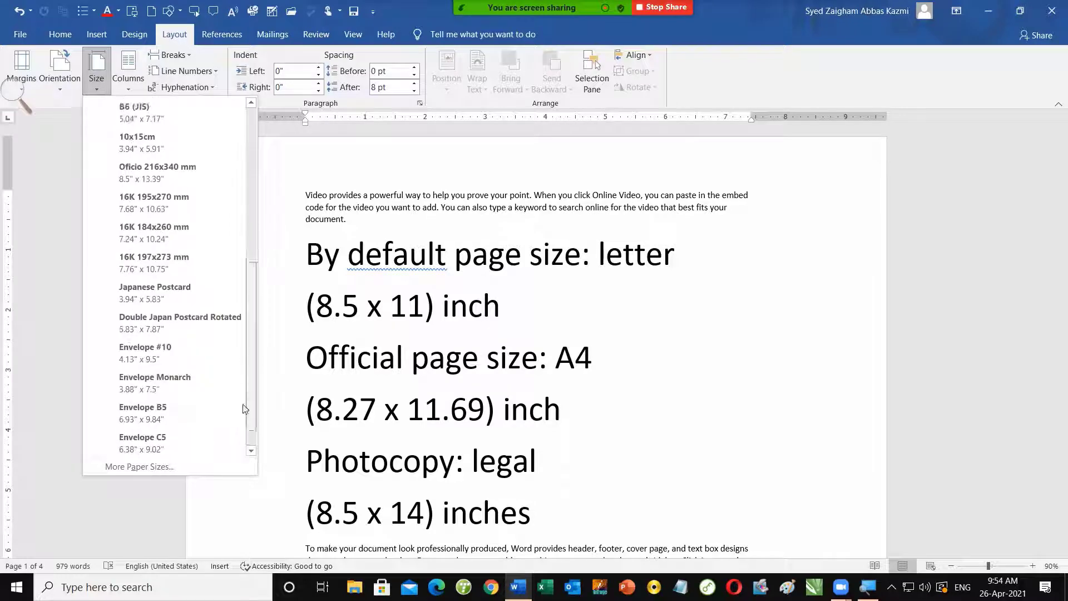
pyautogui.click(156, 470)
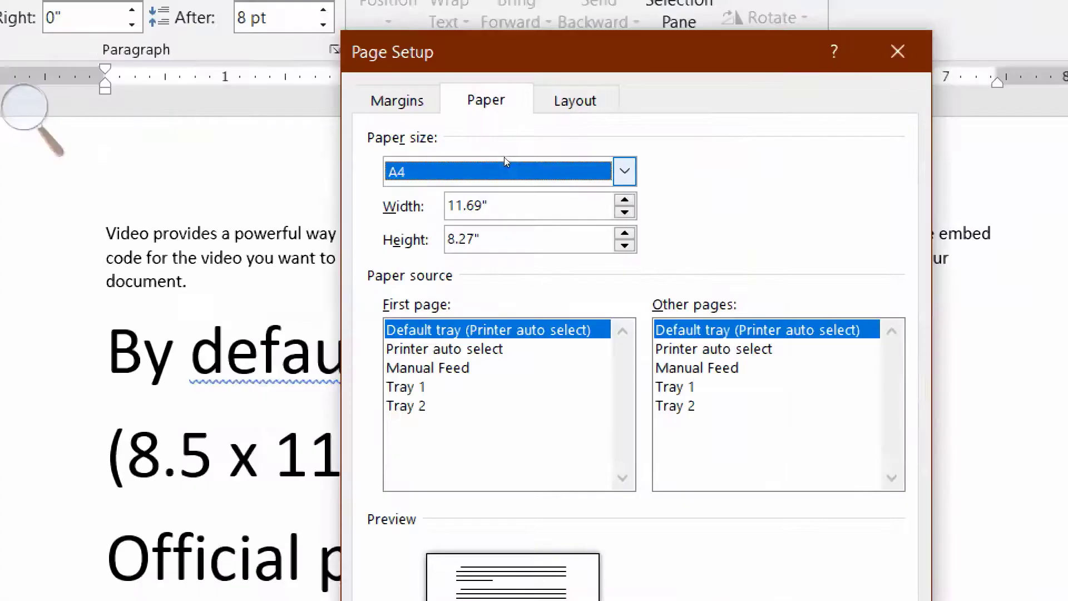
pyautogui.click(500, 239)
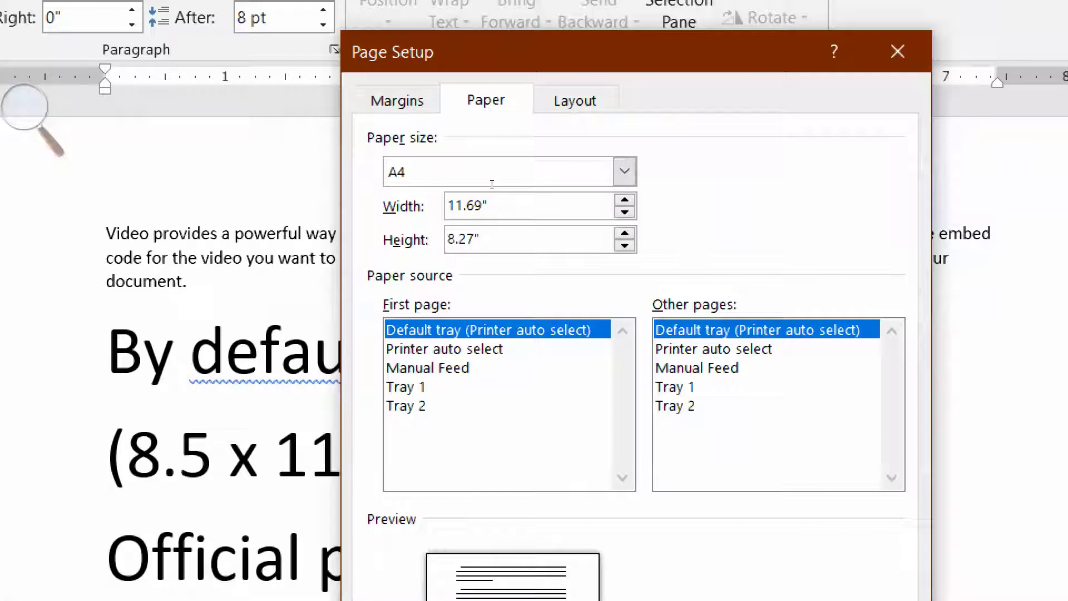
pyautogui.hotkey('shift', 'Tab')
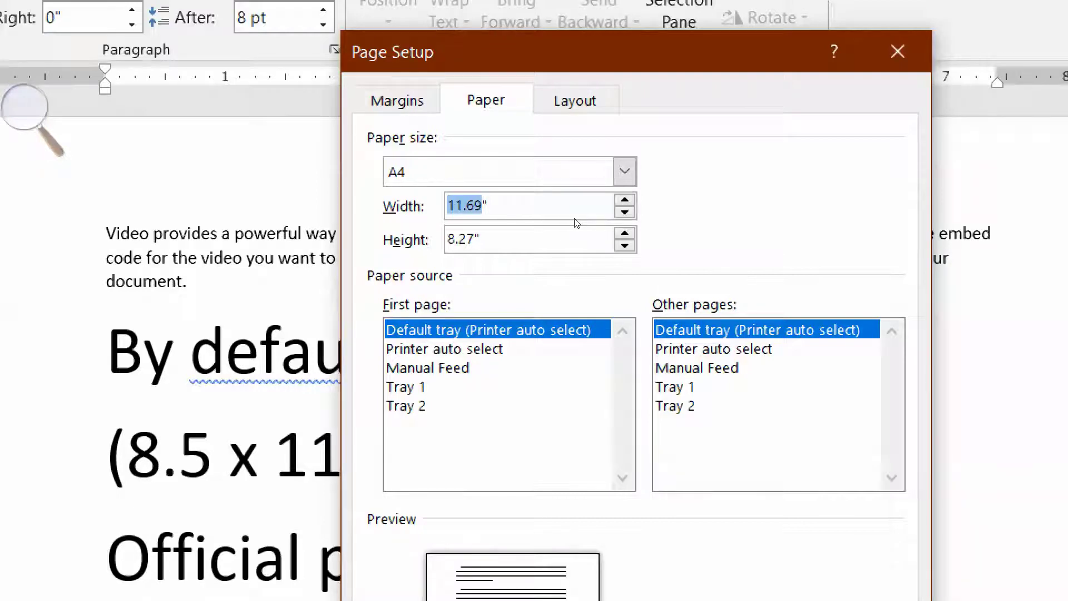
pyautogui.write('8')
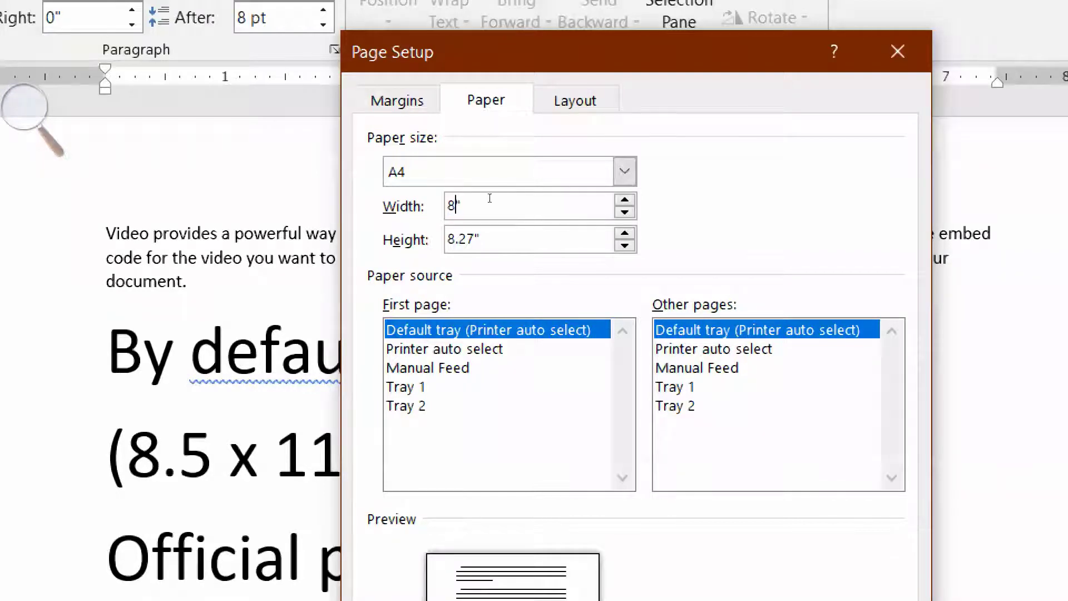
pyautogui.press('Tab')
pyautogui.hotkey('shift', 'Home')
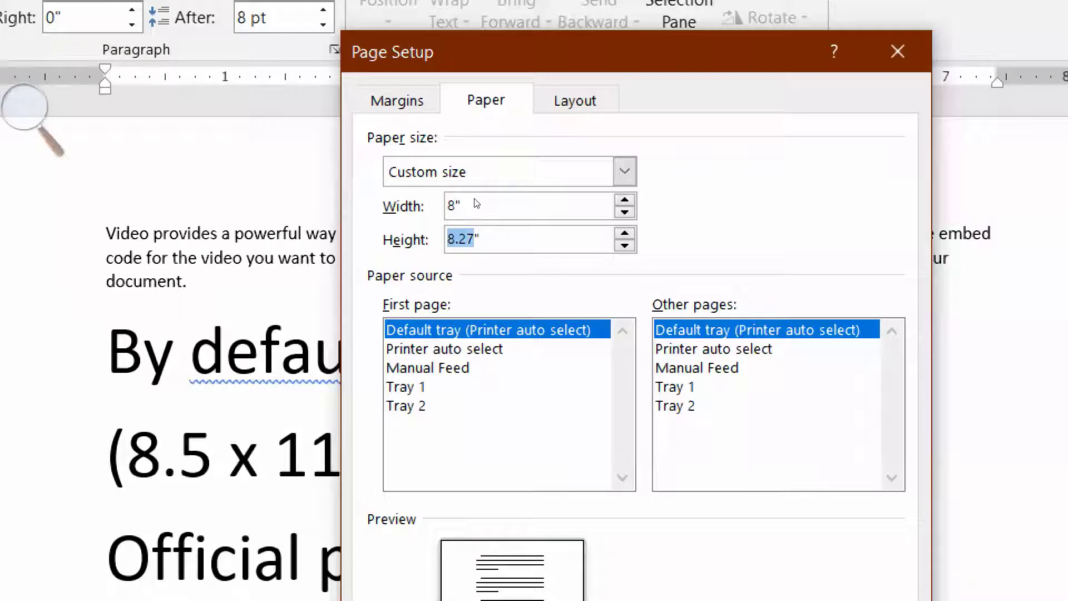
pyautogui.write('15')
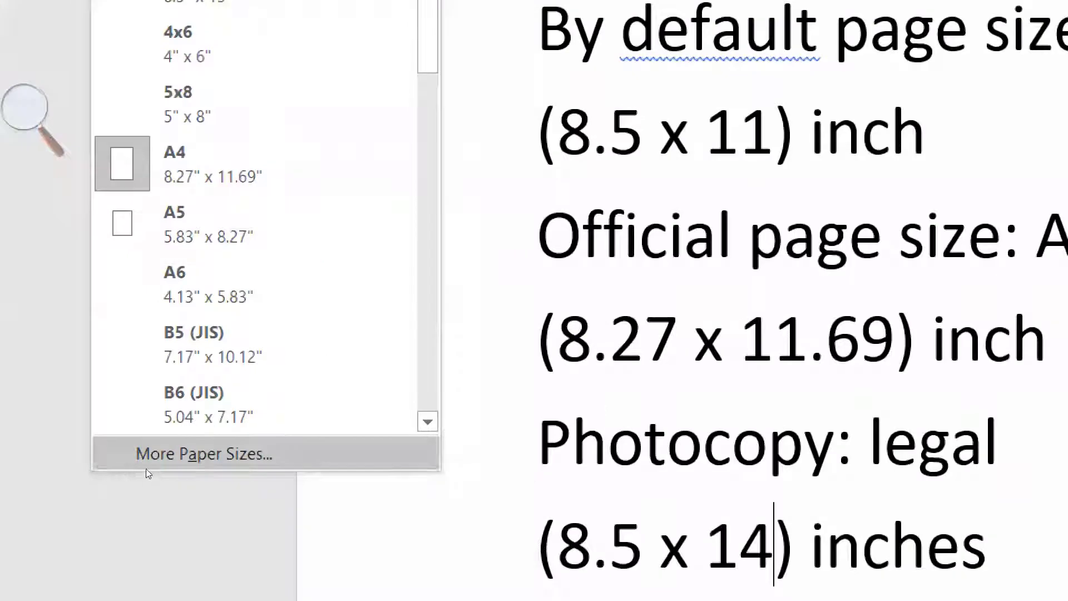
pyautogui.click(145, 467)
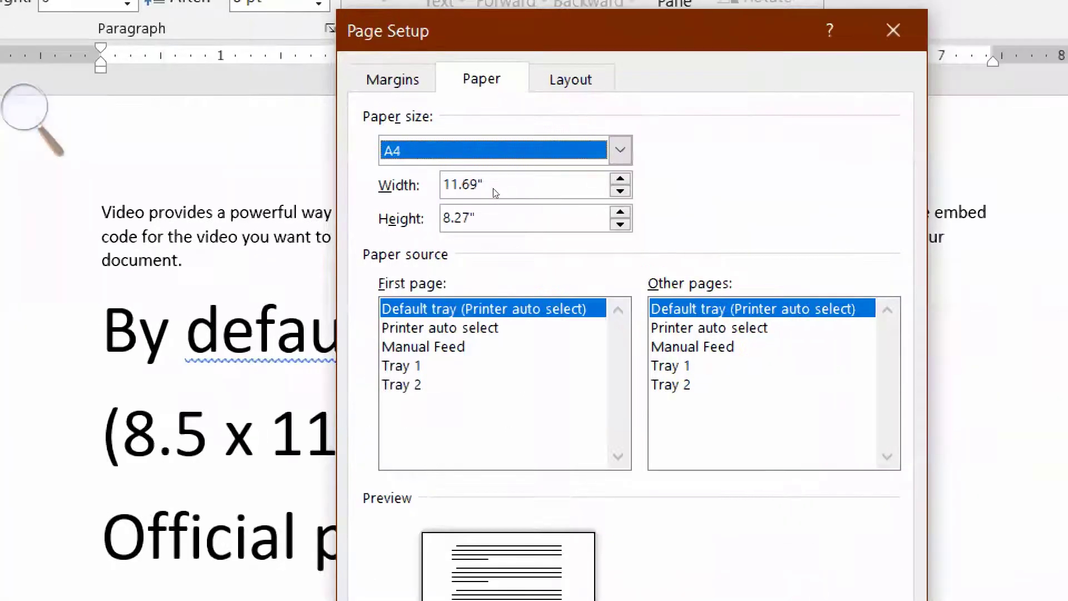
pyautogui.click(509, 182)
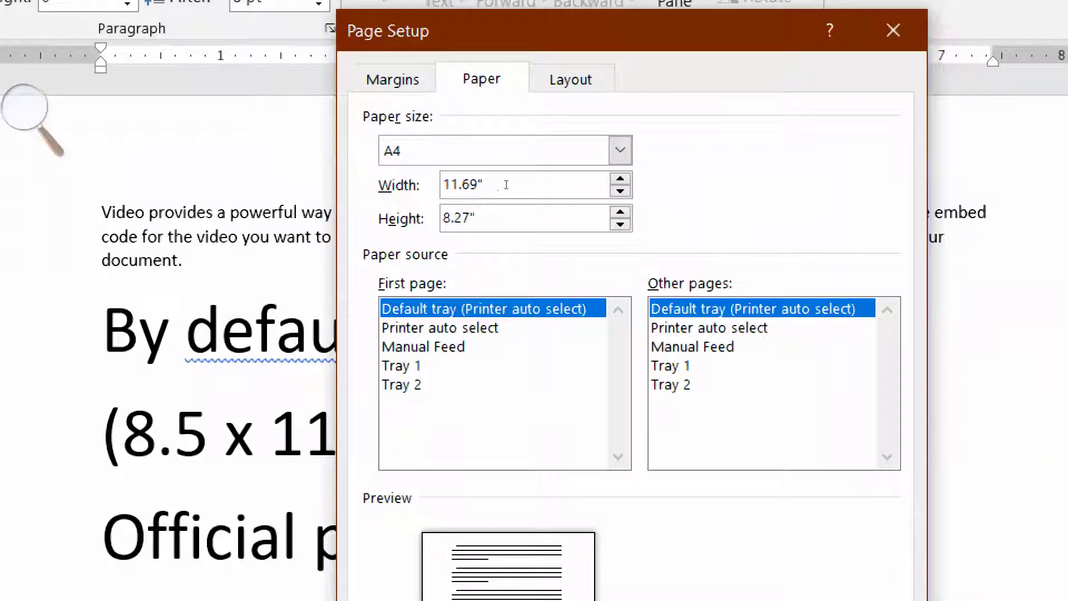
pyautogui.moveTo(482, 185); pyautogui.dragTo(453, 195)
pyautogui.write('14')
pyautogui.press('Tab')
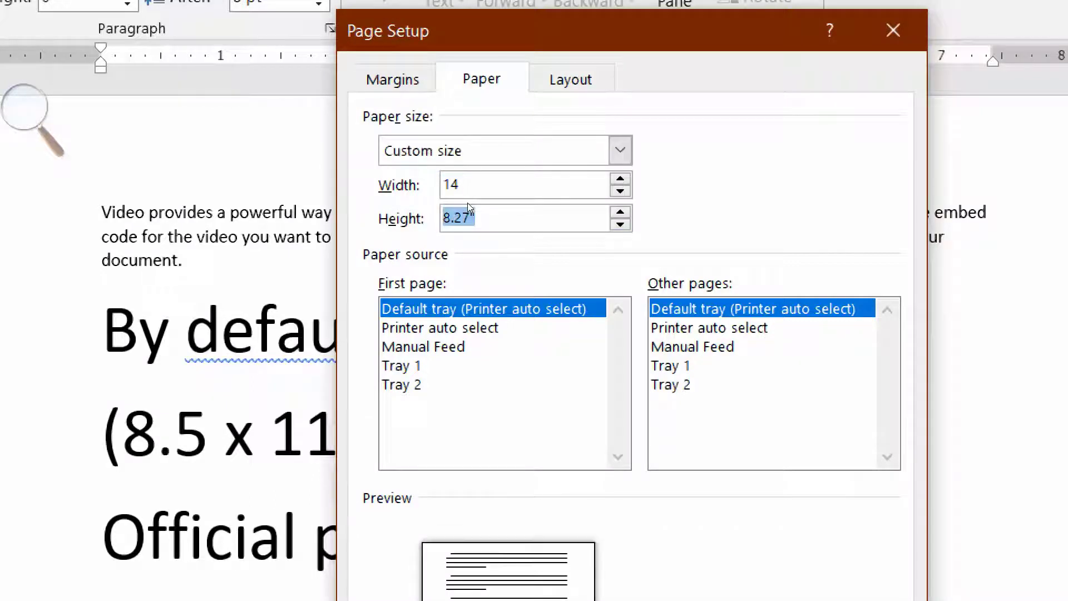
pyautogui.write('16')
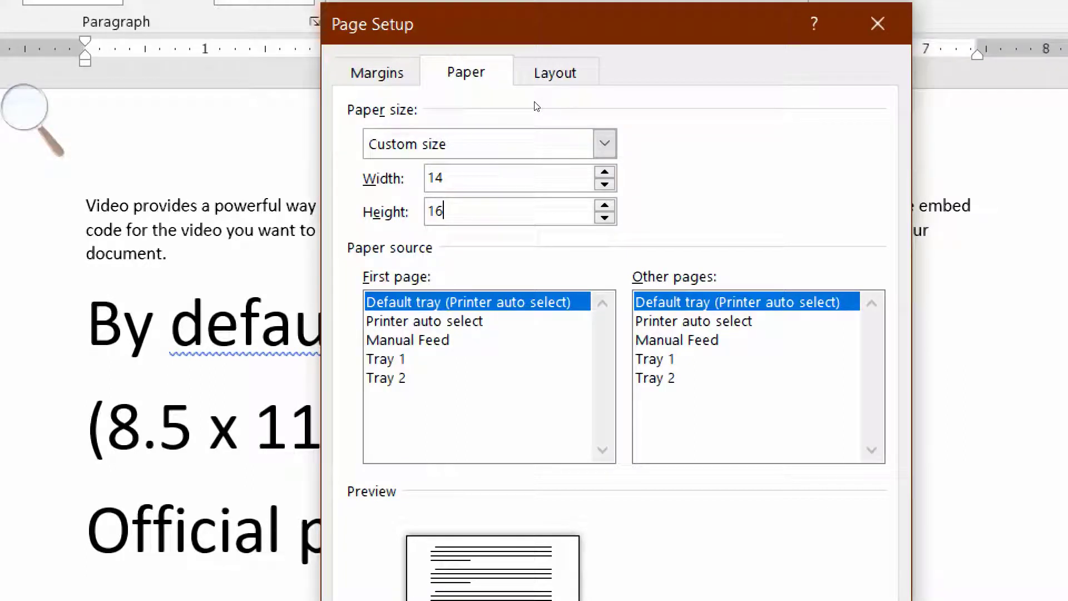
pyautogui.hotkey('alt', 'Down')
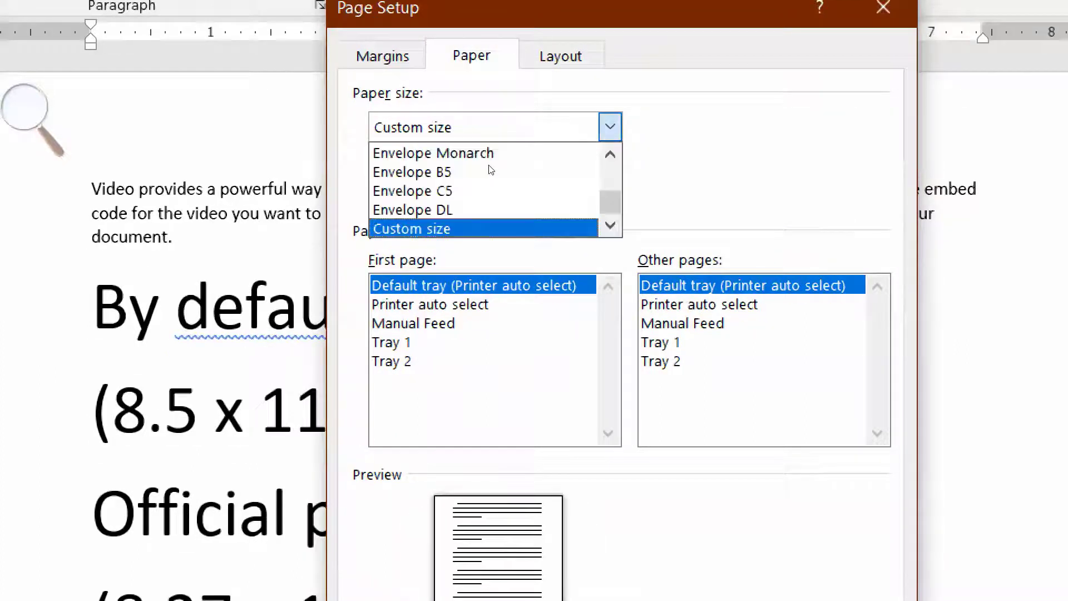
pyautogui.scroll(5, 566, 204)
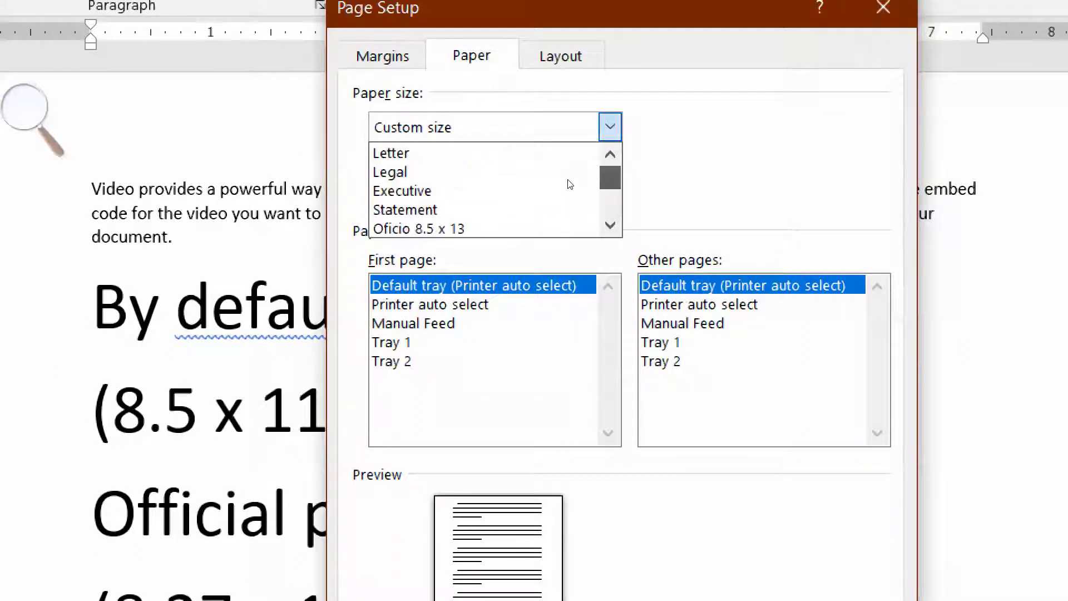
pyautogui.scroll(-1, 563, 220)
pyautogui.scroll(-2, 562, 220)
pyautogui.scroll(-1, 564, 216)
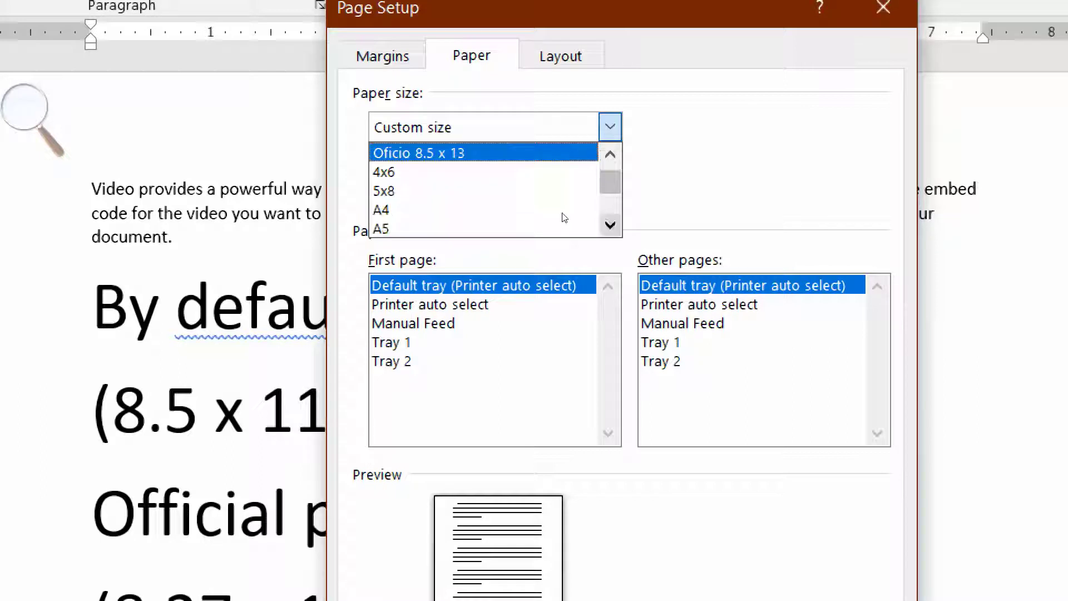
pyautogui.scroll(2, 475, 200)
pyautogui.scroll(1, 476, 192)
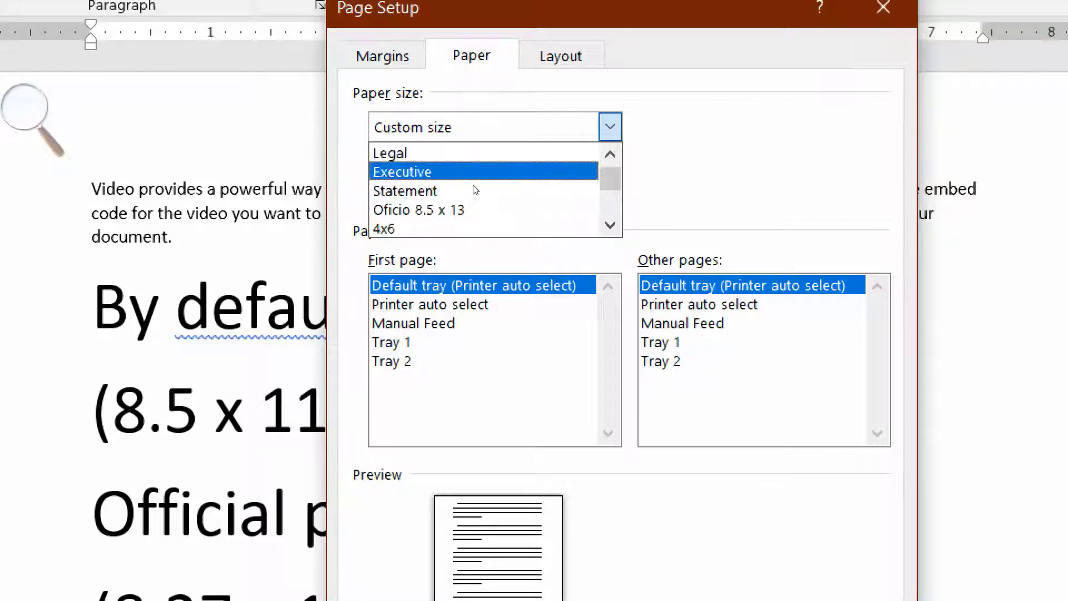
pyautogui.scroll(1, 475, 190)
pyautogui.scroll(1, 471, 183)
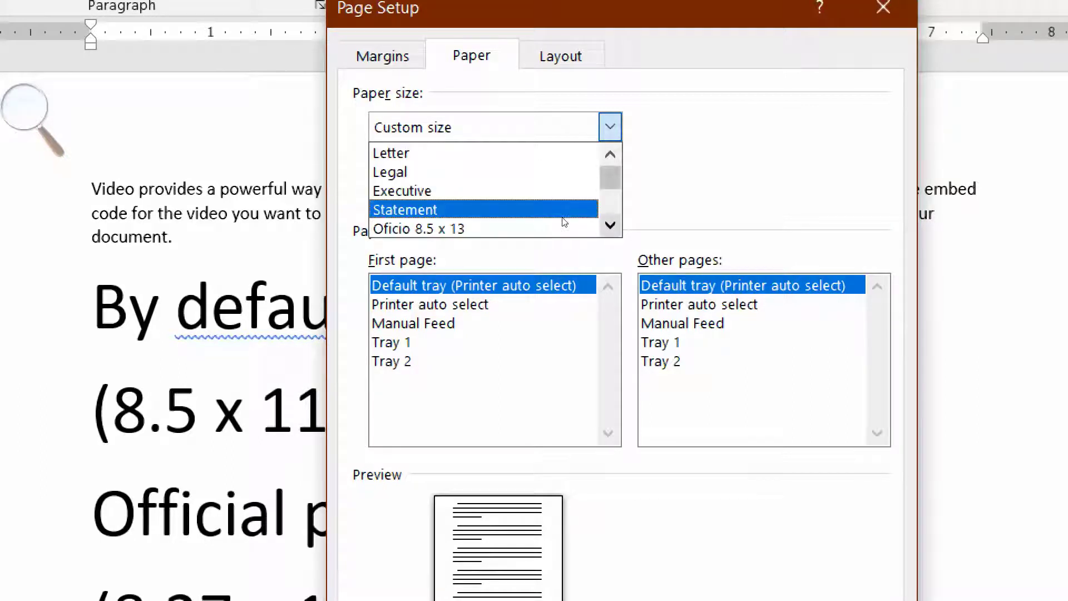
pyautogui.scroll(-2, 563, 221)
pyautogui.scroll(-2, 563, 222)
pyautogui.click(477, 209)
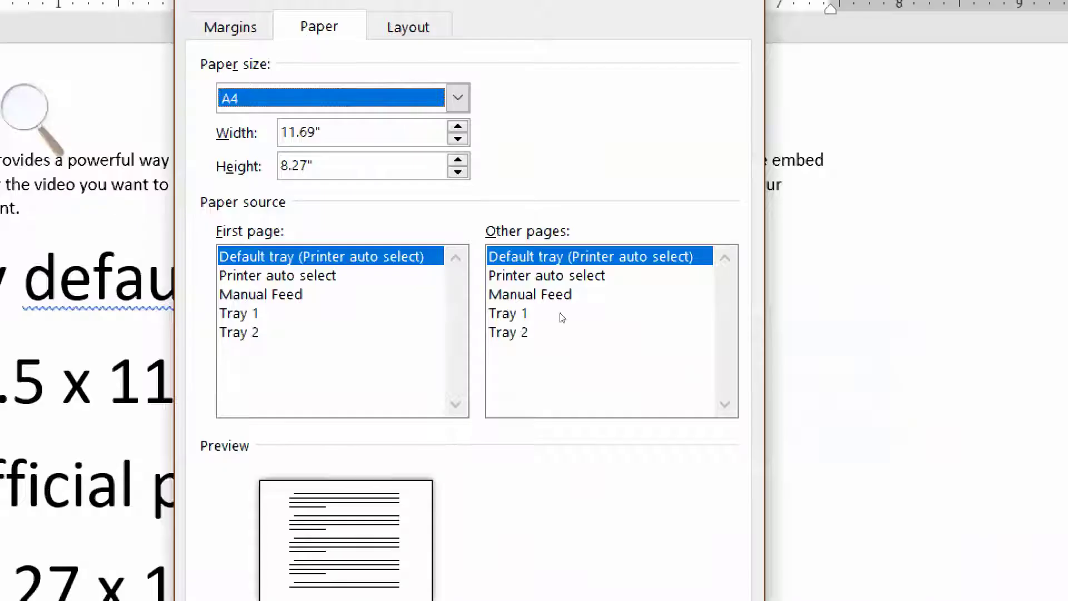
pyautogui.click(457, 98)
pyautogui.click(457, 98)
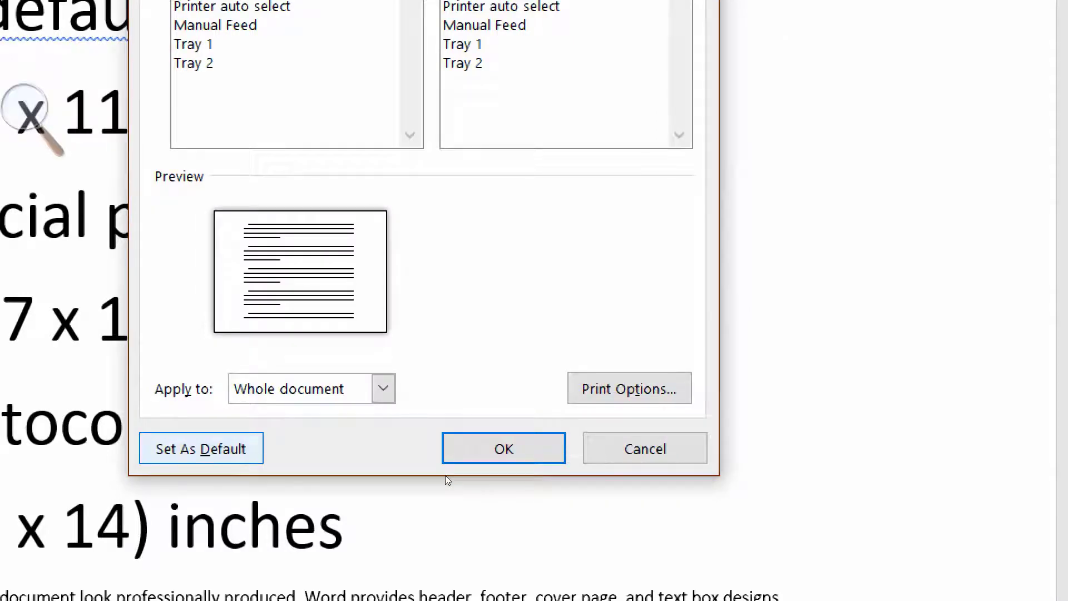
pyautogui.hotkey('alt', 'd')
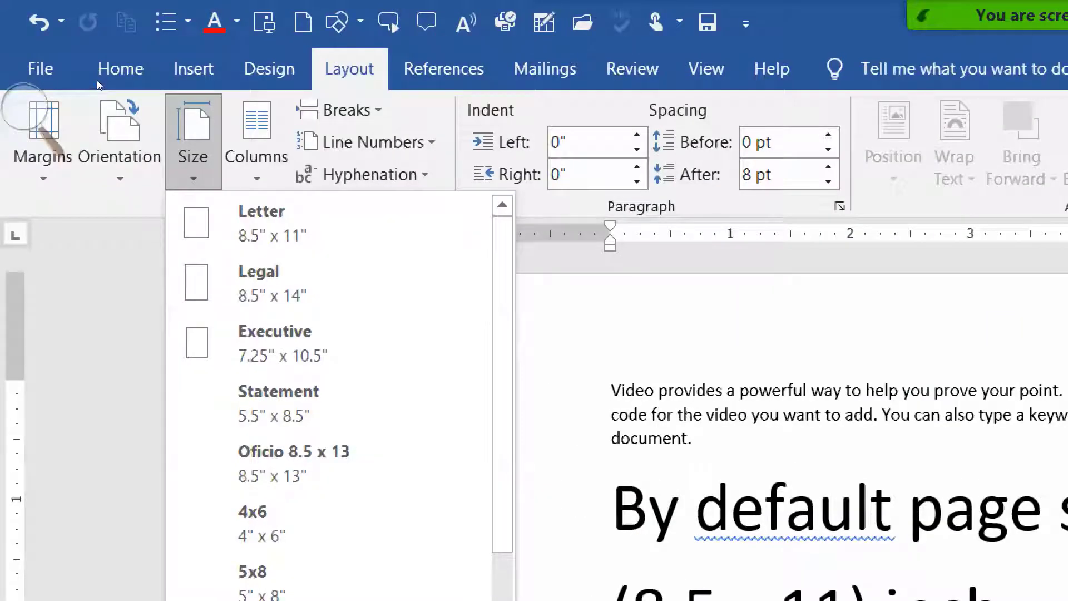
# Dismiss the Size list and remove the six large page-size lines.
pyautogui.press('Escape')
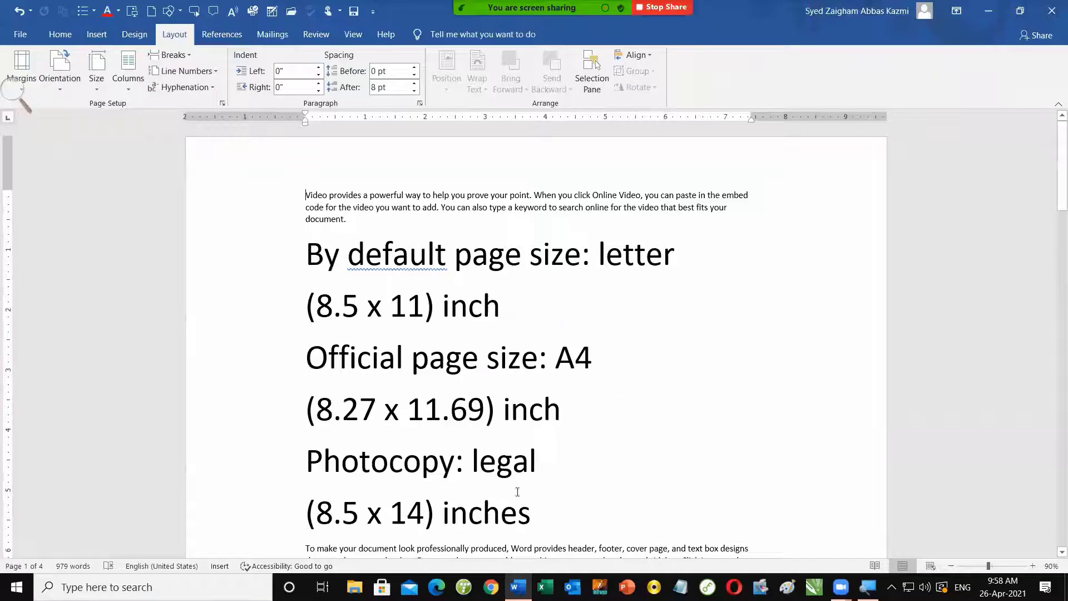
pyautogui.hotkey('ctrl', 'z')
pyautogui.scroll(1, 476, 257)
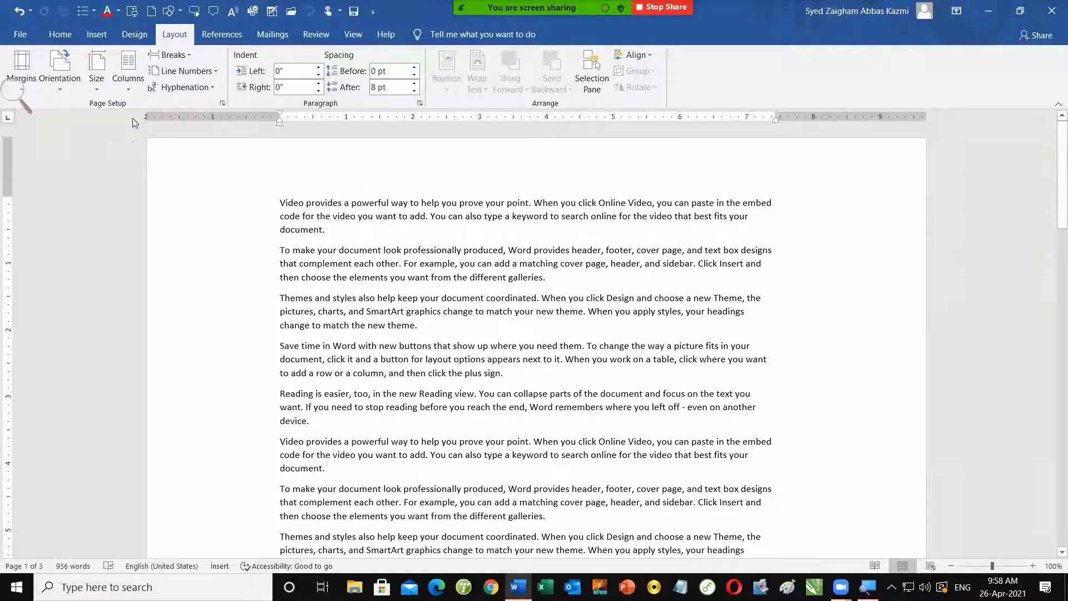
# Try the Two, Three and Left column layouts on the sample paragraphs.
pyautogui.click(124, 89)
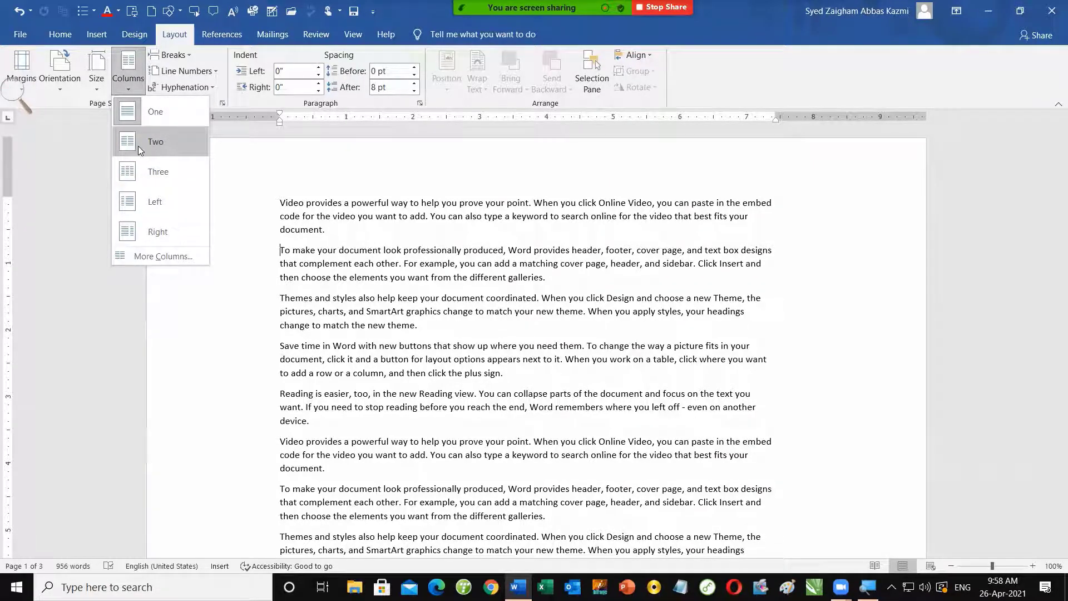
pyautogui.click(158, 142)
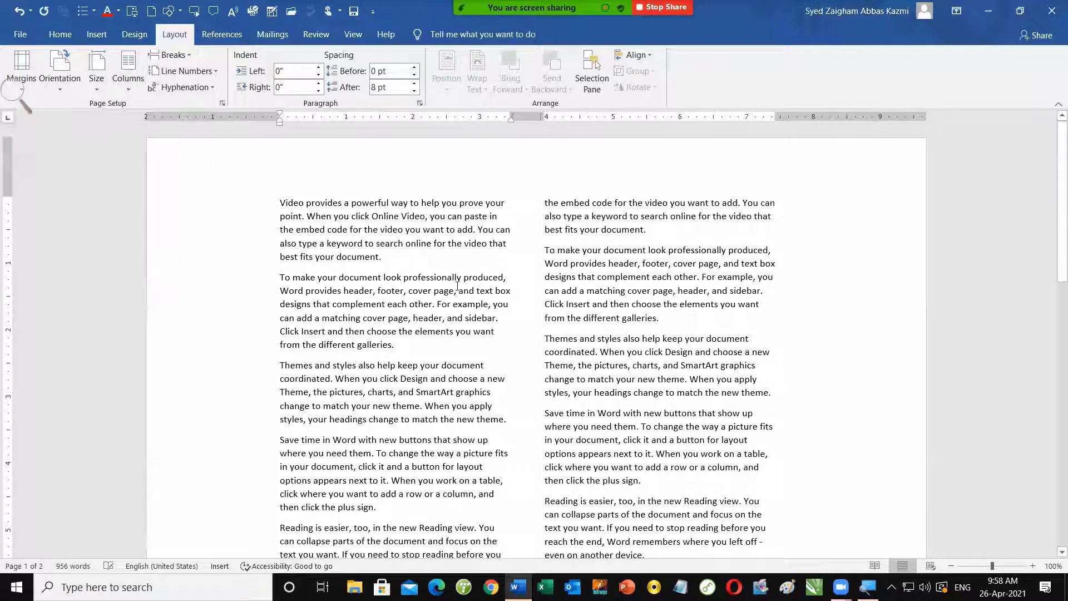
pyautogui.scroll(-1, 457, 285)
pyautogui.scroll(1, 414, 234)
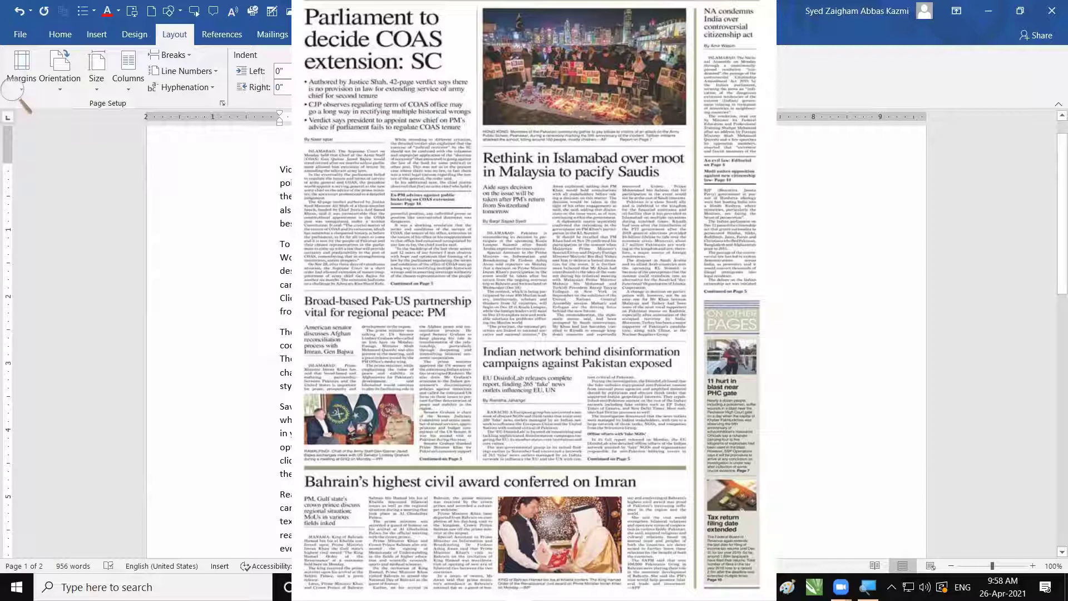
pyautogui.click(127, 70)
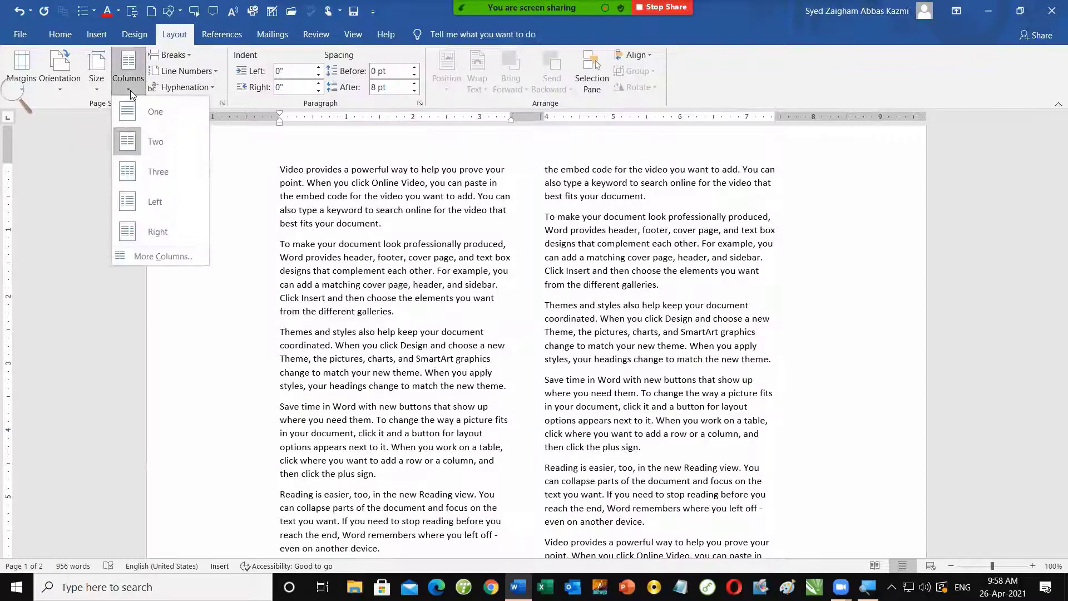
pyautogui.click(149, 176)
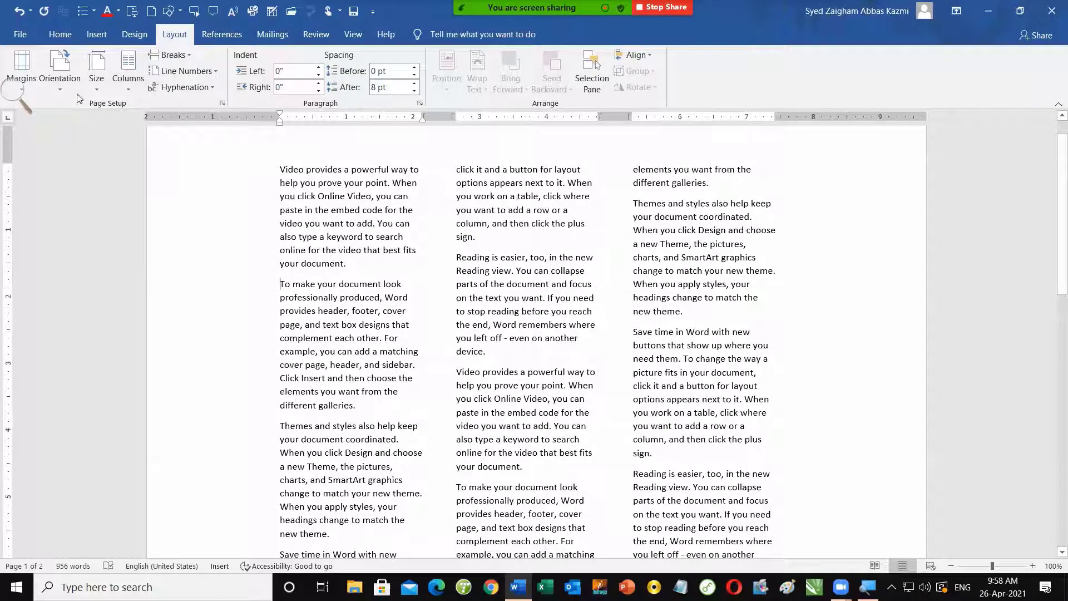
pyautogui.click(133, 88)
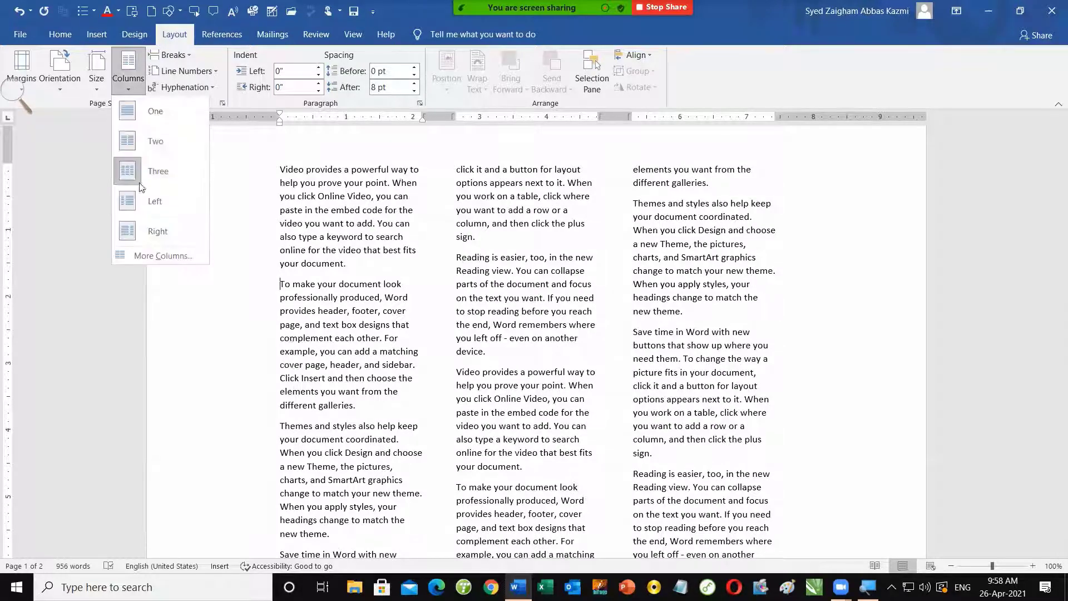
pyautogui.click(169, 202)
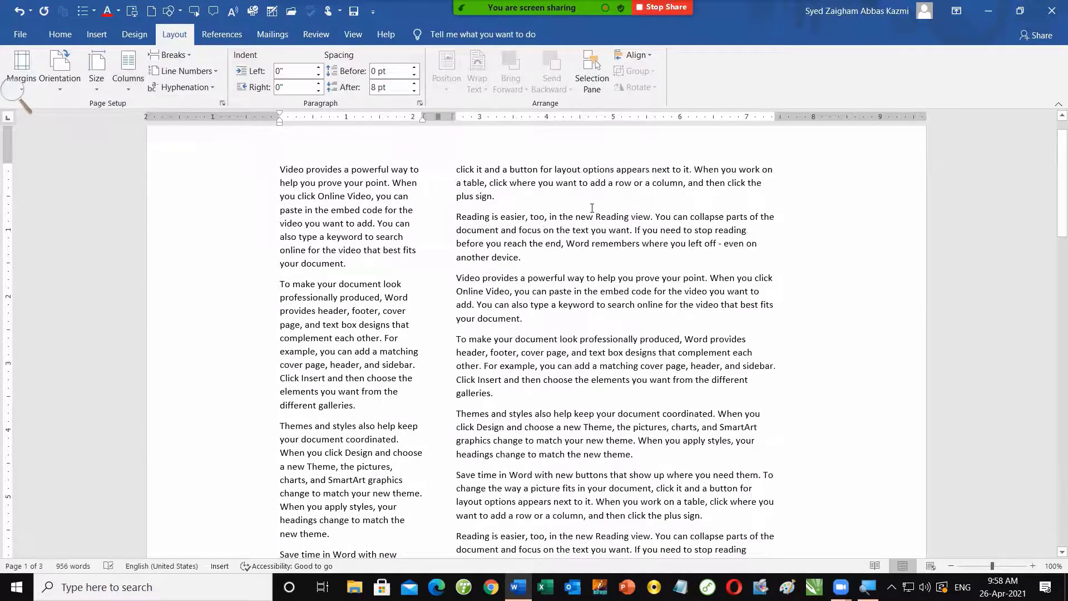
# Try the Right and One column layouts, then Two and Three columns again.
pyautogui.click(129, 77)
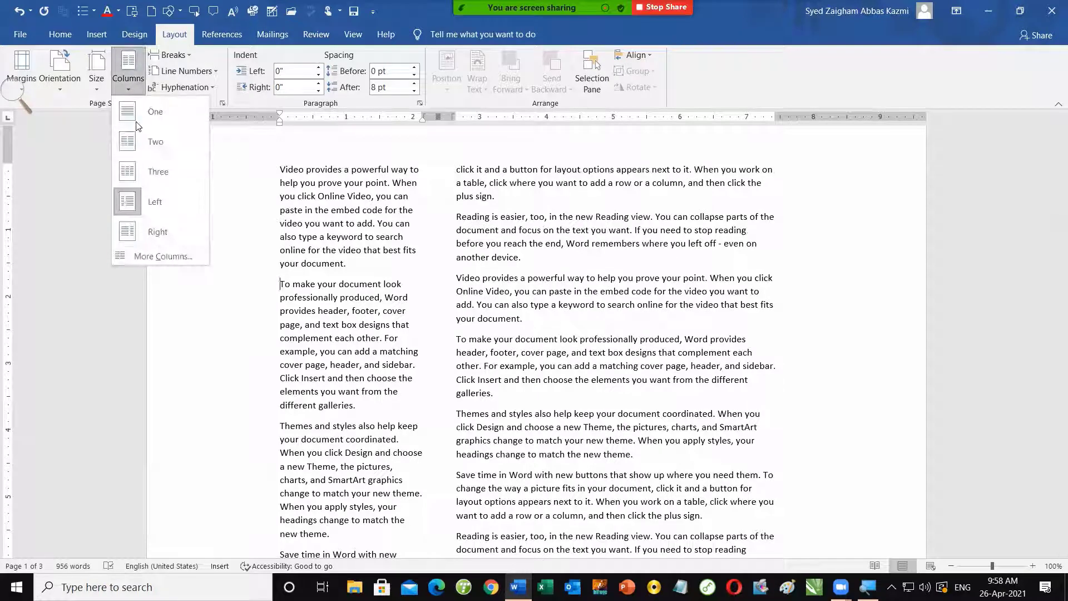
pyautogui.click(160, 225)
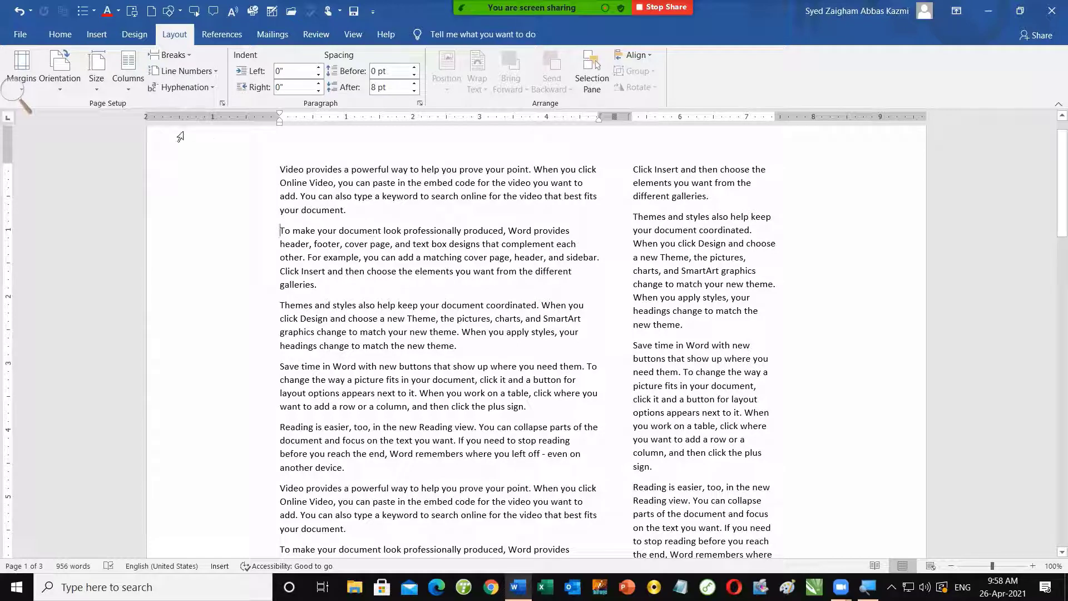
pyautogui.click(128, 84)
pyautogui.click(151, 119)
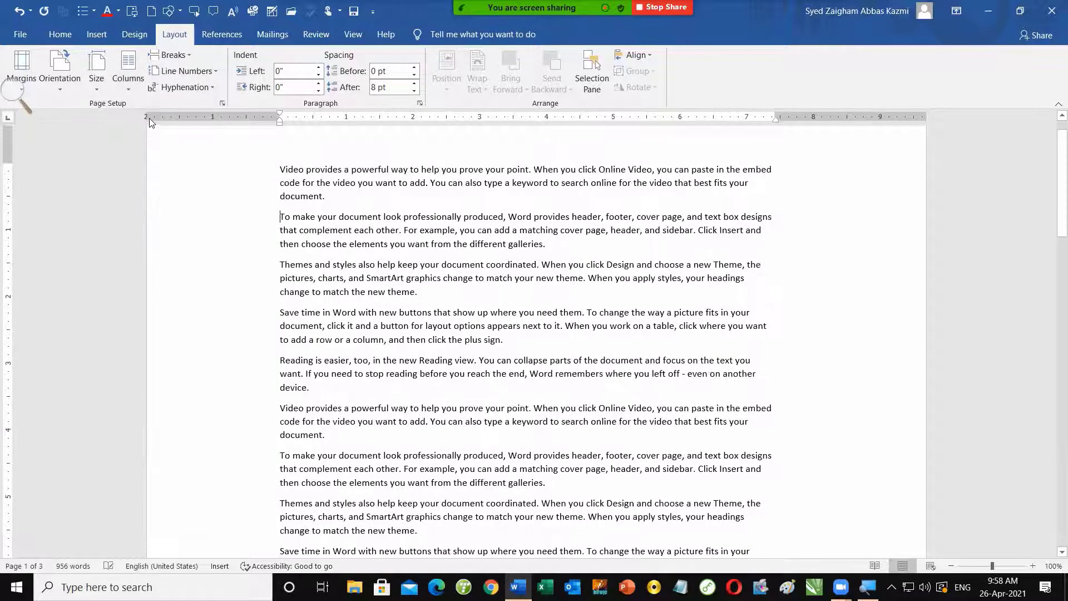
pyautogui.click(140, 88)
pyautogui.click(154, 137)
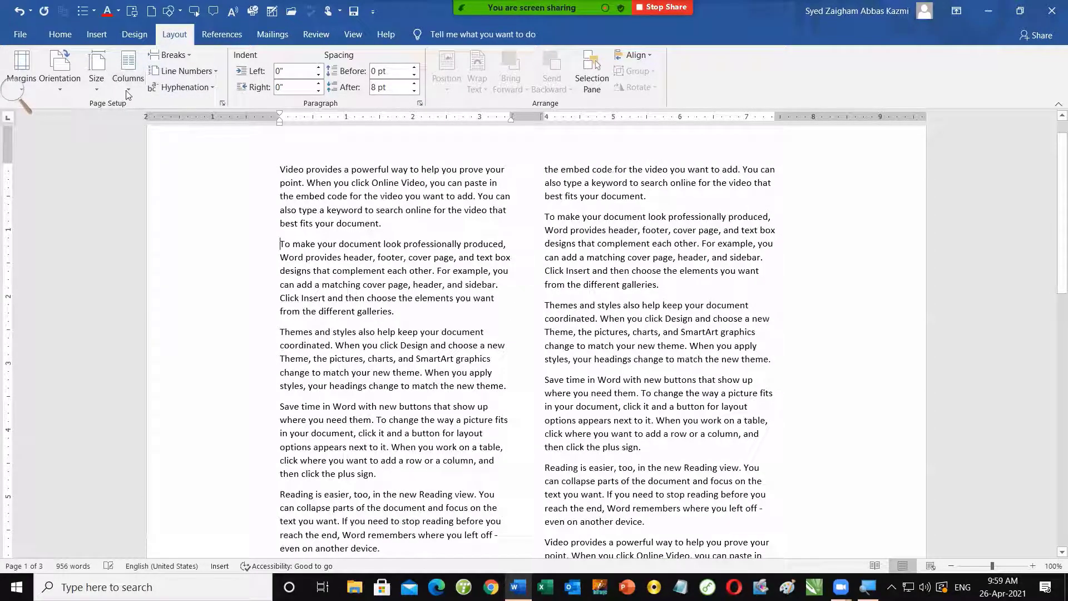
pyautogui.click(143, 171)
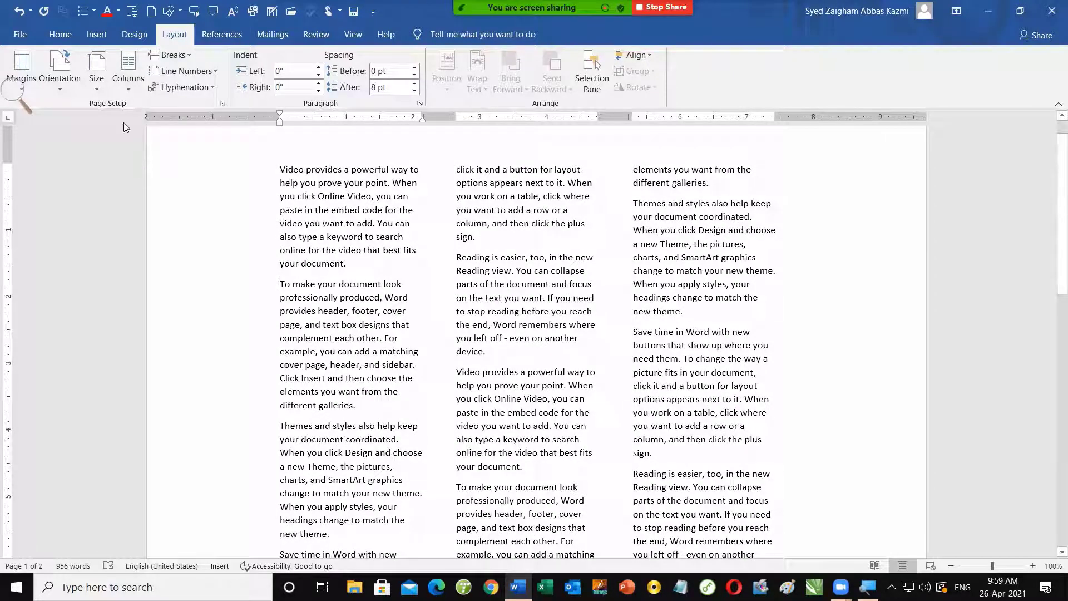
pyautogui.click(128, 83)
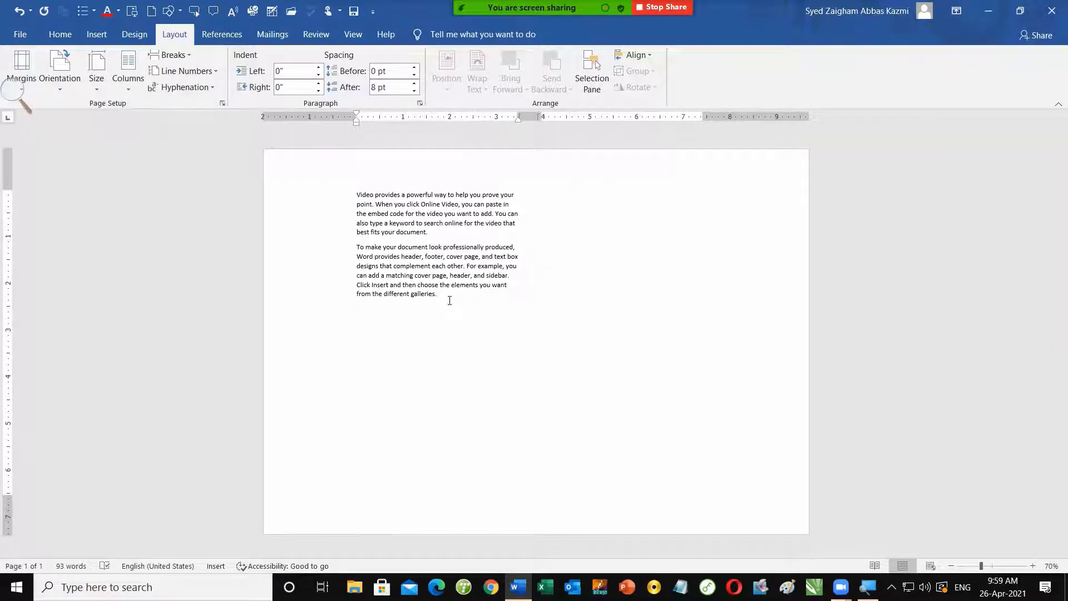
# Generate random sample paragraphs with =rand() on a new line below the text.
pyautogui.press('Return')
pyautogui.write('()')
pyautogui.press('Return')
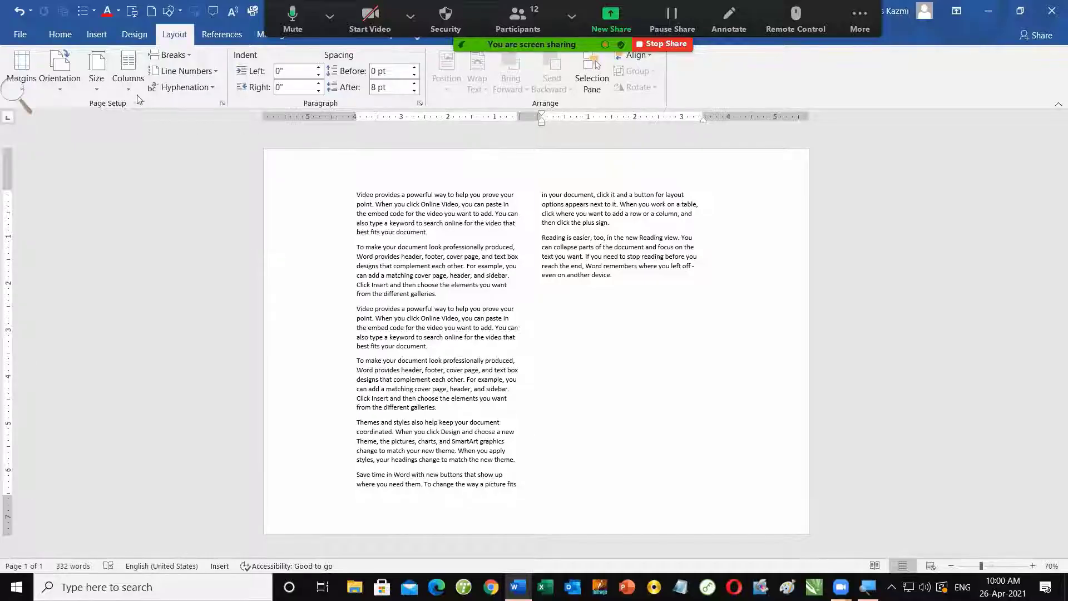
pyautogui.click(129, 78)
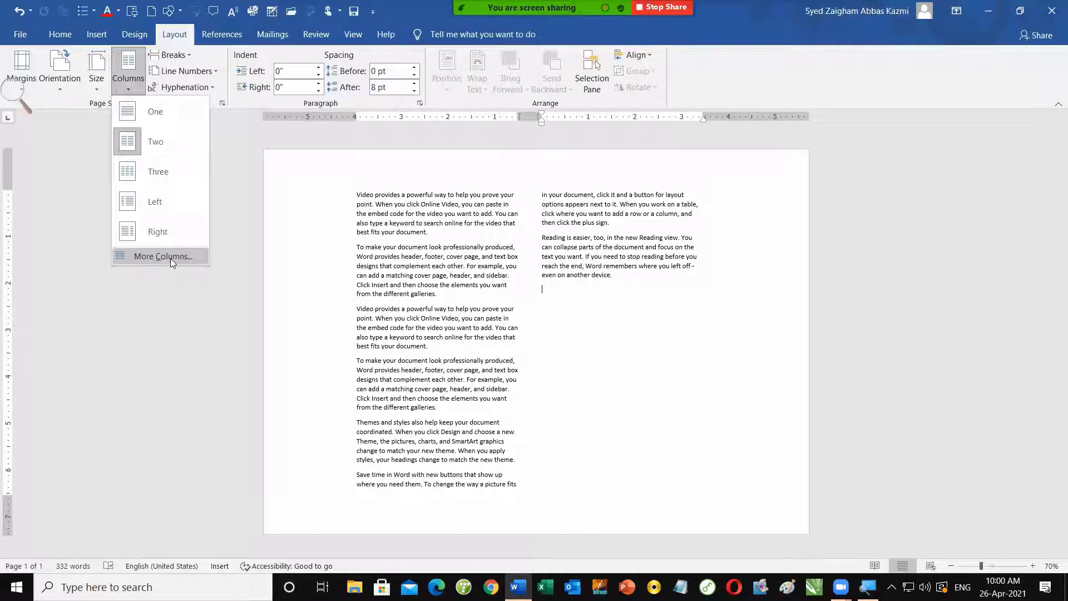
pyautogui.click(138, 261)
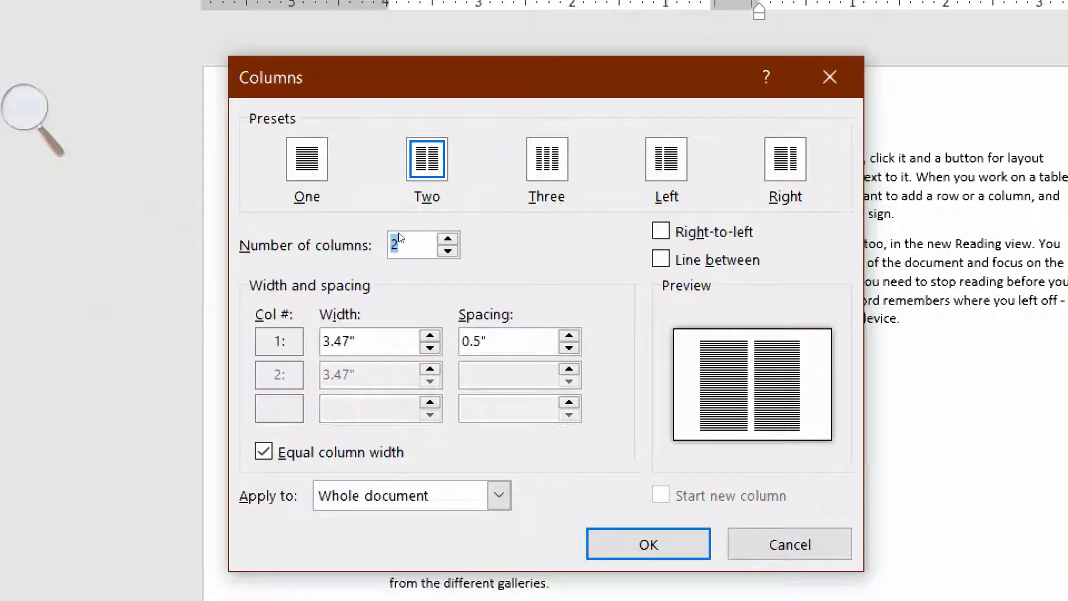
pyautogui.press('Up')
pyautogui.press('Up')
pyautogui.press('Up')
pyautogui.press('Up')
pyautogui.press('Up')
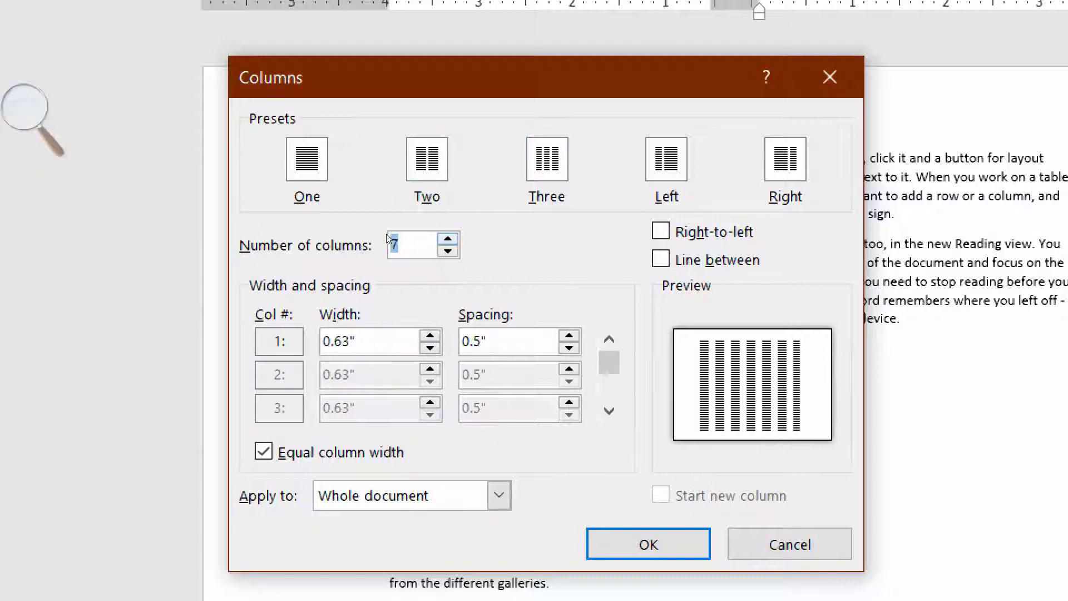
pyautogui.press('Up')
pyautogui.press('Up')
pyautogui.press('Up')
pyautogui.press('Up')
pyautogui.press('Up')
pyautogui.press('Up')
pyautogui.press('Up')
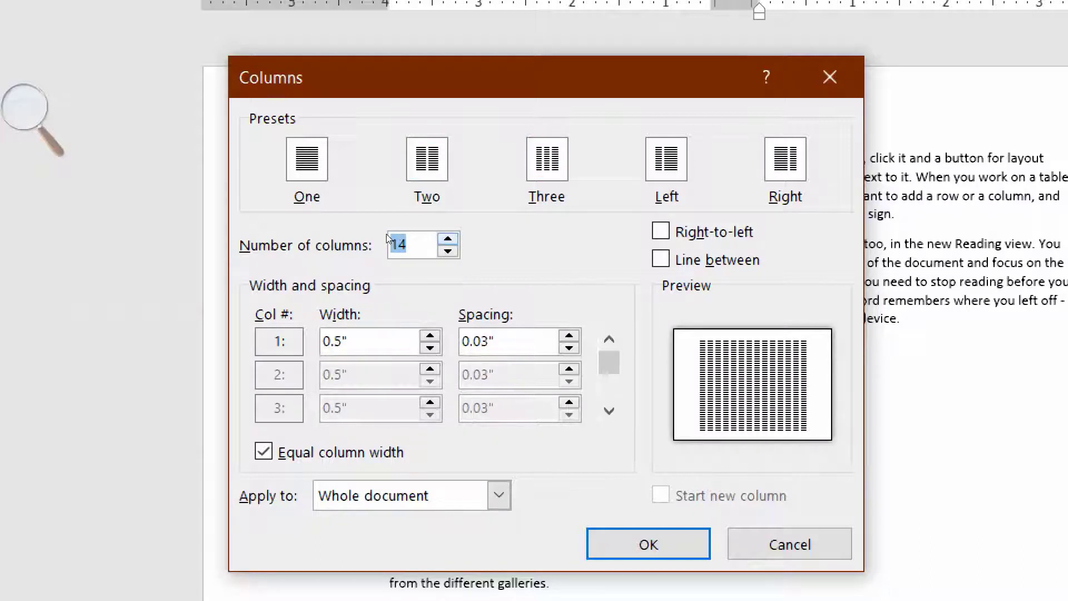
pyautogui.press('Right')
pyautogui.press('BackSpace')
pyautogui.press('Up')
pyautogui.press('Up')
pyautogui.press('Up')
pyautogui.press('Up')
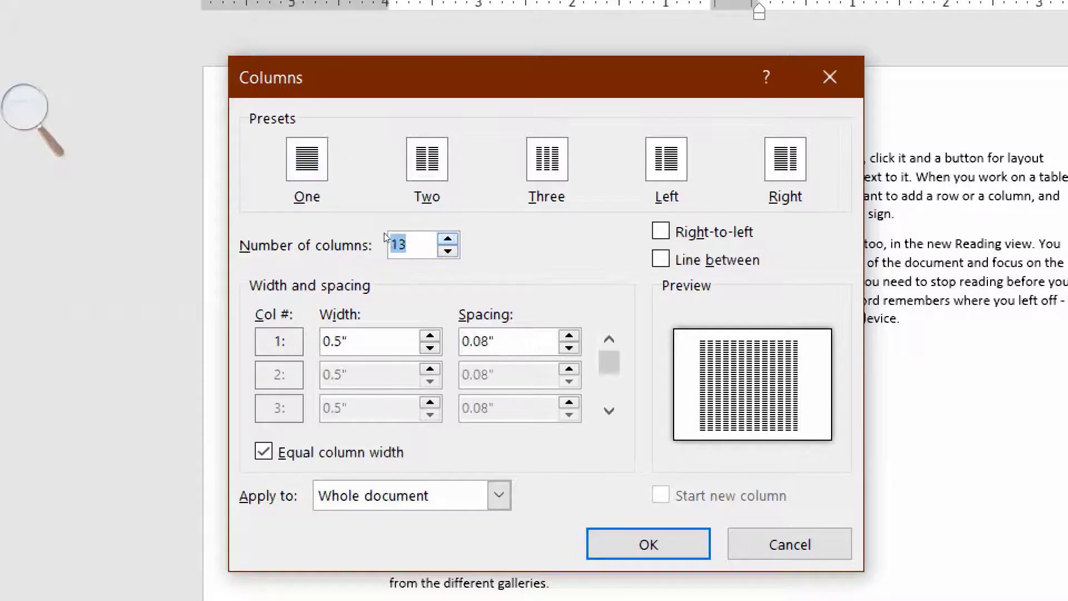
pyautogui.press('Up')
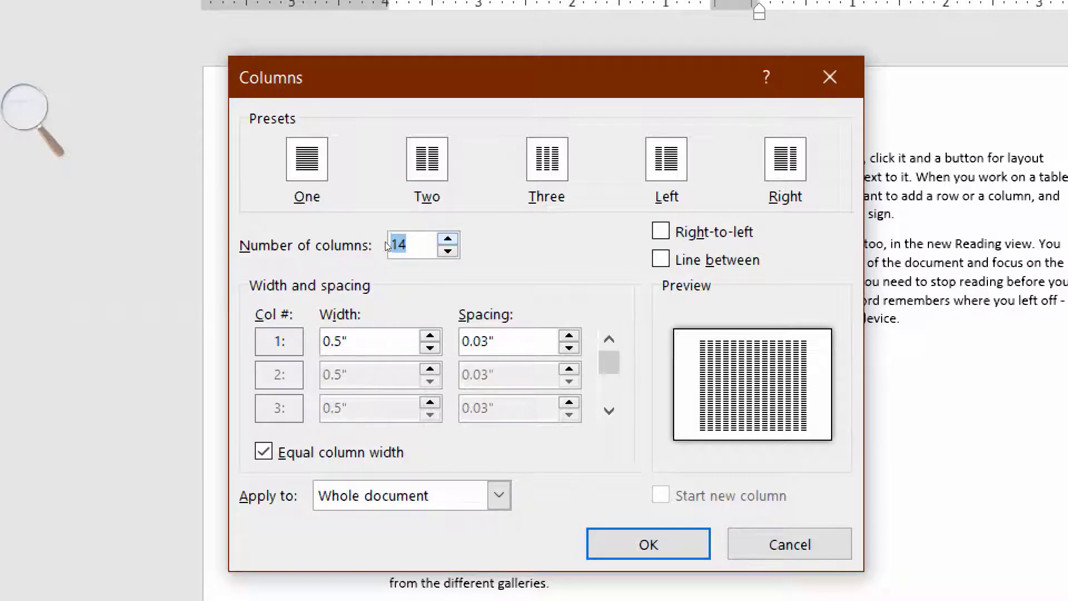
pyautogui.press('Down')
pyautogui.press('Down')
pyautogui.press('Down')
pyautogui.press('Down')
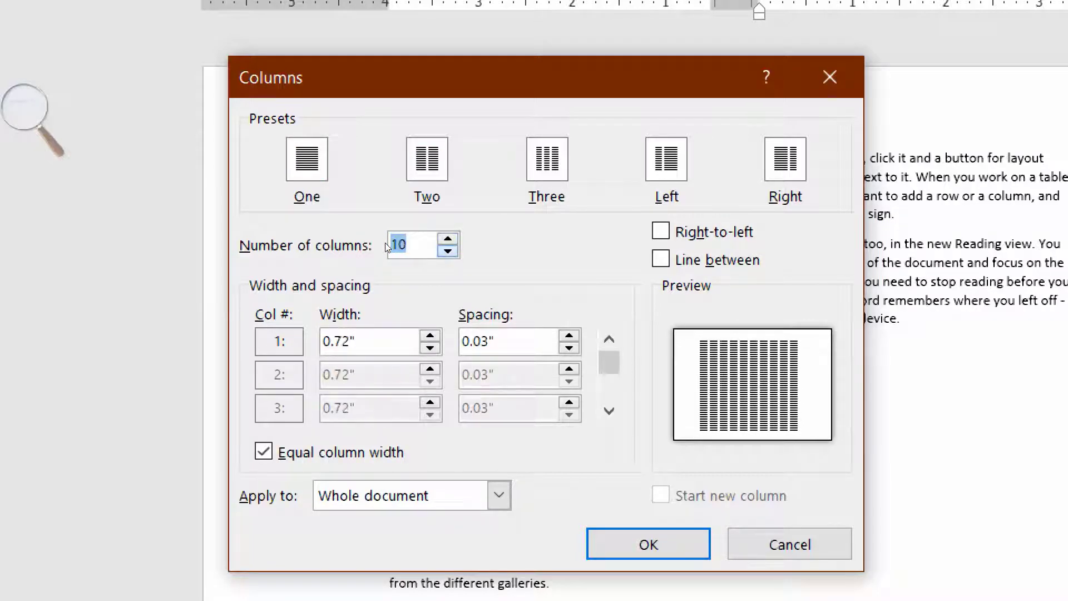
pyautogui.press('Down')
pyautogui.press('Down')
pyautogui.press('Down')
pyautogui.press('Down')
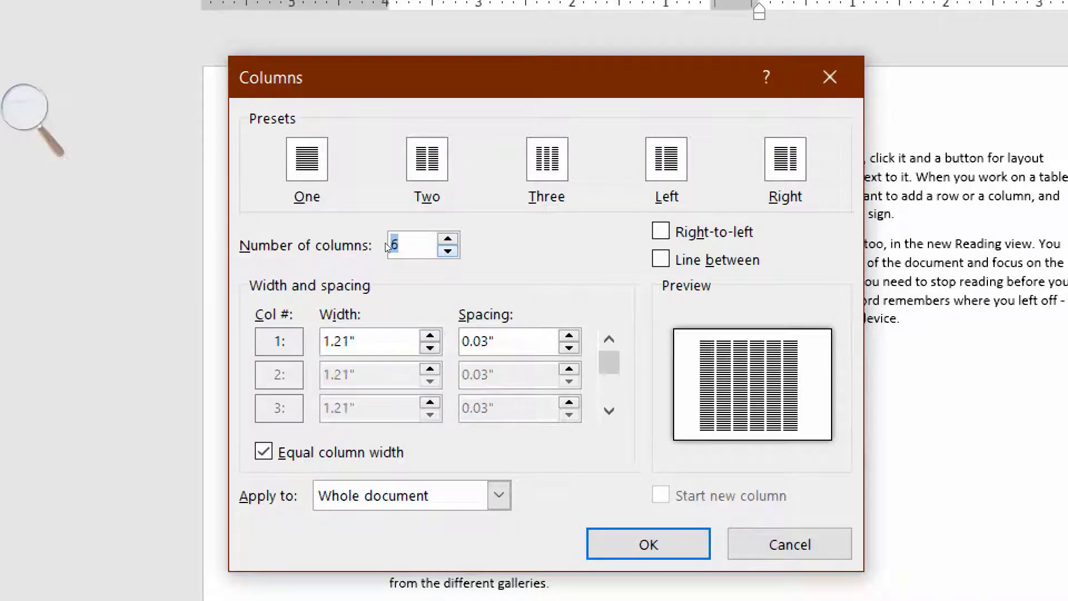
pyautogui.press('Down')
pyautogui.press('Down')
pyautogui.press('Down')
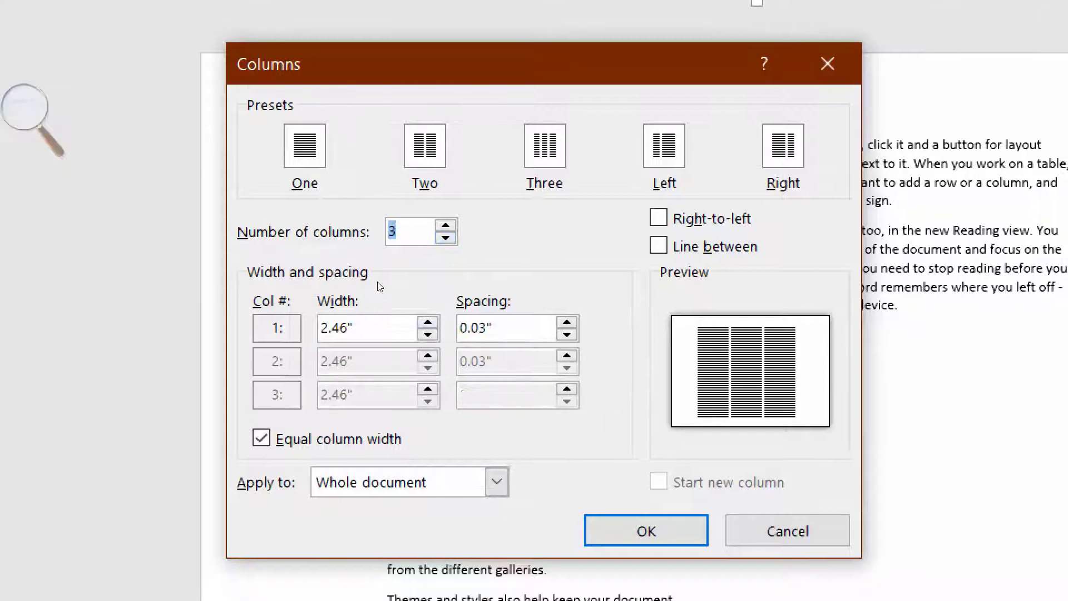
pyautogui.press('Tab')
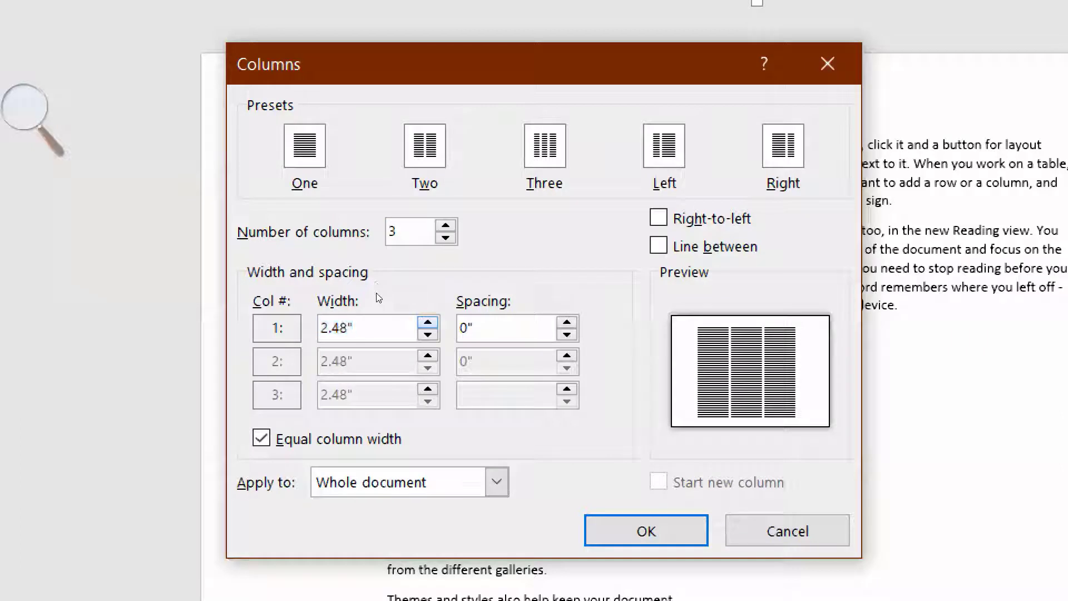
pyautogui.press('Down')
pyautogui.press('Down')
pyautogui.press('Down')
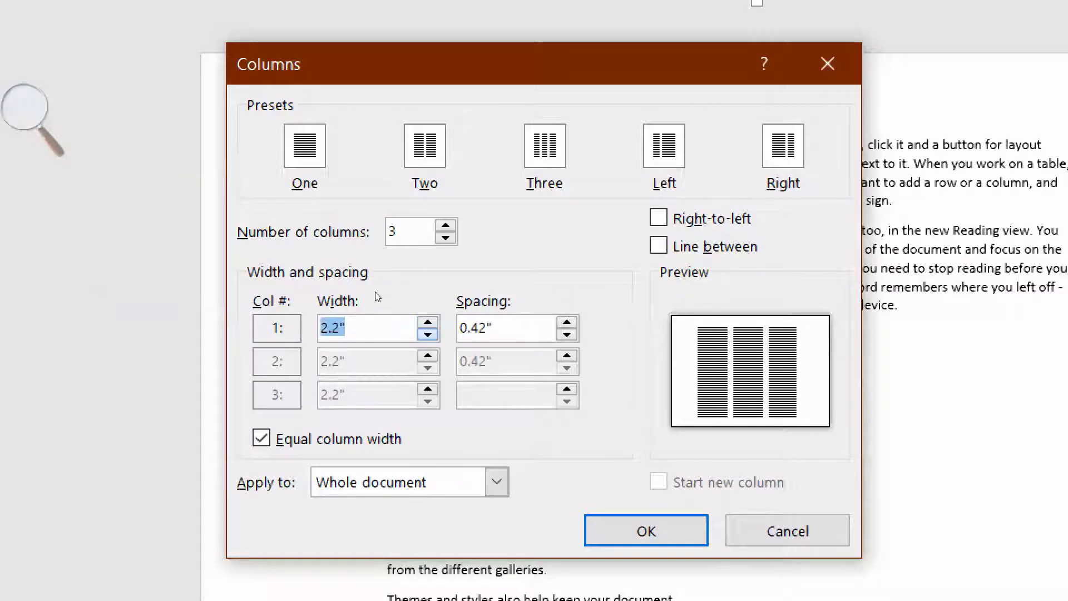
pyautogui.press('Down')
pyautogui.press('Down')
pyautogui.press('Down')
pyautogui.press('Down')
pyautogui.press('Down')
pyautogui.press('Up')
pyautogui.press('Up')
pyautogui.press('Up')
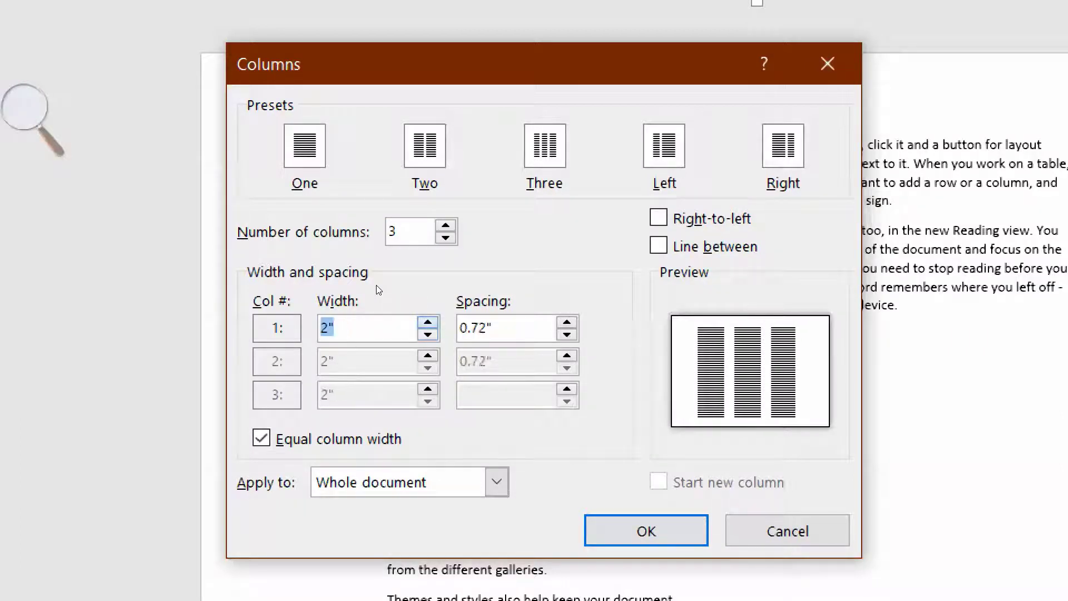
pyautogui.press('Up')
pyautogui.press('Return')
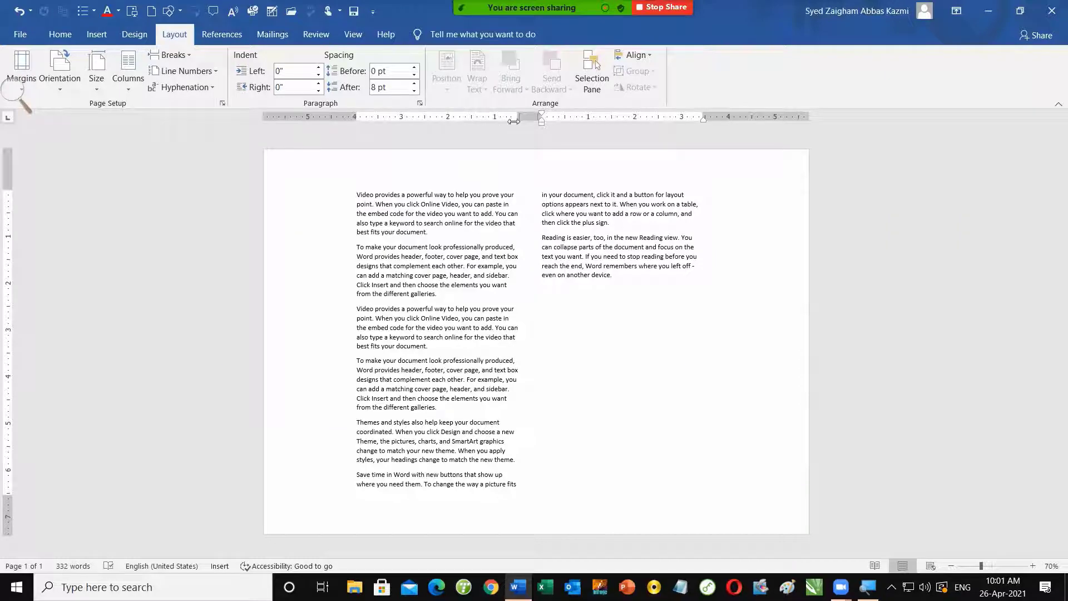
# Widen both text columns and shrink the gap between them using the ruler markers.
pyautogui.moveTo(516, 115); pyautogui.dragTo(431, 124)
pyautogui.moveTo(615, 122)
pyautogui.mouseDown()
pyautogui.moveTo(670, 122)
pyautogui.moveTo(493, 115)
pyautogui.moveTo(520, 115)
pyautogui.mouseUp()
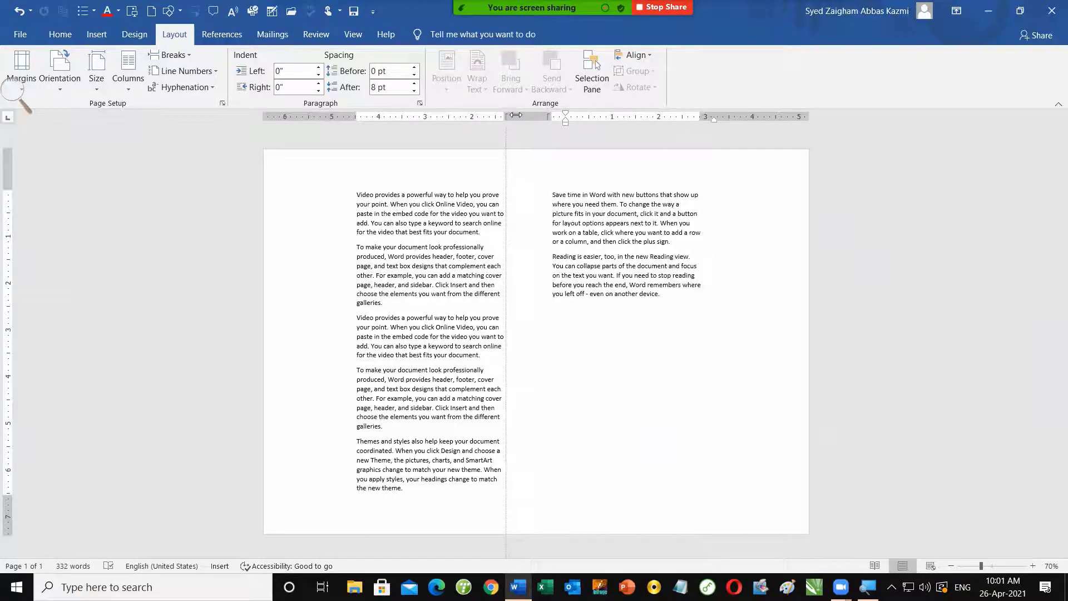
pyautogui.moveTo(520, 115); pyautogui.dragTo(503, 115)
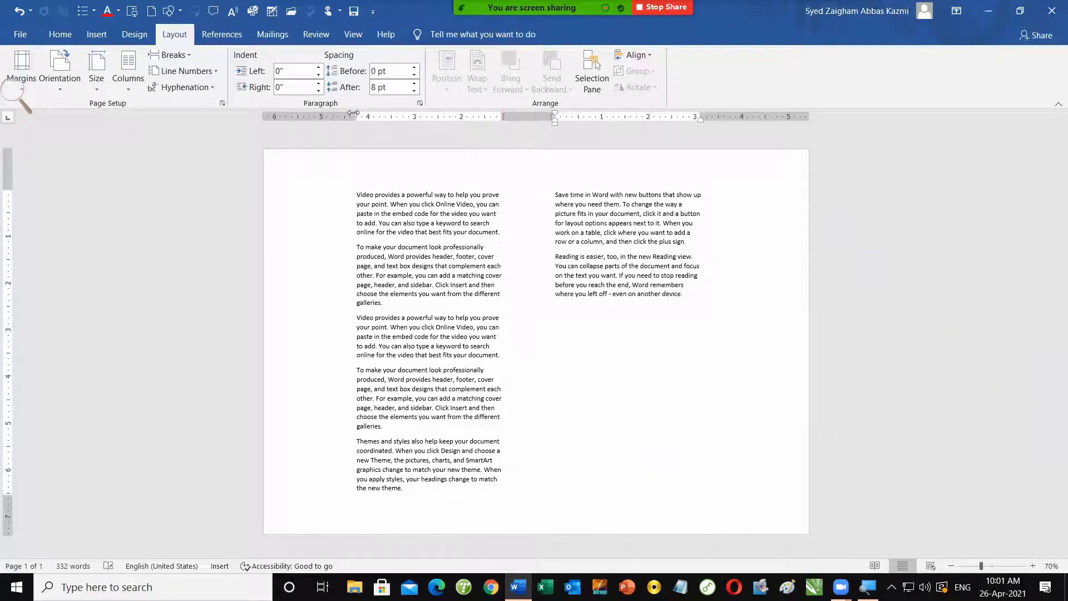
pyautogui.moveTo(353, 113); pyautogui.dragTo(331, 113)
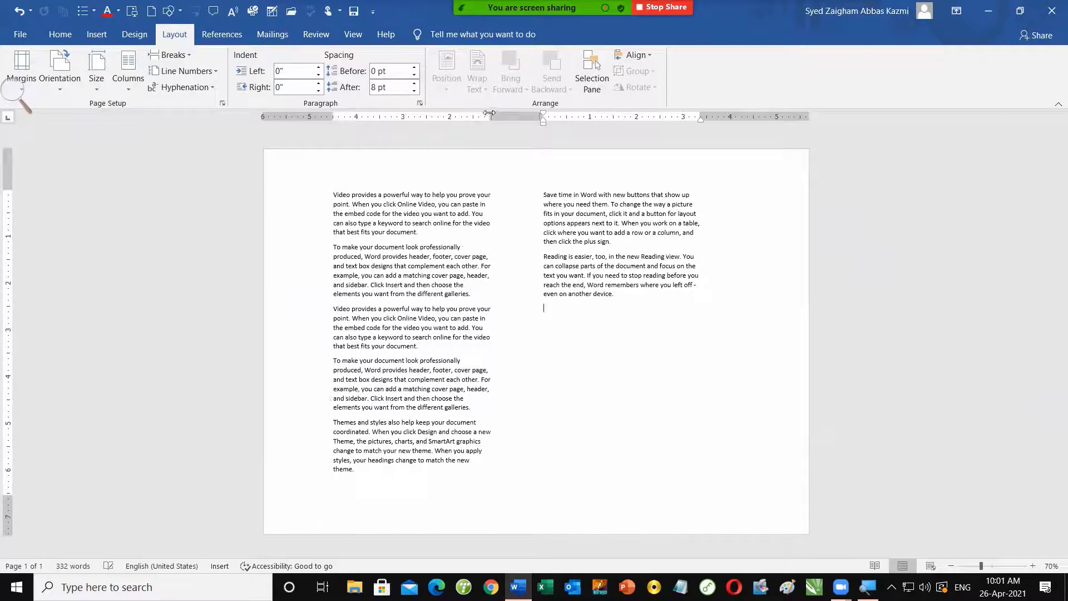
pyautogui.moveTo(489, 113); pyautogui.dragTo(500, 117)
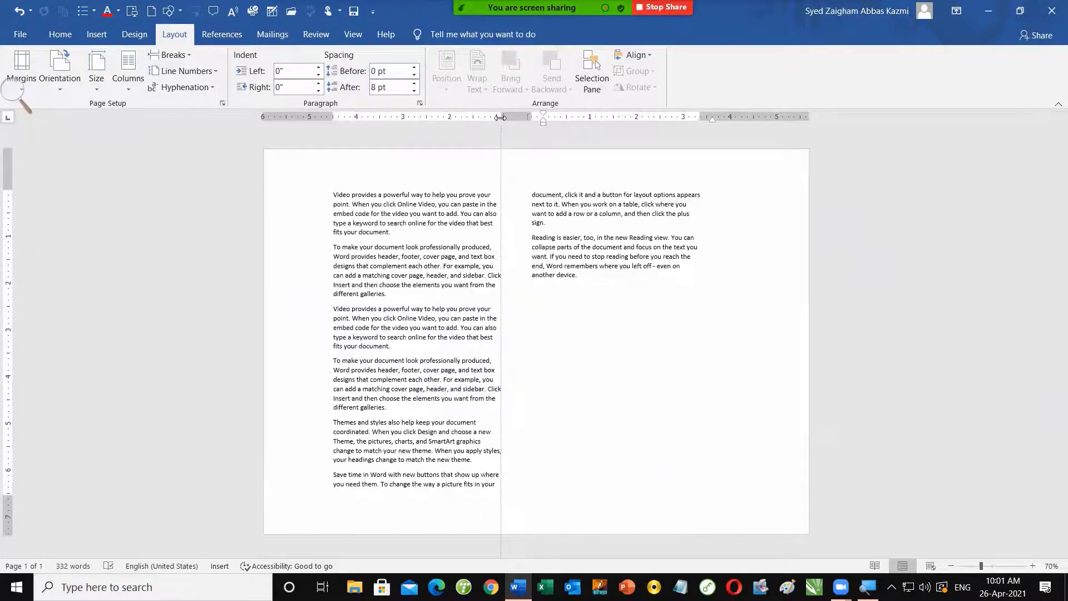
pyautogui.click(129, 77)
# Turn on Line between in the More Columns dialog and apply it.
pyautogui.click(164, 257)
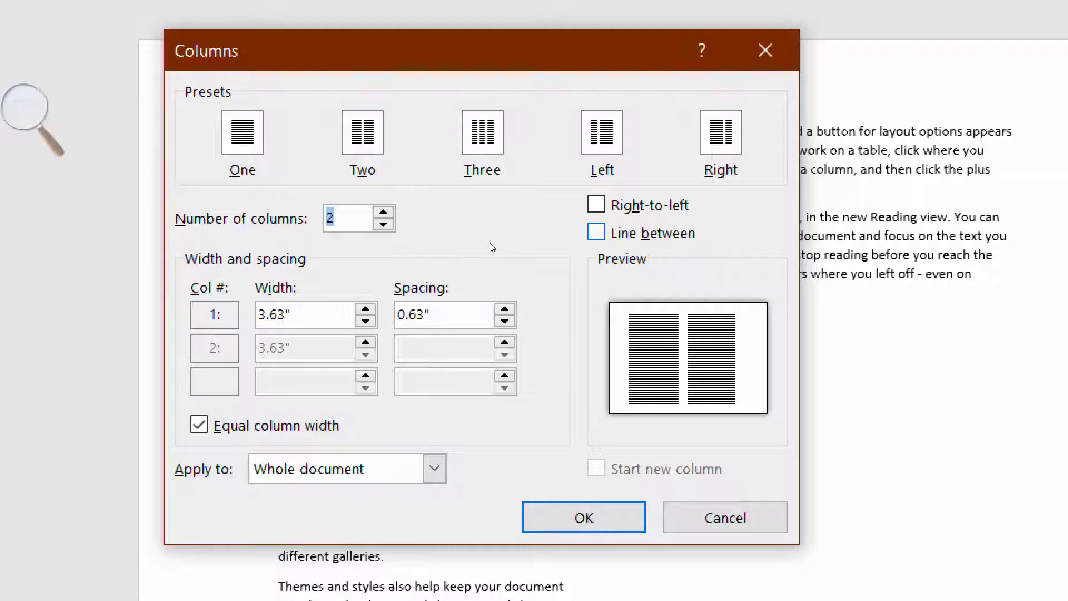
pyautogui.hotkey('alt', 'b')
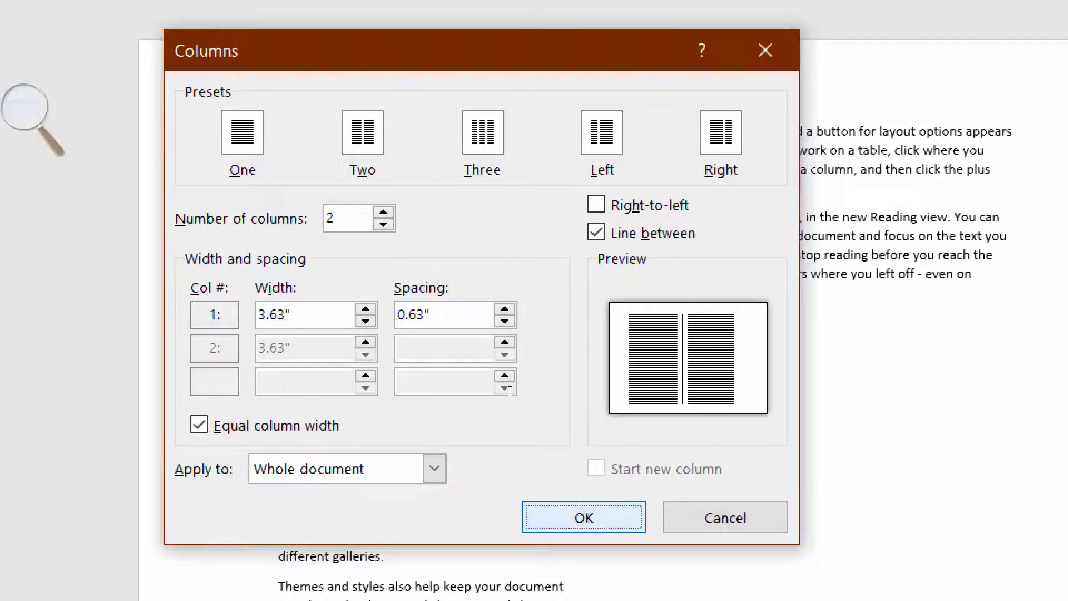
pyautogui.click(551, 516)
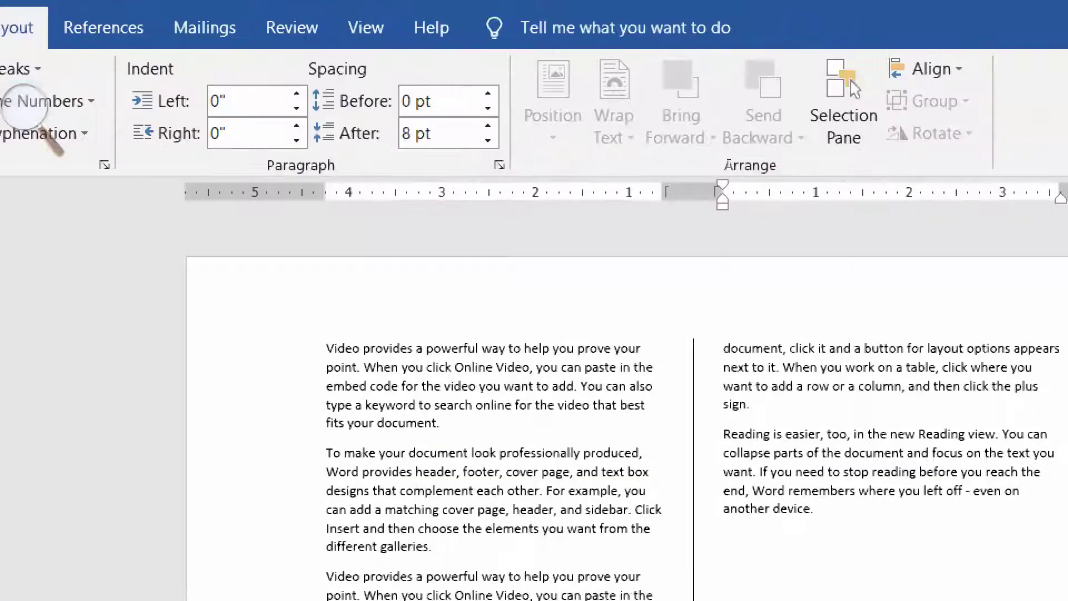
# Delete the body text and refill it with two batches of =rand() sample paragraphs.
pyautogui.moveTo(391, 234); pyautogui.dragTo(532, 193)
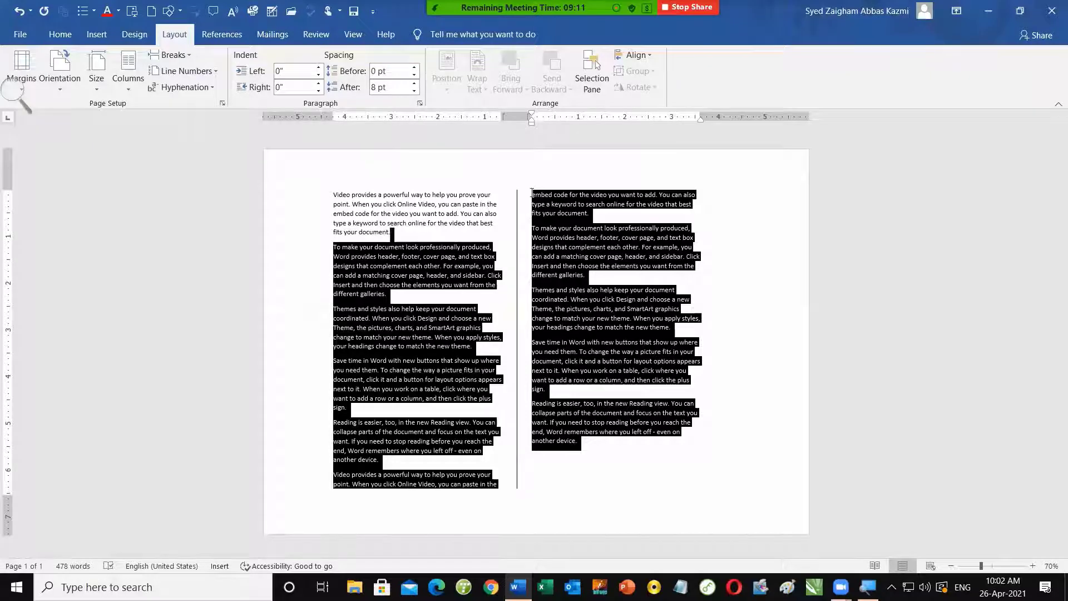
pyautogui.press('Delete')
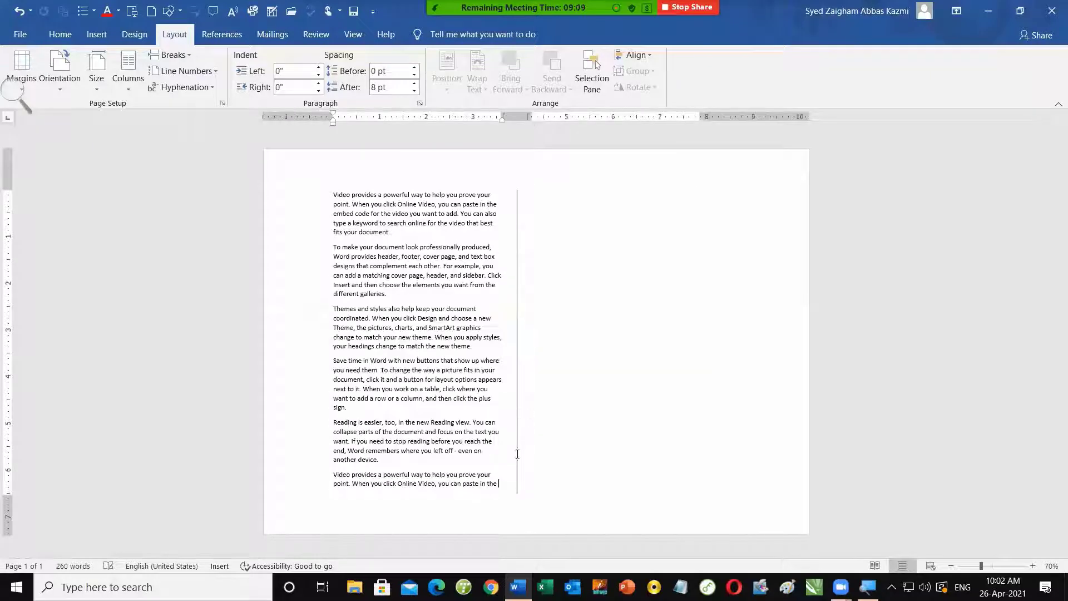
pyautogui.tripleClick(274, 198)
pyautogui.write('=rand(')
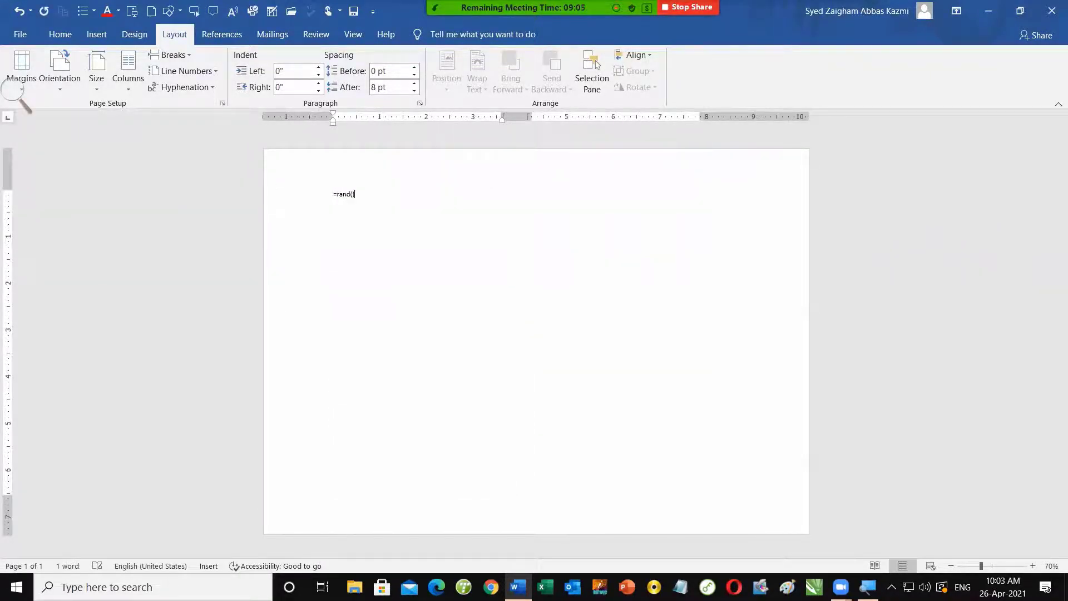
pyautogui.press('Return')
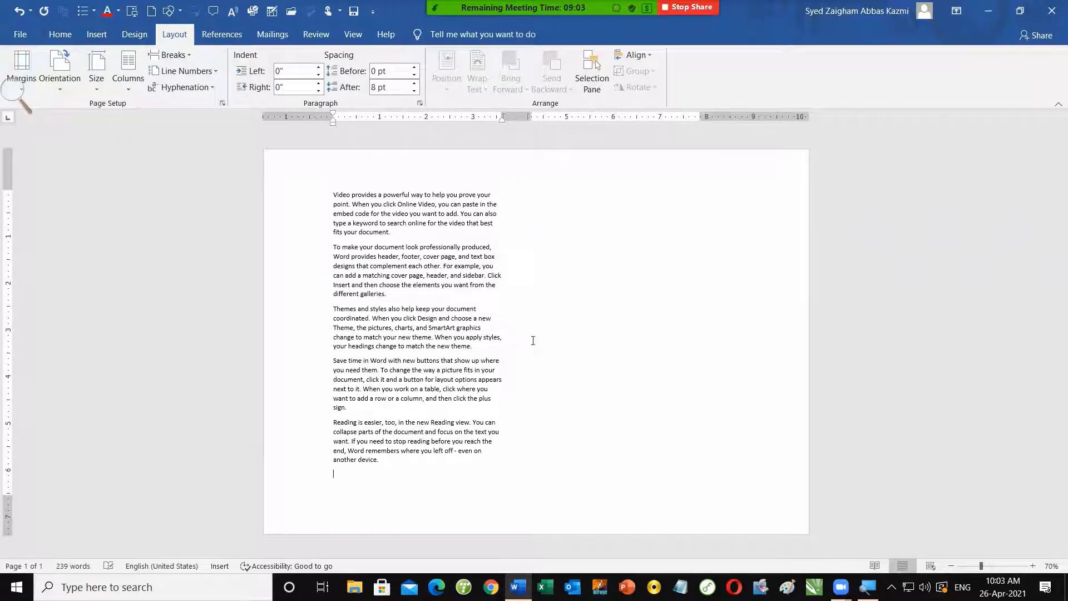
pyautogui.scroll(1, 506, 260)
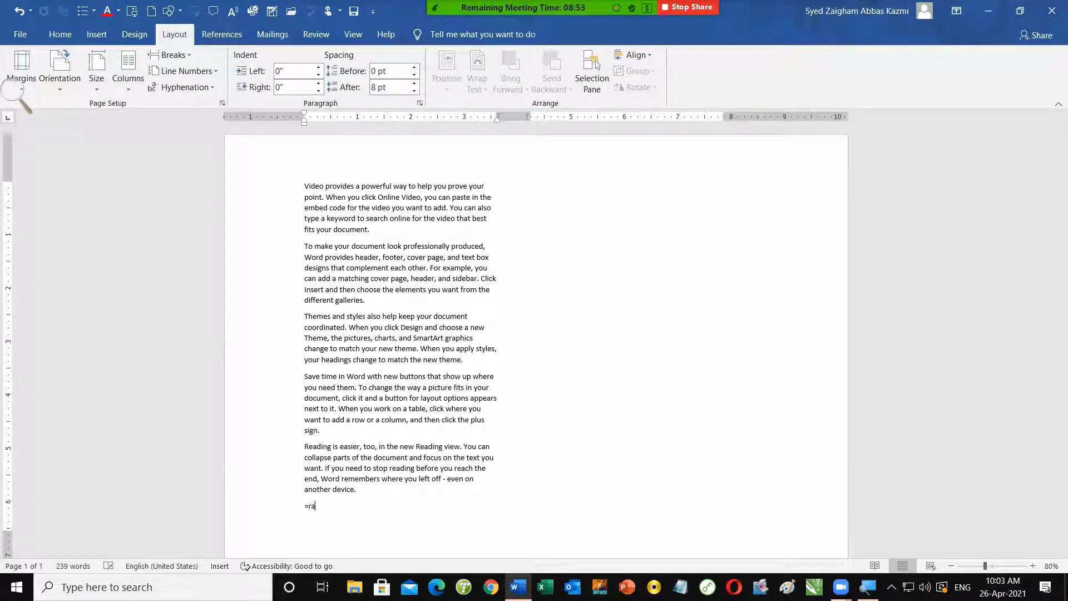
pyautogui.write('=rand()')
pyautogui.press('Return')
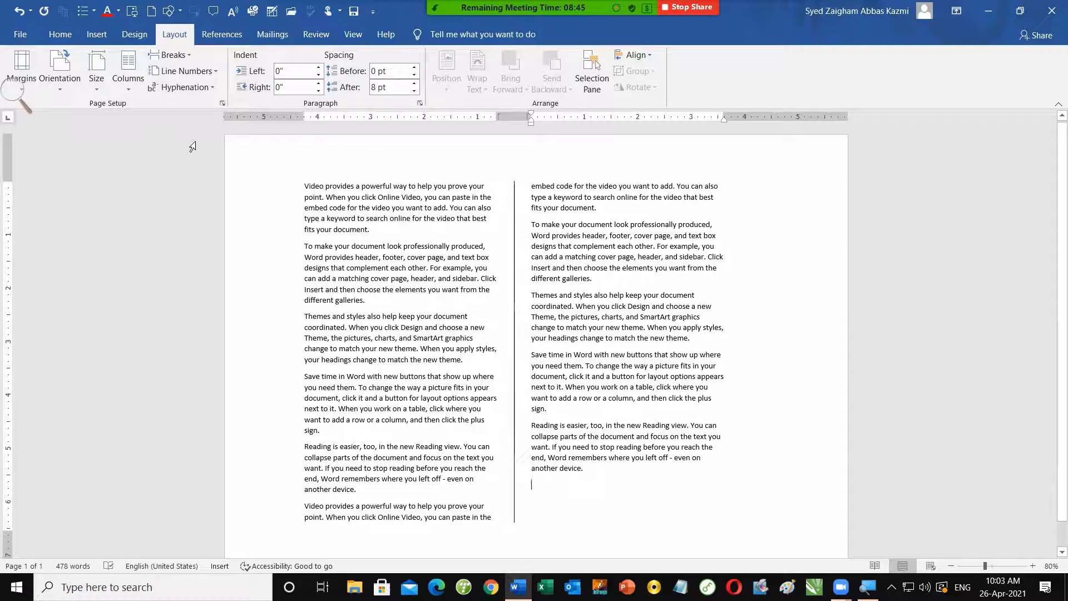
pyautogui.keyDown('ctrl'); pyautogui.scroll(-2, 192, 146); pyautogui.keyUp('ctrl')
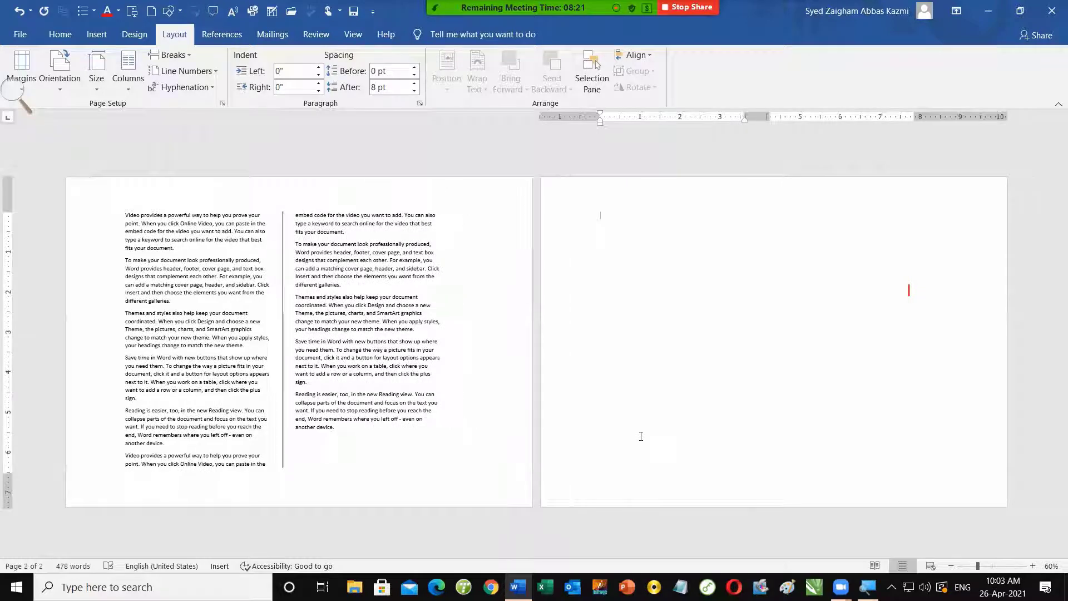
# Fill page 2 with =rand() sample text, then switch page 1 to three columns and back to one.
pyautogui.write('=rand()')
pyautogui.press('Return')
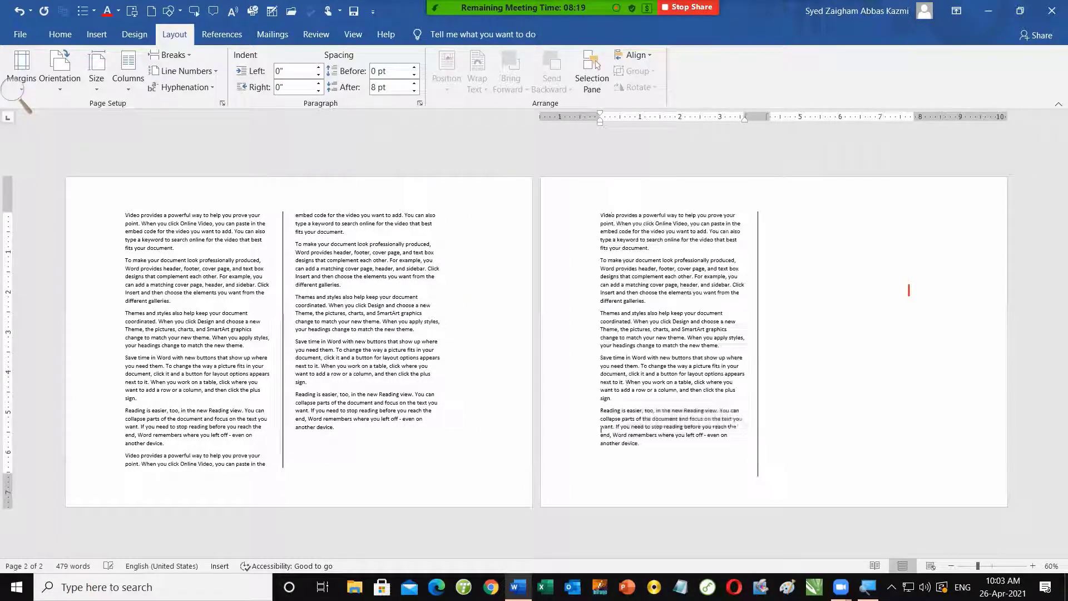
pyautogui.click(148, 248)
pyautogui.click(125, 82)
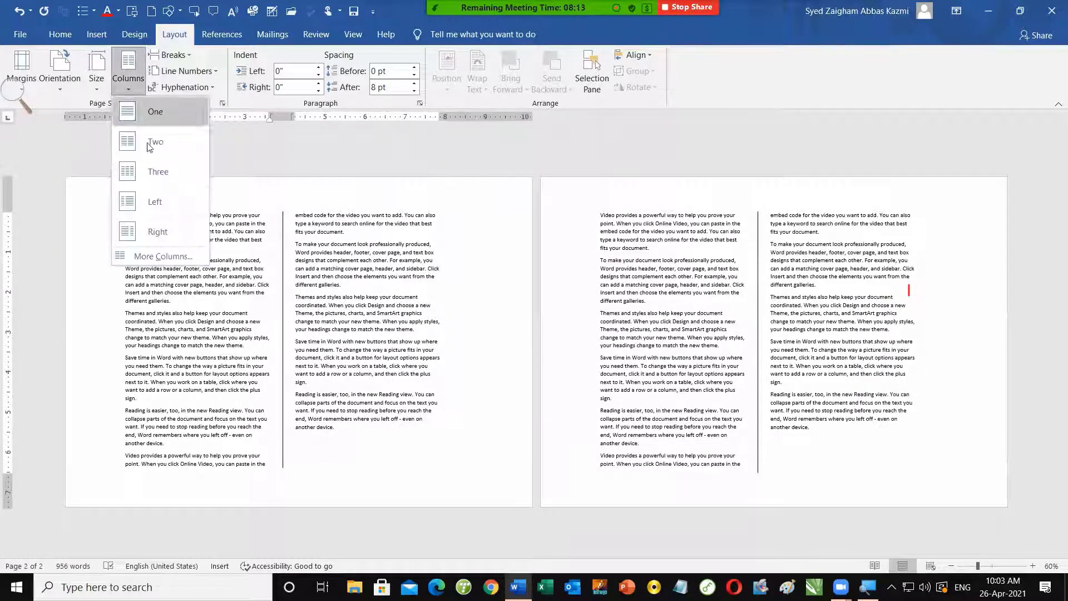
pyautogui.click(160, 179)
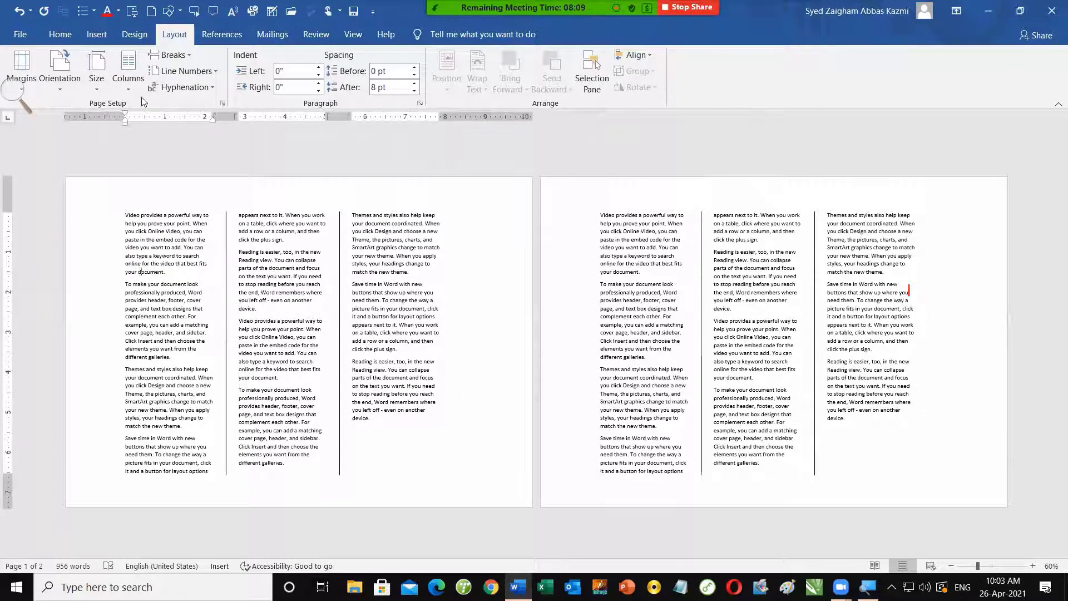
pyautogui.click(128, 78)
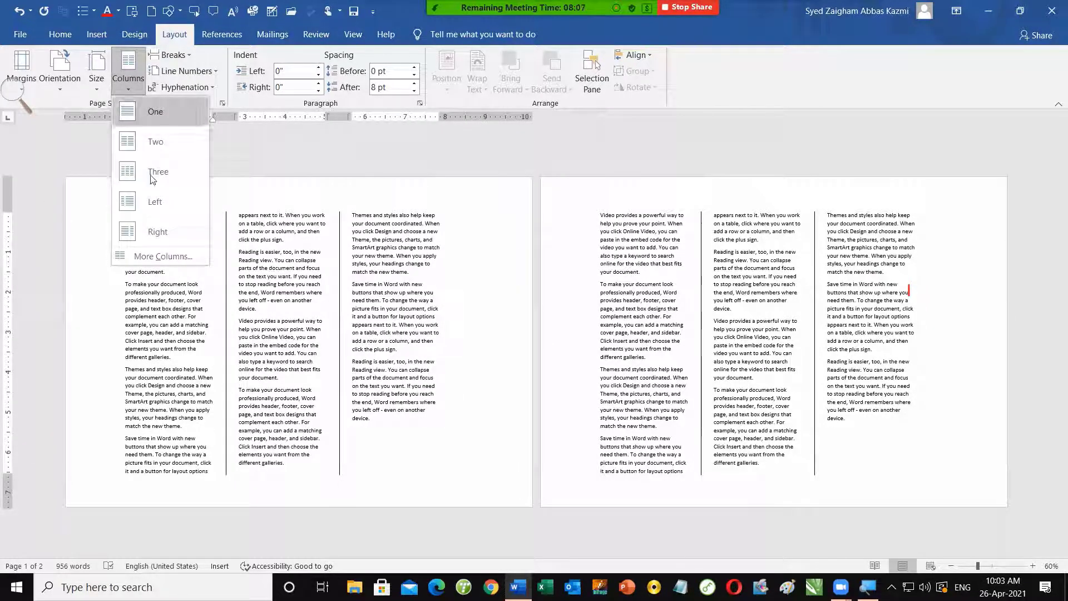
pyautogui.click(156, 111)
# Adjust the column count on pages 1 and 2, ending with two columns across both pages.
pyautogui.scroll(-2, 533, 462)
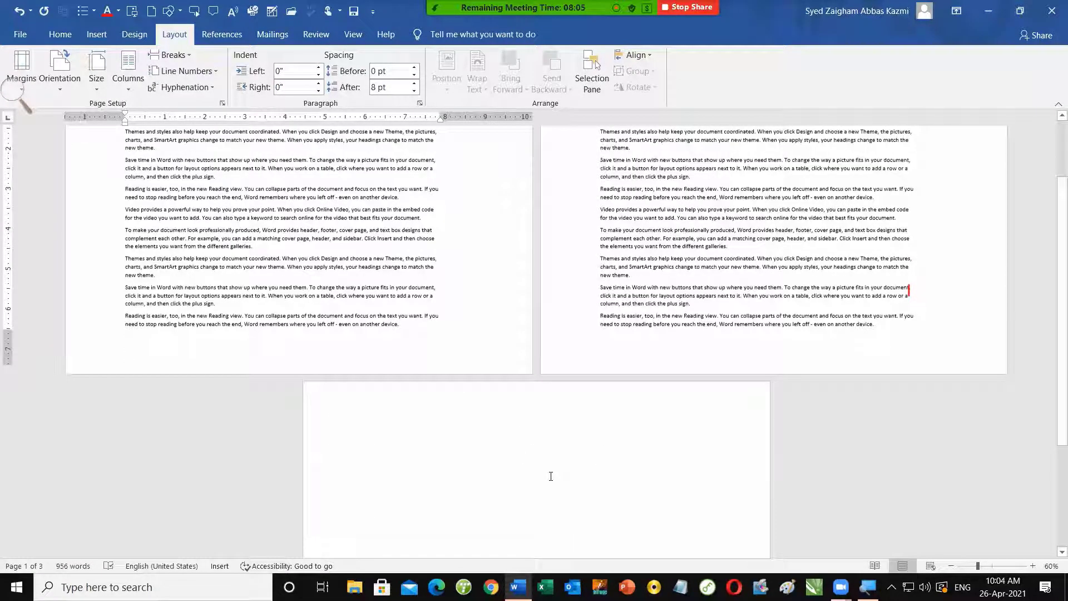
pyautogui.click(125, 89)
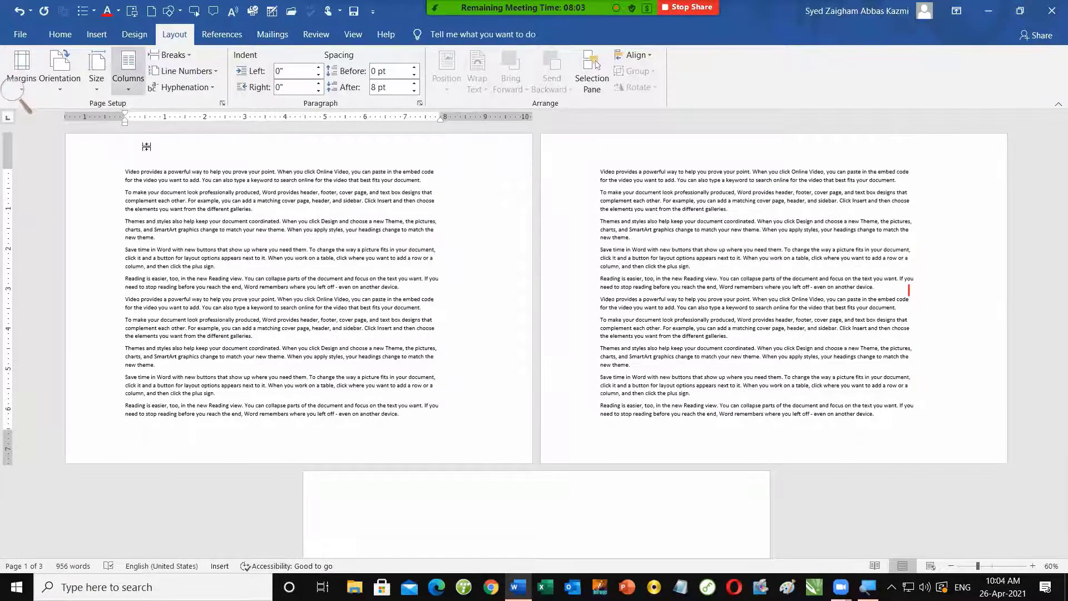
pyautogui.click(145, 150)
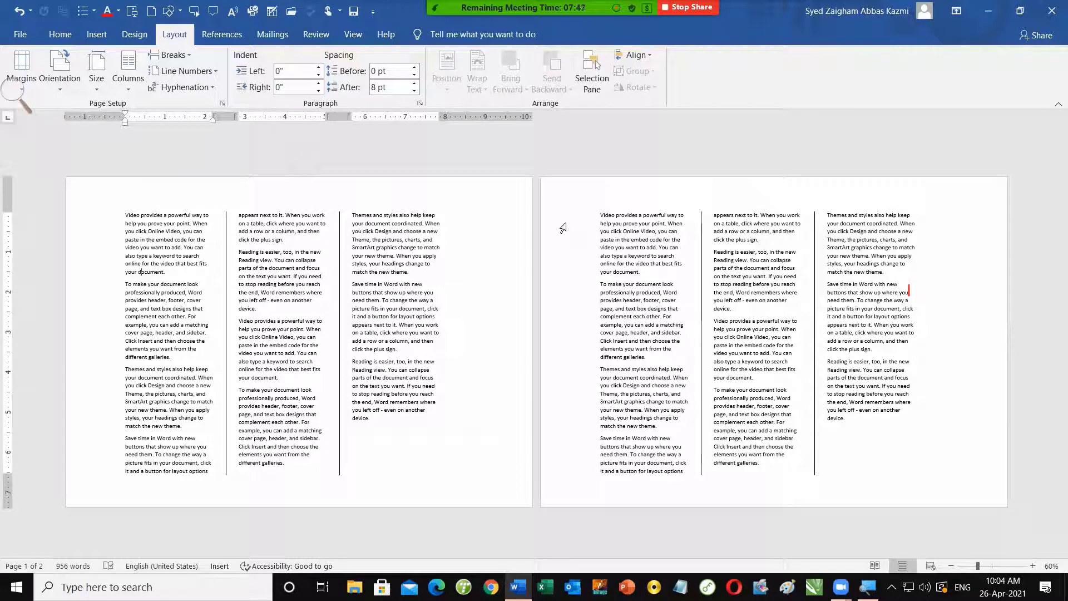
pyautogui.click(664, 214)
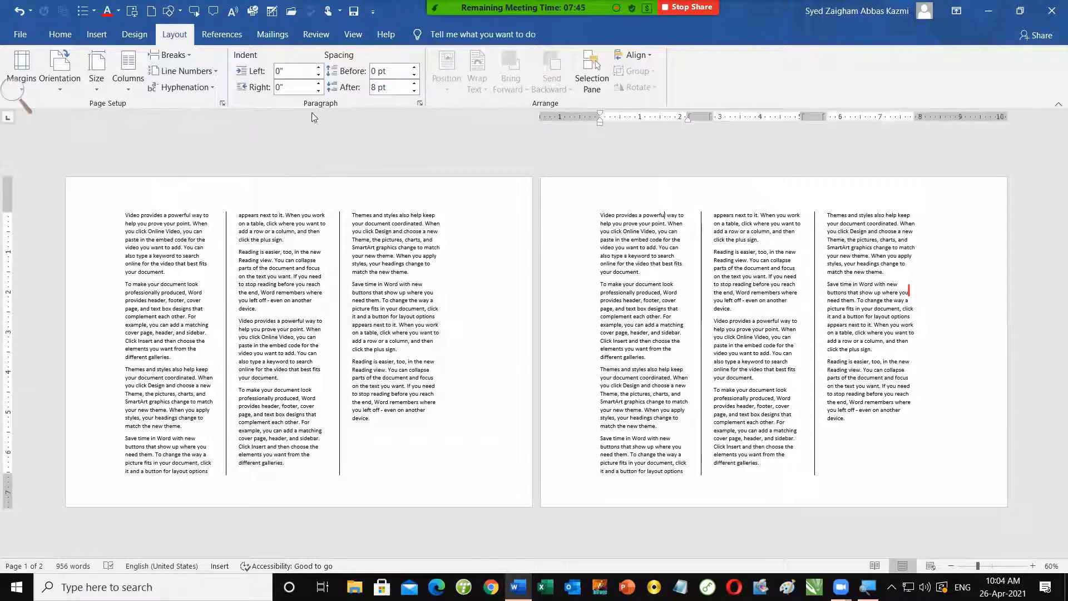
pyautogui.click(128, 69)
pyautogui.click(156, 112)
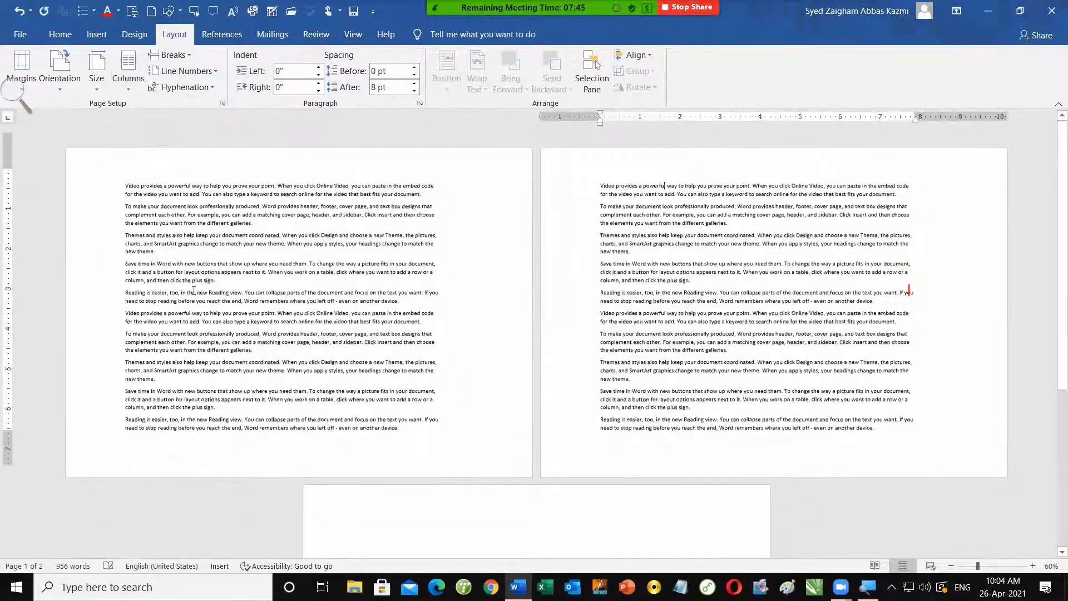
pyautogui.scroll(-3, 627, 495)
pyautogui.scroll(3, 627, 495)
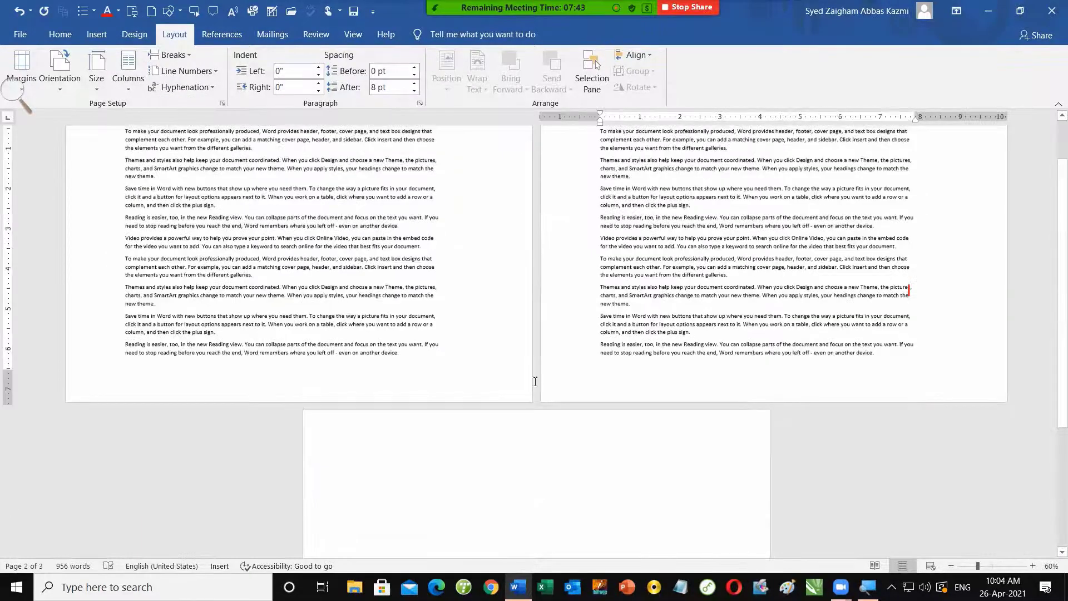
pyautogui.click(196, 200)
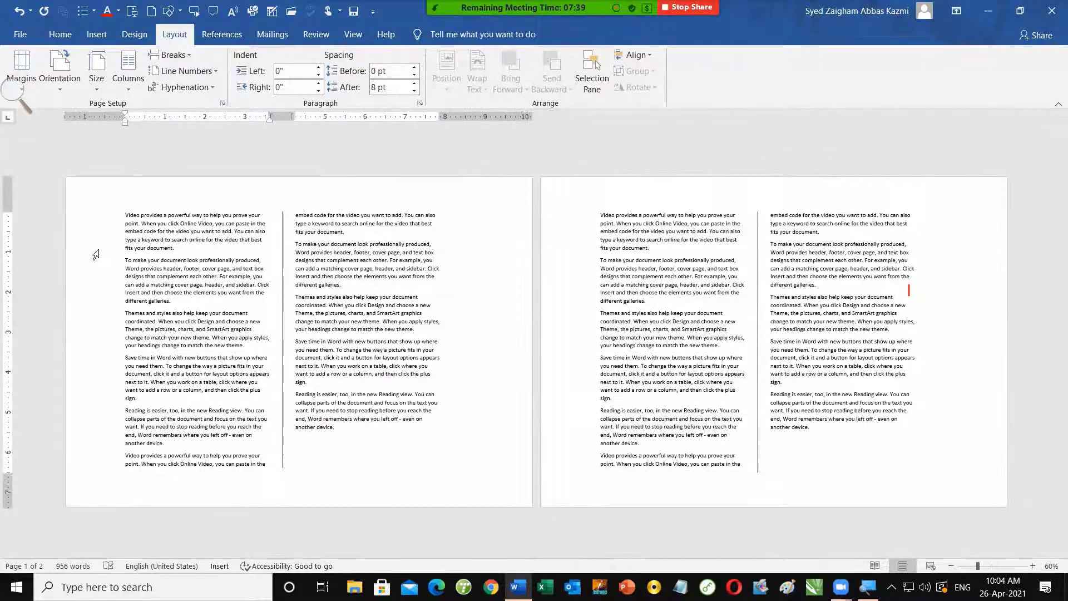
pyautogui.keyDown('ctrl'); pyautogui.scroll(1, 149, 286); pyautogui.keyUp('ctrl')
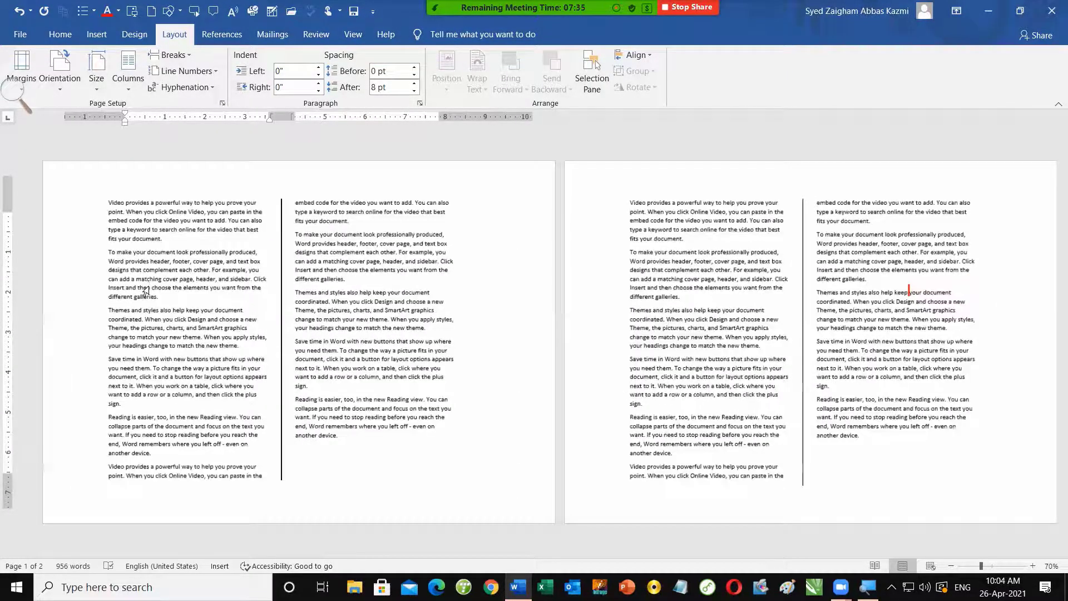
pyautogui.scroll(-5, 560, 356)
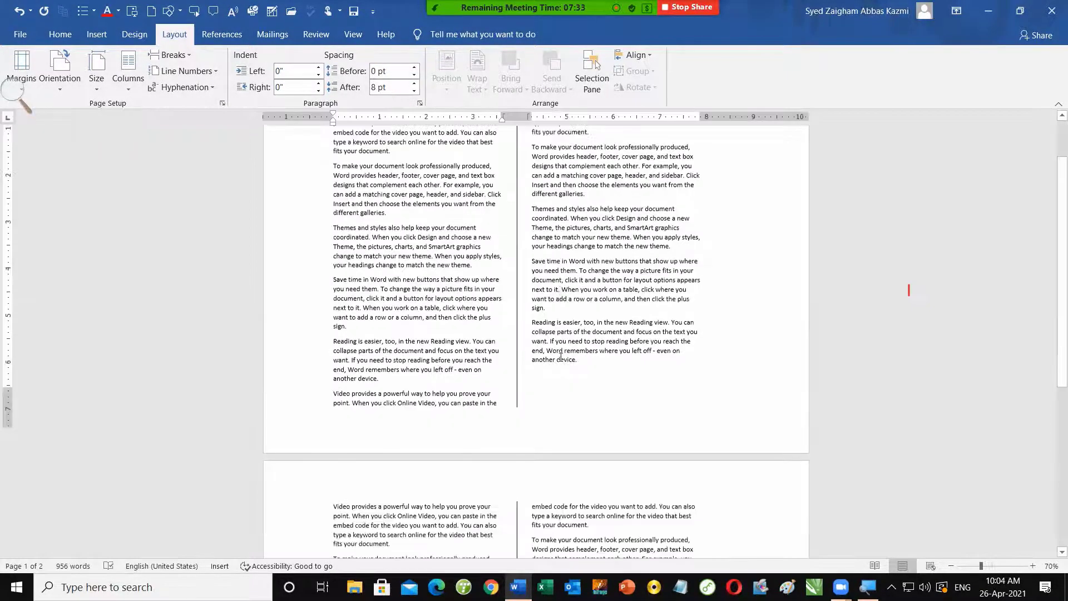
pyautogui.scroll(-5, 563, 362)
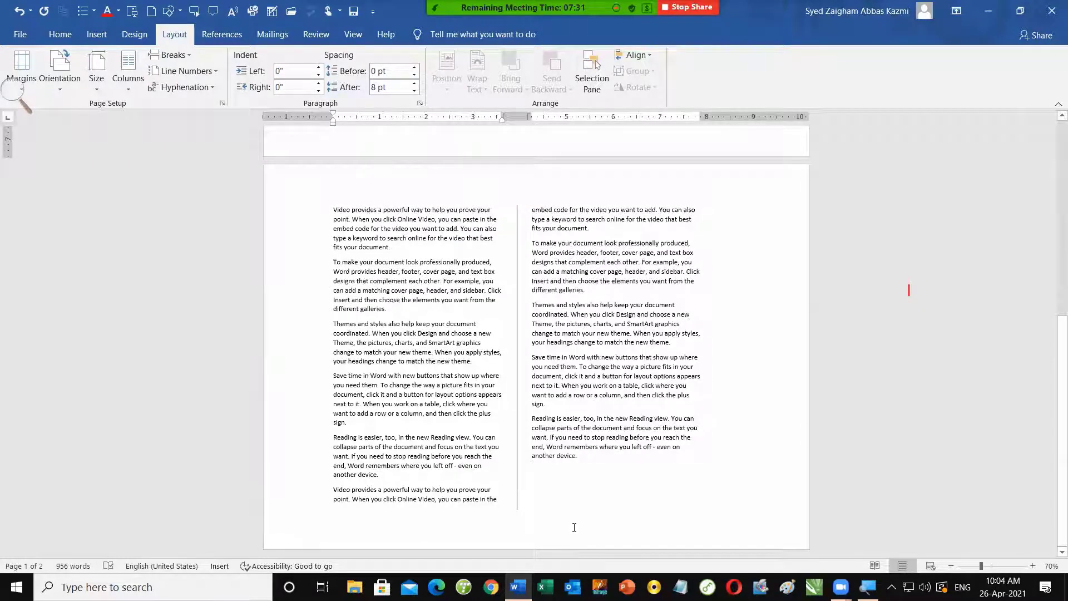
# Delete all the document text, leaving the paper size unchanged.
pyautogui.hotkey('ctrl', 'a')
pyautogui.press('Delete')
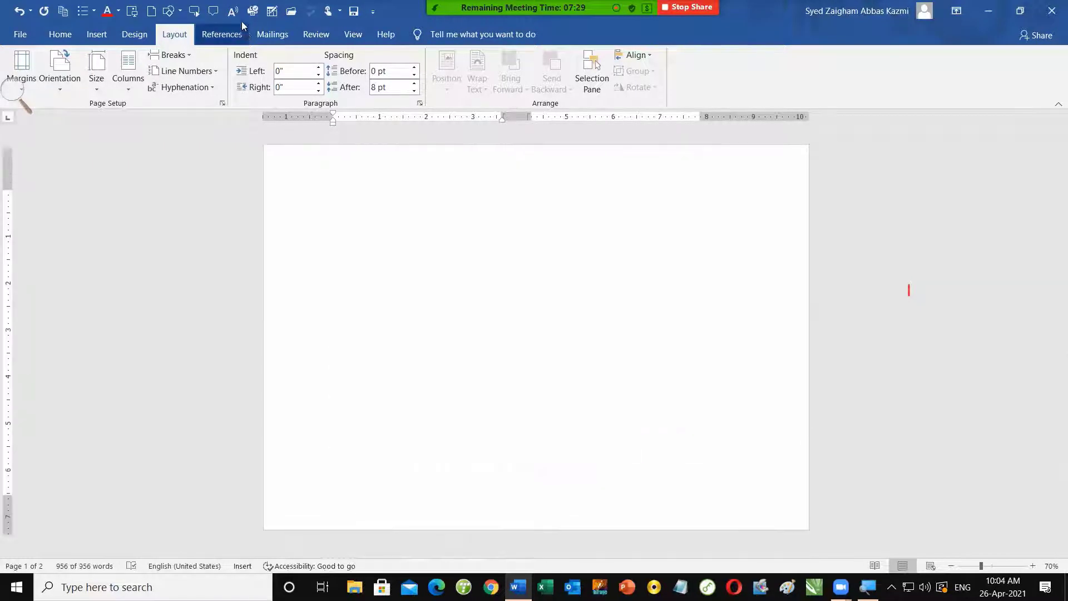
pyautogui.click(96, 75)
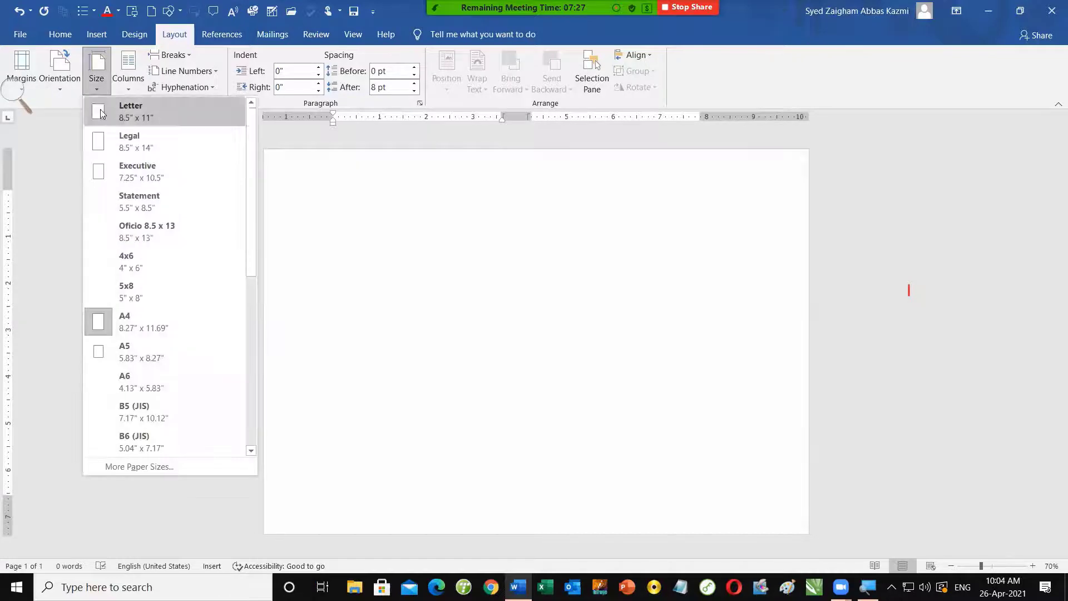
pyautogui.click(96, 73)
# Apply Normal 1-inch margins and portrait orientation to the blank page.
pyautogui.click(21, 69)
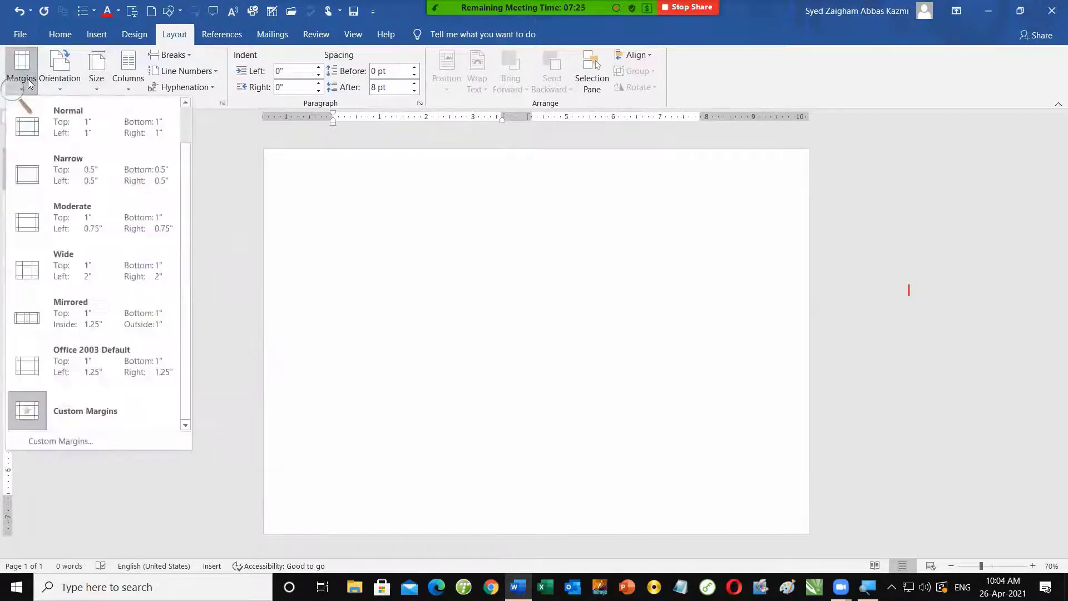
pyautogui.click(91, 176)
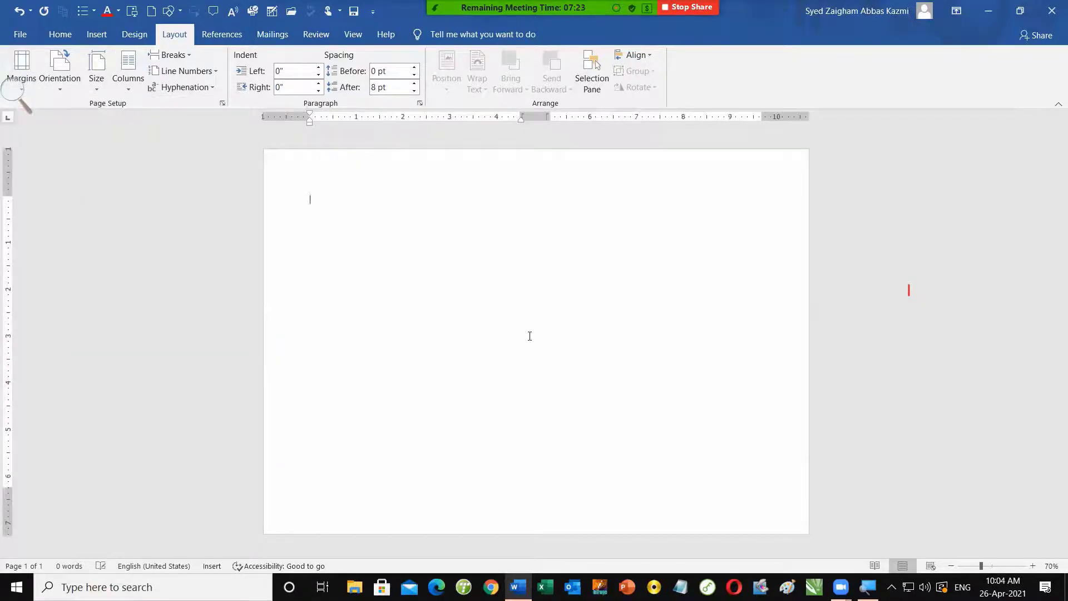
pyautogui.click(72, 80)
pyautogui.click(95, 117)
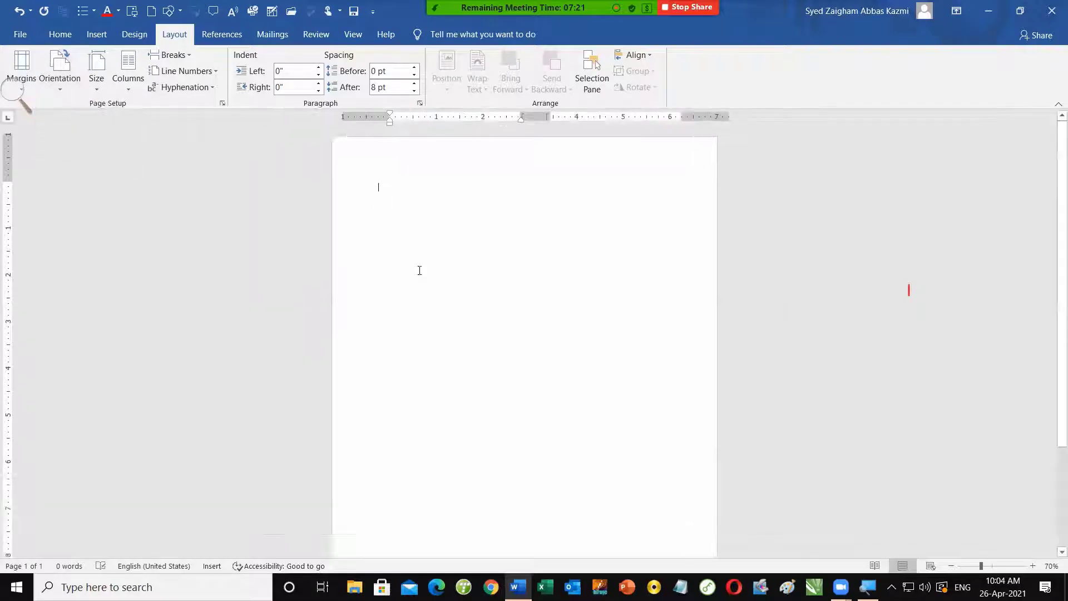
pyautogui.scroll(2, 550, 323)
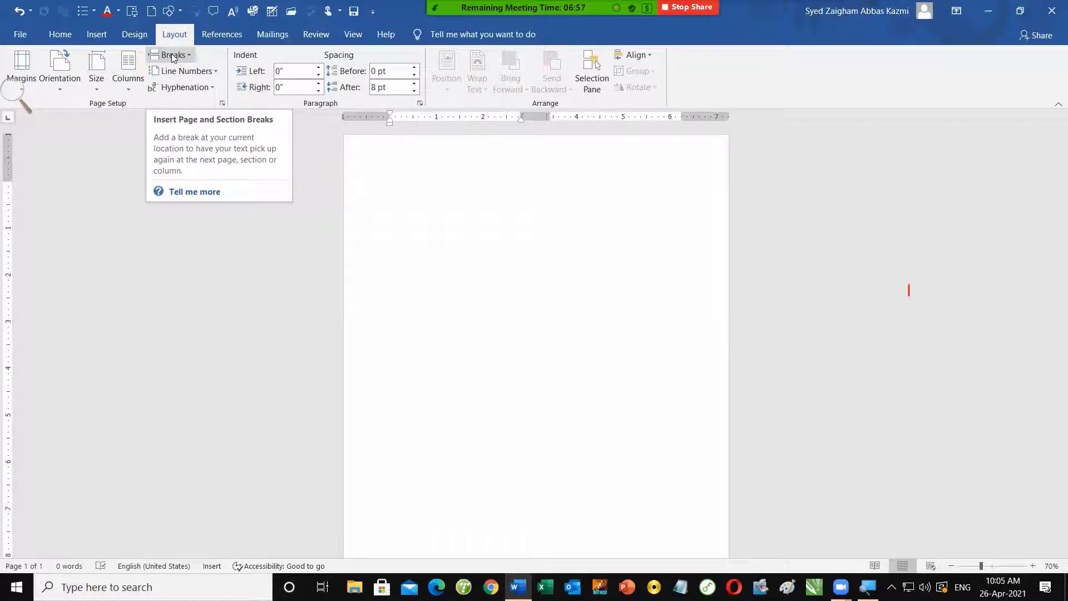
# Browse the Page and Column break options without inserting one, then restore the two-column text.
pyautogui.click(173, 57)
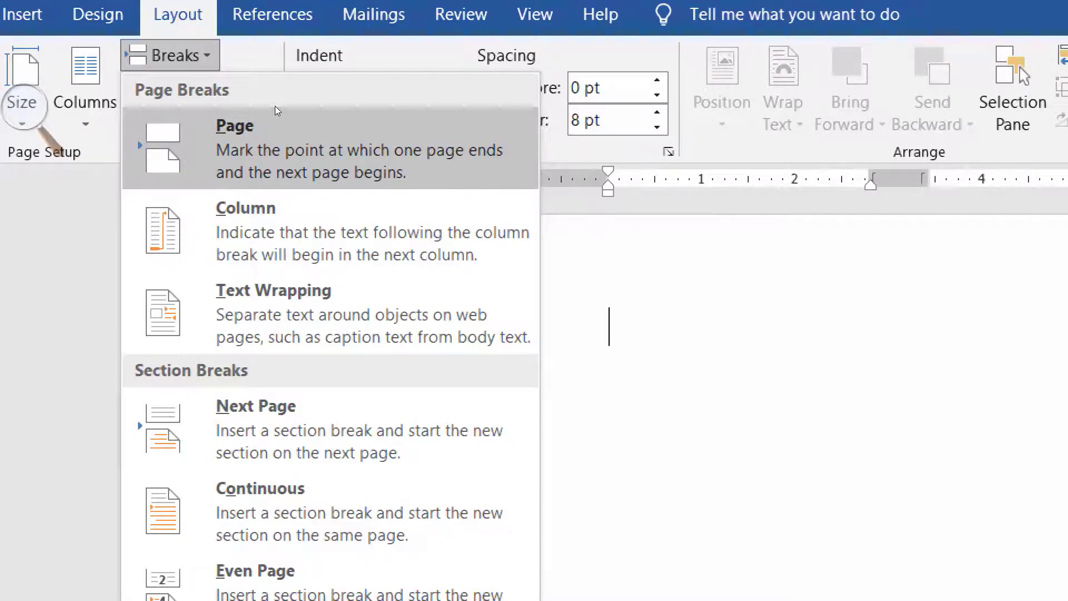
pyautogui.press('Down')
pyautogui.press('Up')
pyautogui.press('Down')
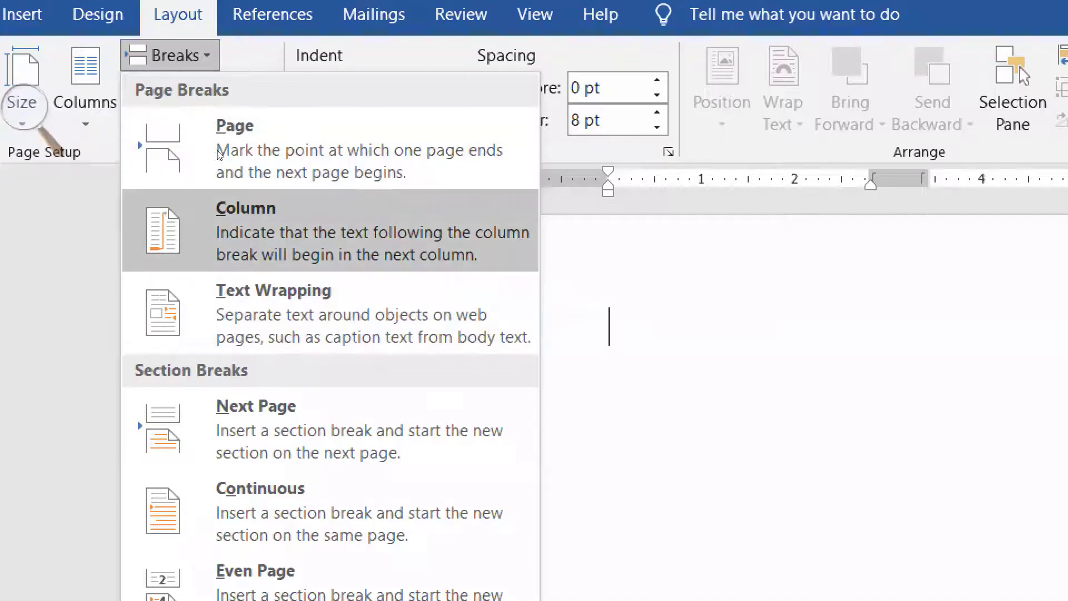
pyautogui.press('Down')
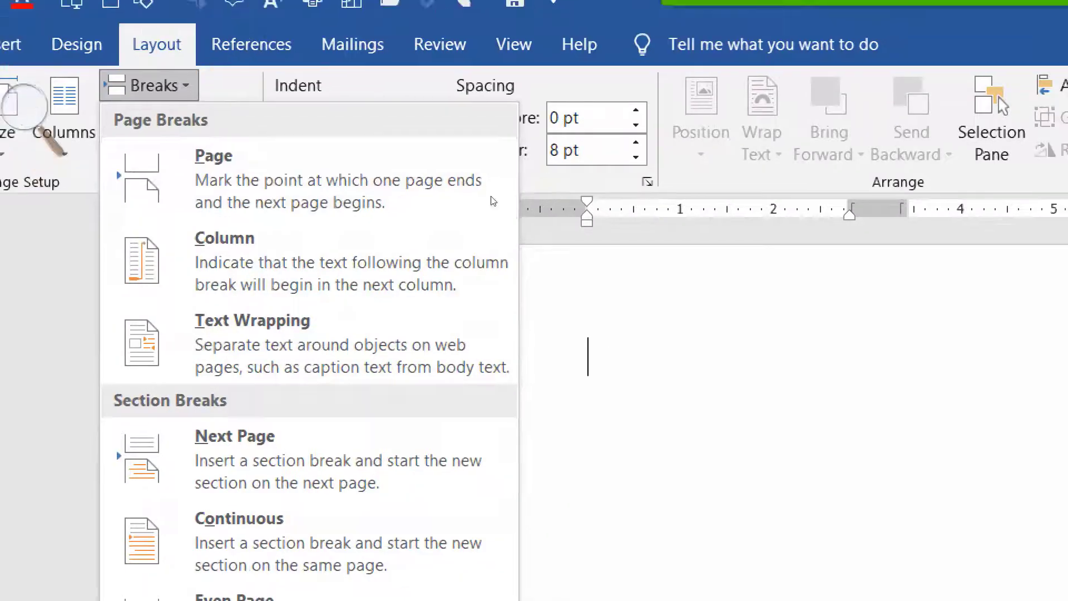
pyautogui.press('Escape')
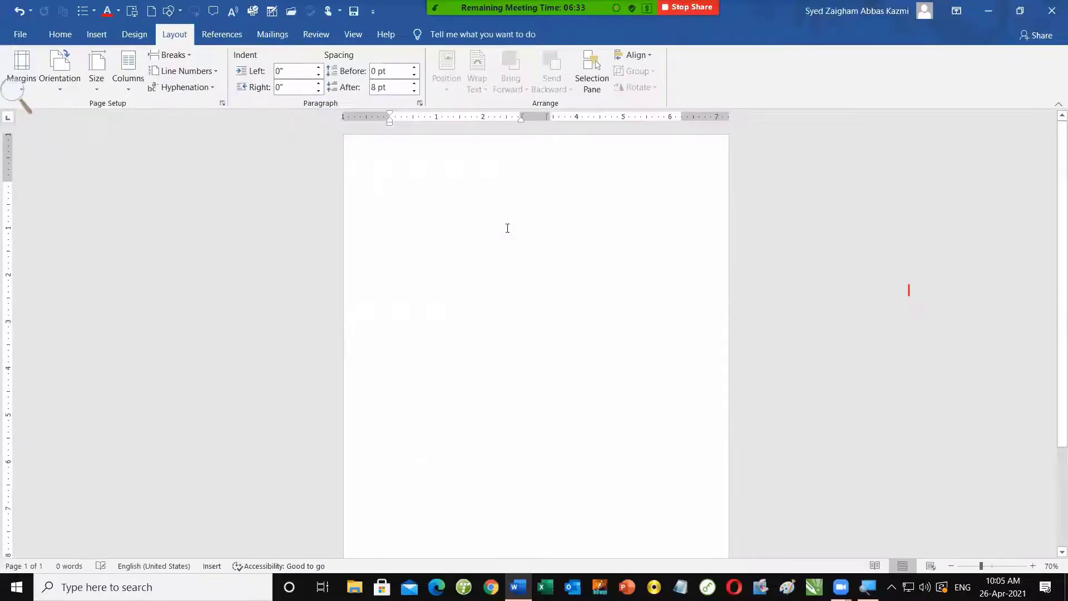
pyautogui.hotkey('ctrl', 'z')
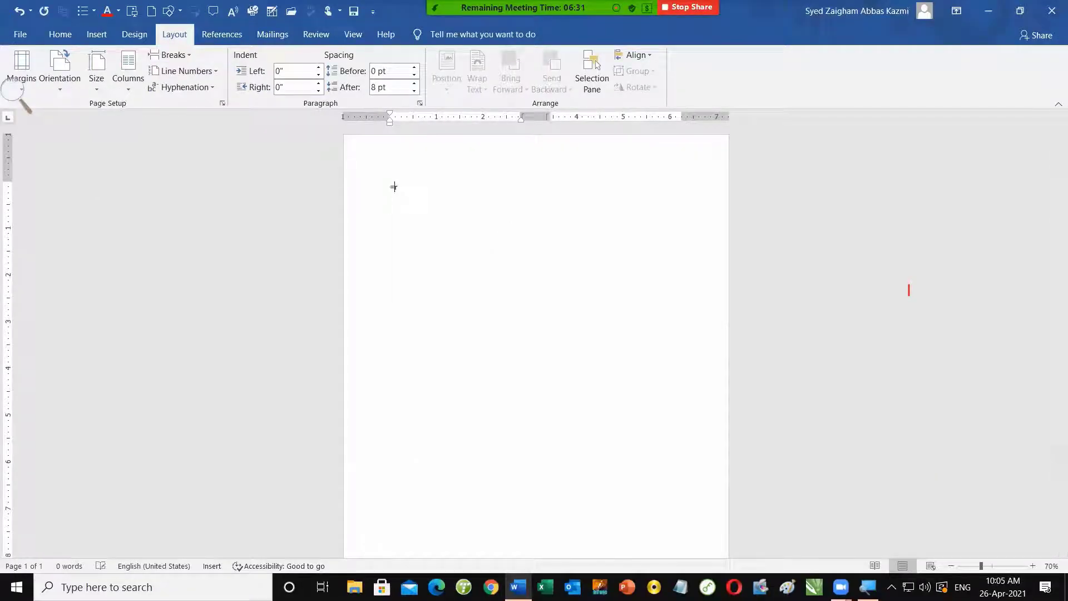
pyautogui.hotkey('ctrl', 'y')
# Switch the text to one column and delete the last two paragraphs.
pyautogui.click(129, 81)
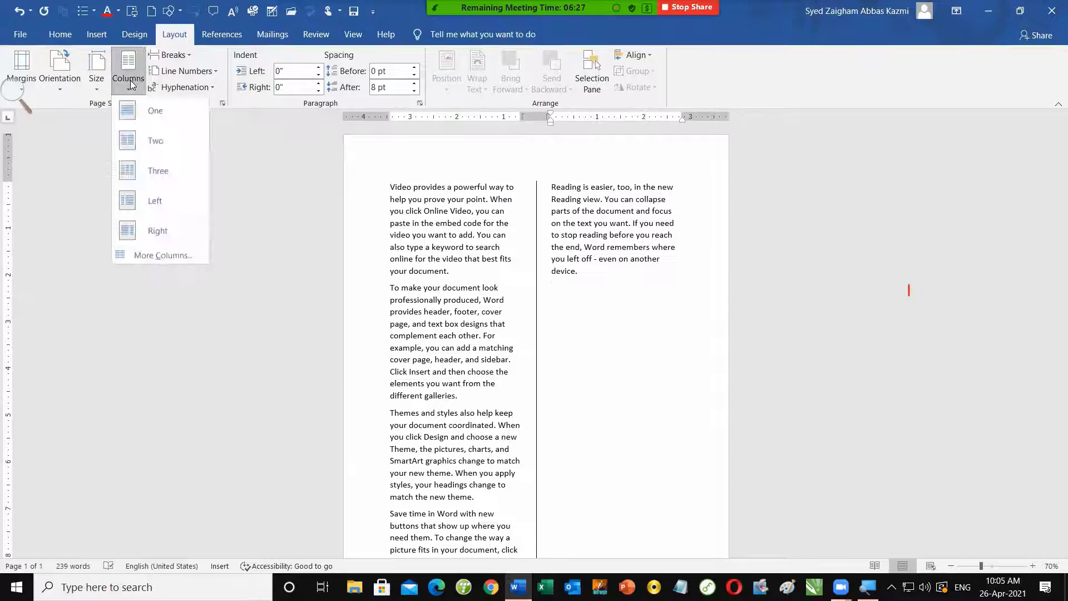
pyautogui.click(151, 111)
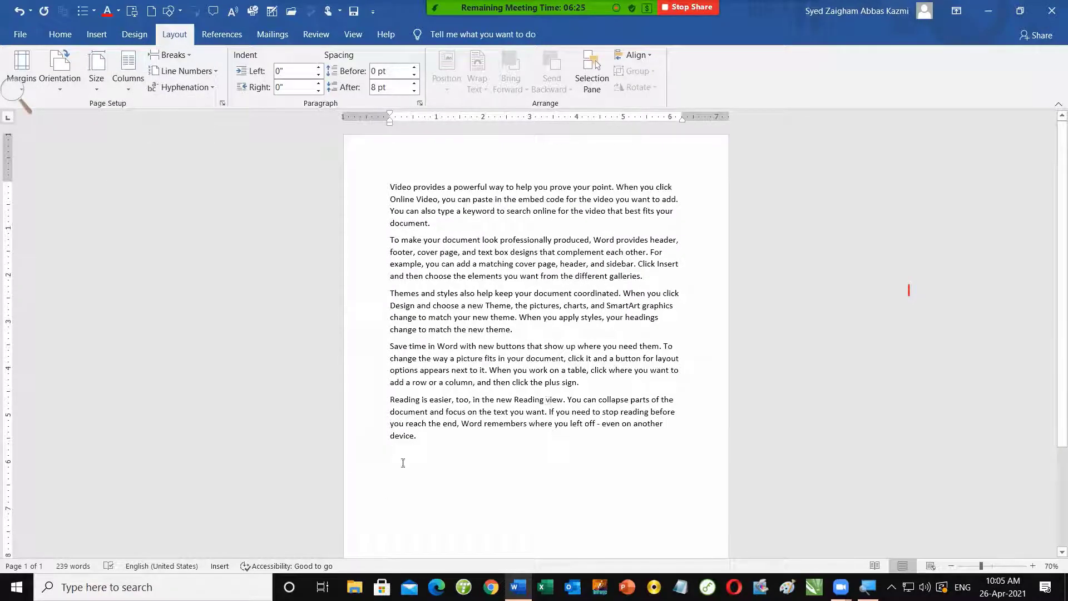
pyautogui.moveTo(406, 462); pyautogui.dragTo(423, 342)
pyautogui.press('Delete')
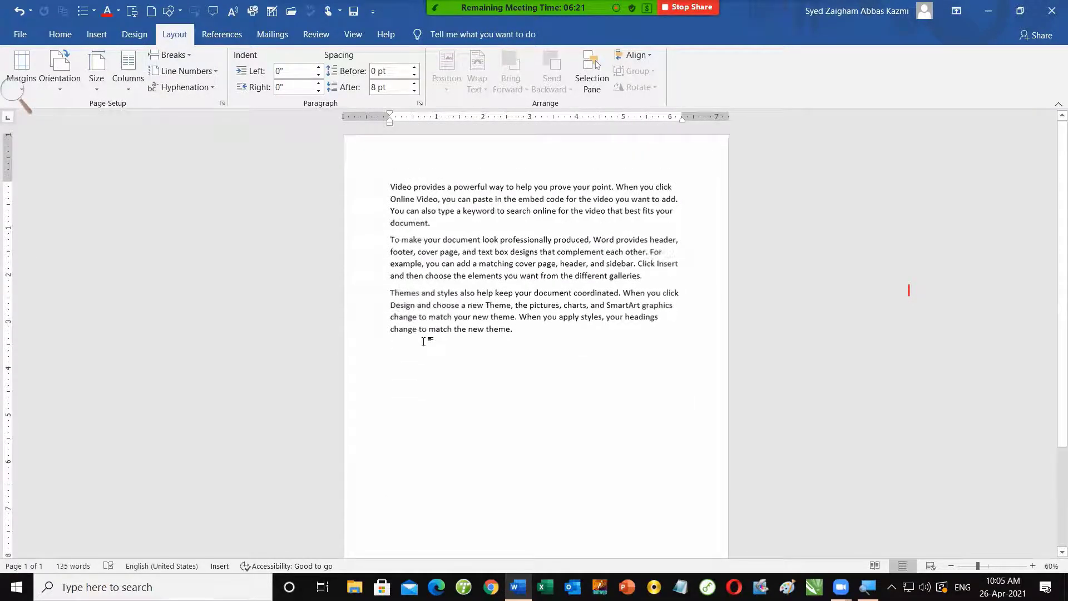
# Start a new blank line after the last paragraph.
pyautogui.keyDown('ctrl'); pyautogui.scroll(-3, 423, 341); pyautogui.keyUp('ctrl')
pyautogui.keyDown('ctrl'); pyautogui.scroll(1, 421, 345); pyautogui.keyUp('ctrl')
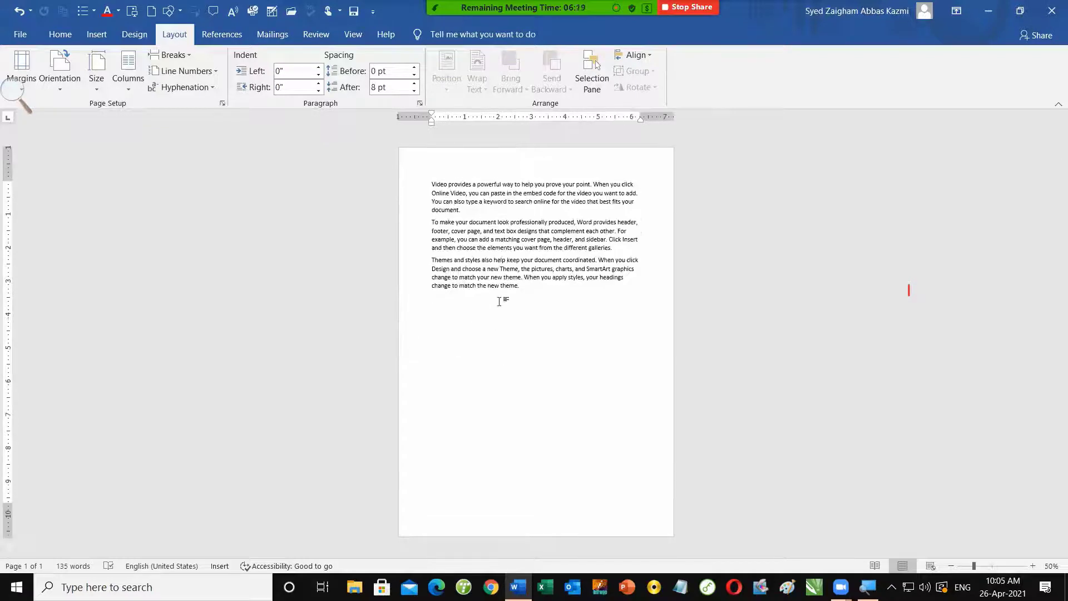
pyautogui.click(538, 286)
pyautogui.press('Return')
pyautogui.press('Return')
pyautogui.press('Return')
pyautogui.press('Return')
pyautogui.press('Return')
pyautogui.press('Return')
pyautogui.press('Return')
pyautogui.press('Return')
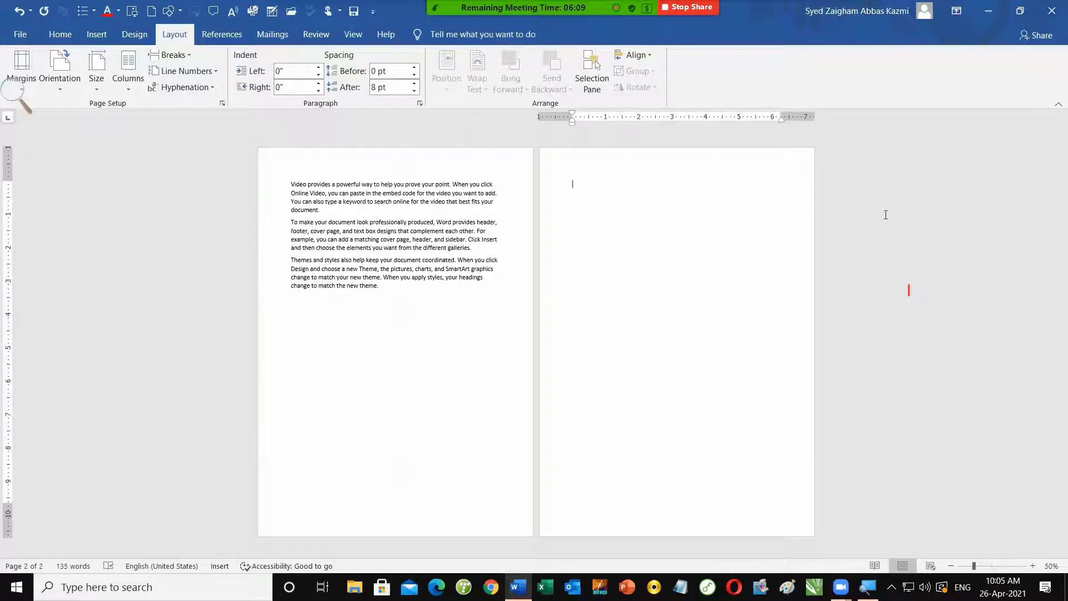
# Undo the extra page and remove the empty lines after the text.
pyautogui.hotkey('ctrl', 'z')
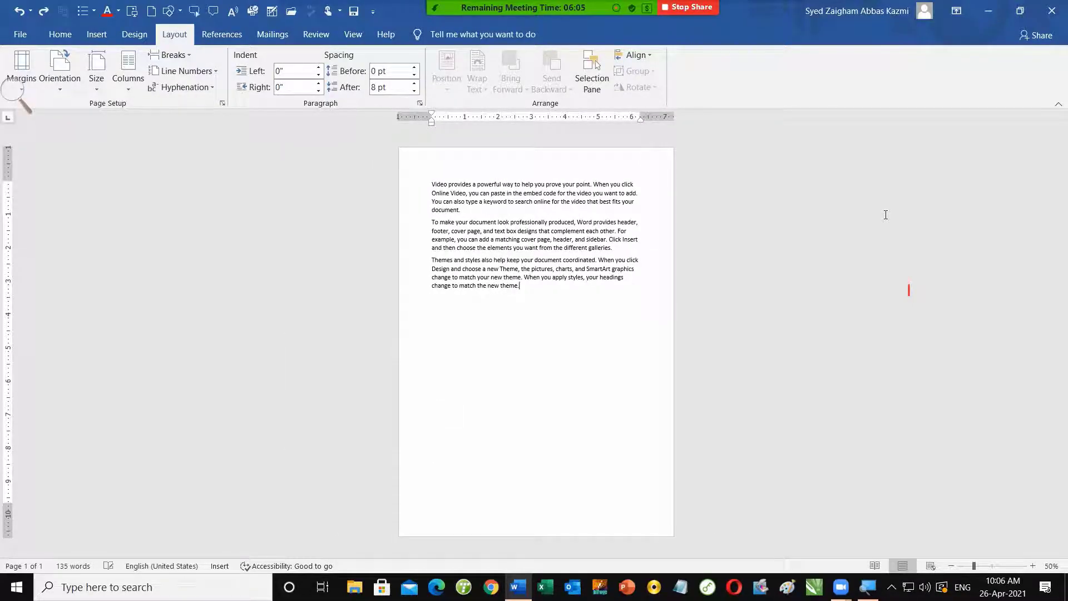
pyautogui.press('BackSpace')
pyautogui.press('BackSpace')
pyautogui.keyDown('ctrl'); pyautogui.scroll(4, 536, 290); pyautogui.keyUp('ctrl')
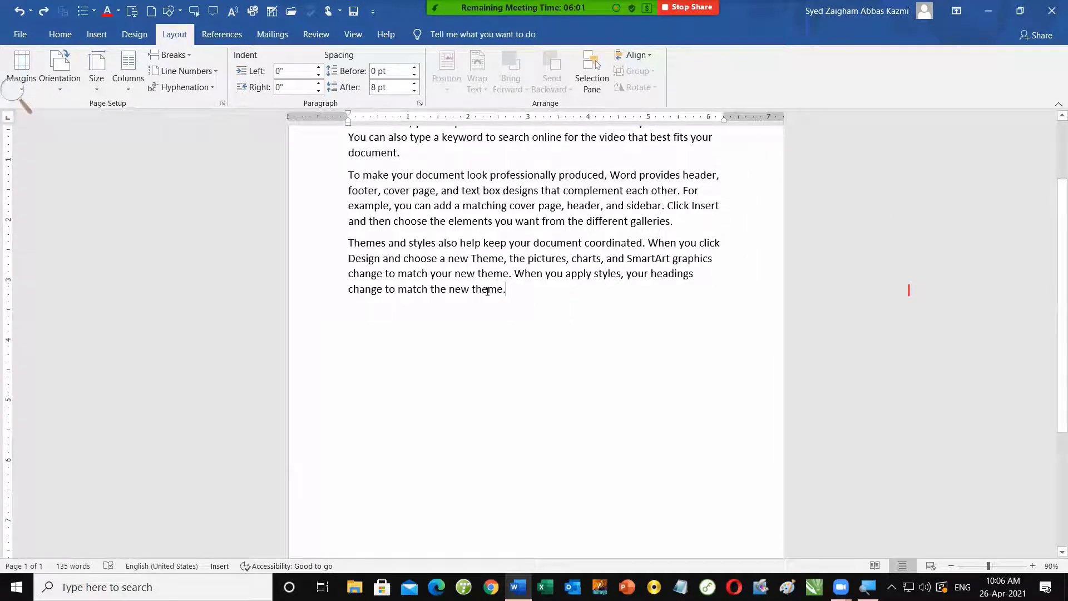
# Insert a page break after 'theme.' at the end of the third paragraph.
pyautogui.doubleClick(475, 290)
pyautogui.click(519, 289)
pyautogui.click(174, 54)
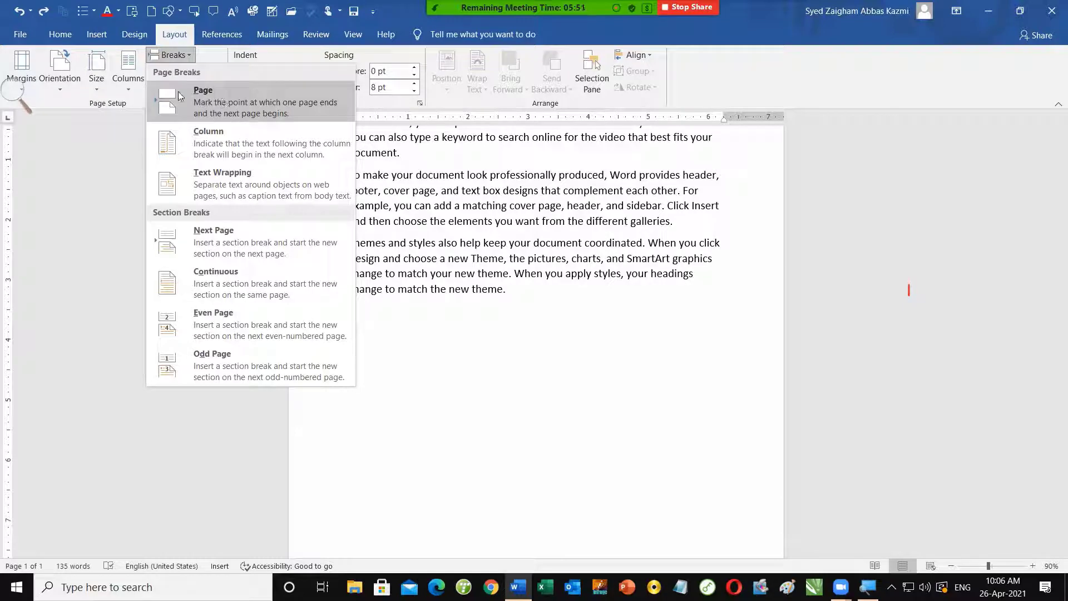
pyautogui.click(287, 98)
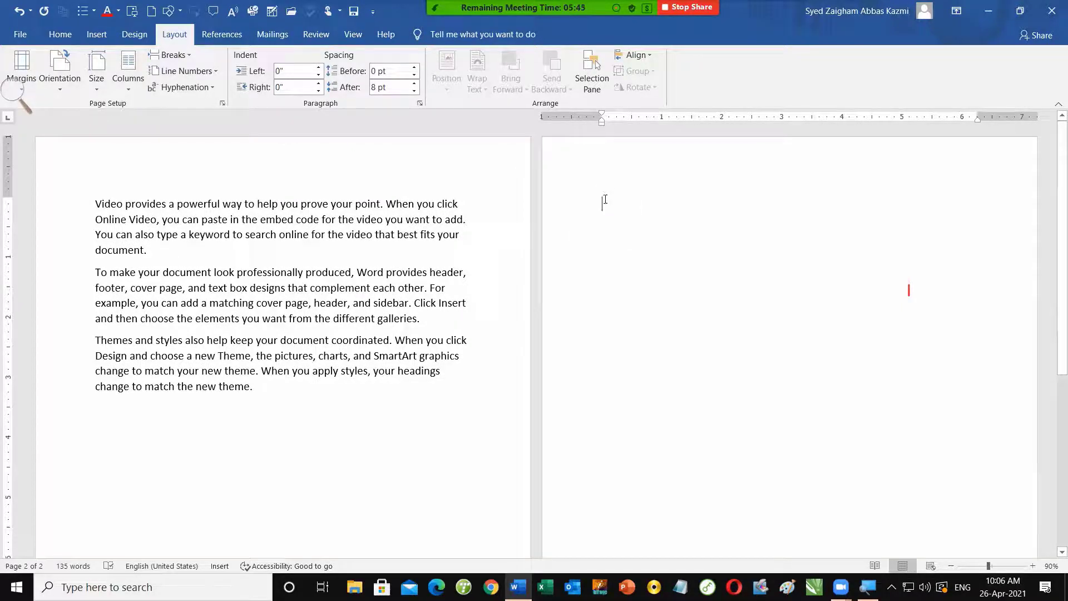
# Turn on Show/Hide ¶ to reveal the Page Break marker after page 1's text.
pyautogui.hotkey('ctrl', 'shift', '8')
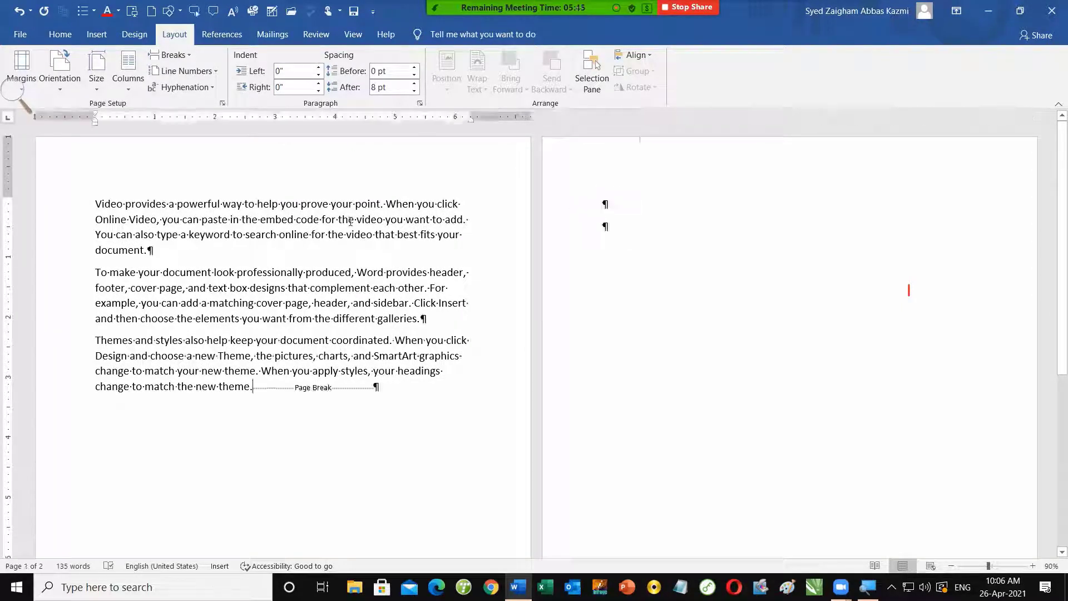
pyautogui.hotkey('ctrl', 'shift', '8')
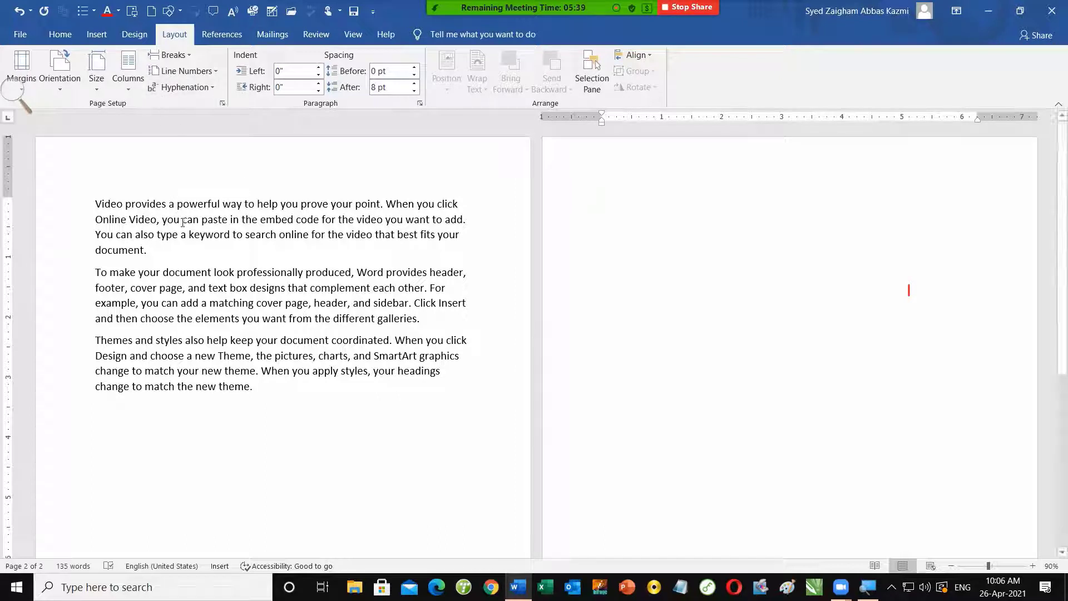
pyautogui.click(325, 409)
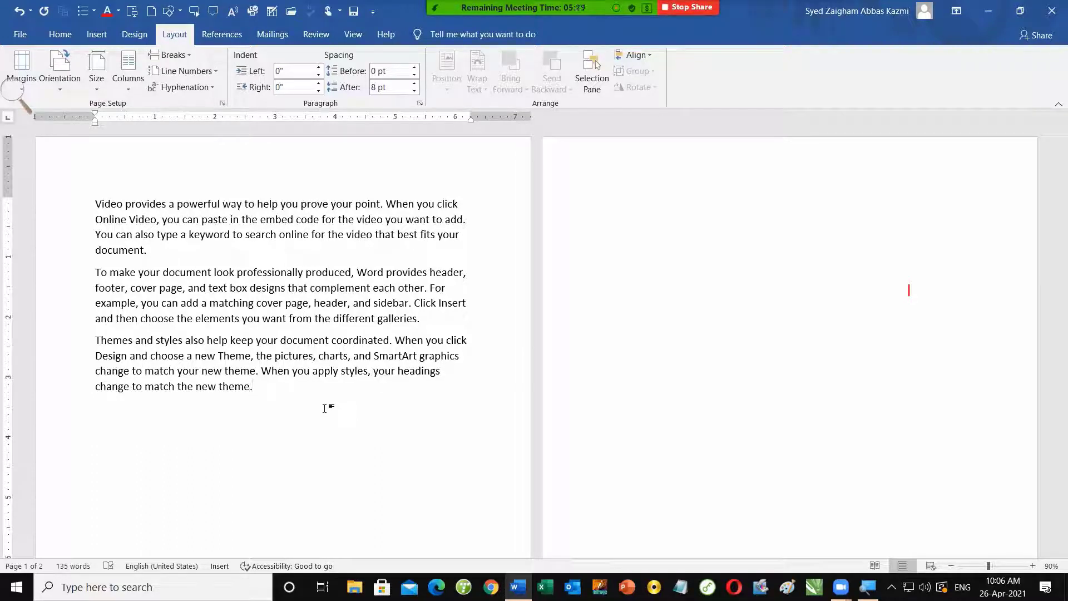
pyautogui.hotkey('ctrl', 'shift', '8')
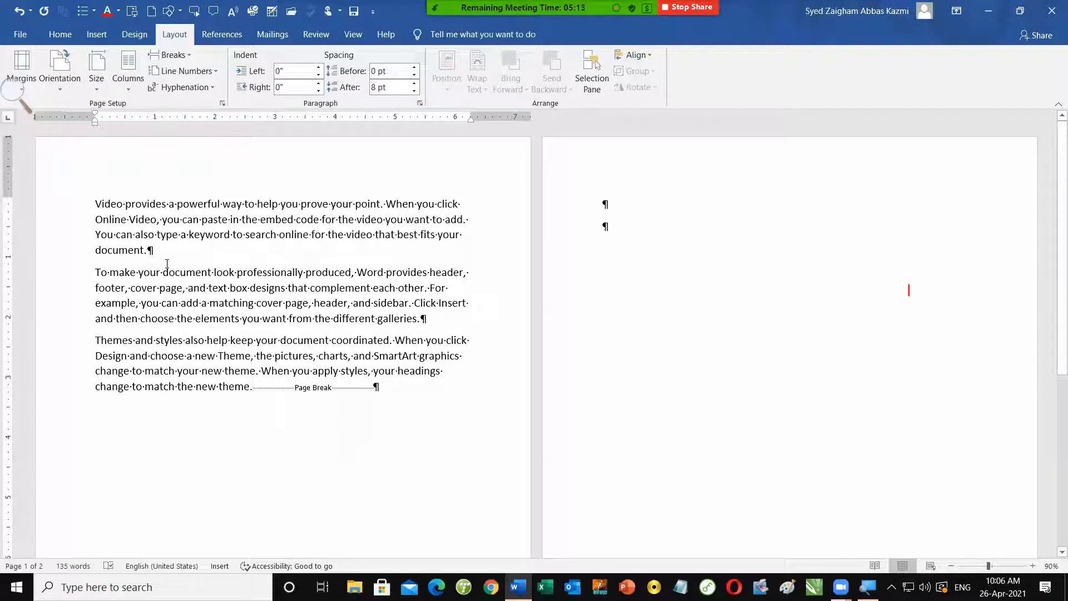
pyautogui.click(356, 219)
# Delete the Page Break marker and turn Show/Hide ¶ off again.
pyautogui.scroll(-1, 309, 389)
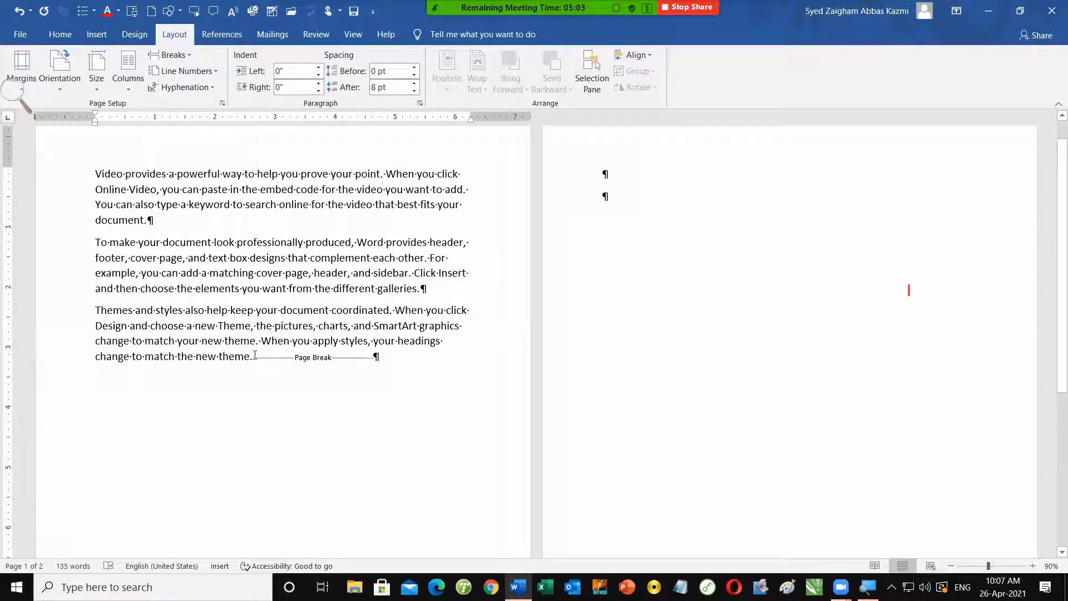
pyautogui.click(285, 365)
pyautogui.press('Delete')
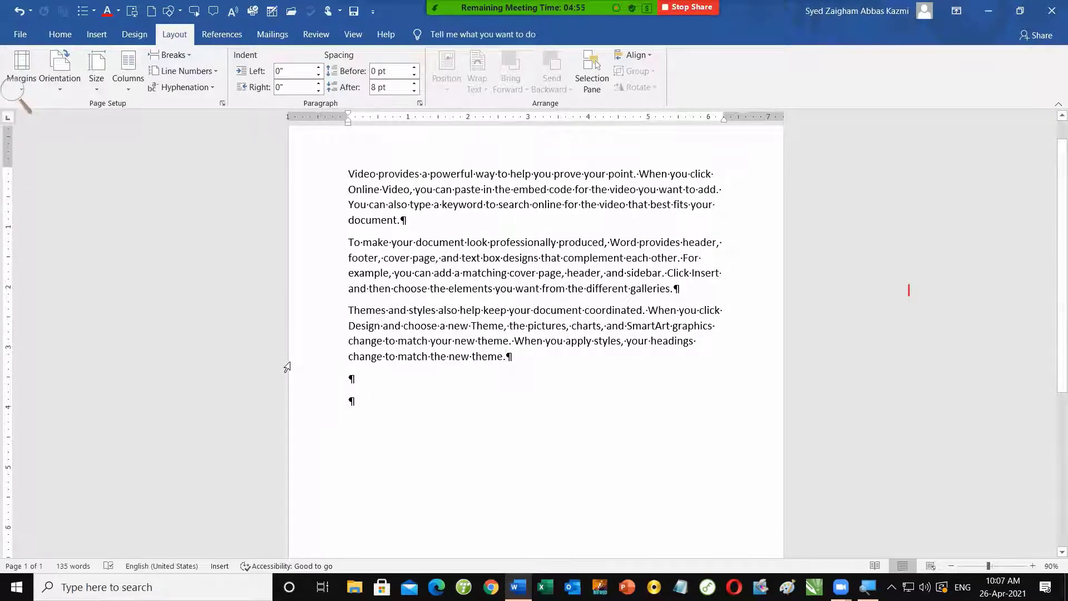
pyautogui.scroll(1, 287, 367)
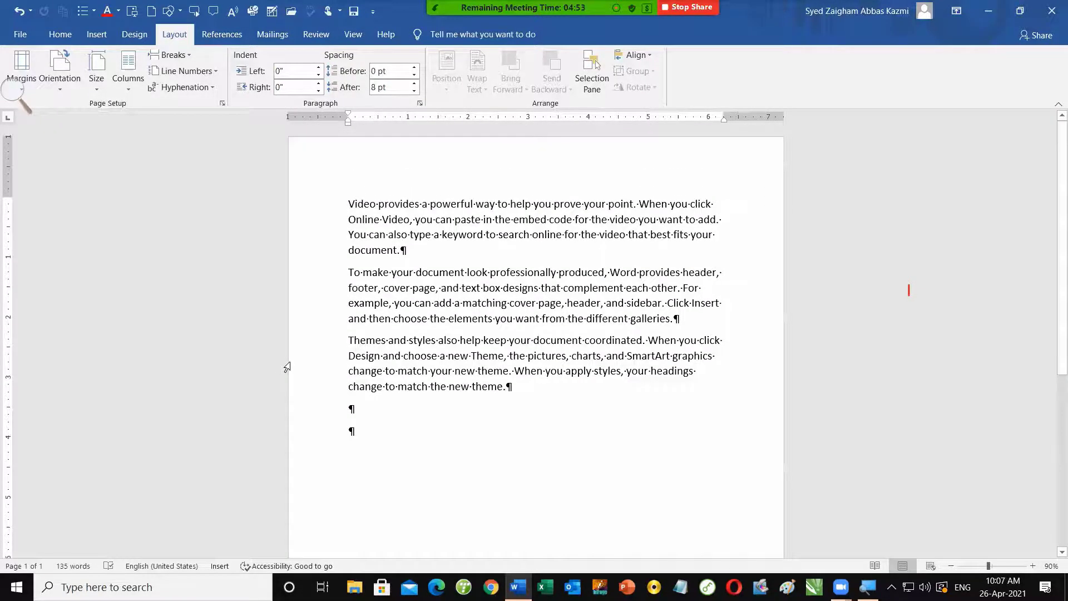
pyautogui.hotkey('ctrl', 'shift', '8')
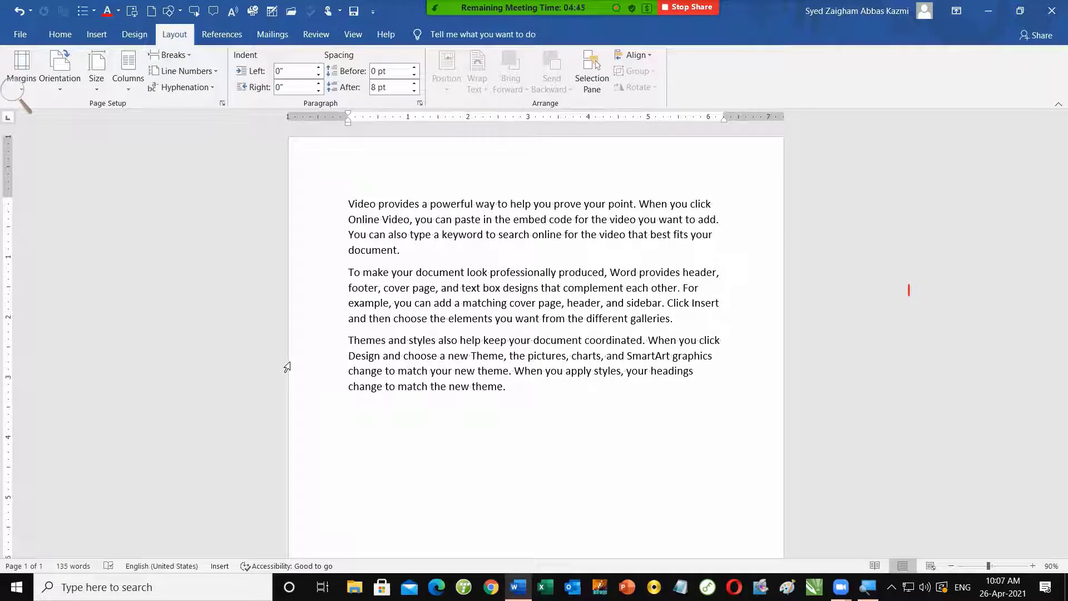
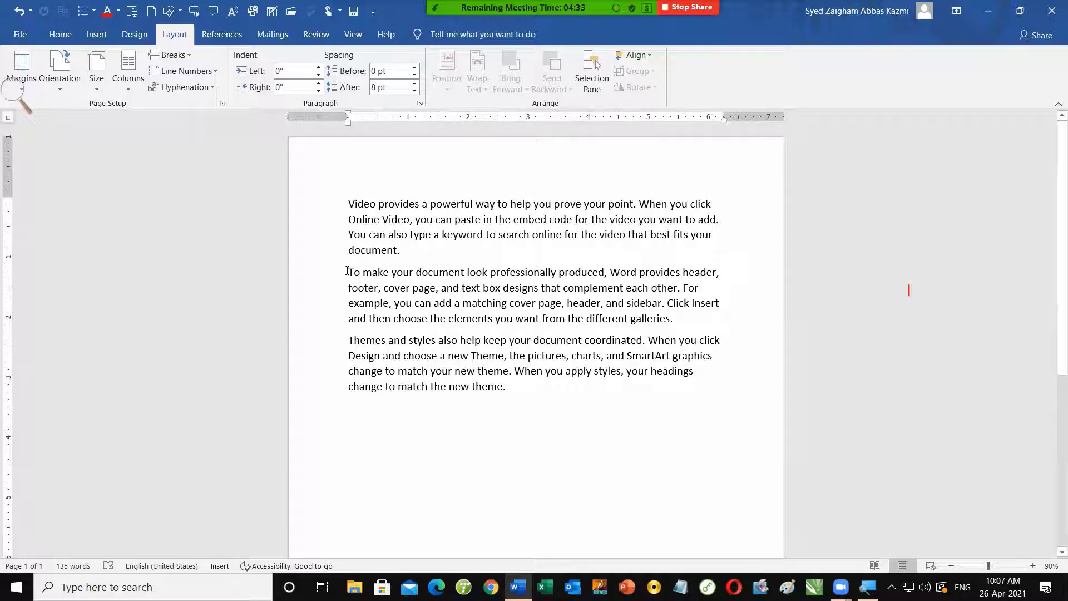
# Try a page break before the 'To make' paragraph, then undo it.
pyautogui.keyDown('ctrl'); pyautogui.scroll(4, 351, 274); pyautogui.keyUp('ctrl')
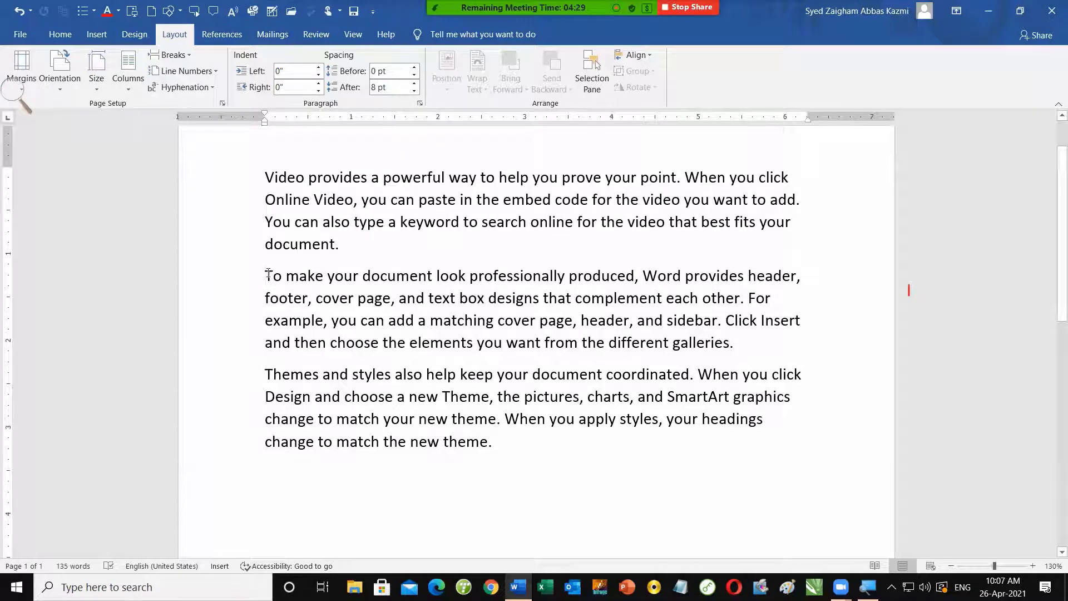
pyautogui.scroll(1, 268, 274)
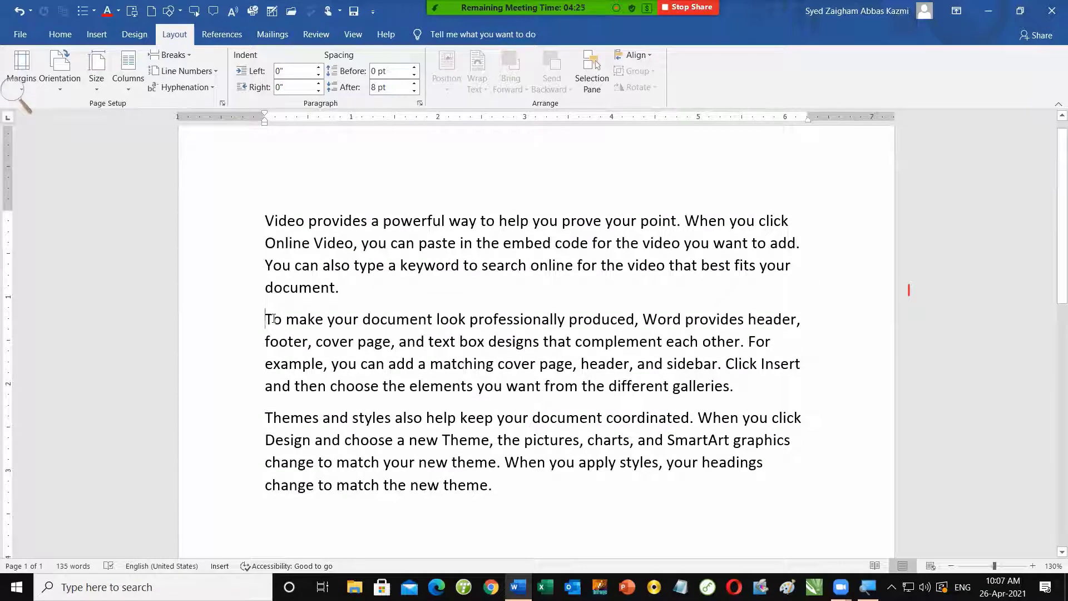
pyautogui.hotkey('ctrl', 'Return')
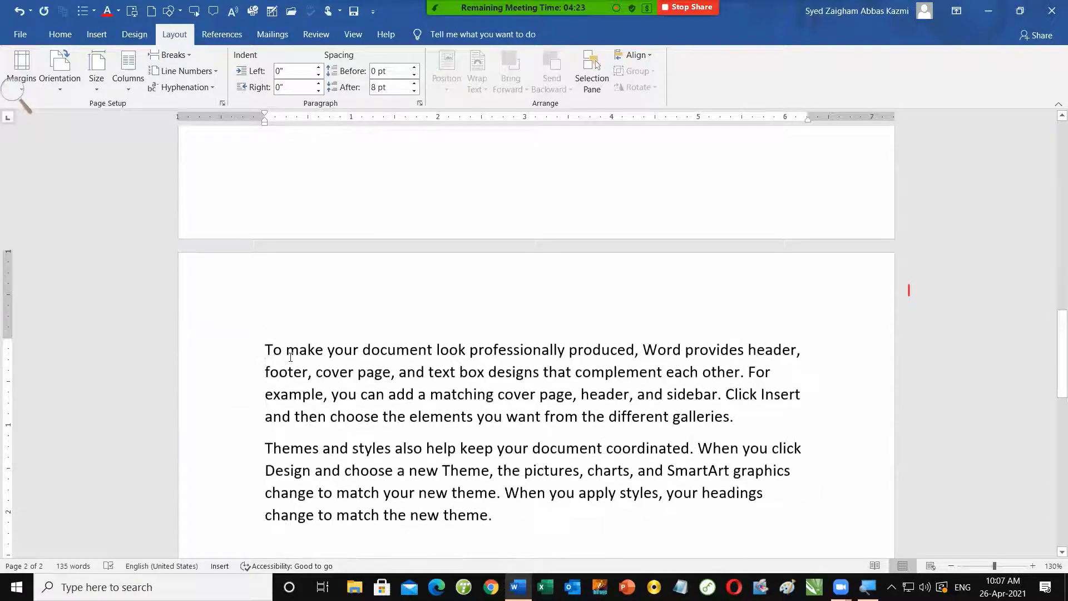
pyautogui.keyDown('ctrl'); pyautogui.scroll(-4, 291, 358); pyautogui.keyUp('ctrl')
pyautogui.keyDown('ctrl'); pyautogui.scroll(-4, 346, 359); pyautogui.keyUp('ctrl')
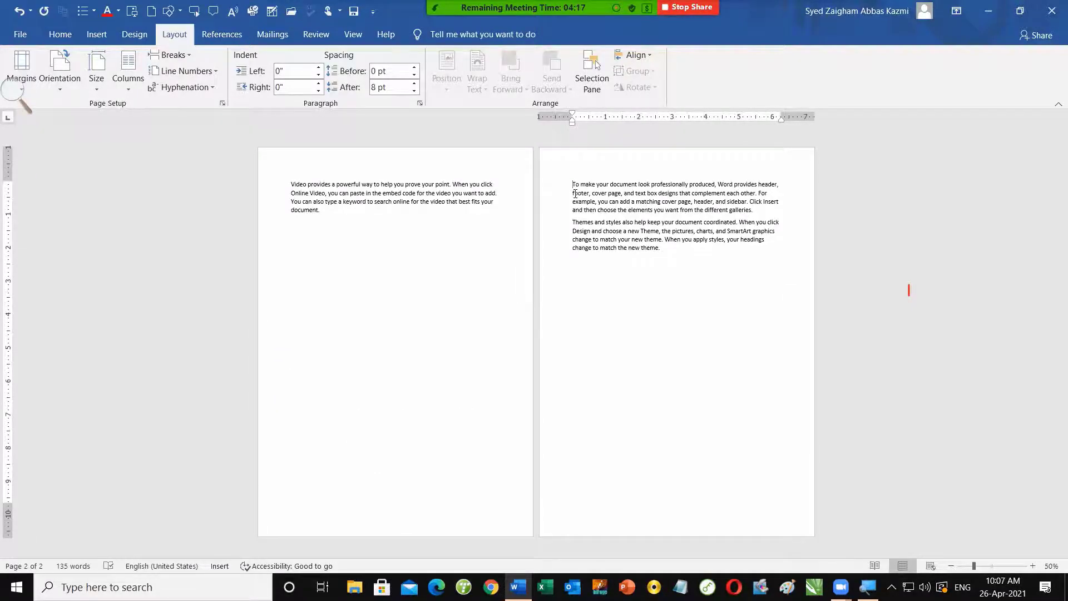
pyautogui.hotkey('ctrl', 'z')
pyautogui.keyDown('ctrl'); pyautogui.scroll(5, 383, 271); pyautogui.keyUp('ctrl')
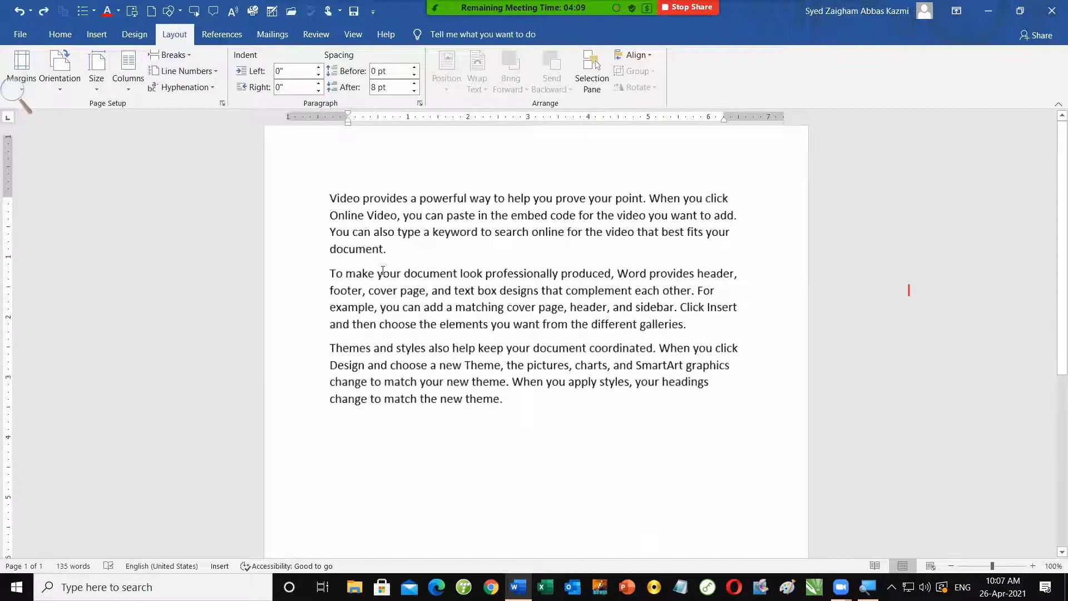
pyautogui.keyDown('ctrl'); pyautogui.scroll(-5, 383, 271); pyautogui.keyUp('ctrl')
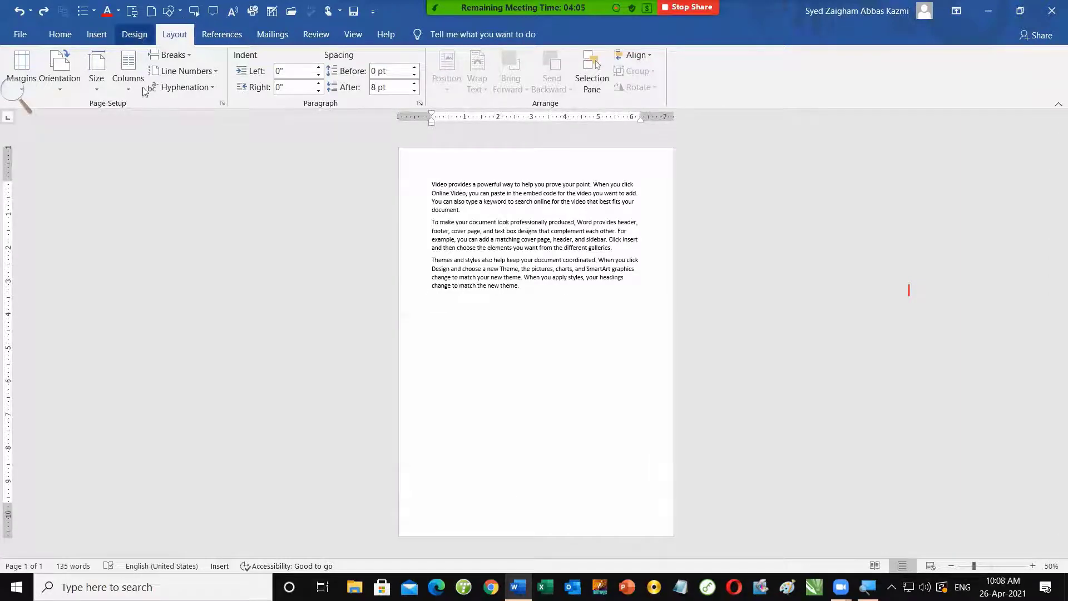
# Lay the text out in two columns and delete the third paragraph.
pyautogui.click(169, 54)
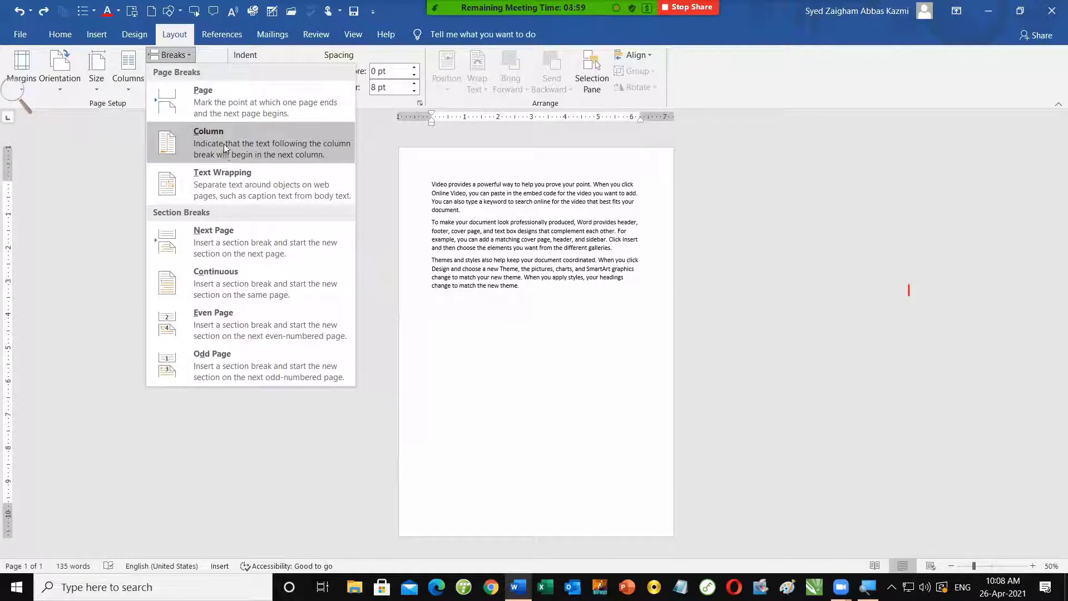
pyautogui.click(117, 176)
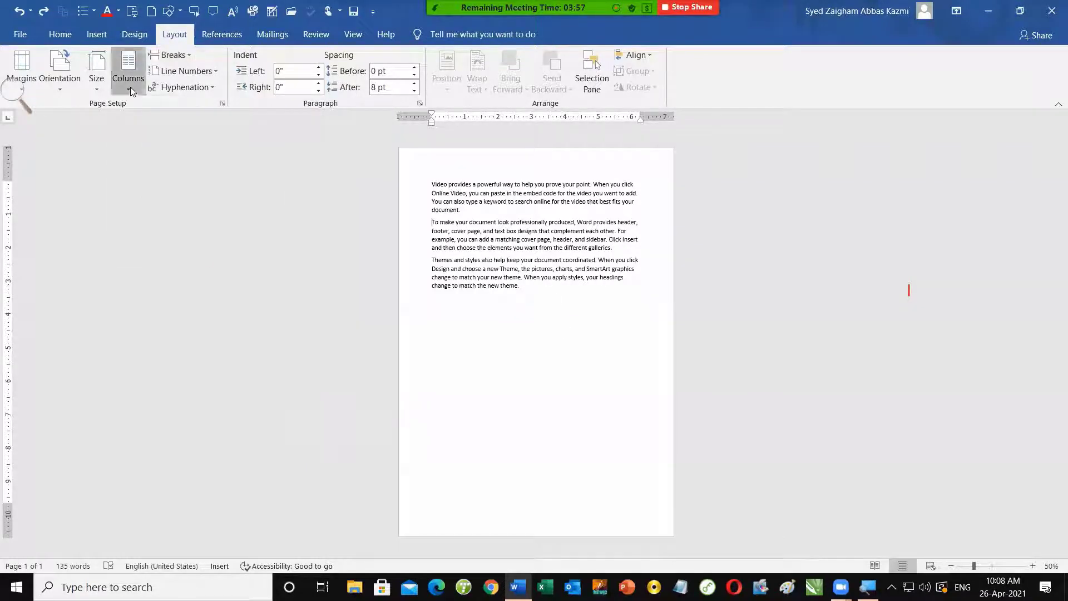
pyautogui.click(130, 90)
pyautogui.click(139, 143)
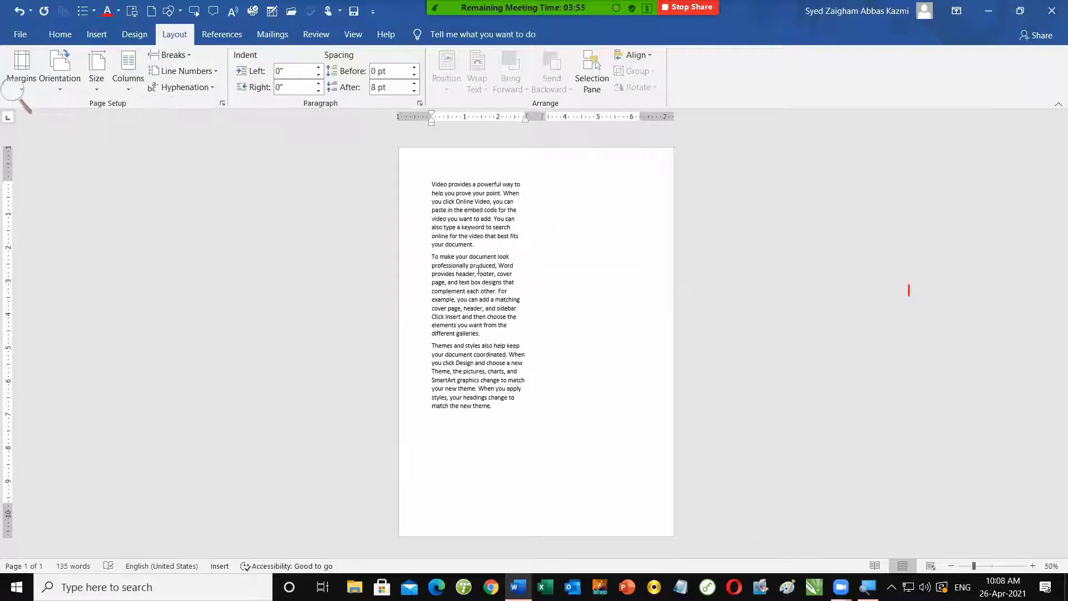
pyautogui.moveTo(512, 410)
pyautogui.mouseDown()
pyautogui.moveTo(402, 342)
pyautogui.moveTo(397, 350)
pyautogui.mouseUp()
pyautogui.press('Delete')
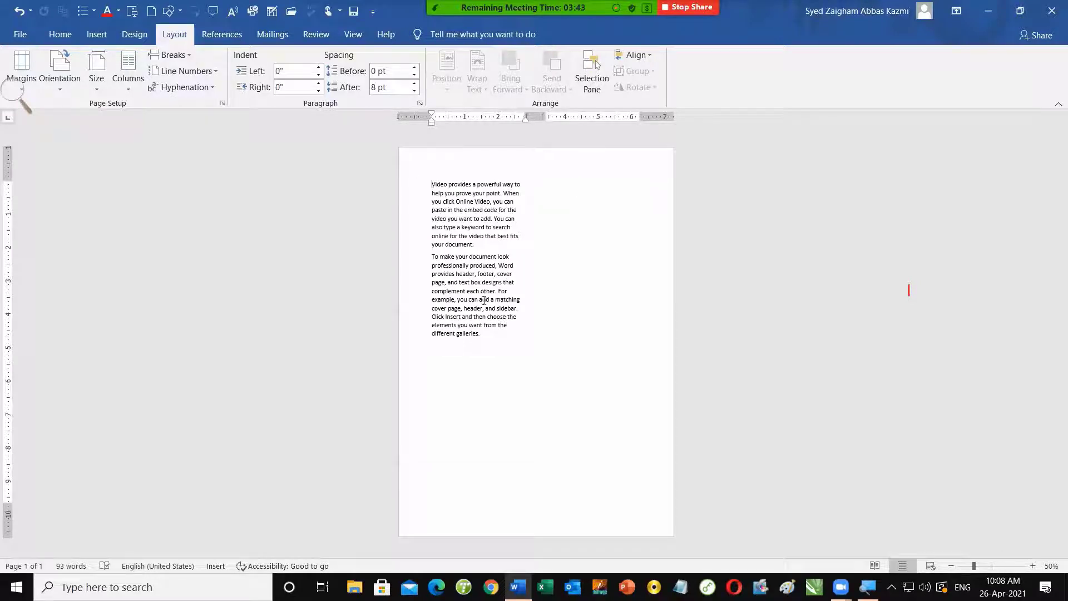
# Try a Ctrl+Shift+Enter column break after the second paragraph, undo it, and add a new line.
pyautogui.moveTo(430, 184); pyautogui.dragTo(482, 336)
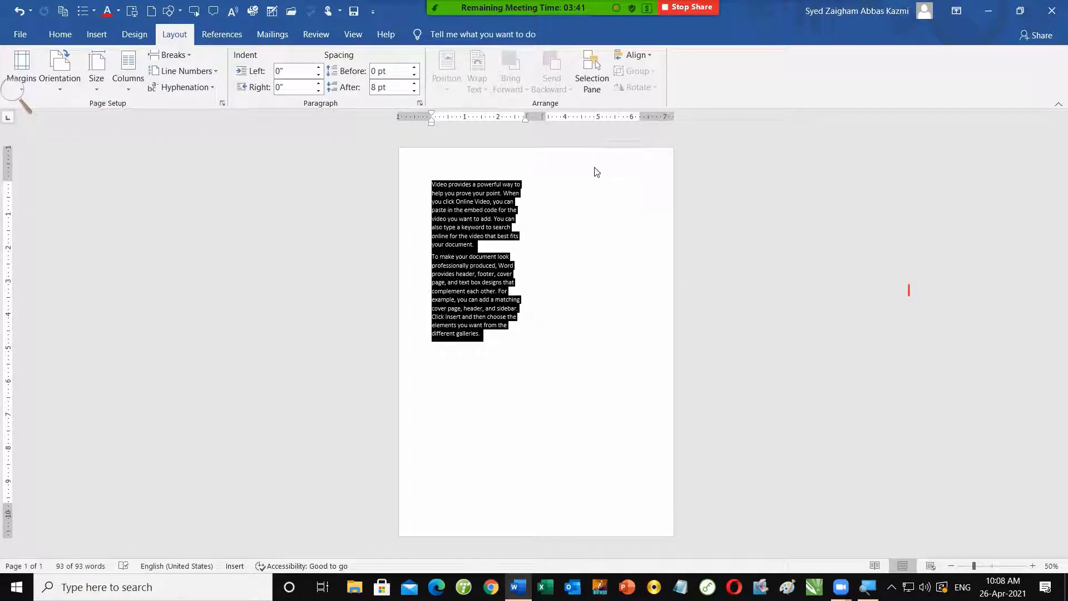
pyautogui.click(501, 333)
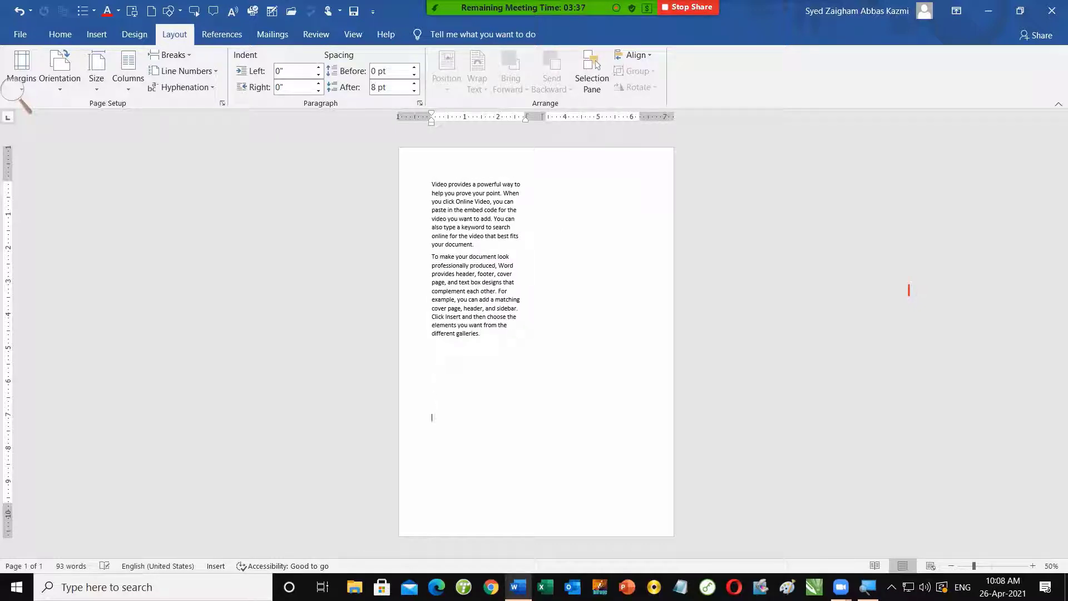
pyautogui.hotkey('ctrl', 'shift', 'Return')
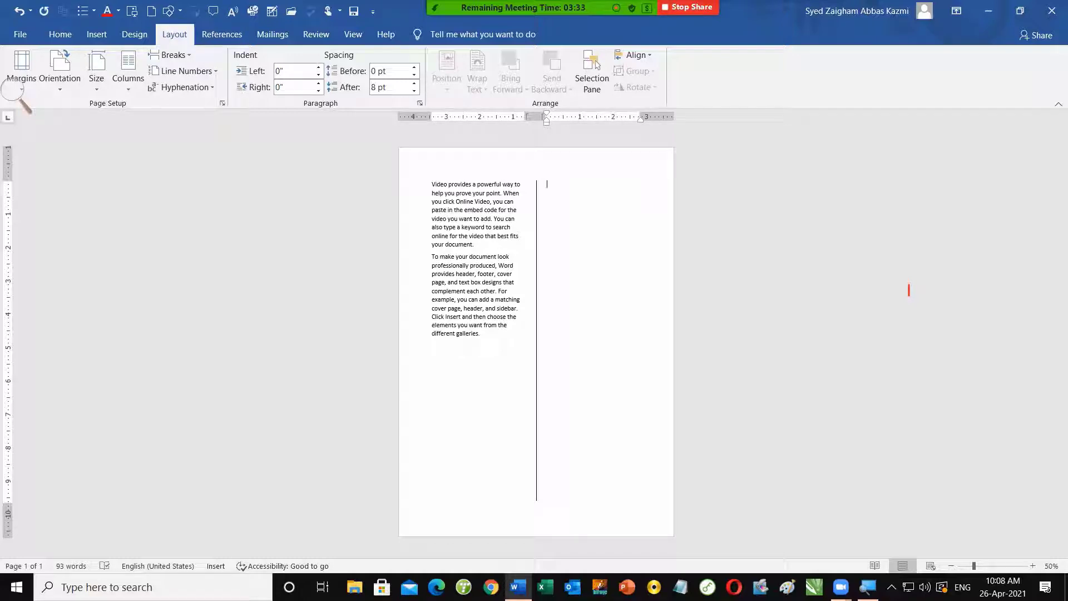
pyautogui.hotkey('ctrl', 'z')
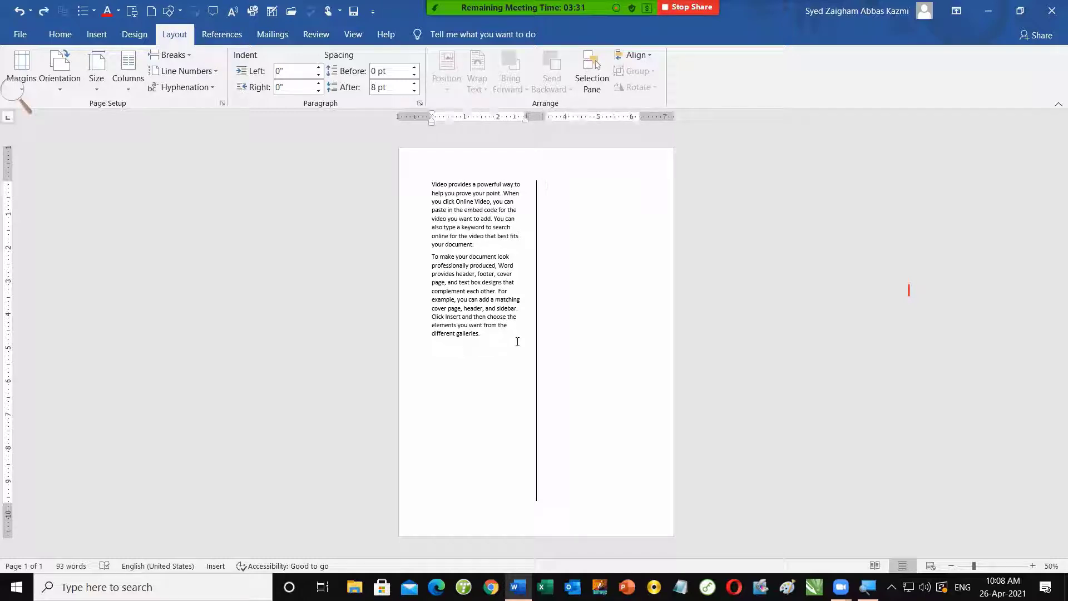
pyautogui.press('Return')
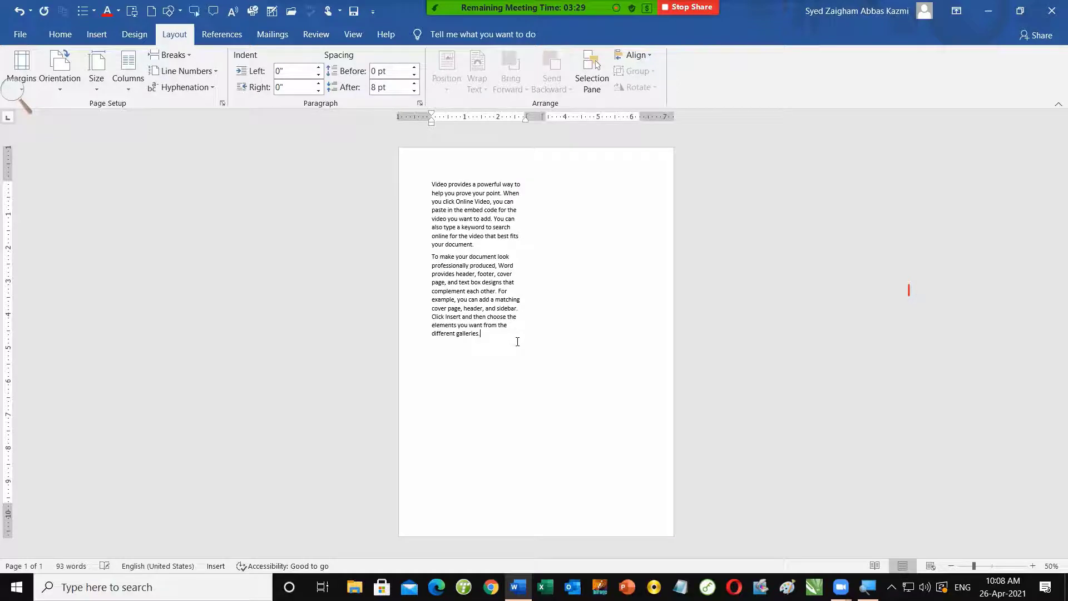
# Insert a Column break after the last paragraph from the Breaks list.
pyautogui.keyDown('ctrl'); pyautogui.scroll(2, 517, 341); pyautogui.keyUp('ctrl')
pyautogui.keyDown('ctrl'); pyautogui.scroll(2, 453, 336); pyautogui.keyUp('ctrl')
pyautogui.keyDown('ctrl'); pyautogui.scroll(2, 389, 353); pyautogui.keyUp('ctrl')
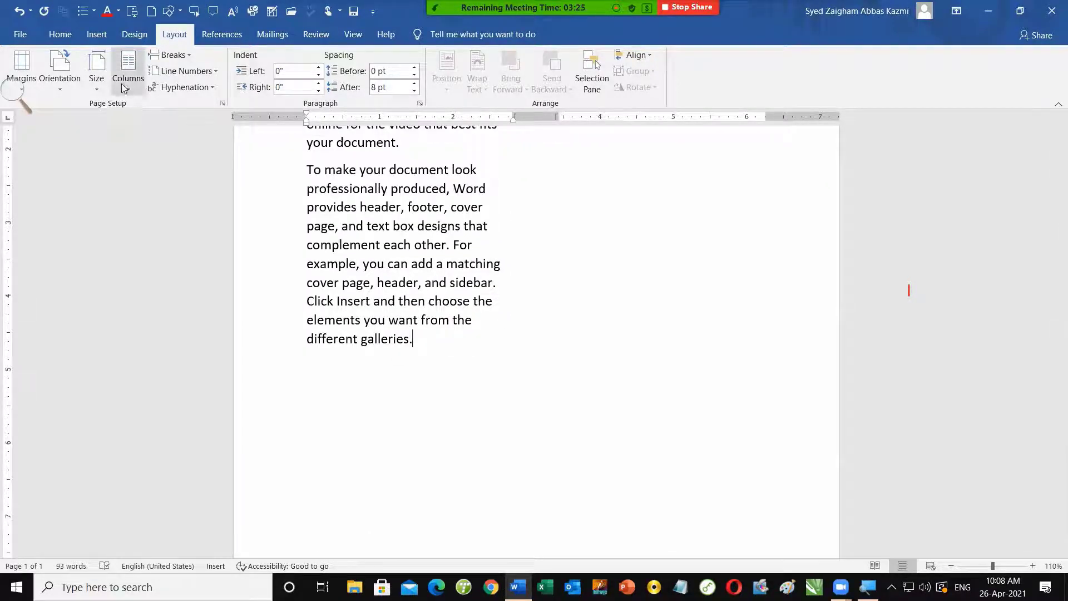
pyautogui.click(176, 55)
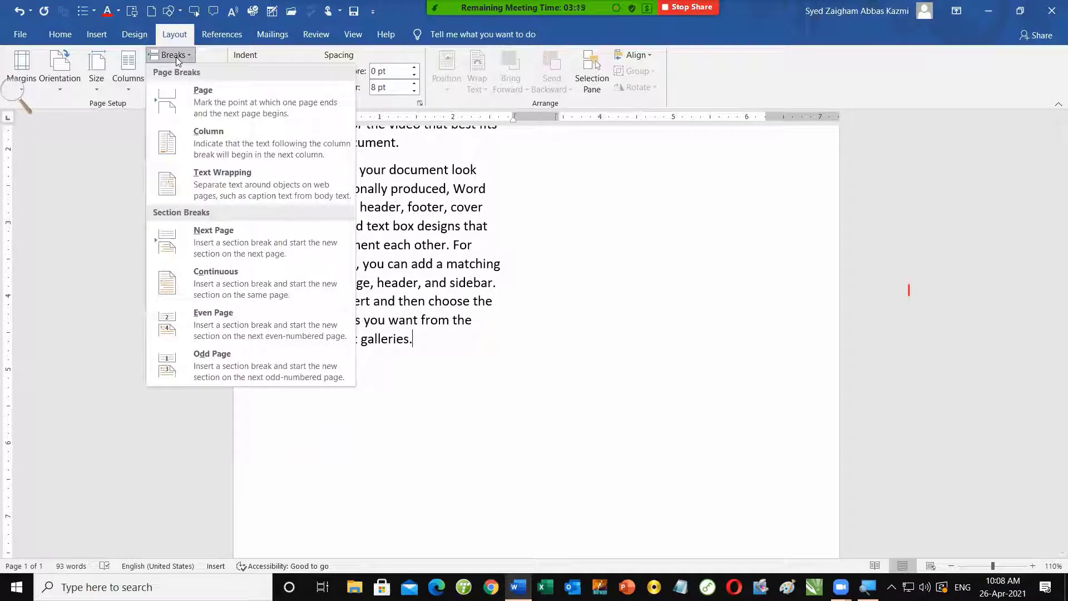
pyautogui.click(213, 153)
pyautogui.scroll(4, 533, 160)
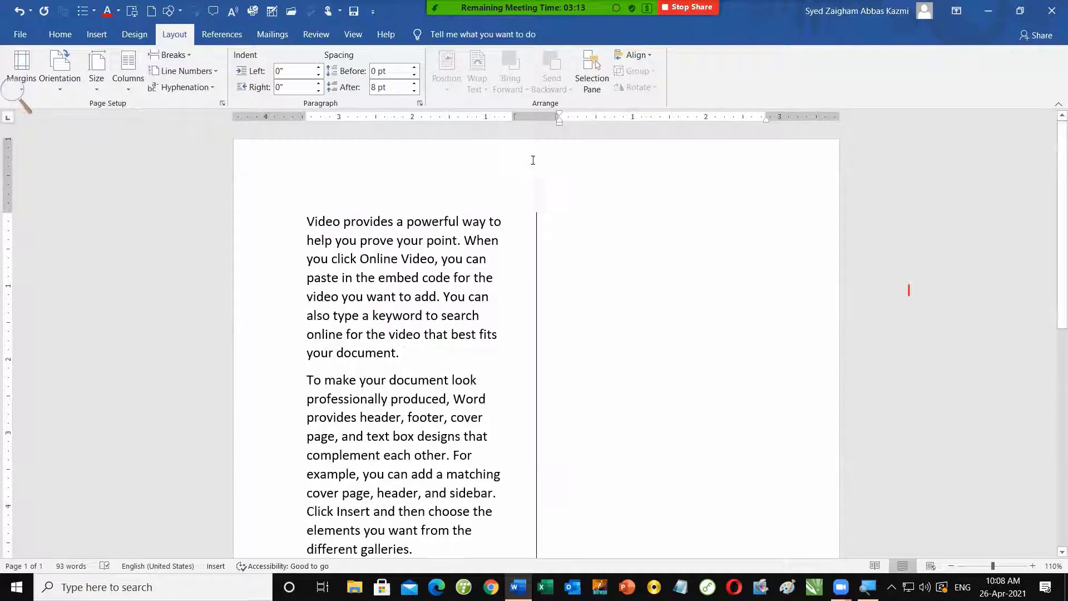
pyautogui.scroll(-3, 547, 235)
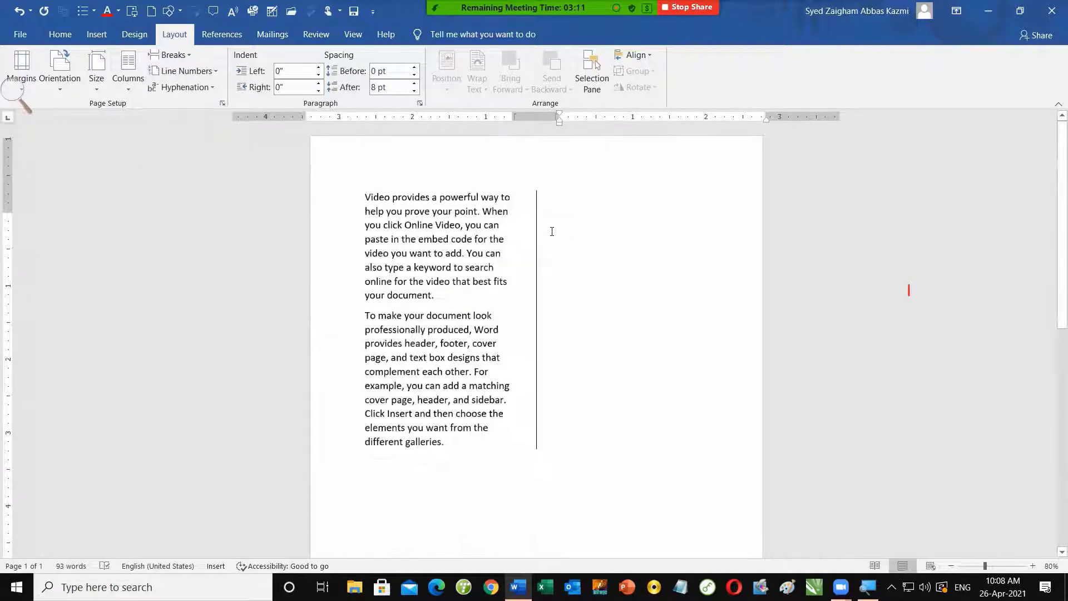
pyautogui.scroll(-2, 542, 239)
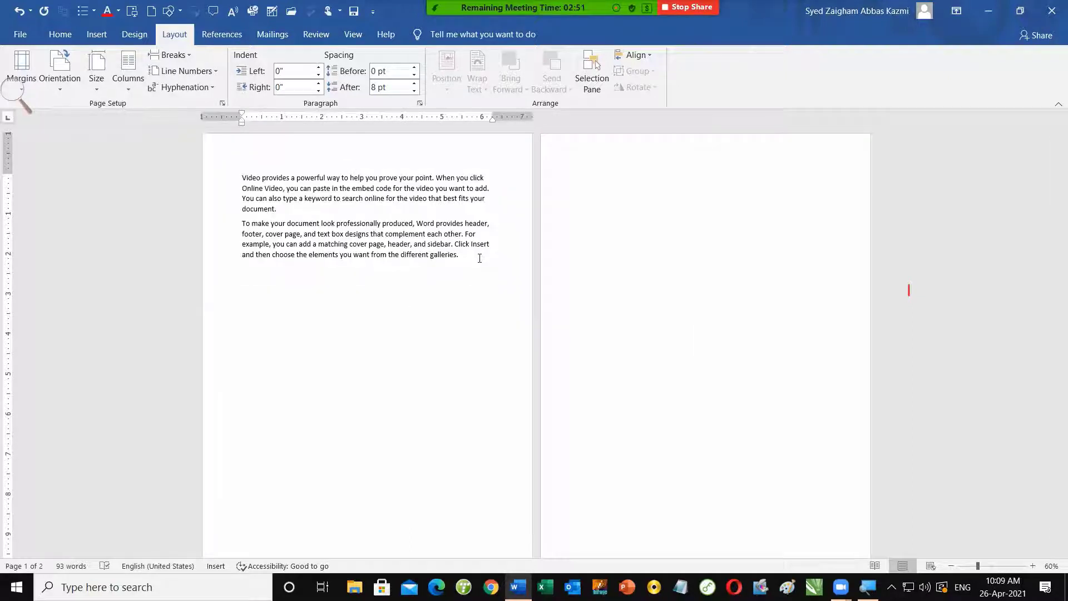
# Below 'galleries.' add the lines 'Page break: Ctrl Enter' and 'Column break: Ctrl shift Enter'.
pyautogui.press('Right')
pyautogui.press('Right')
pyautogui.press('Right')
pyautogui.press('Right')
pyautogui.press('Right')
pyautogui.press('Right')
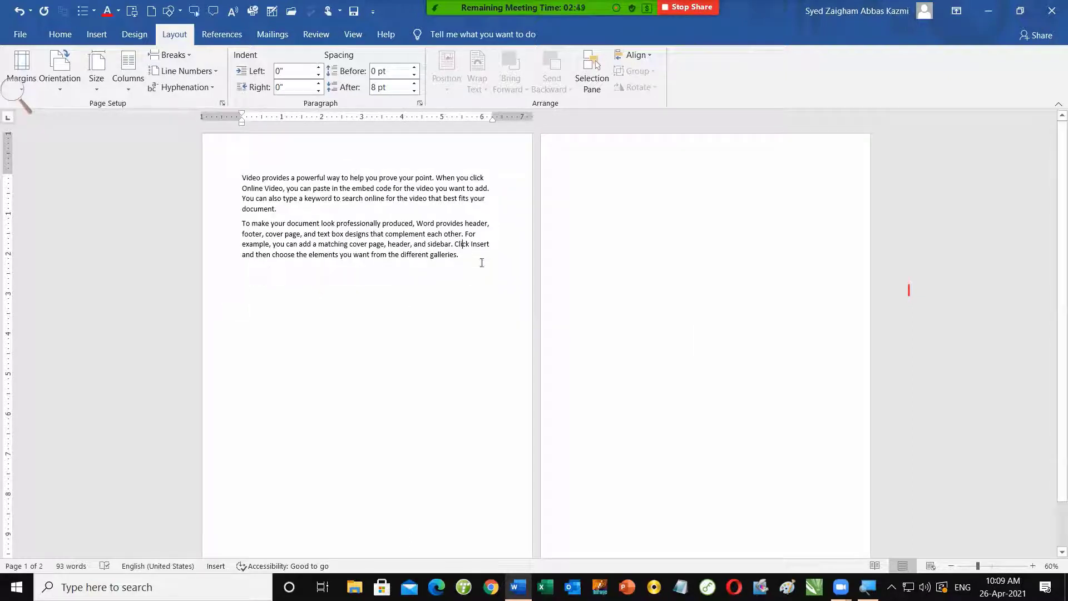
pyautogui.click(481, 262)
pyautogui.press('Return')
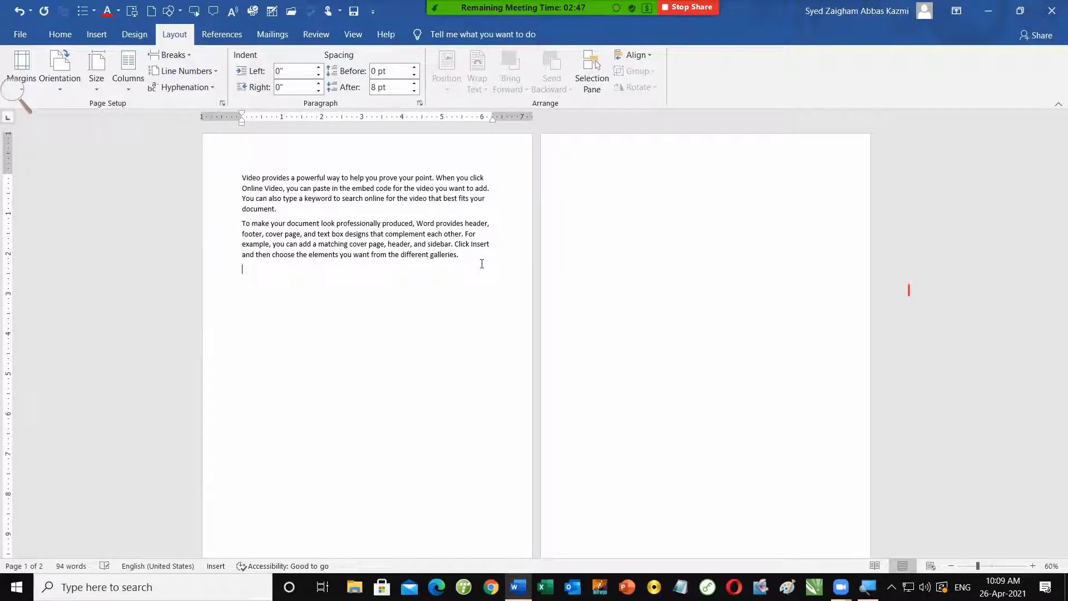
pyautogui.scroll(3, 211, 272)
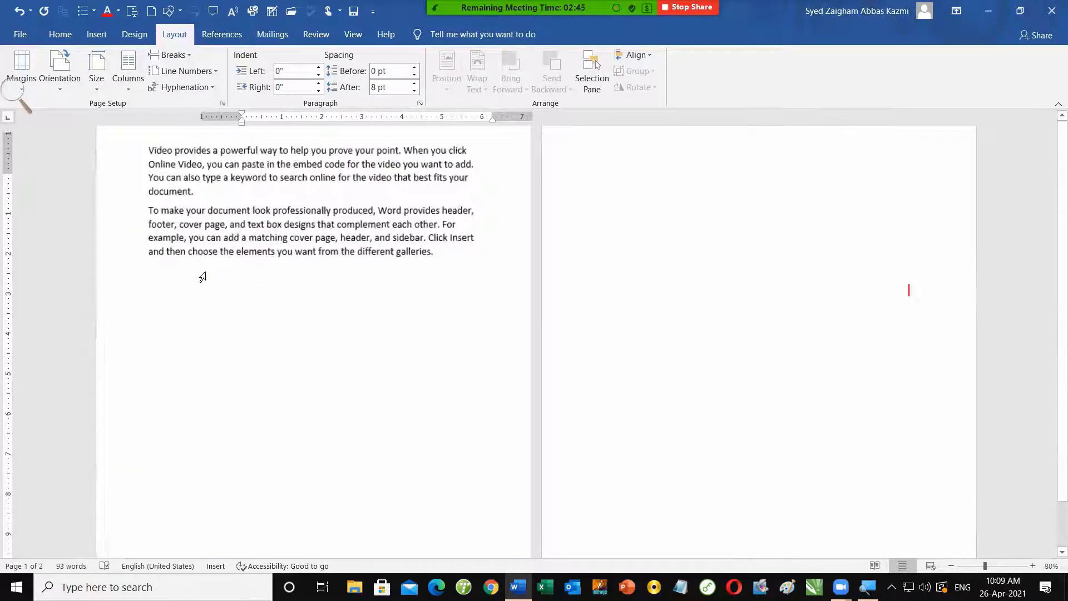
pyautogui.scroll(1, 151, 279)
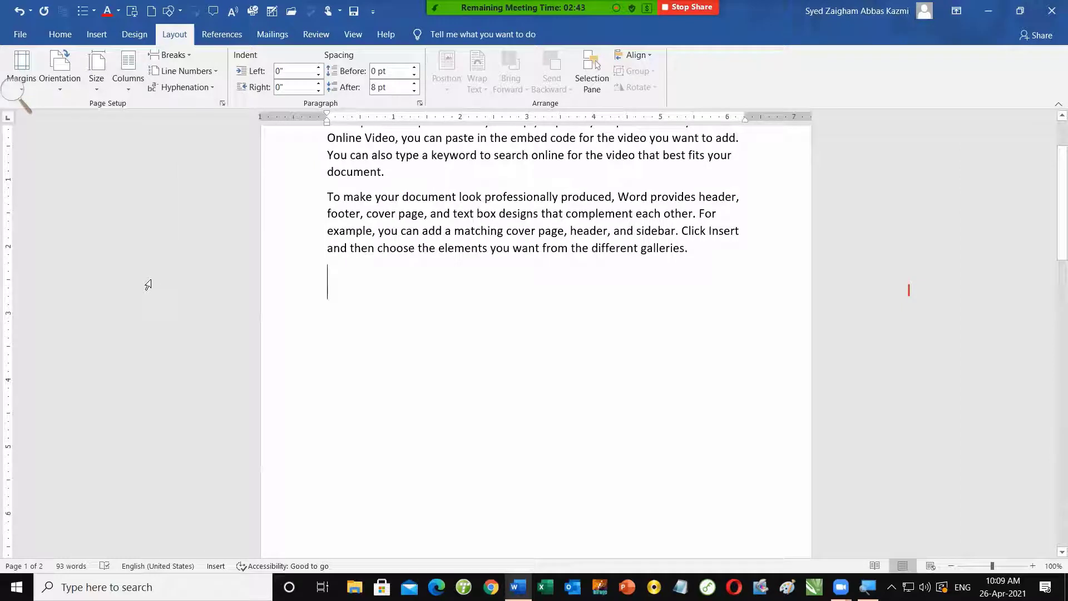
pyautogui.write('Page break')
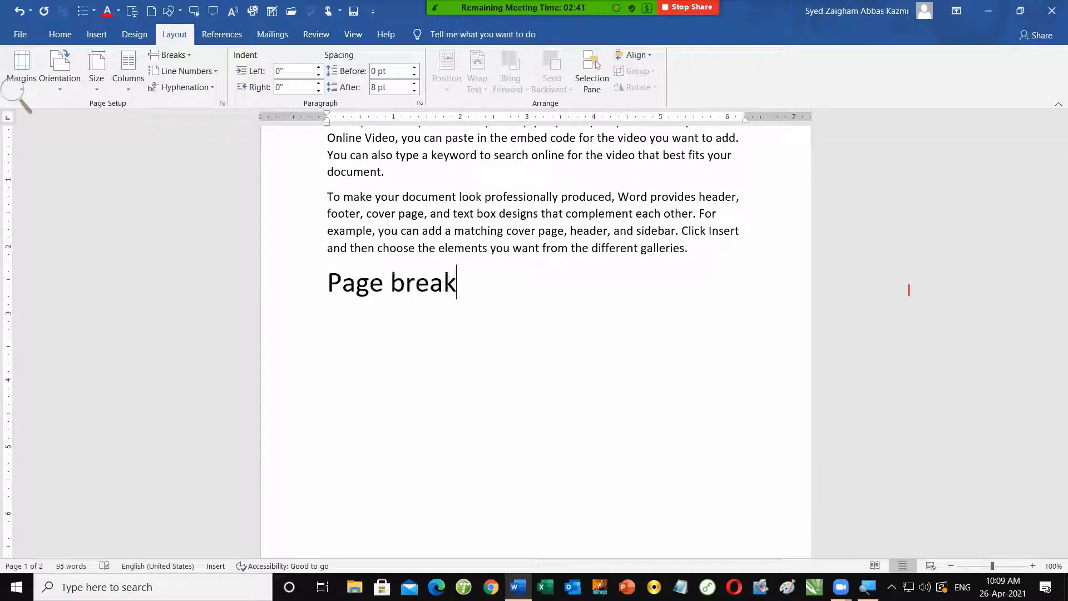
pyautogui.write(': Ctrl E')
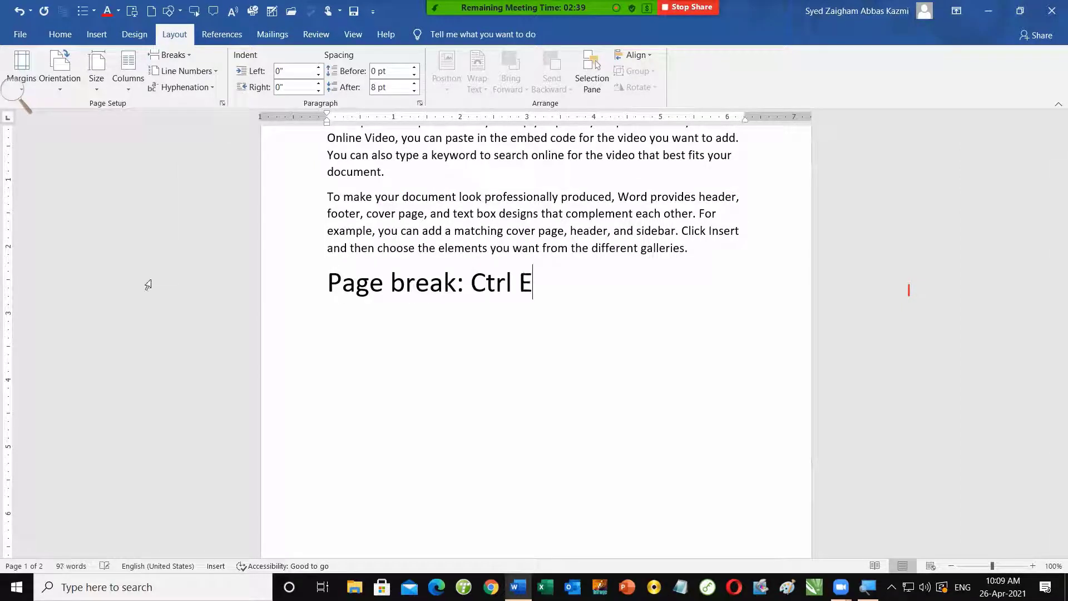
pyautogui.write('nter')
pyautogui.press('Return')
pyautogui.write('Co')
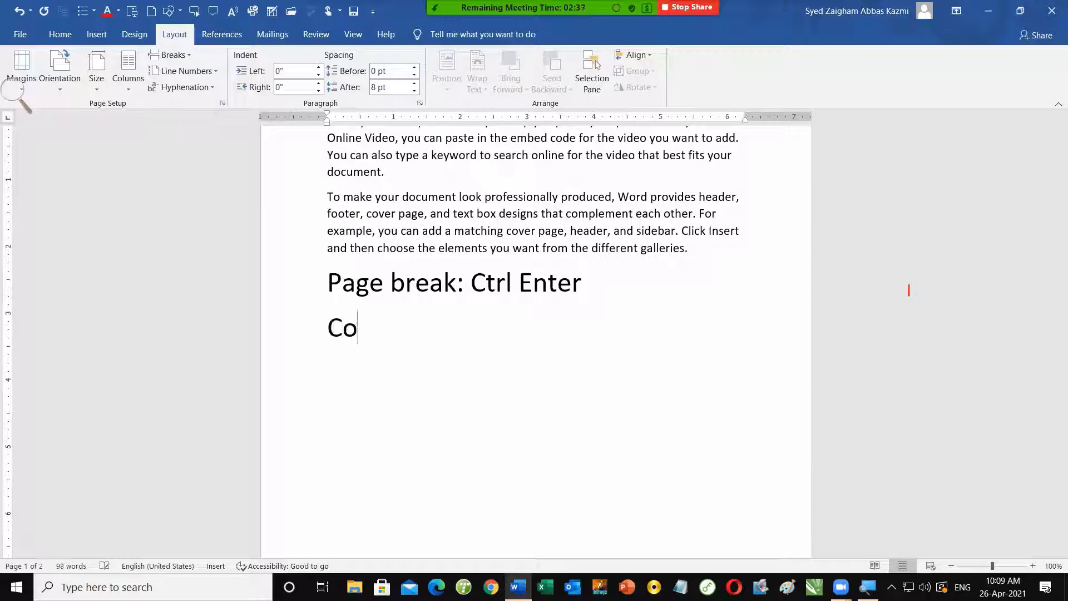
pyautogui.write('lumn break: Ctrl s')
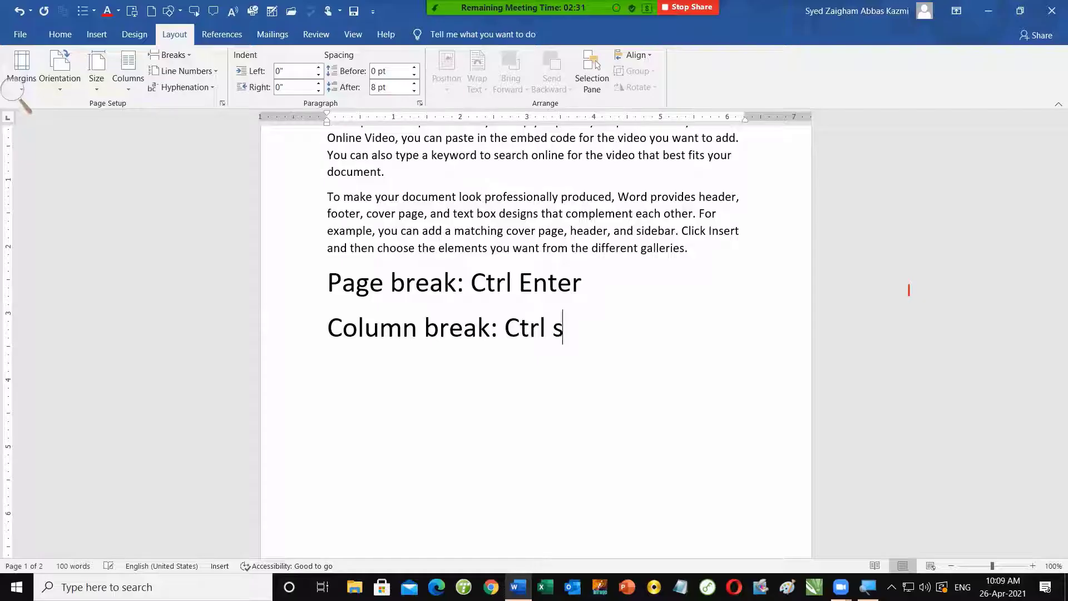
pyautogui.write('hift Enter')
# Select both break-shortcut note lines and delete them.
pyautogui.scroll(3, 329, 443)
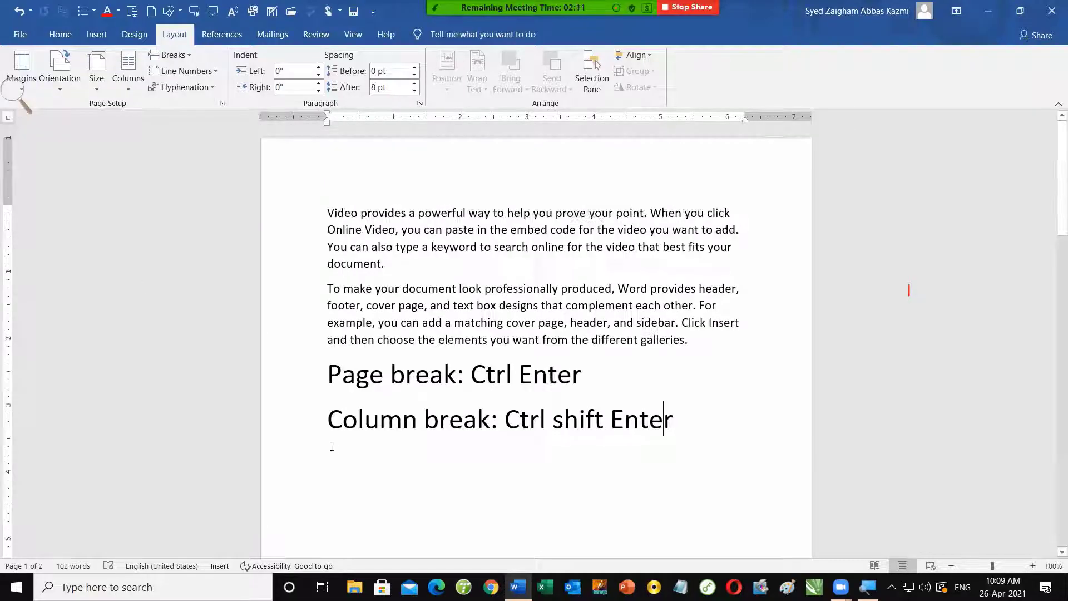
pyautogui.tripleClick(384, 419)
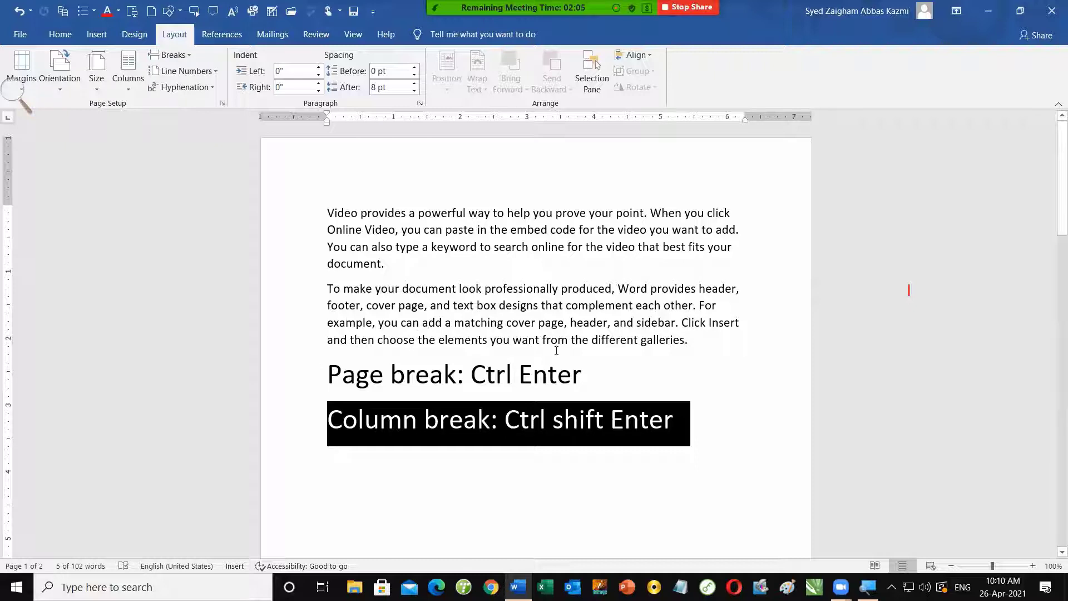
pyautogui.click(472, 373)
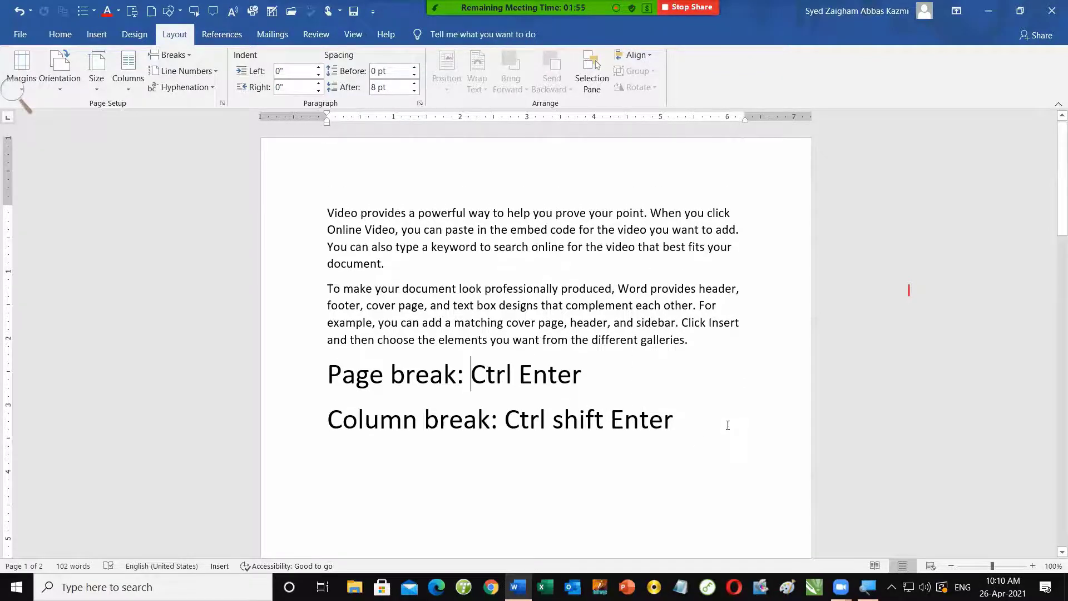
pyautogui.moveTo(723, 425); pyautogui.dragTo(261, 372)
pyautogui.press('Delete')
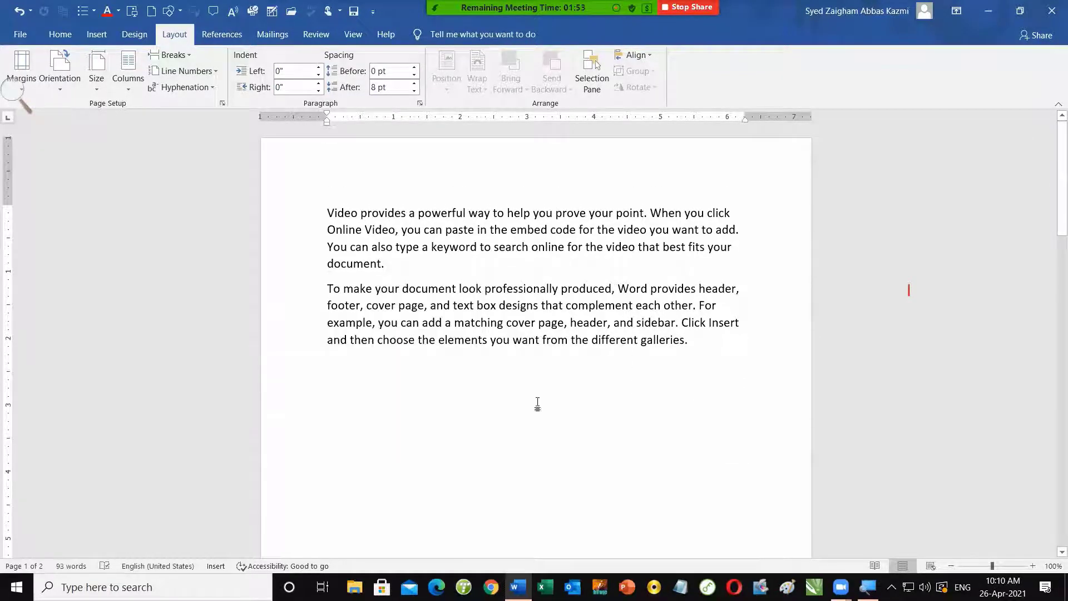
# Remove the blank second page, then try a page break after the text and remove it.
pyautogui.keyDown('ctrl'); pyautogui.scroll(-2, 535, 402); pyautogui.keyUp('ctrl')
pyautogui.keyDown('ctrl'); pyautogui.scroll(-4, 537, 280); pyautogui.keyUp('ctrl')
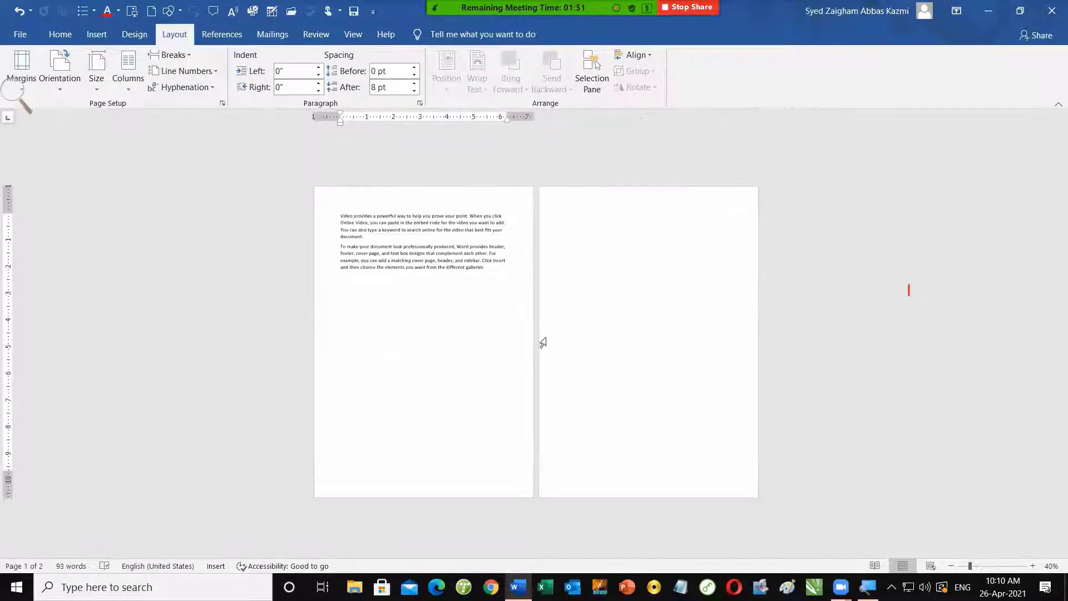
pyautogui.click(575, 244)
pyautogui.press('BackSpace')
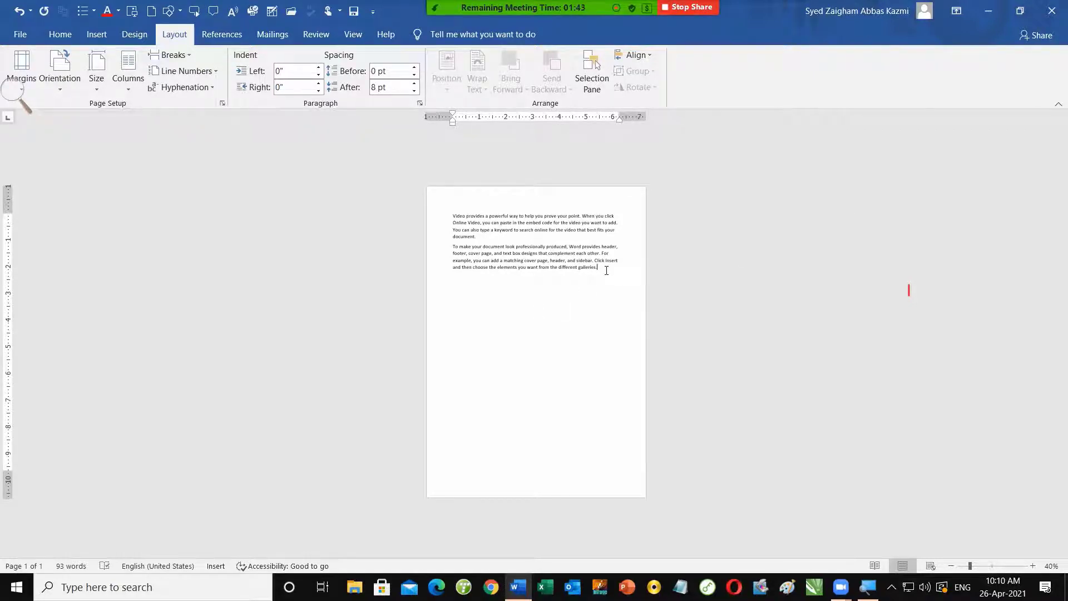
pyautogui.hotkey('ctrl', 'Return')
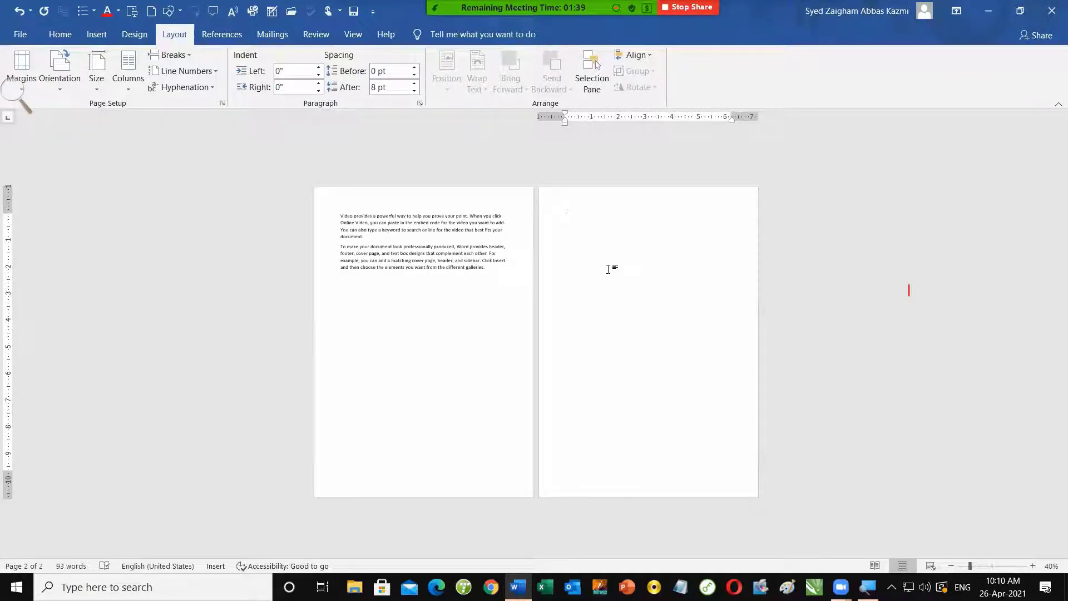
pyautogui.press('BackSpace')
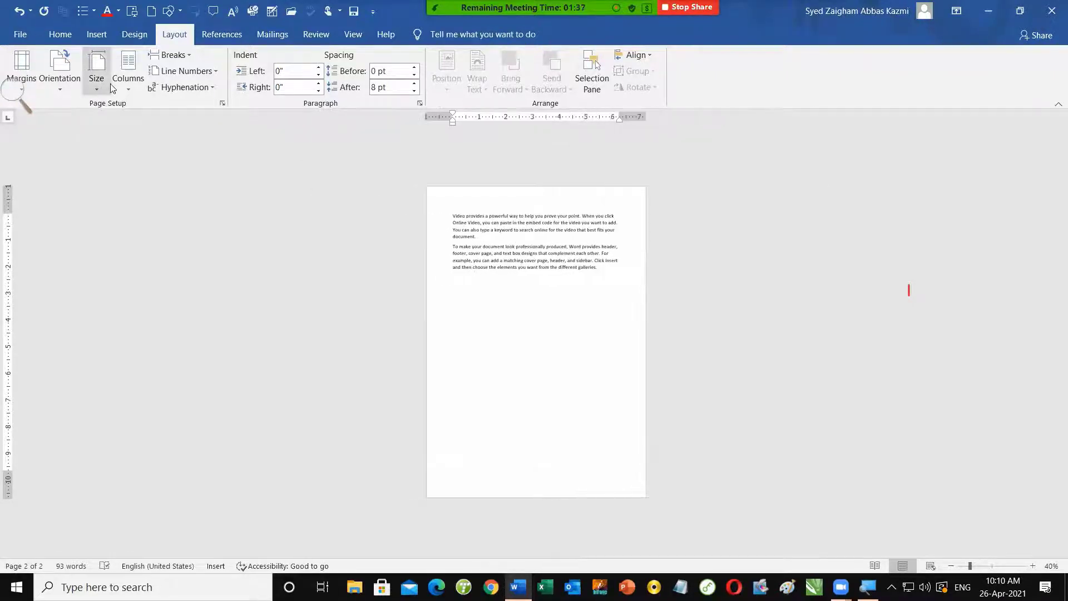
# Set the text in two columns and start a new column with a column break.
pyautogui.click(125, 84)
pyautogui.click(166, 147)
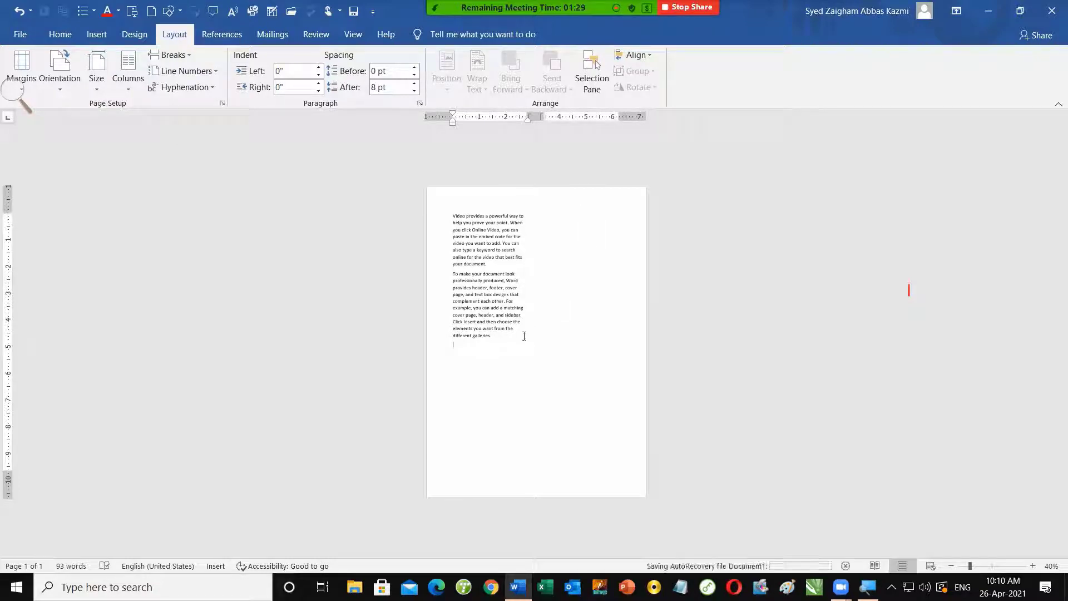
pyautogui.hotkey('ctrl', 'z')
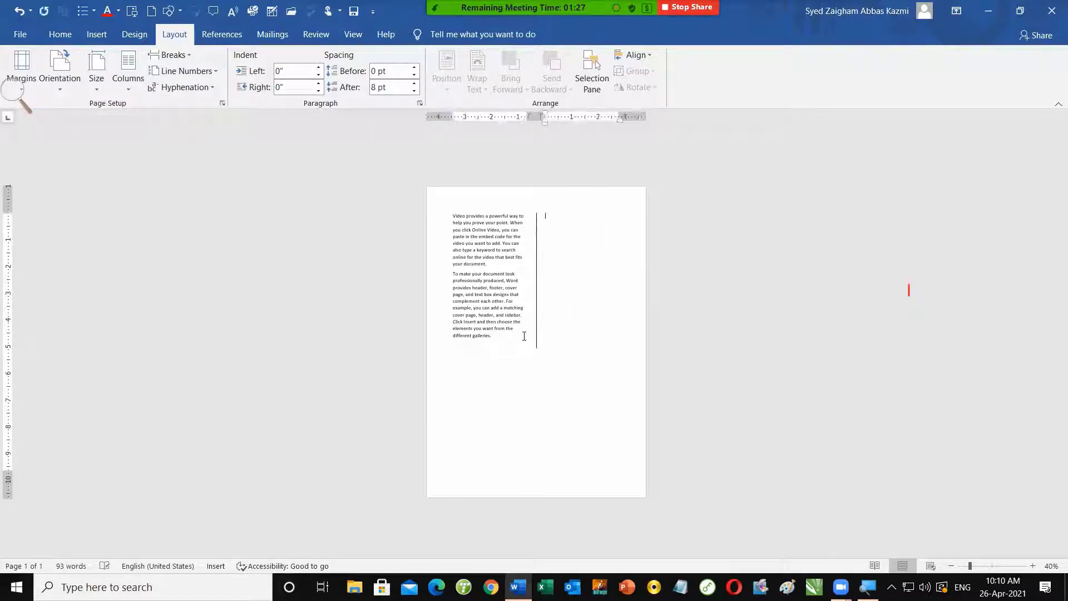
pyautogui.keyDown('ctrl'); pyautogui.scroll(4, 551, 224); pyautogui.keyUp('ctrl')
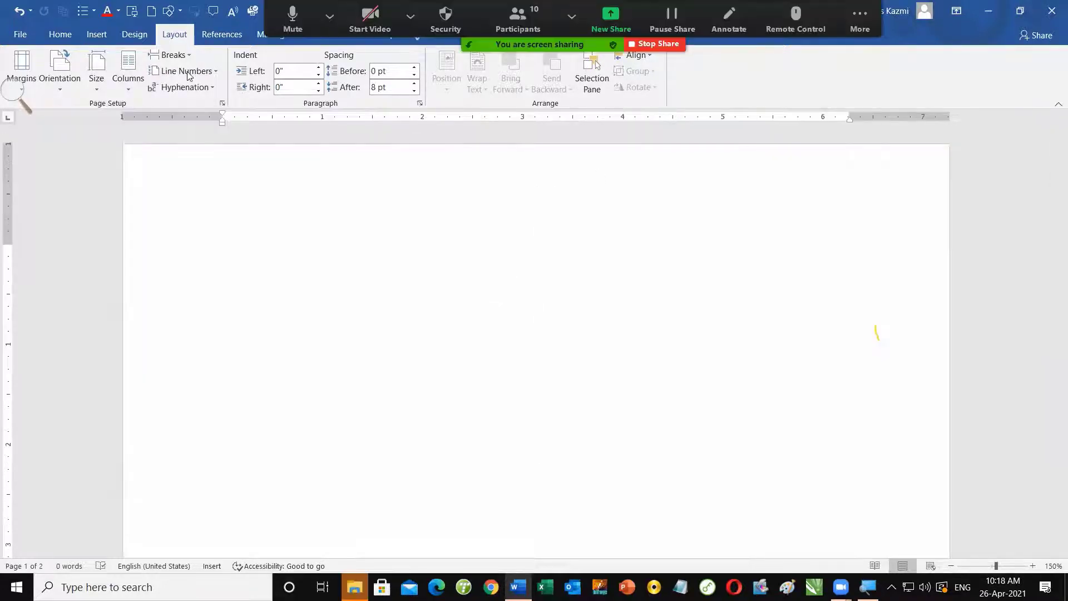
# Fill the empty document with sample paragraphs using =rand().
pyautogui.click(186, 57)
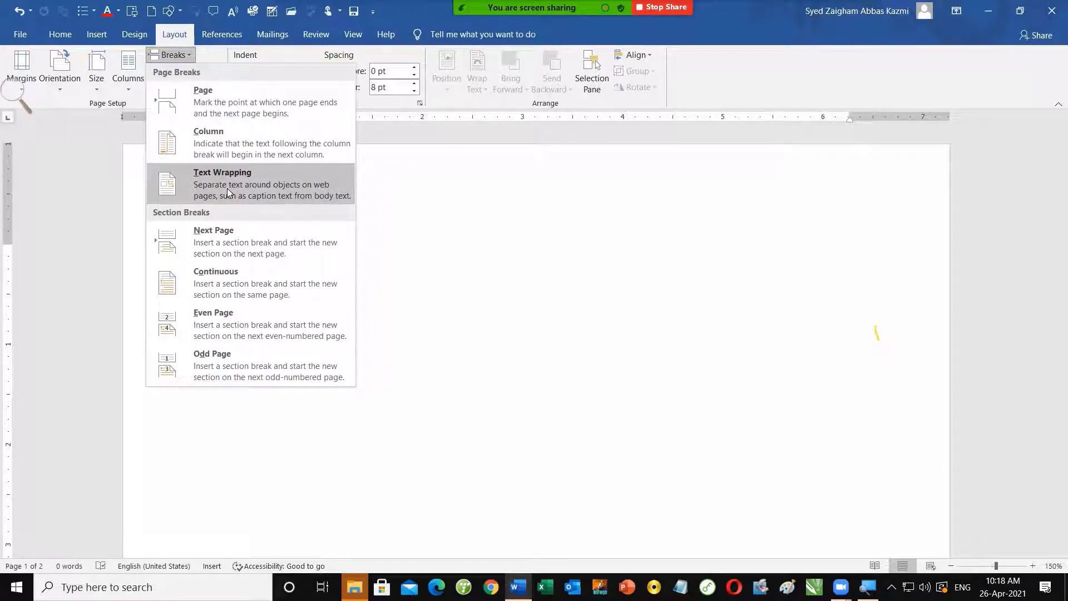
pyautogui.click(425, 195)
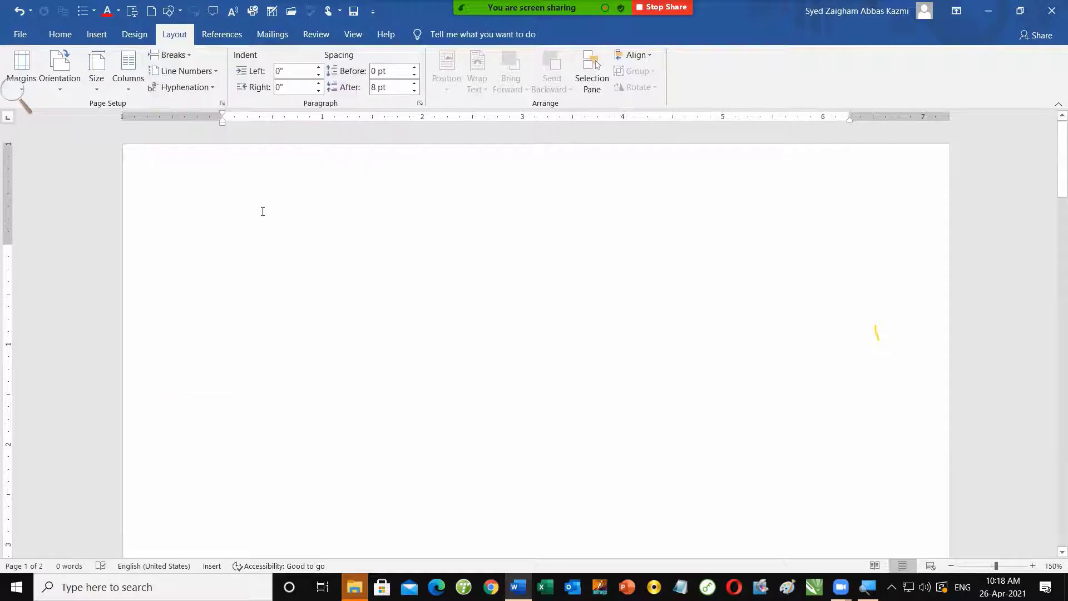
pyautogui.scroll(-4, 265, 197)
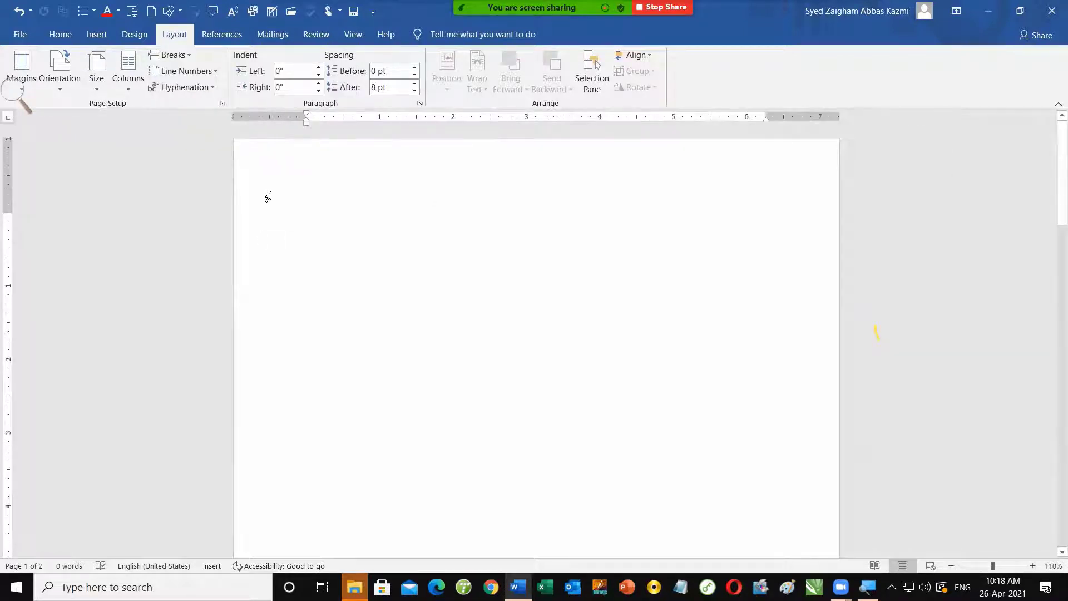
pyautogui.doubleClick(277, 193)
pyautogui.hotkey('ctrl', 'z')
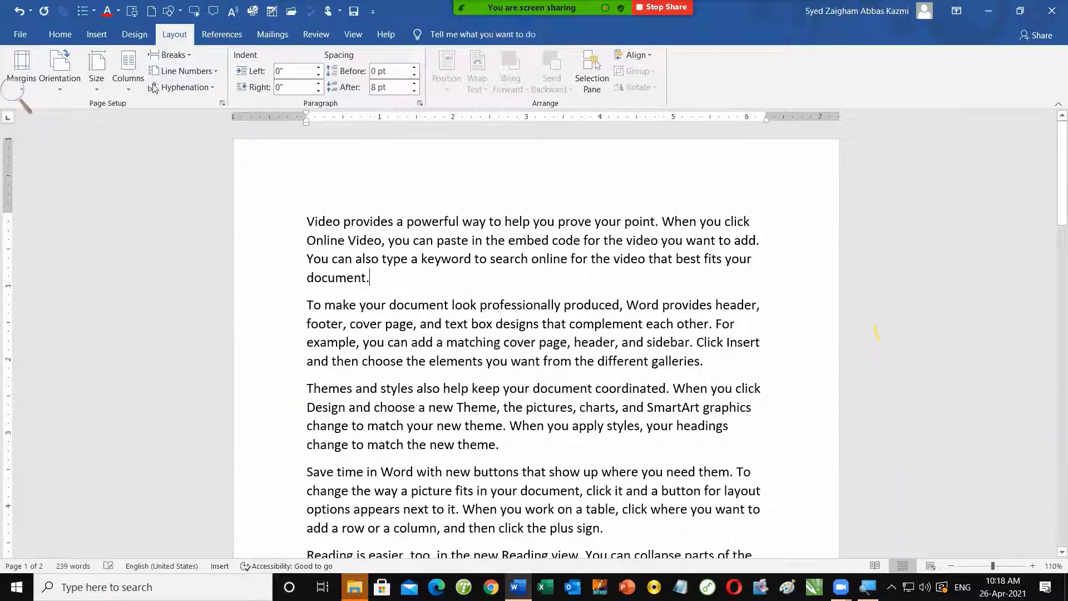
# Place the round institute logo picture in the first paragraph and show the Breaks list.
pyautogui.click(96, 34)
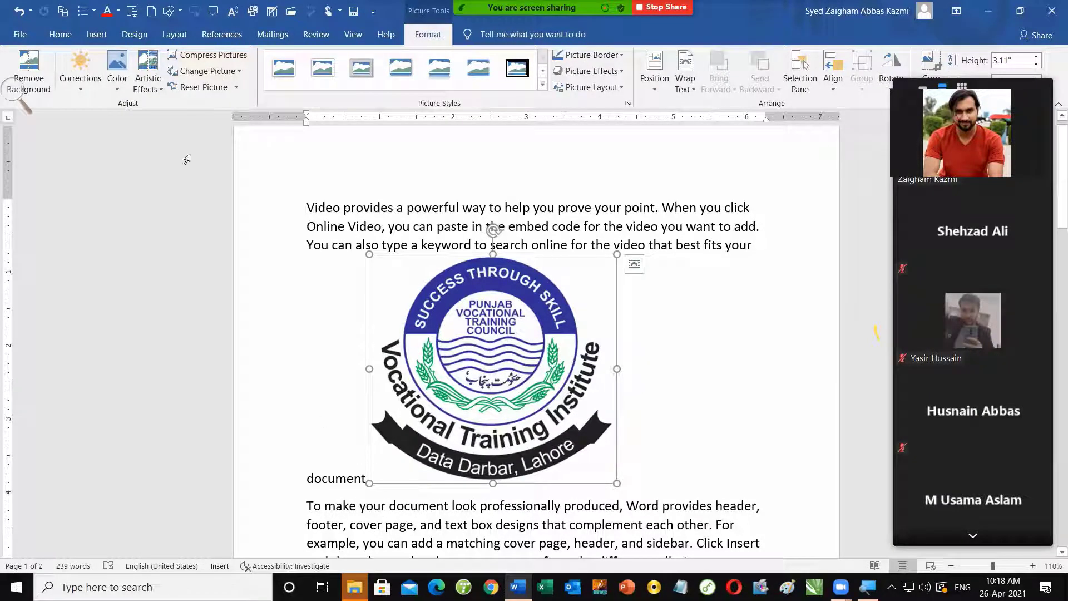
pyautogui.click(138, 38)
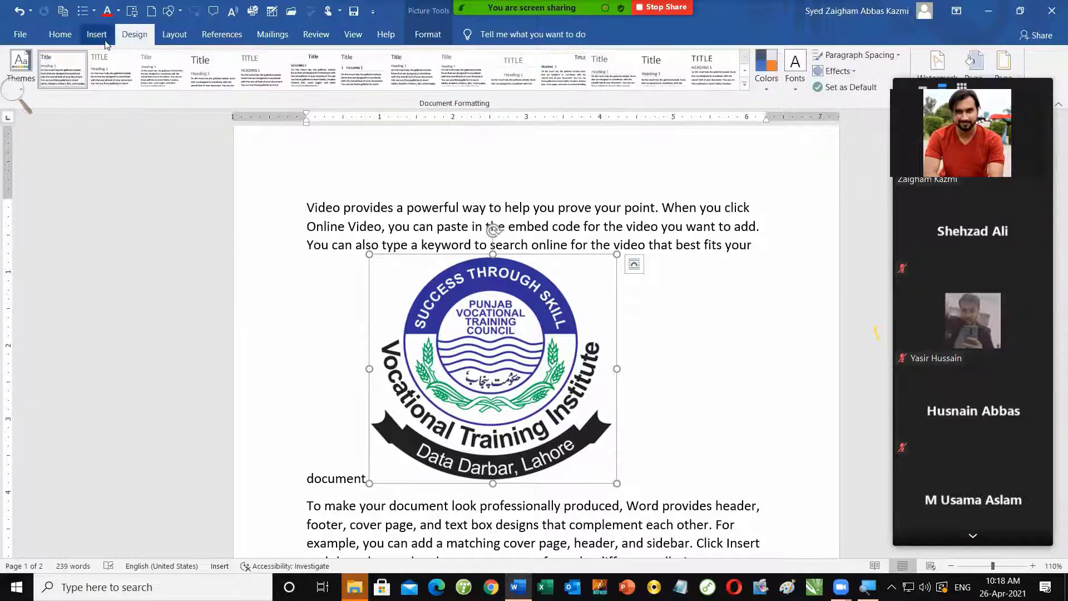
pyautogui.click(174, 35)
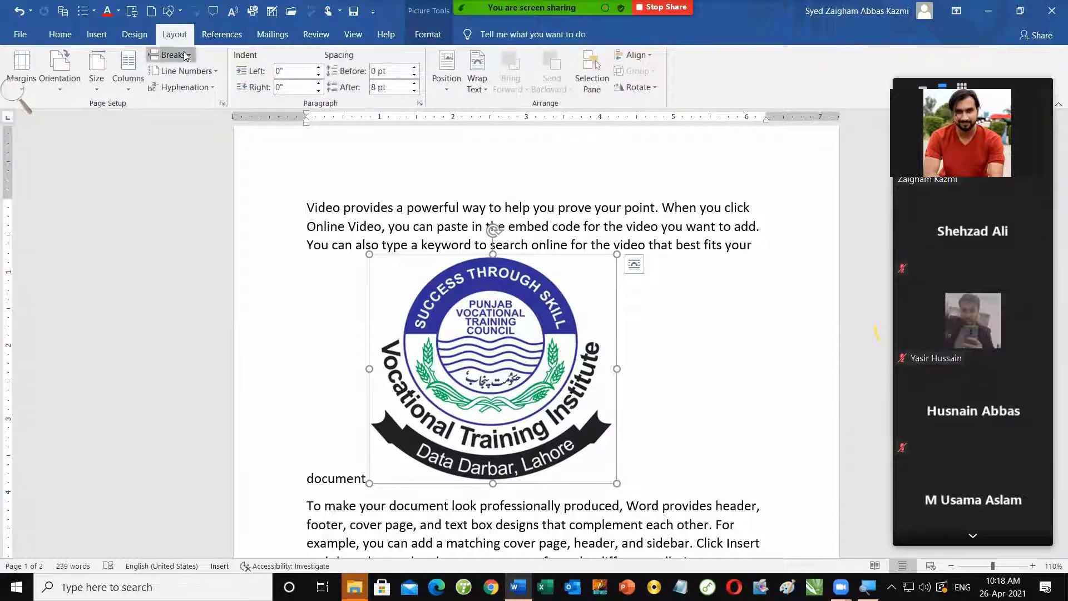
pyautogui.click(171, 54)
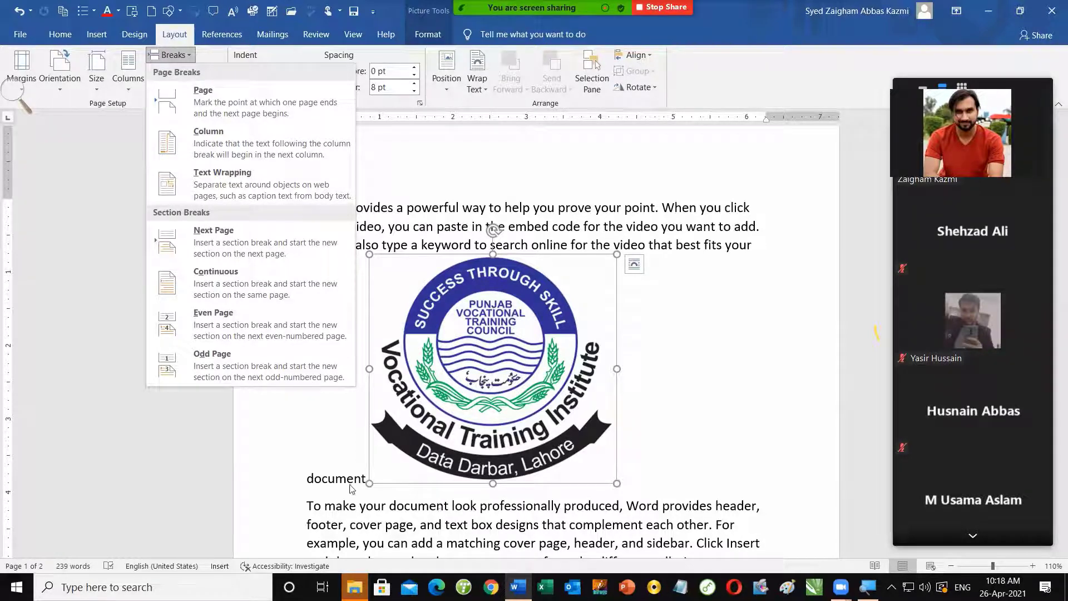
# Insert a Text Wrapping break at the logo to put it on its own line.
pyautogui.click(311, 478)
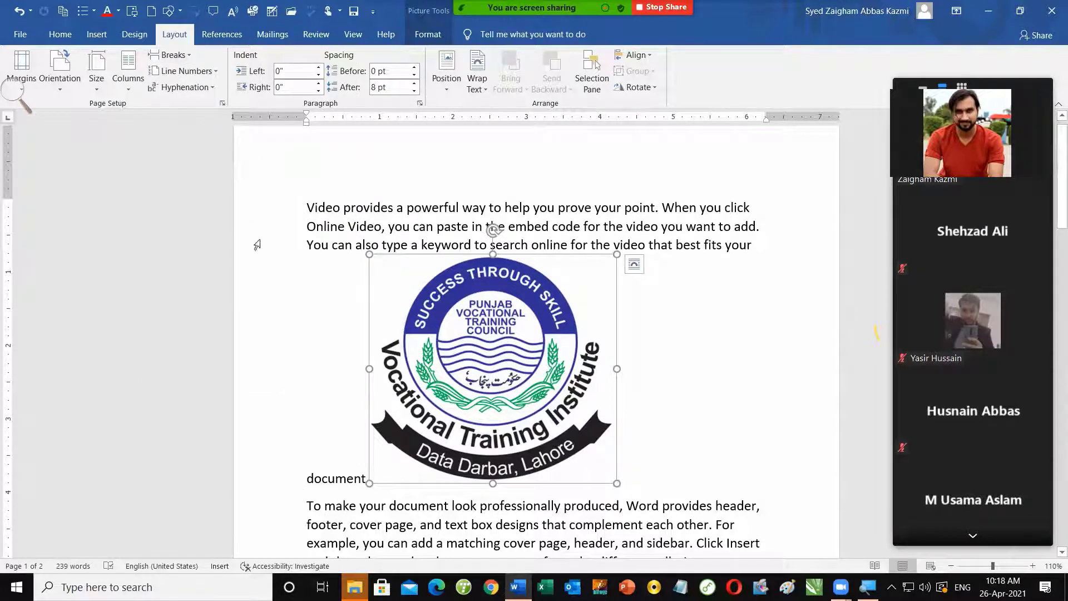
pyautogui.click(170, 54)
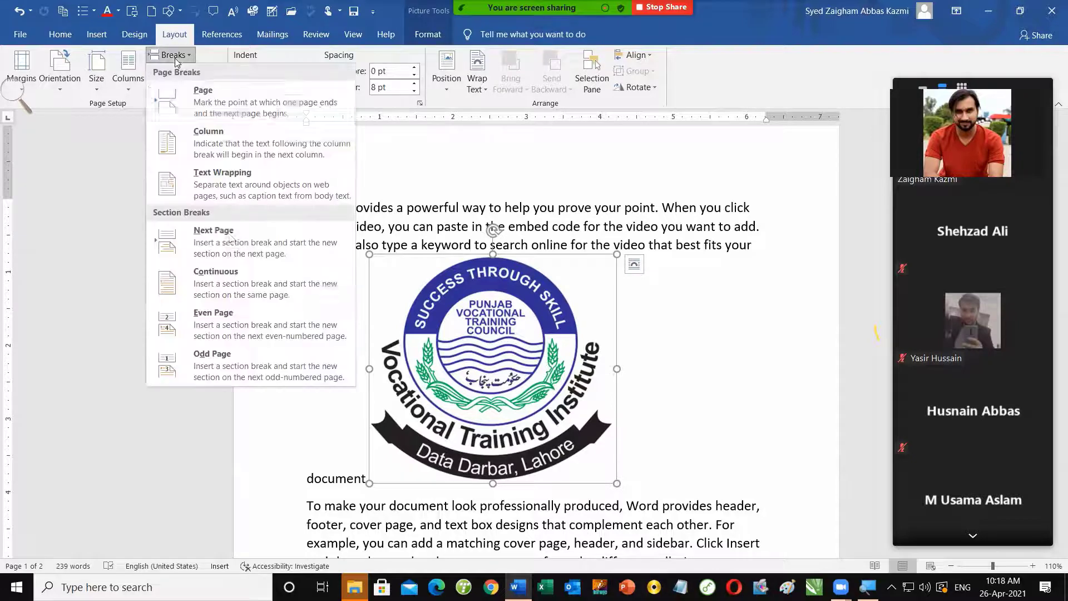
pyautogui.click(231, 195)
# Try moving the logo, undo the moves, then remove the logo and its empty line.
pyautogui.scroll(-1, 393, 452)
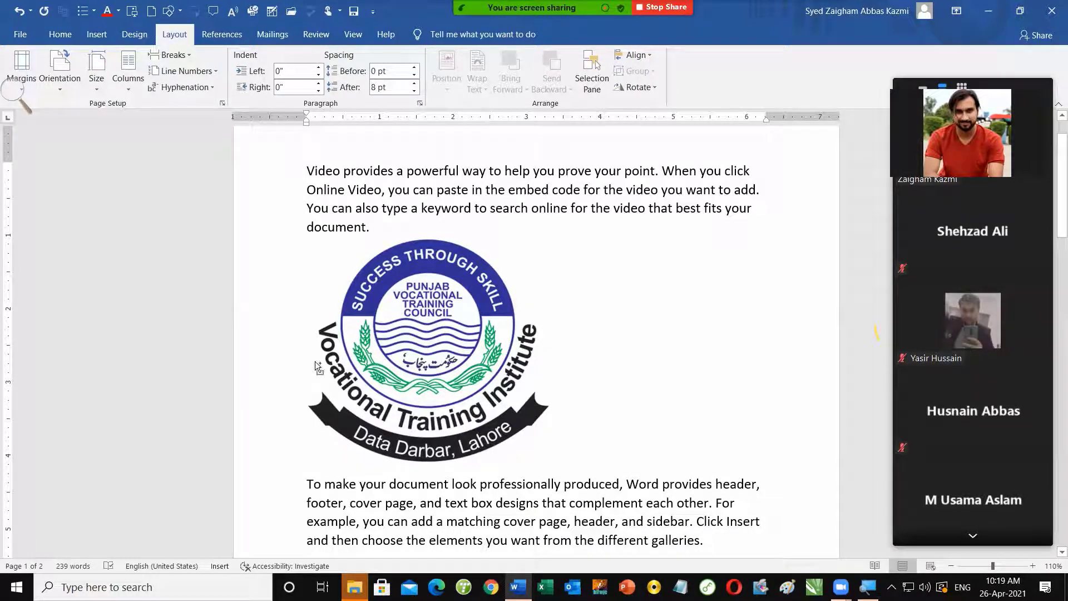
pyautogui.moveTo(315, 362); pyautogui.dragTo(316, 361)
pyautogui.hotkey('ctrl', 'z')
pyautogui.moveTo(315, 362); pyautogui.dragTo(316, 362)
pyautogui.hotkey('ctrl', 'z')
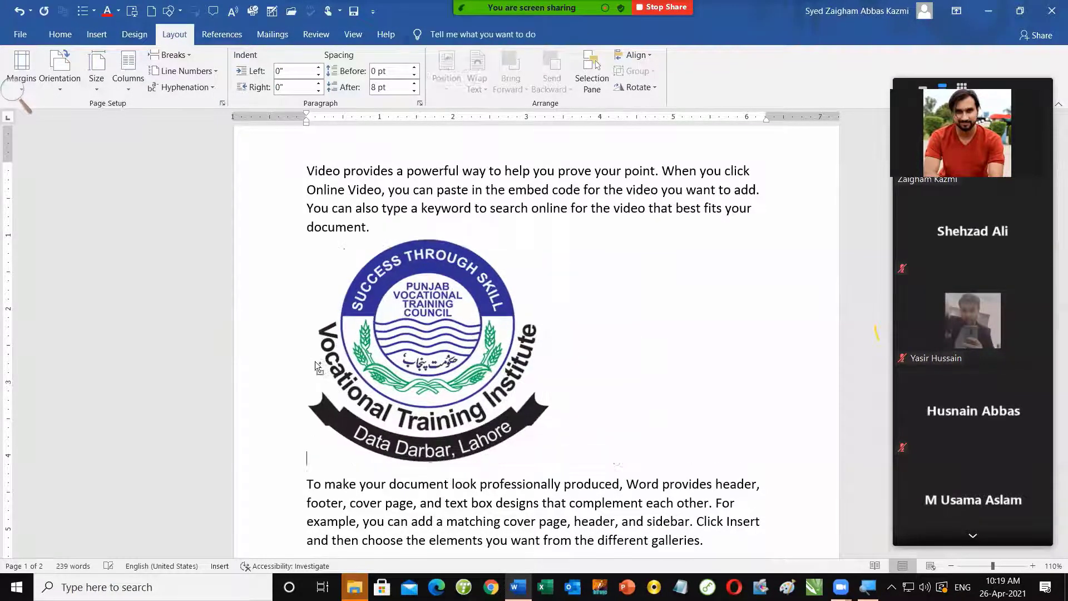
pyautogui.hotkey('ctrl', 'z')
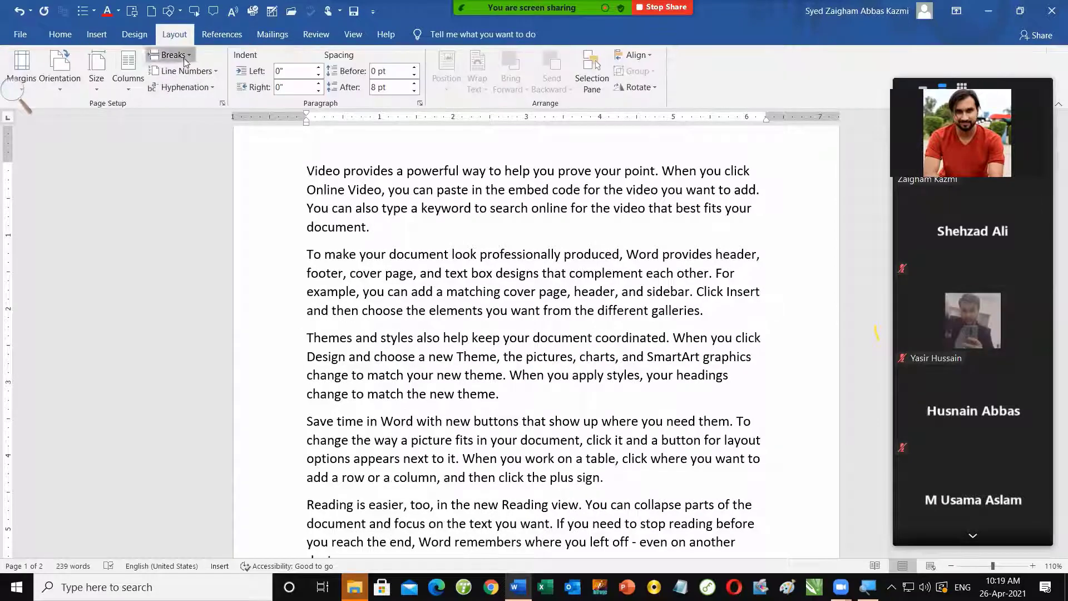
# Split the five sample paragraphs into two columns.
pyautogui.click(172, 55)
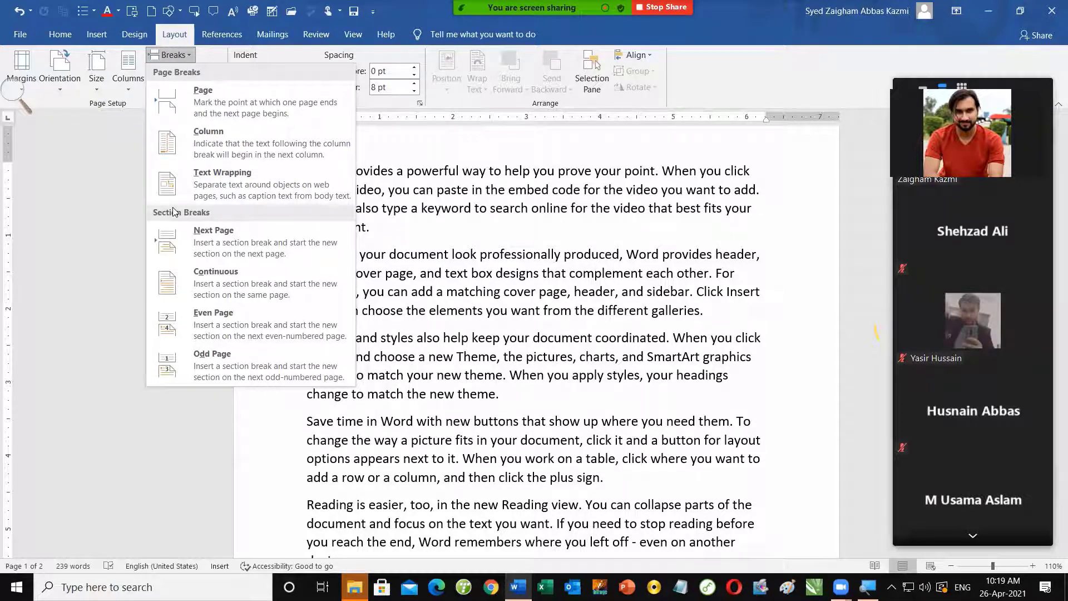
pyautogui.click(489, 317)
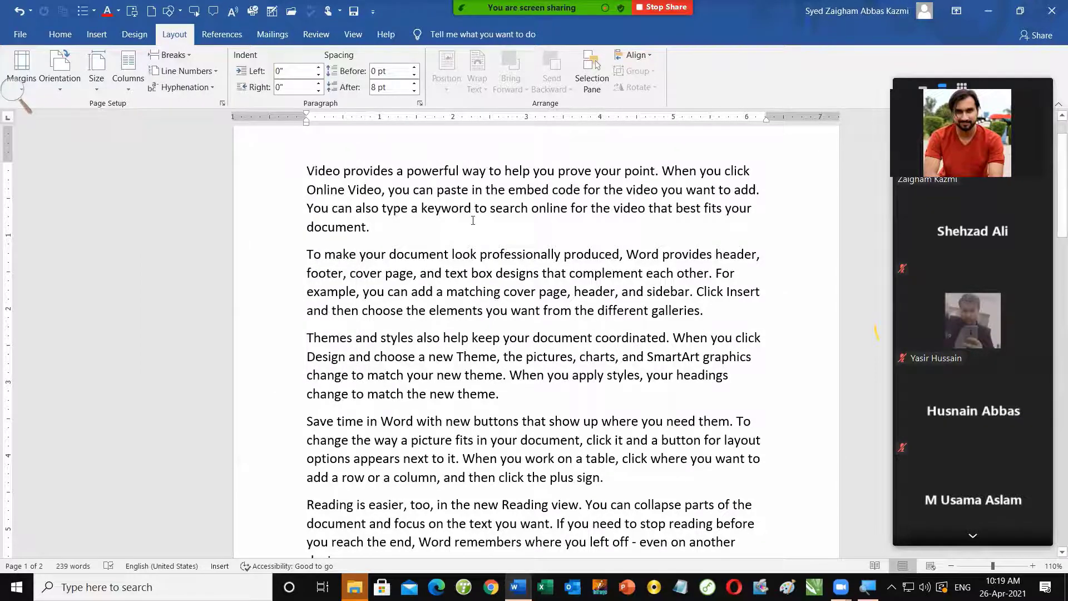
pyautogui.keyDown('ctrl'); pyautogui.scroll(-4, 473, 220); pyautogui.keyUp('ctrl')
pyautogui.keyDown('ctrl'); pyautogui.scroll(-2, 336, 206); pyautogui.keyUp('ctrl')
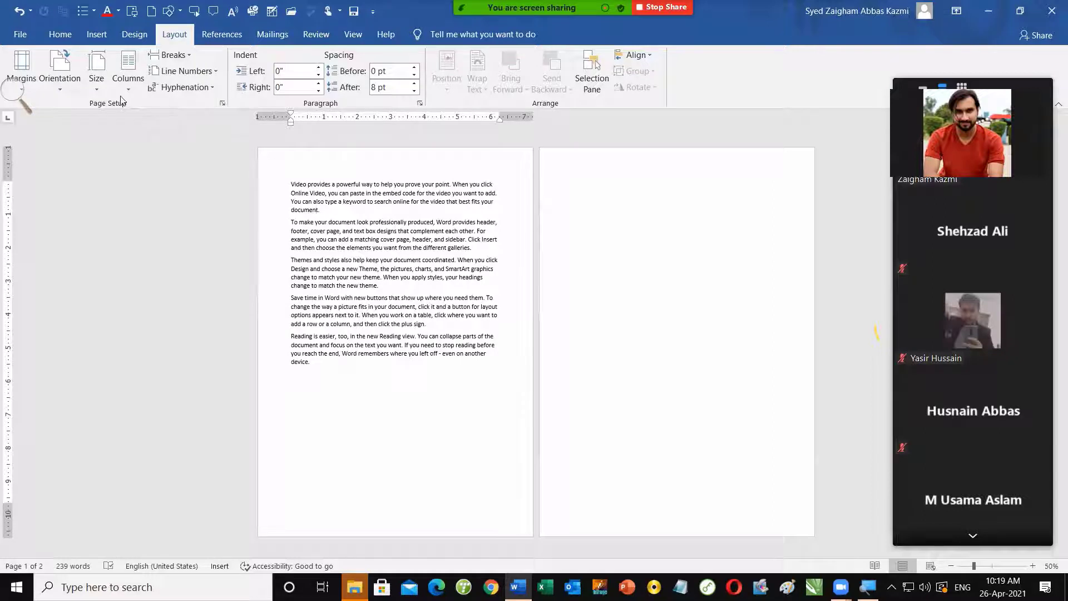
pyautogui.click(128, 72)
pyautogui.click(155, 142)
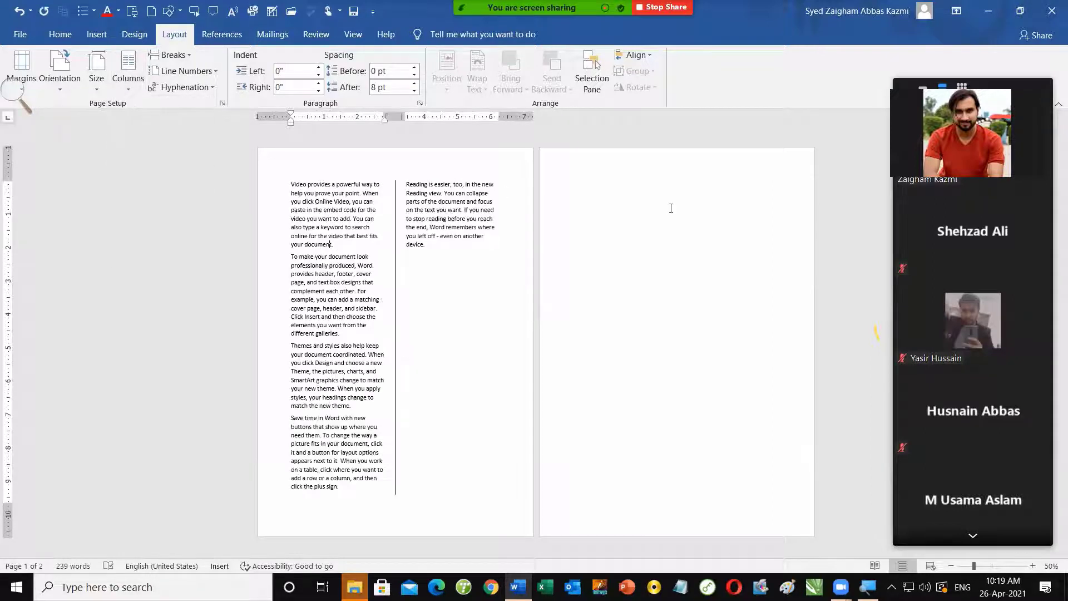
# Change the paper size to Legal, then back to Letter.
pyautogui.click(97, 72)
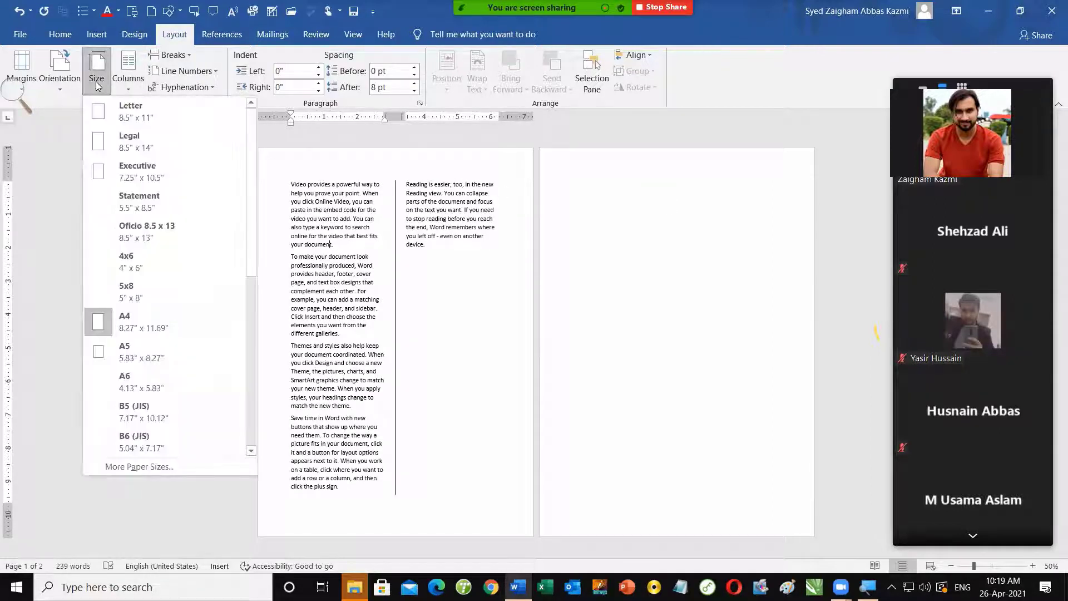
pyautogui.click(133, 142)
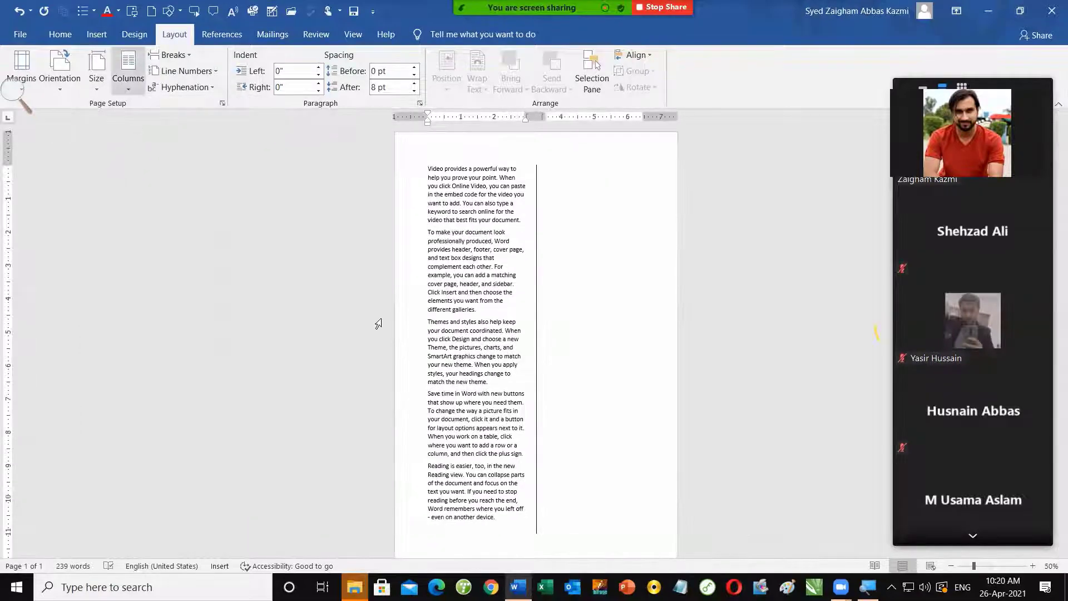
pyautogui.click(128, 69)
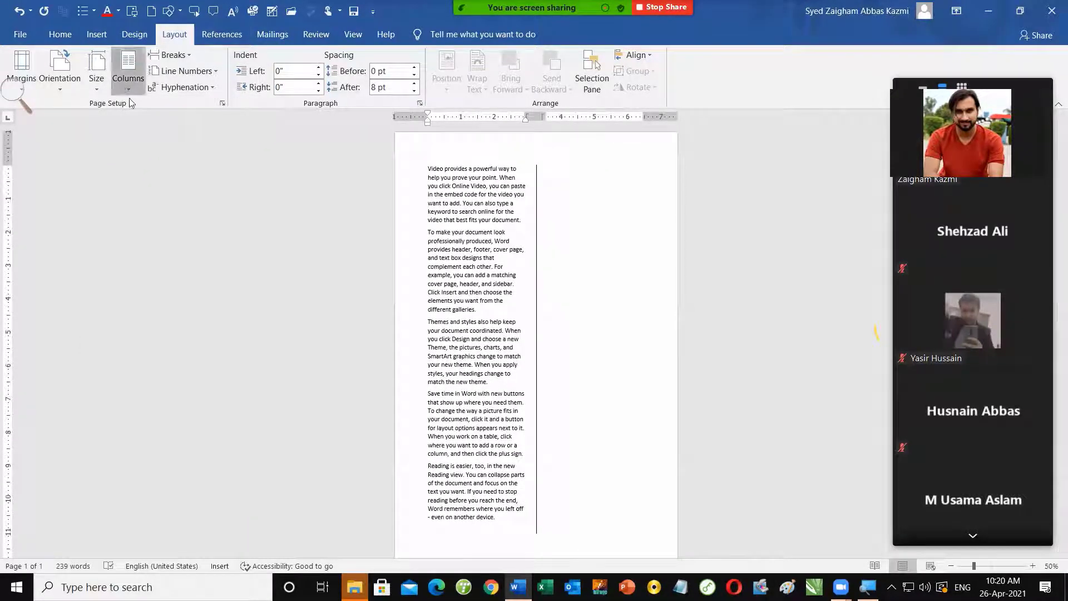
pyautogui.click(99, 81)
pyautogui.click(124, 123)
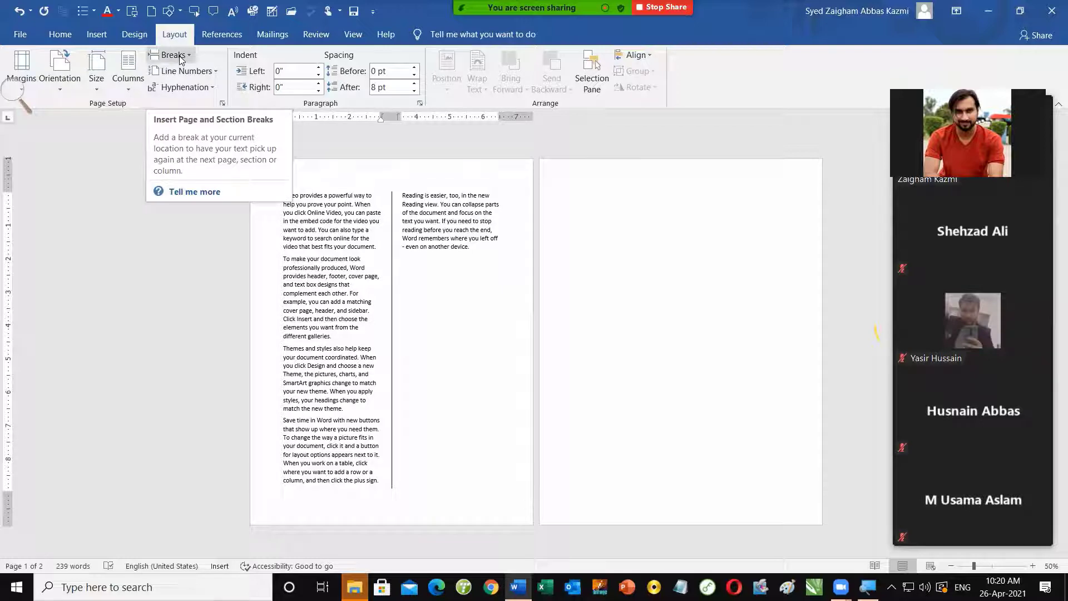
pyautogui.scroll(1, 139, 78)
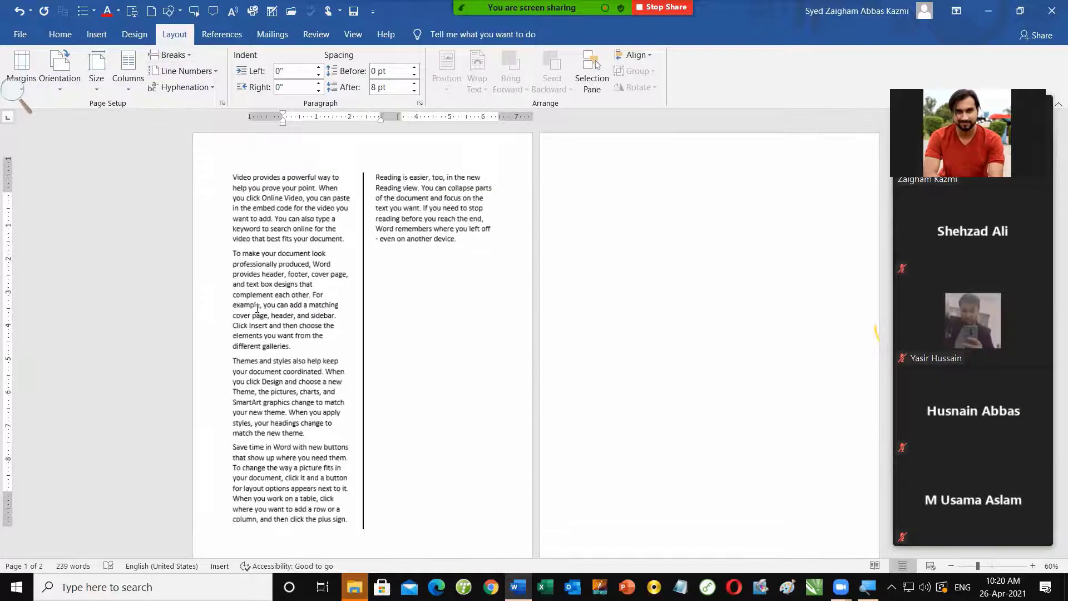
# Return the text to one column and remove the empty second page.
pyautogui.click(123, 78)
pyautogui.click(153, 110)
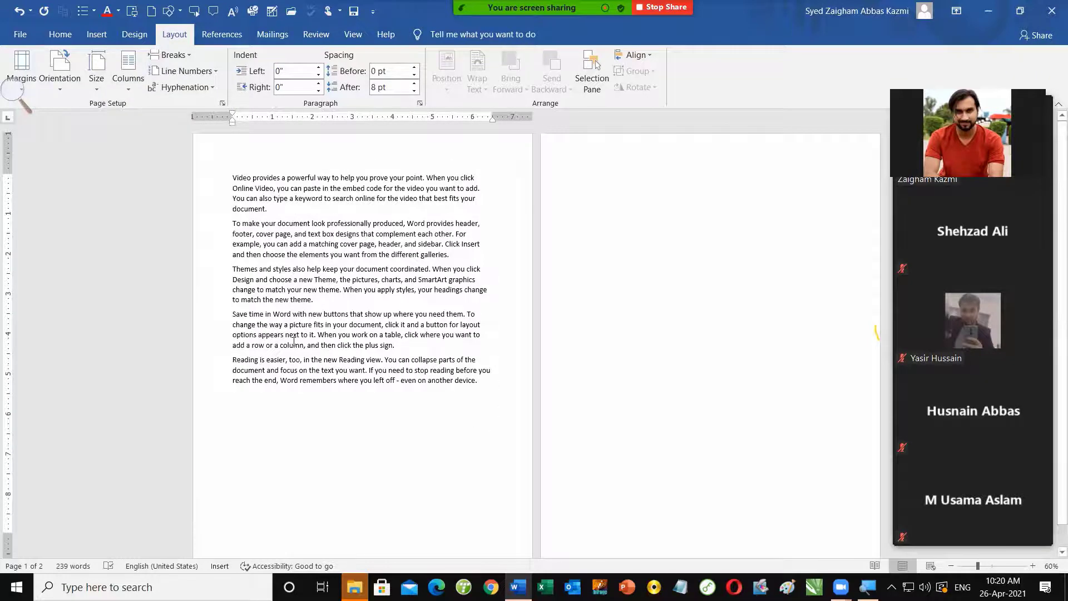
pyautogui.scroll(2, 294, 341)
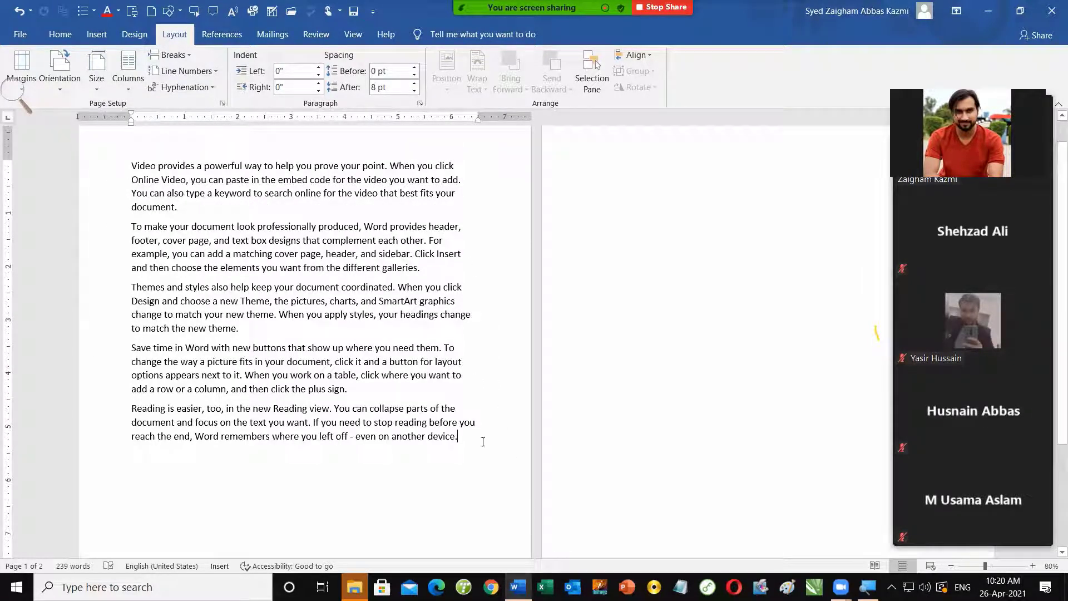
pyautogui.click(663, 185)
pyautogui.press('BackSpace')
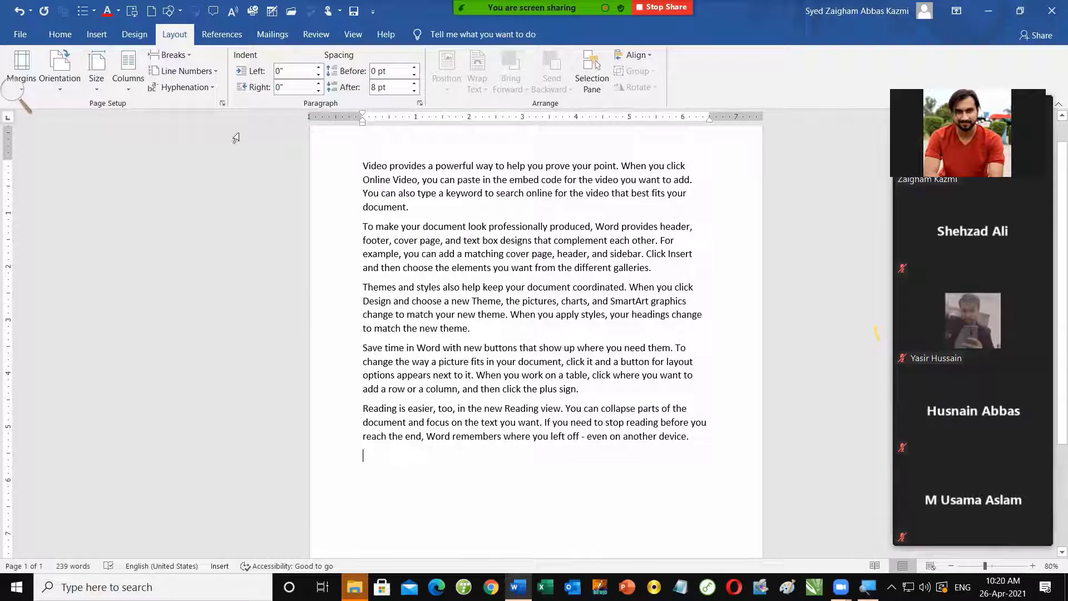
# Add a Next Page section break after the text, leaving the cursor after the last paragraph.
pyautogui.click(184, 57)
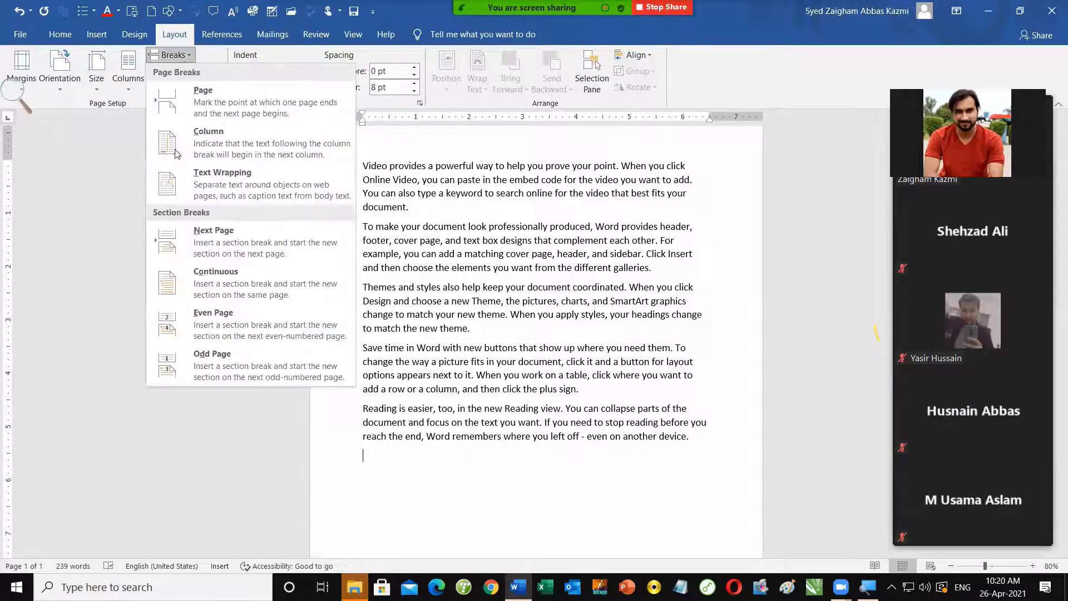
pyautogui.click(257, 246)
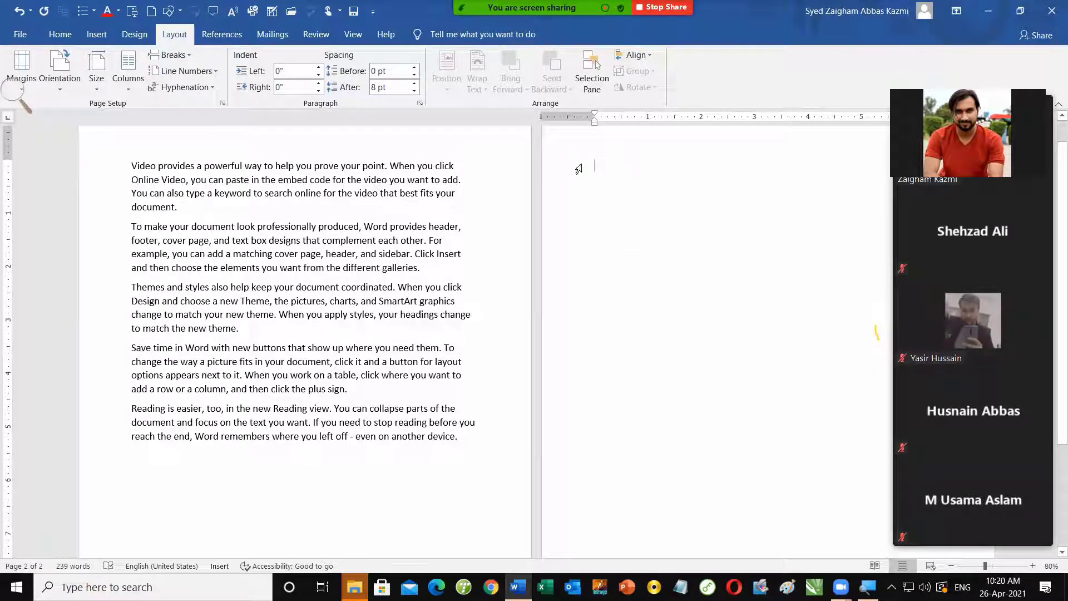
pyautogui.moveTo(319, 390); pyautogui.dragTo(129, 162)
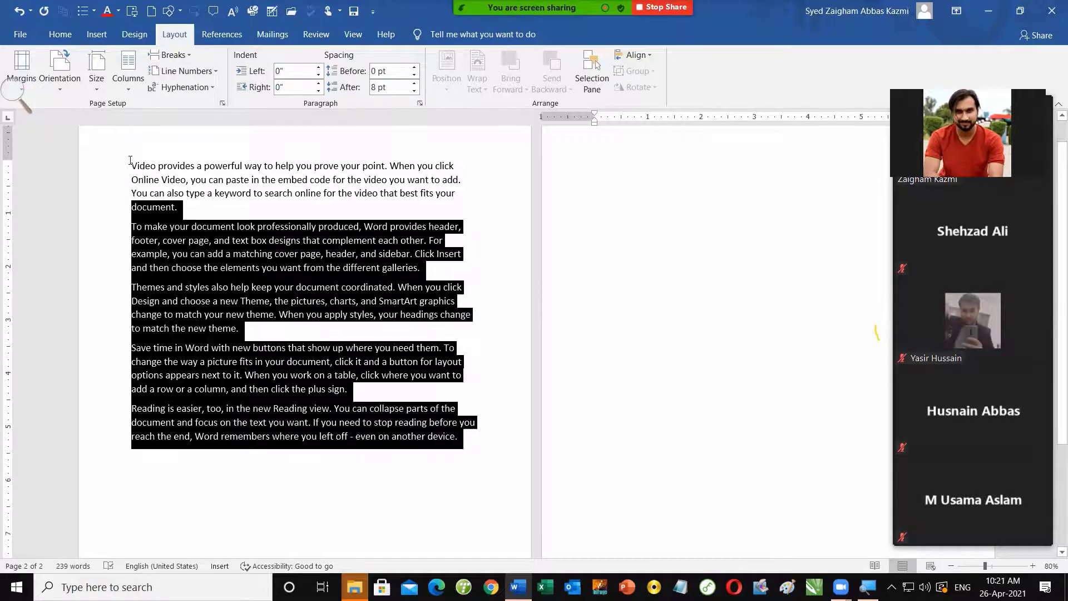
pyautogui.click(591, 152)
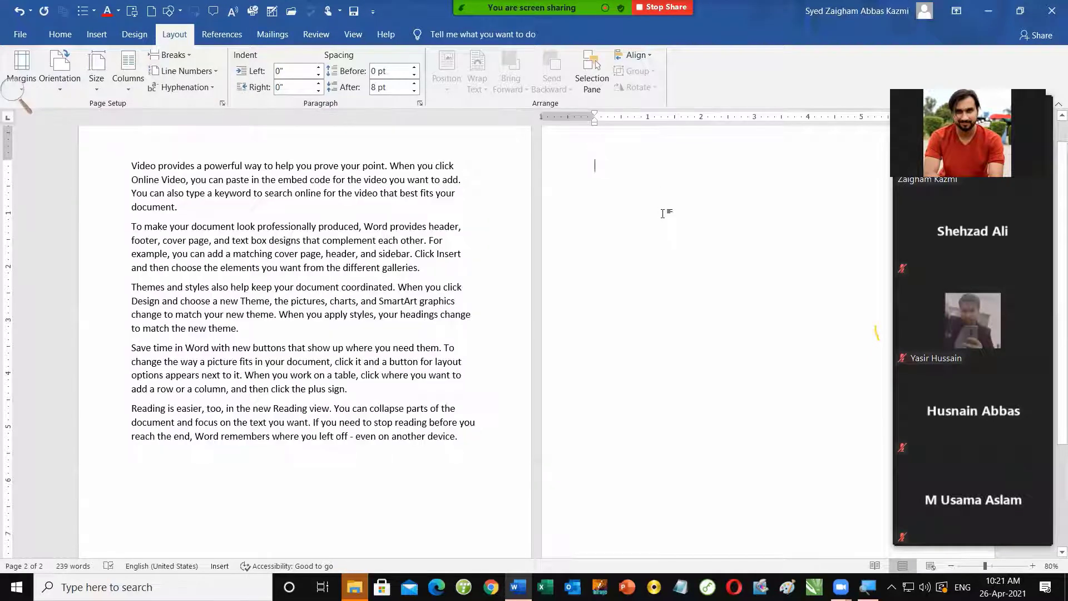
pyautogui.click(456, 444)
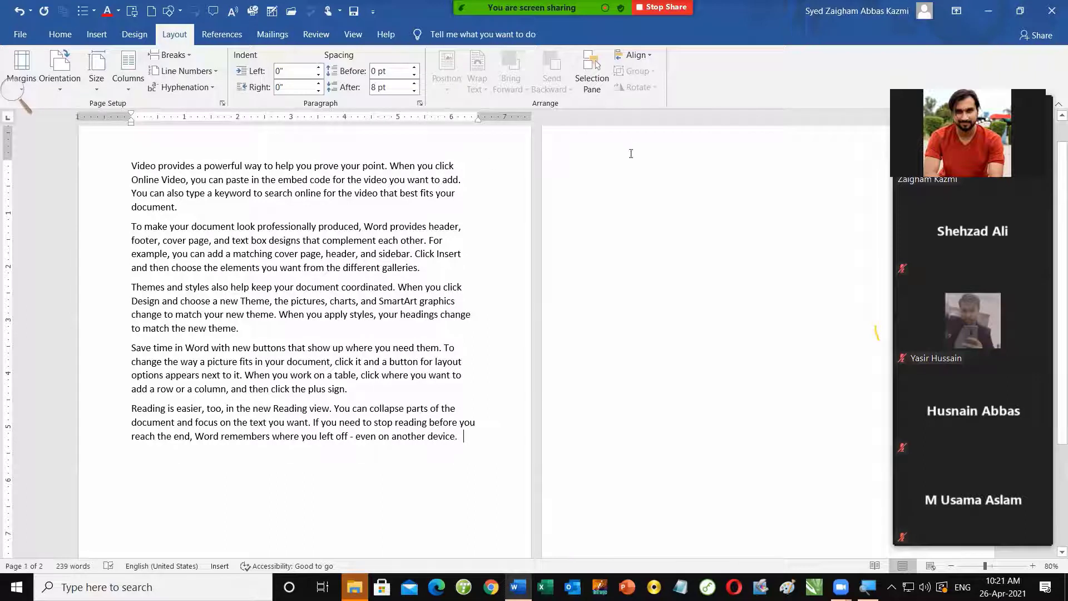
# Show formatting marks throughout the document with Ctrl+Shift+8.
pyautogui.click(169, 55)
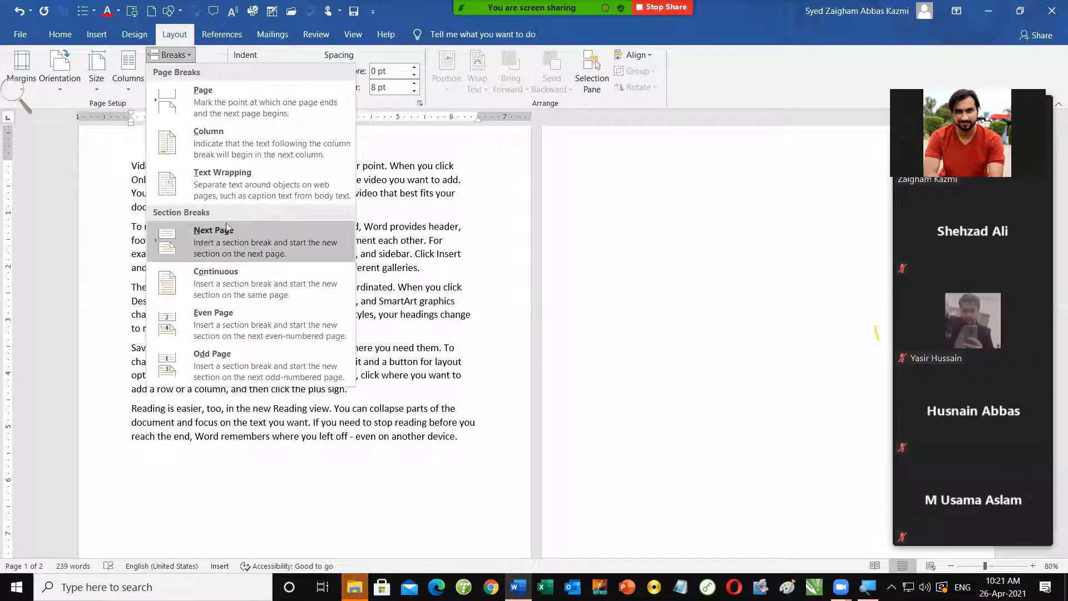
pyautogui.click(391, 390)
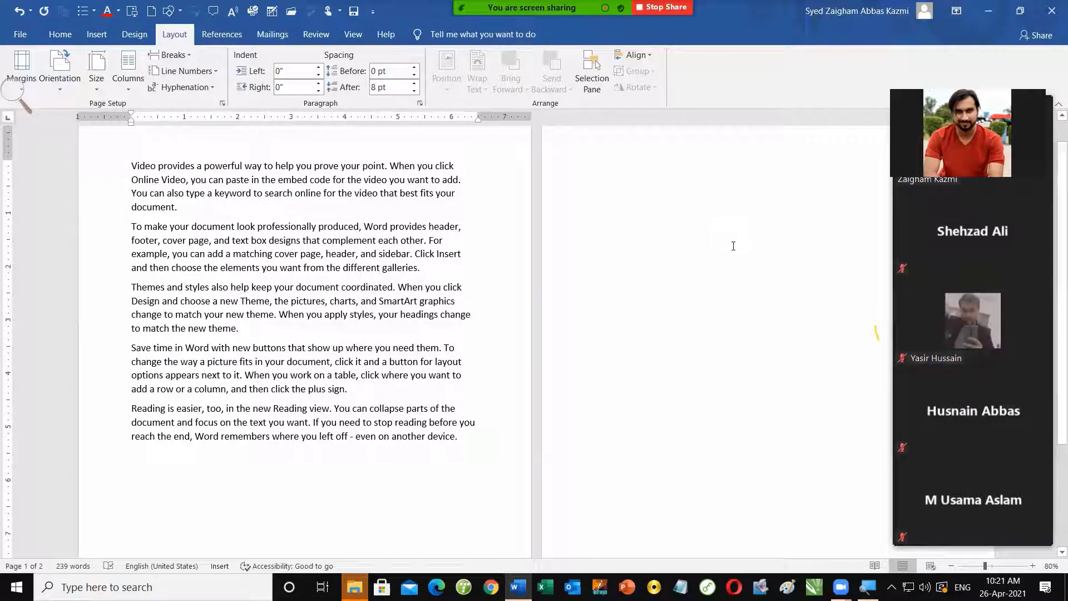
pyautogui.hotkey('ctrl', 'shift', '8')
pyautogui.scroll(-2, 478, 389)
pyautogui.scroll(-1, 465, 371)
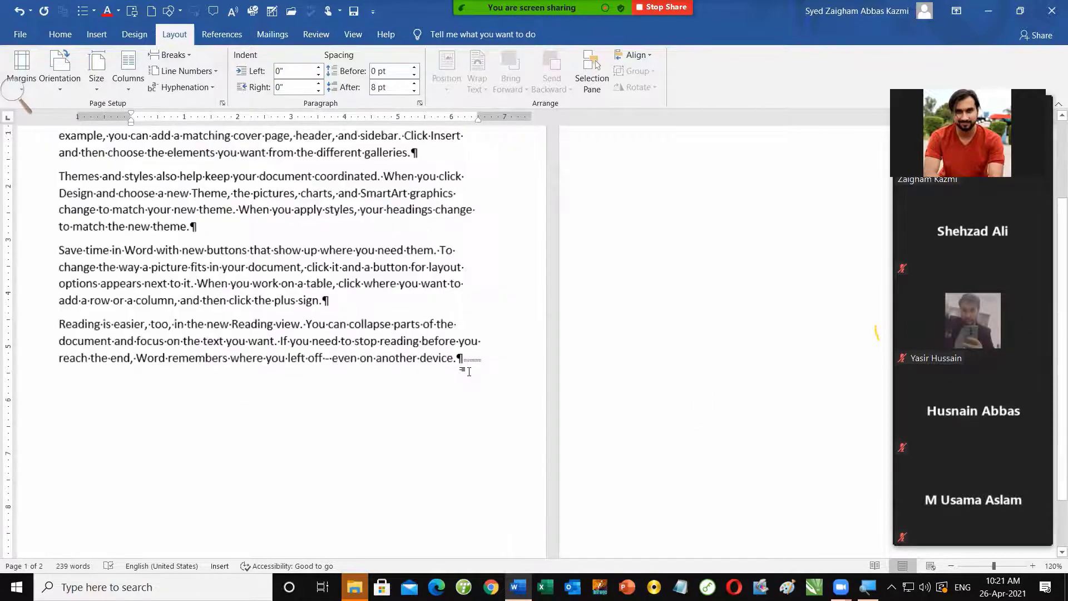
pyautogui.keyDown('ctrl'); pyautogui.scroll(10, 465, 369); pyautogui.keyUp('ctrl')
pyautogui.keyDown('ctrl'); pyautogui.scroll(2, 497, 382); pyautogui.keyUp('ctrl')
pyautogui.keyDown('ctrl'); pyautogui.scroll(2, 808, 403); pyautogui.keyUp('ctrl')
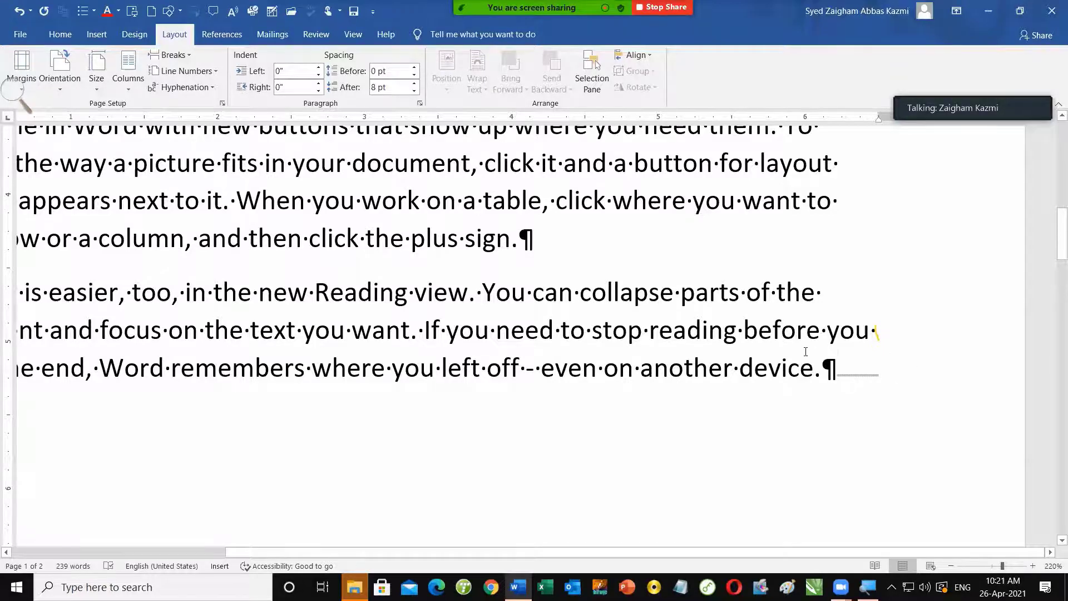
# Paste the five copied paragraphs onto the second page.
pyautogui.keyDown('ctrl'); pyautogui.scroll(-10, 807, 348); pyautogui.keyUp('ctrl')
pyautogui.keyDown('ctrl'); pyautogui.scroll(-5, 807, 347); pyautogui.keyUp('ctrl')
pyautogui.keyDown('ctrl'); pyautogui.scroll(-3, 629, 286); pyautogui.keyUp('ctrl')
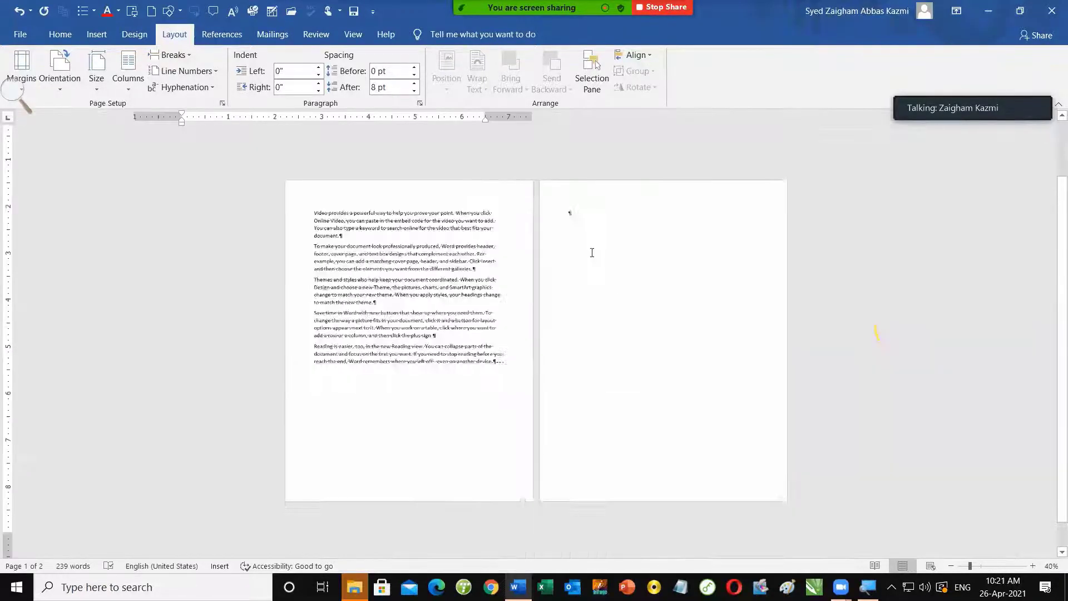
pyautogui.keyDown('ctrl'); pyautogui.scroll(1, 597, 181); pyautogui.keyUp('ctrl')
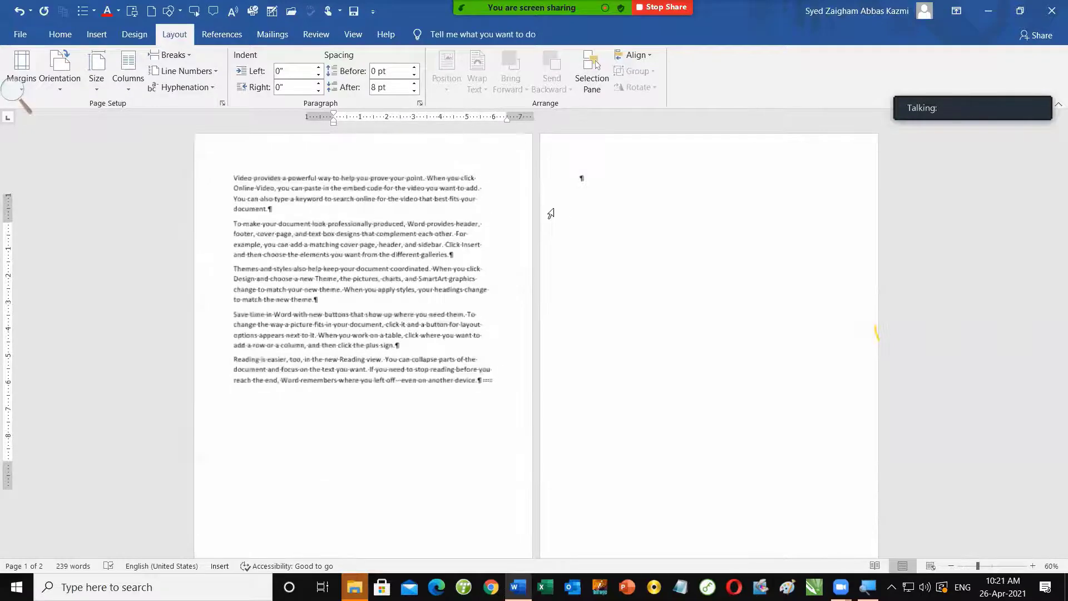
pyautogui.keyDown('ctrl'); pyautogui.scroll(1, 597, 181); pyautogui.keyUp('ctrl')
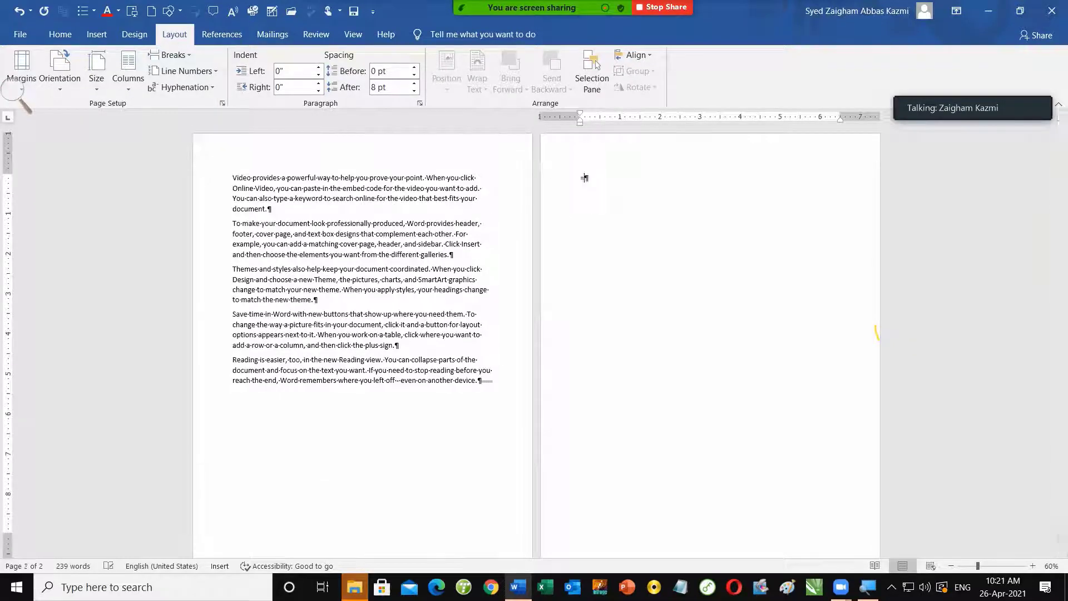
pyautogui.write('=ranVideo provides a powerful way to help you prove your point. When you click Online Video, you can paste in the embed code for the video you want to add. You can also type a keyword to search online for the video that best fits your document. To make your document look professionally produced, Word provides header, footer, cover page, and text box designs that complement each other. For example, you can add a matching cover page, header, and sidebar. Click Insert and then choose the elements you want from the different galleries. Themes and styles also help keep your document coordinated. When you click Design and choose a new Theme, the pictures, charts, and SmartArt graphics change to match your new theme. When you apply styles, your headings change to match the new theme. Save time in Word with new buttons that show up where you need them. To change the way a picture fits in your document, click it and a button for layout options appears next to it. When you work on a table, click where you want to add a row or a column, and then click the plus sign. Reading is easier, too, in the new Reading view. You can collapse parts of the document and focus on the text you want. If you need to stop reading before you reach the end, Word remembers where you left off - even on another device.')
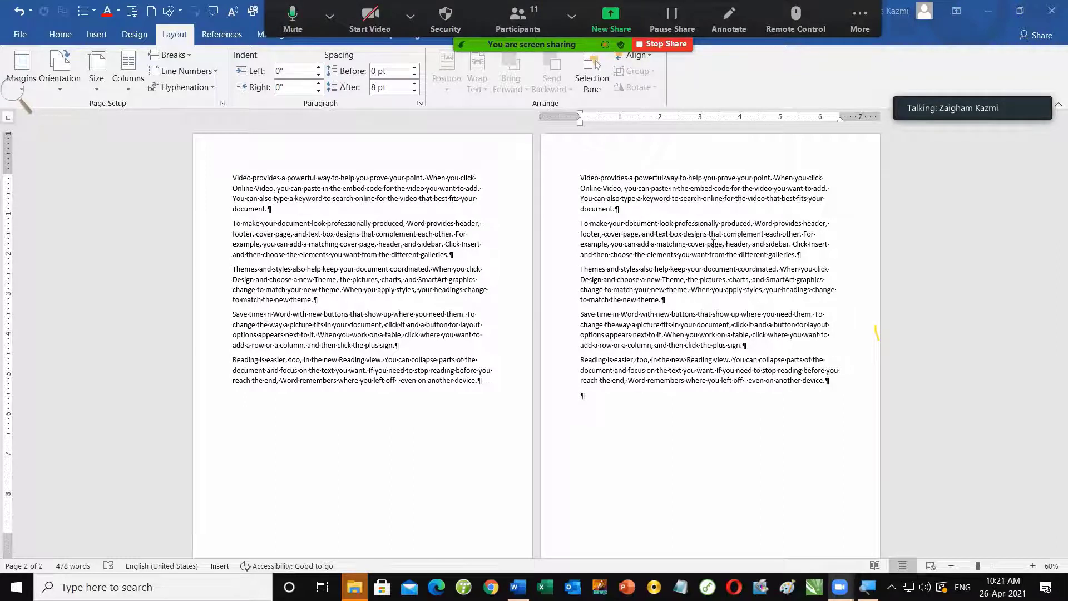
# Make the first page Legal size and the second page Executive size.
pyautogui.click(96, 69)
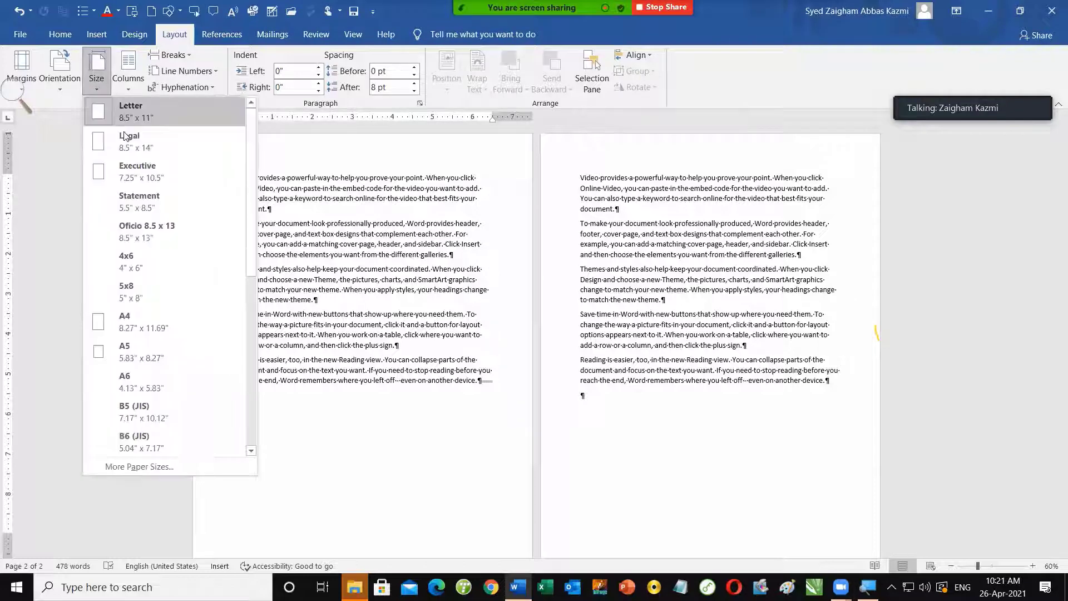
pyautogui.click(135, 141)
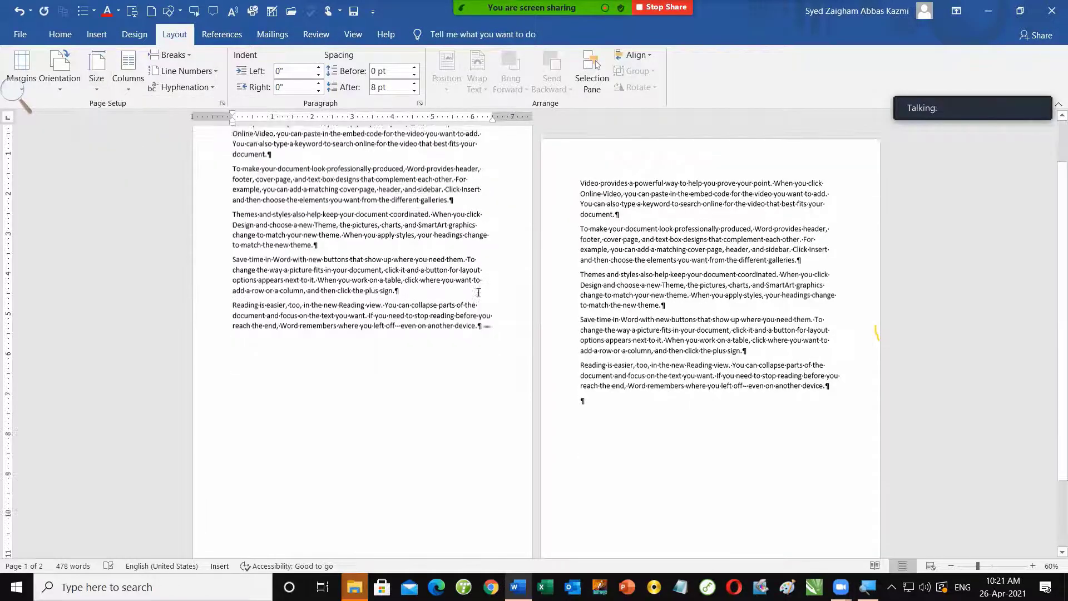
pyautogui.keyDown('ctrl'); pyautogui.scroll(-4, 489, 276); pyautogui.keyUp('ctrl')
pyautogui.keyDown('ctrl'); pyautogui.scroll(-1, 488, 276); pyautogui.keyUp('ctrl')
pyautogui.keyDown('ctrl'); pyautogui.scroll(2, 410, 381); pyautogui.keyUp('ctrl')
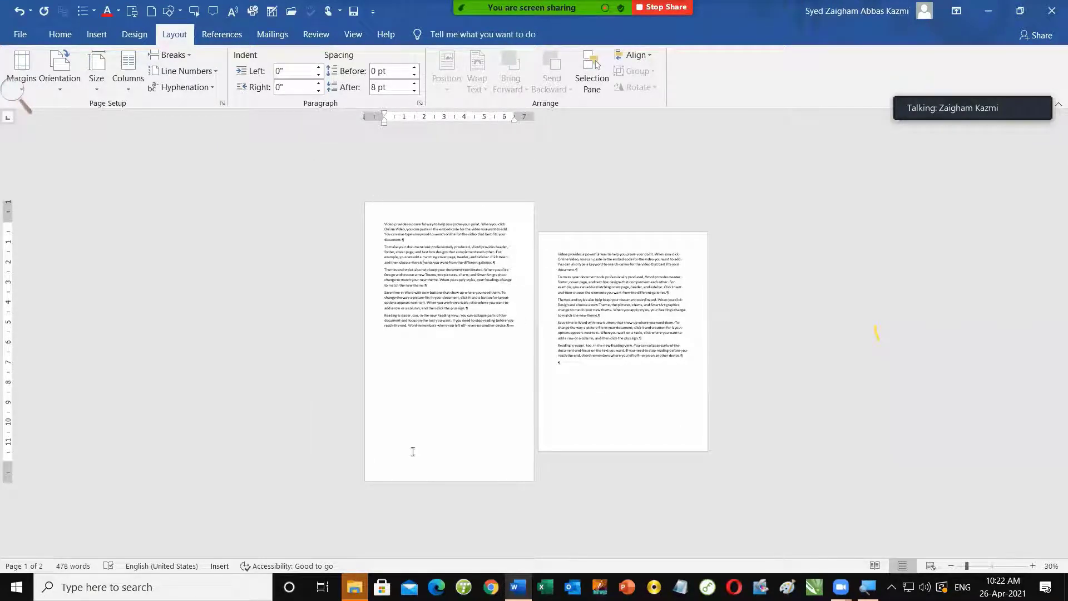
pyautogui.click(596, 269)
pyautogui.click(102, 89)
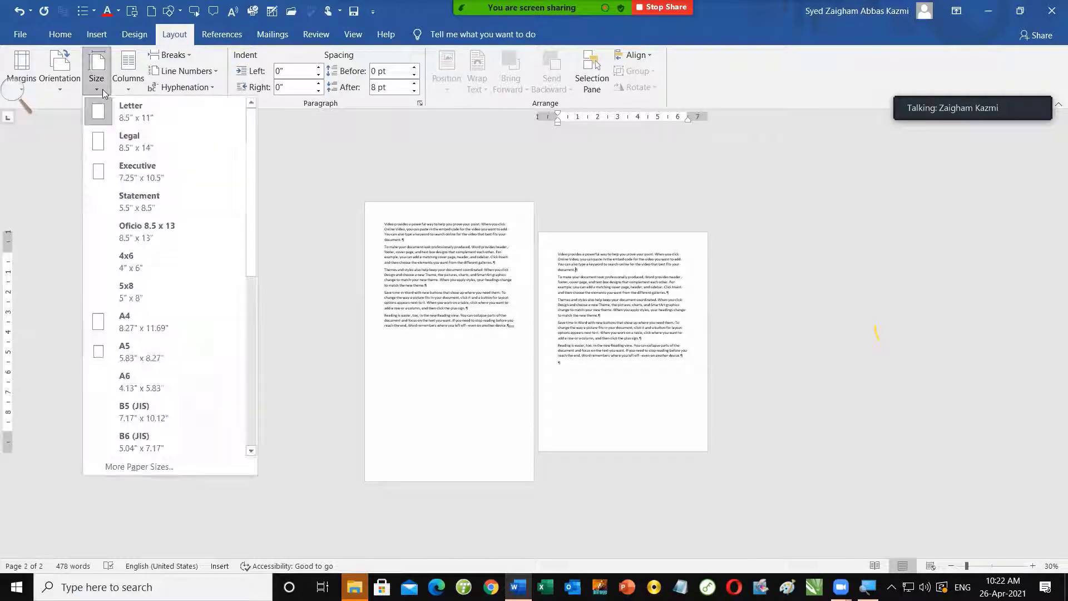
pyautogui.click(144, 175)
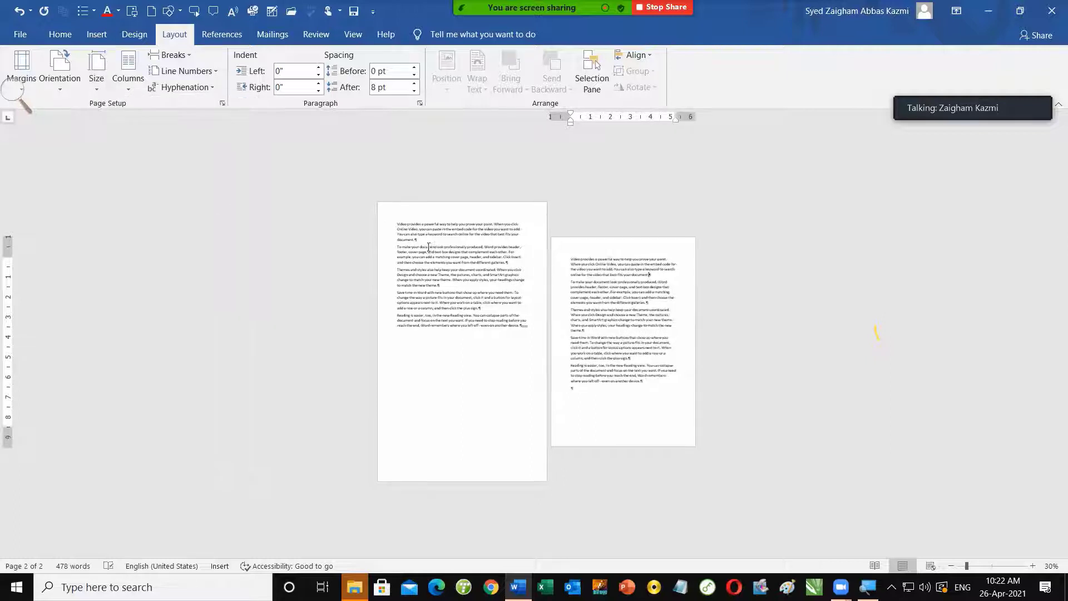
# Change the first page to A4, select all text, and bring up Save As with F12.
pyautogui.click(412, 276)
pyautogui.click(97, 83)
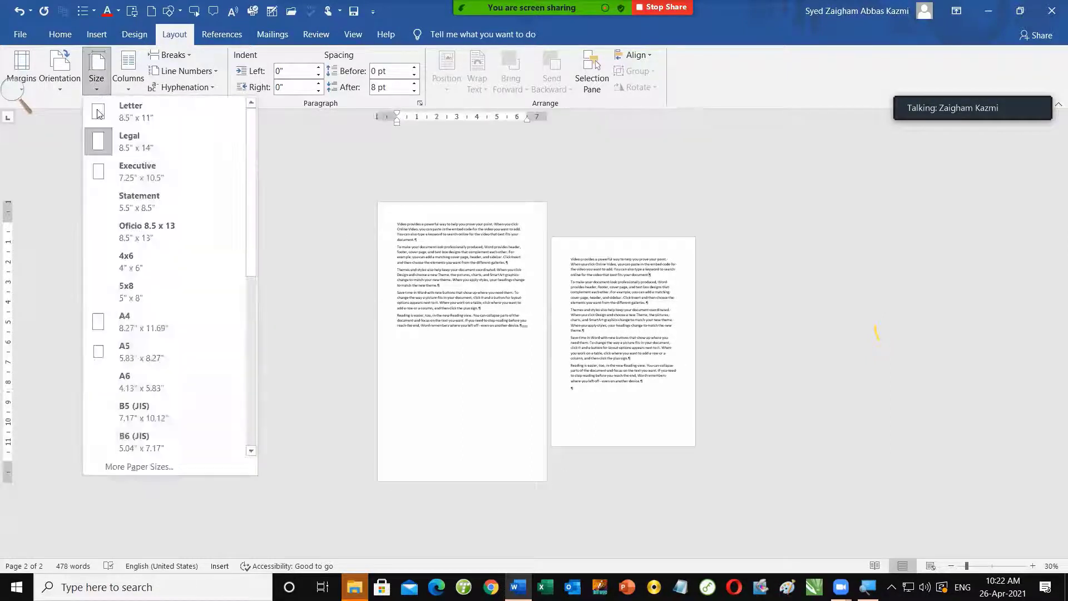
pyautogui.click(142, 322)
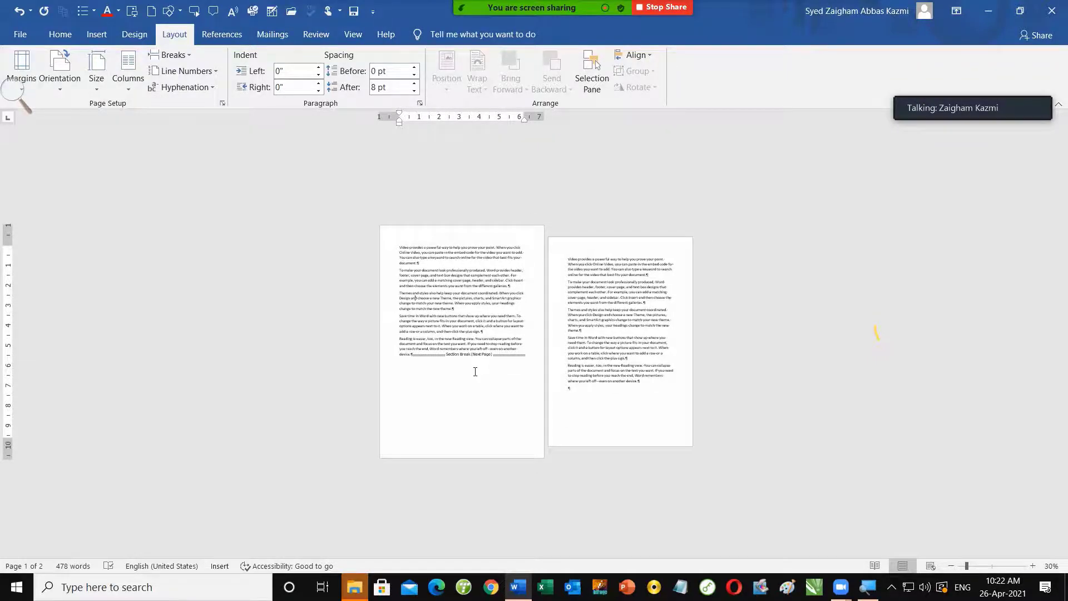
pyautogui.scroll(1, 480, 374)
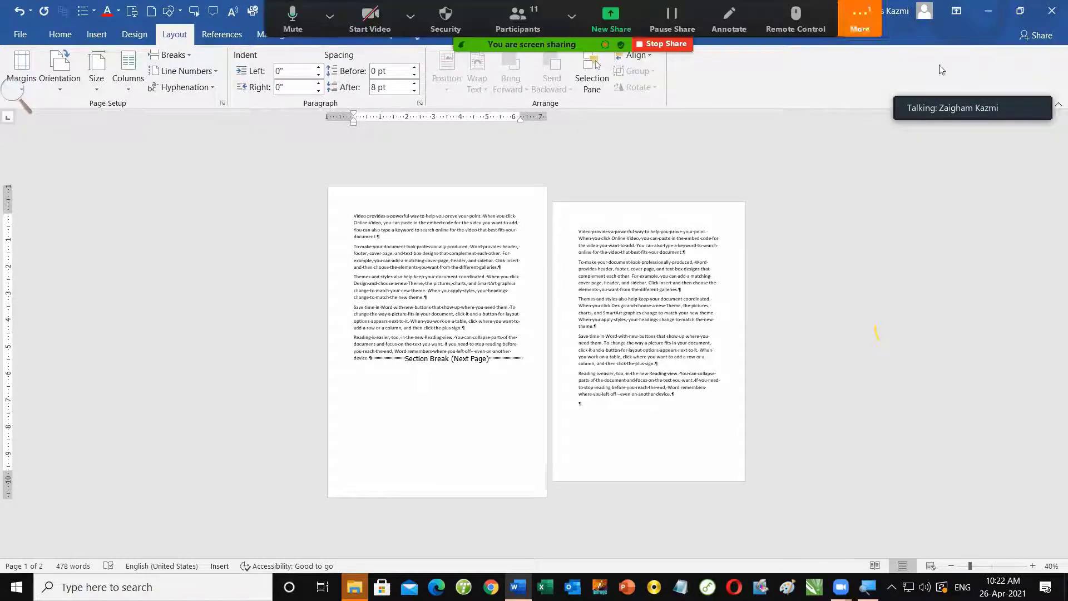
pyautogui.moveTo(859, 21)
pyautogui.hotkey('ctrl', 'z')
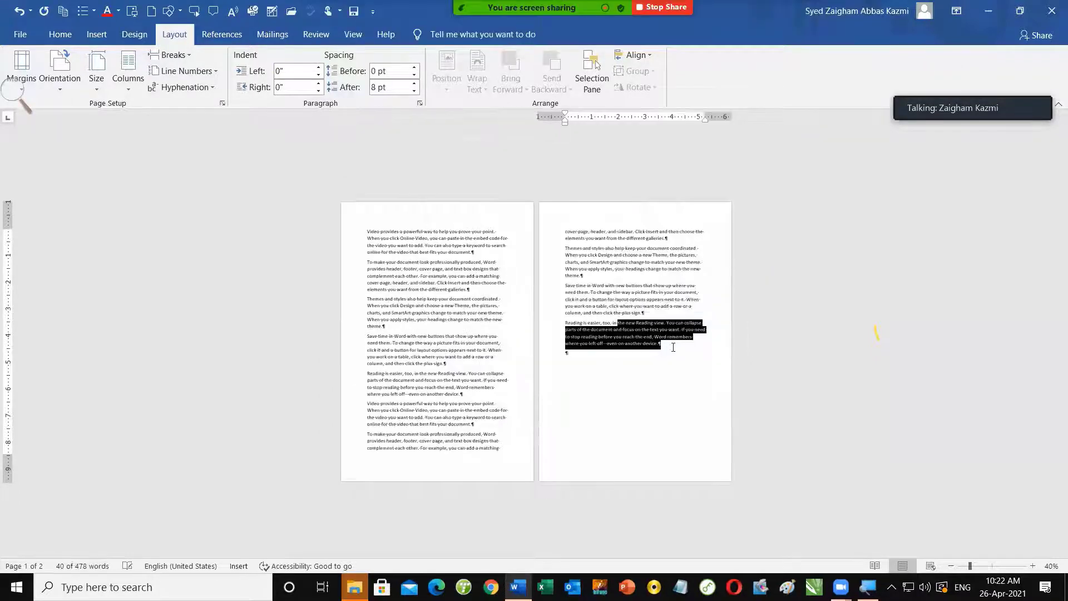
pyautogui.hotkey('ctrl', 'a')
pyautogui.press('F12')
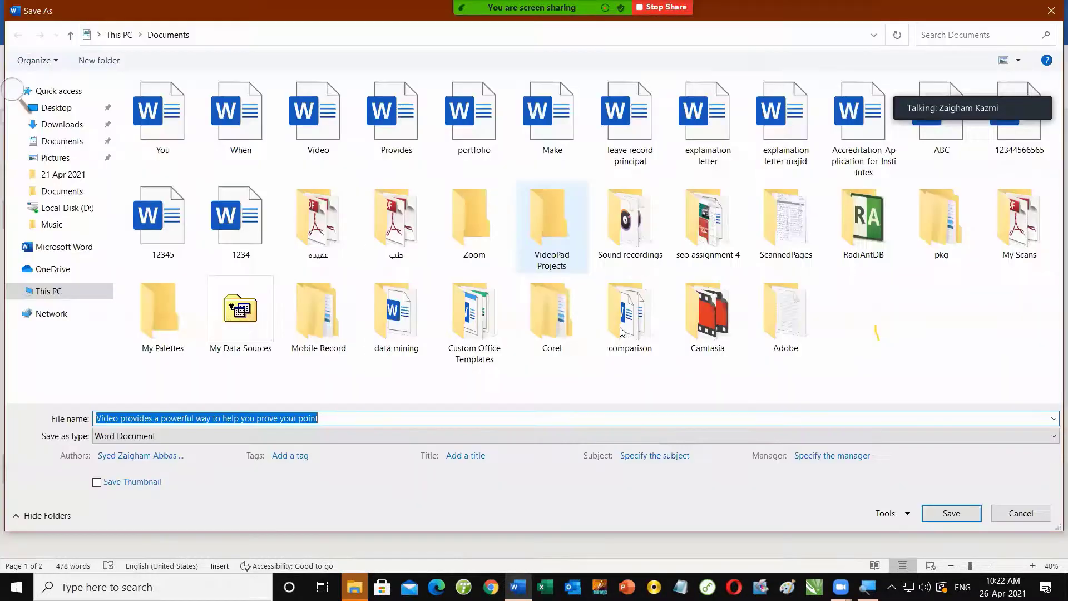
# Cancel saving, delete the second page's text, and add a section break after the remaining text.
pyautogui.press('Escape')
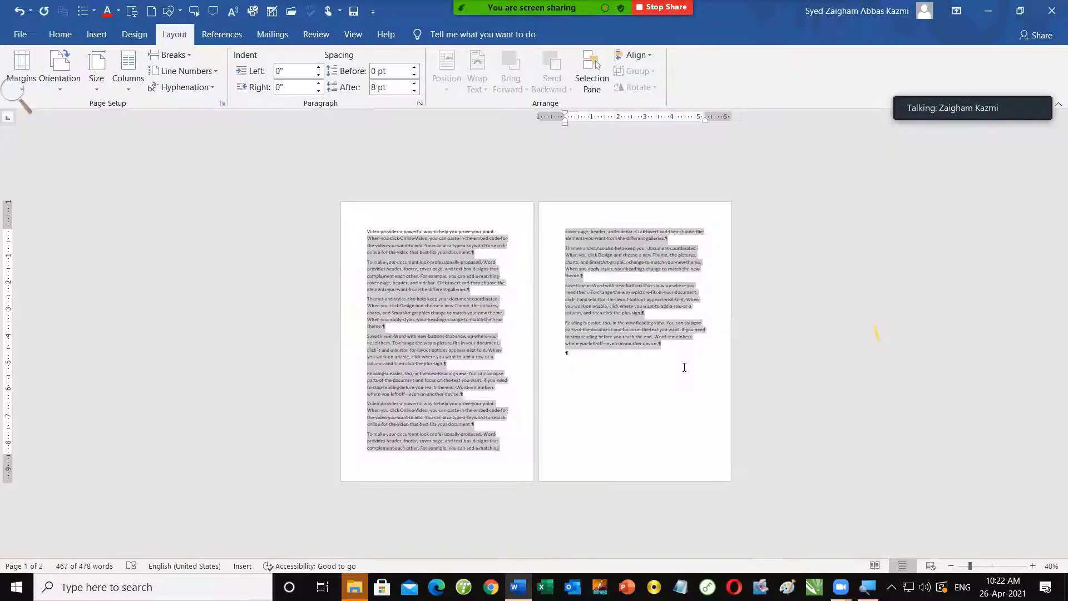
pyautogui.moveTo(683, 351); pyautogui.dragTo(564, 228)
pyautogui.press('Delete')
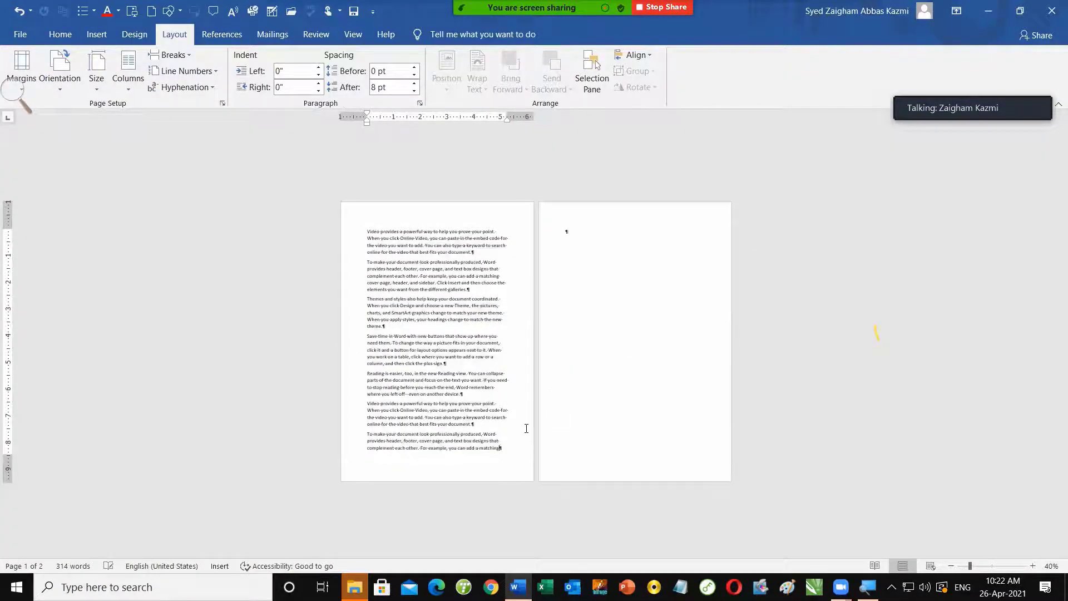
pyautogui.click(171, 54)
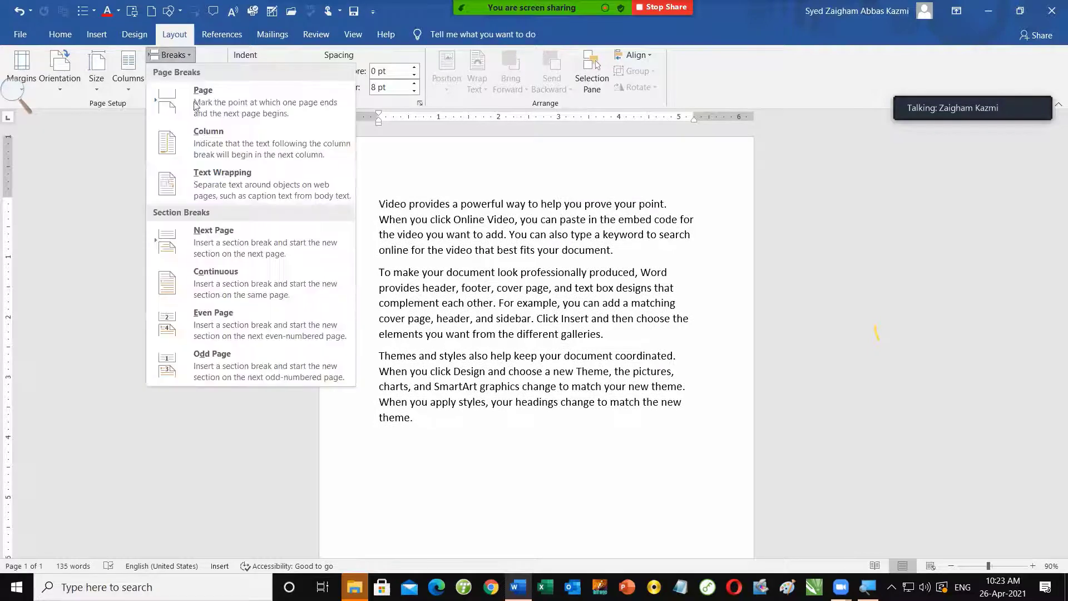
pyautogui.click(217, 246)
pyautogui.scroll(-5, 510, 286)
pyautogui.scroll(2, 534, 222)
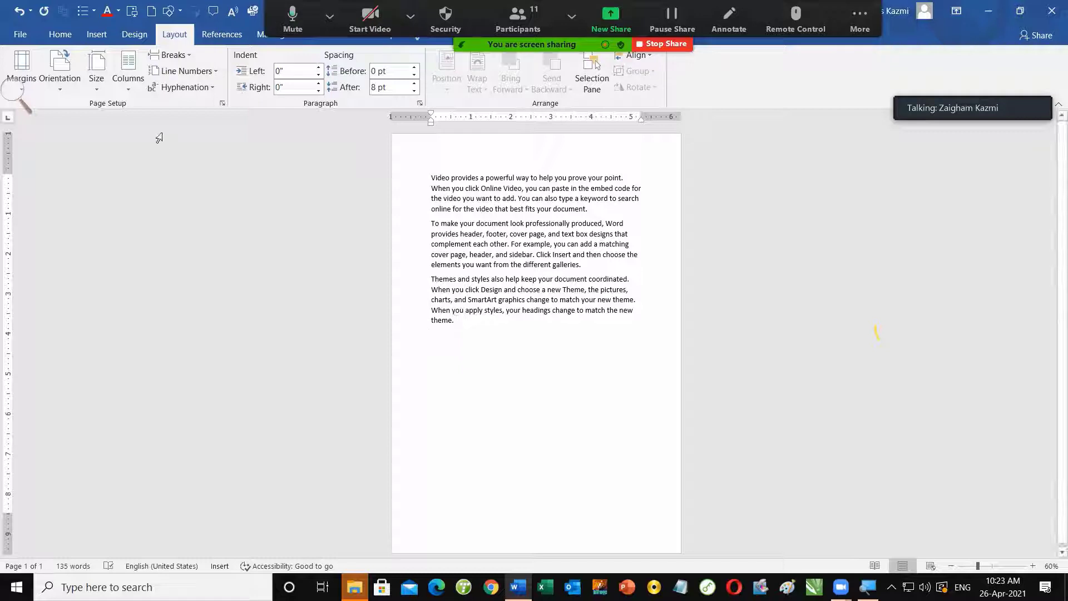
# Add a Next Page section break creating page two and show formatting marks.
pyautogui.click(182, 56)
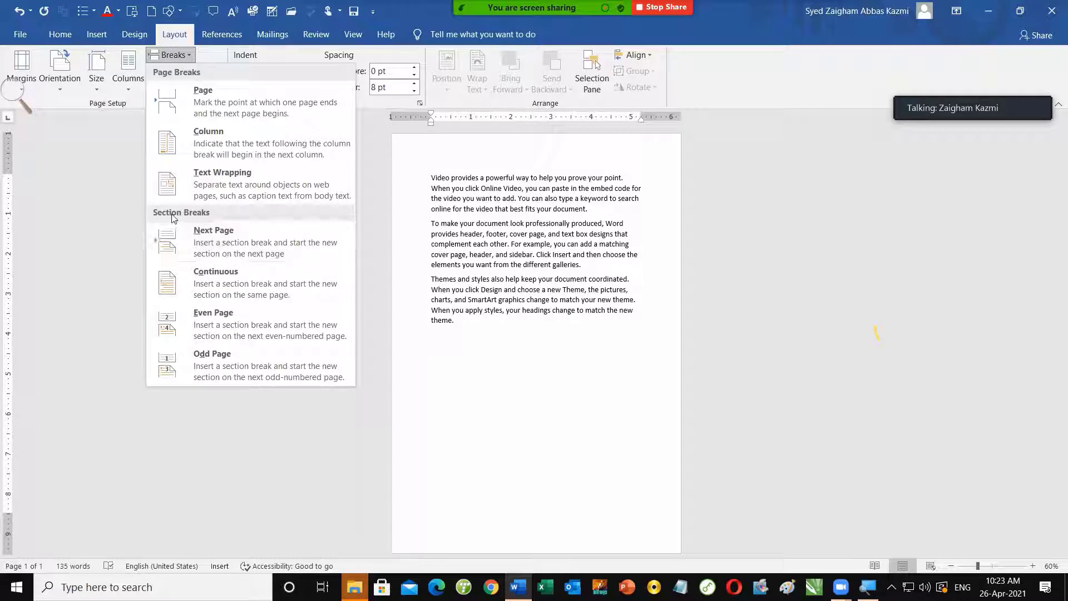
pyautogui.click(210, 236)
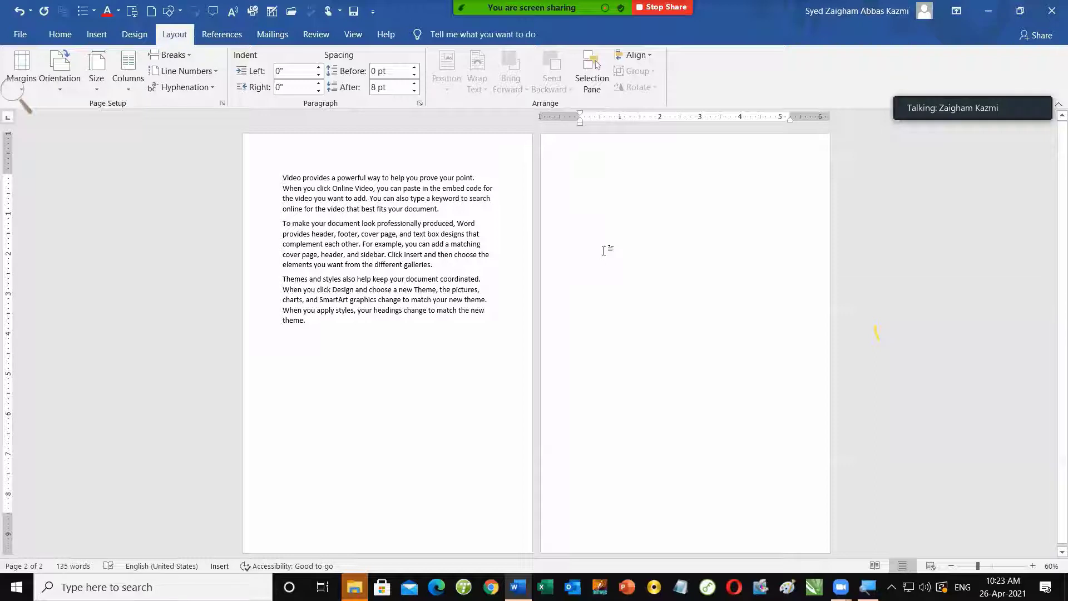
pyautogui.hotkey('ctrl', 'shift', '8')
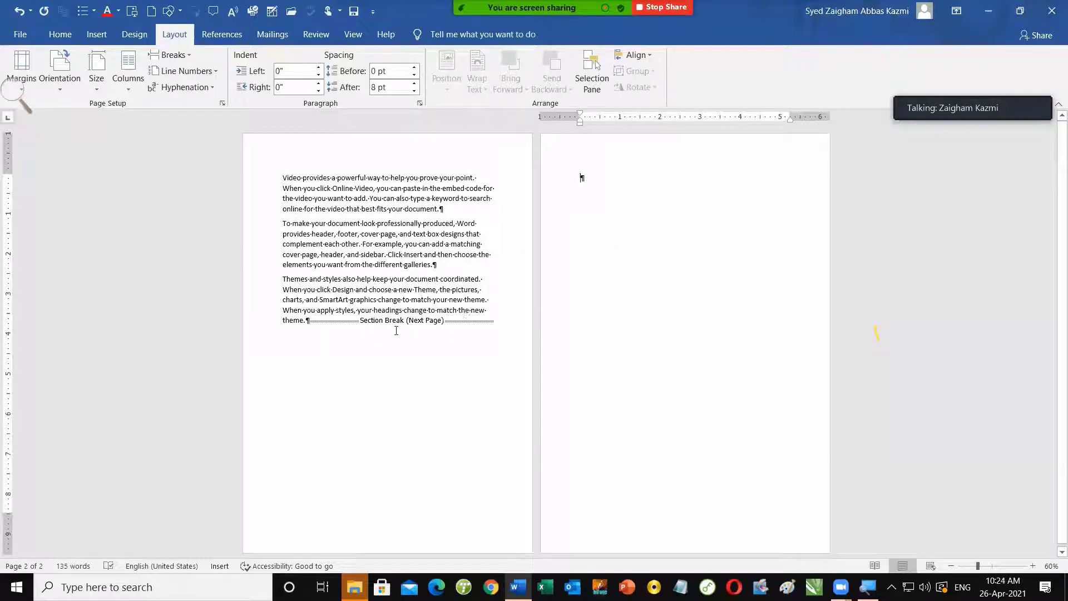
# Set page 1 to Letter paper size.
pyautogui.moveTo(304, 322); pyautogui.dragTo(243, 153)
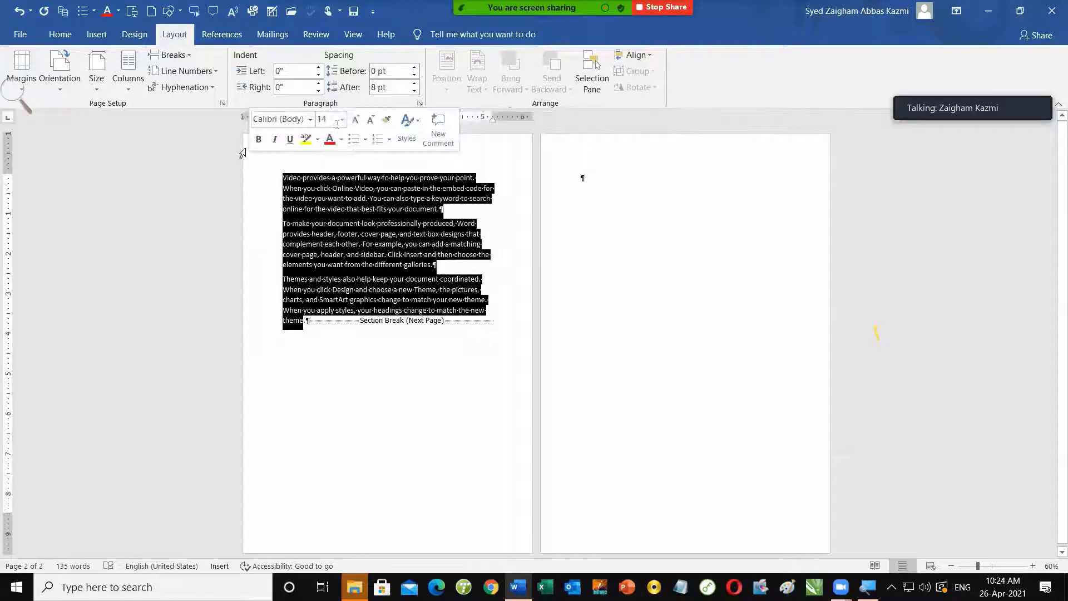
pyautogui.click(557, 173)
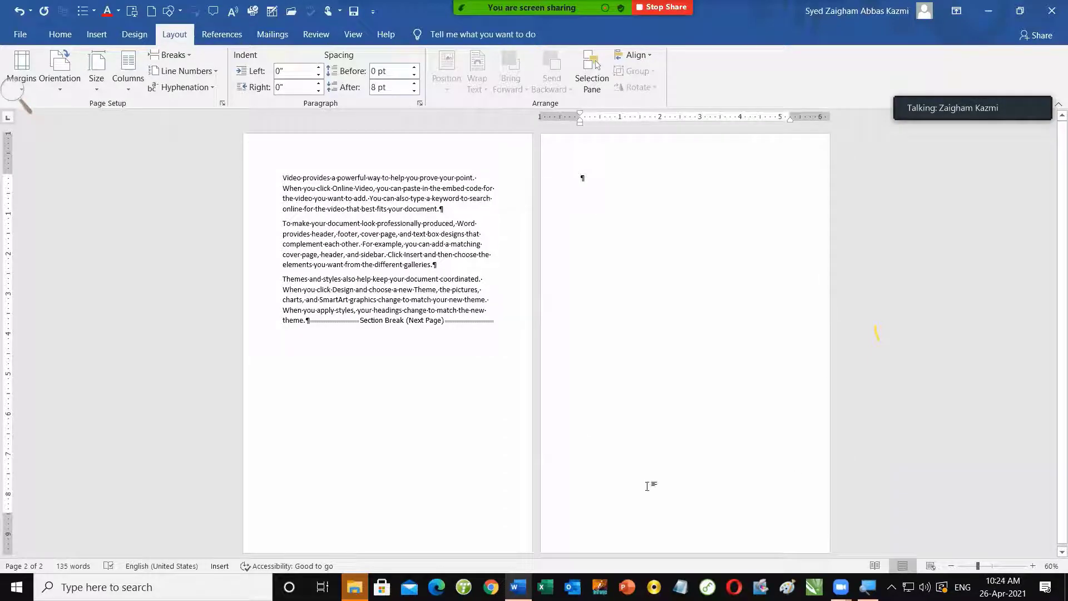
pyautogui.click(336, 243)
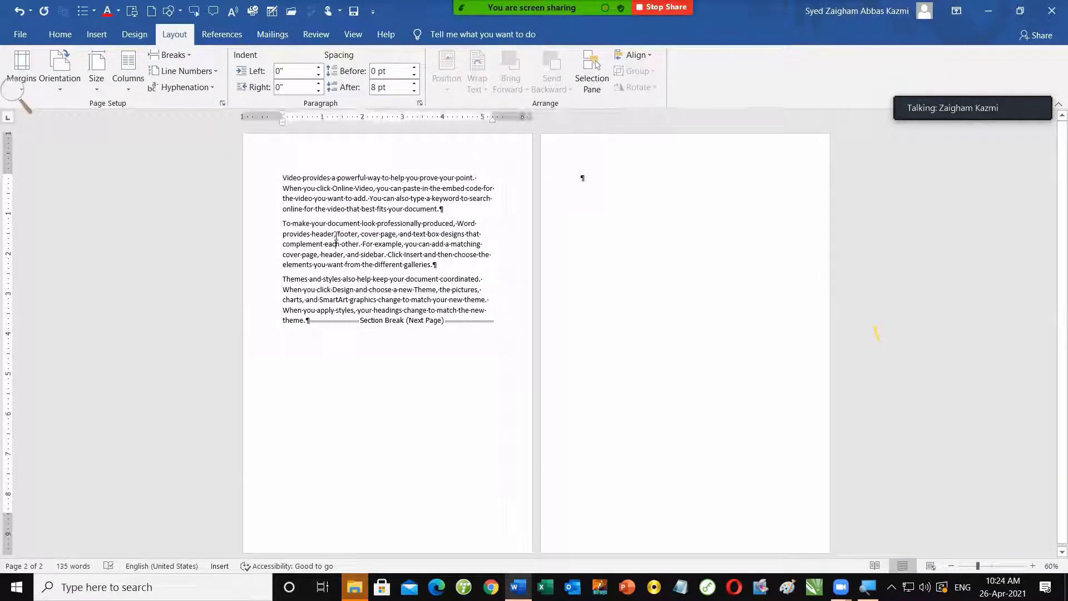
pyautogui.keyDown('ctrl'); pyautogui.scroll(-3, 336, 243); pyautogui.keyUp('ctrl')
pyautogui.keyDown('ctrl'); pyautogui.scroll(1, 335, 242); pyautogui.keyUp('ctrl')
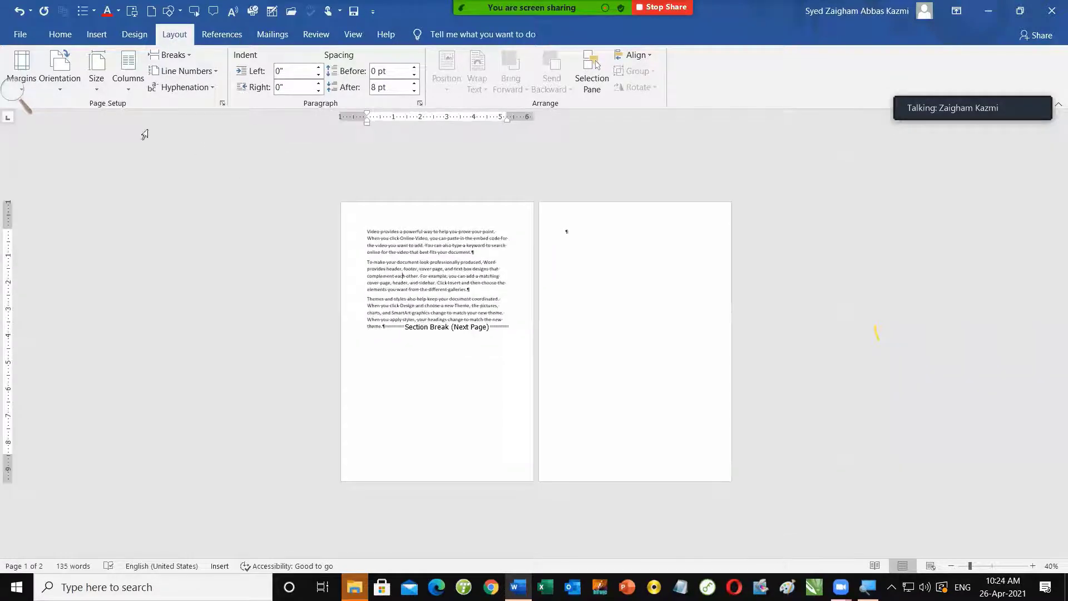
pyautogui.click(96, 75)
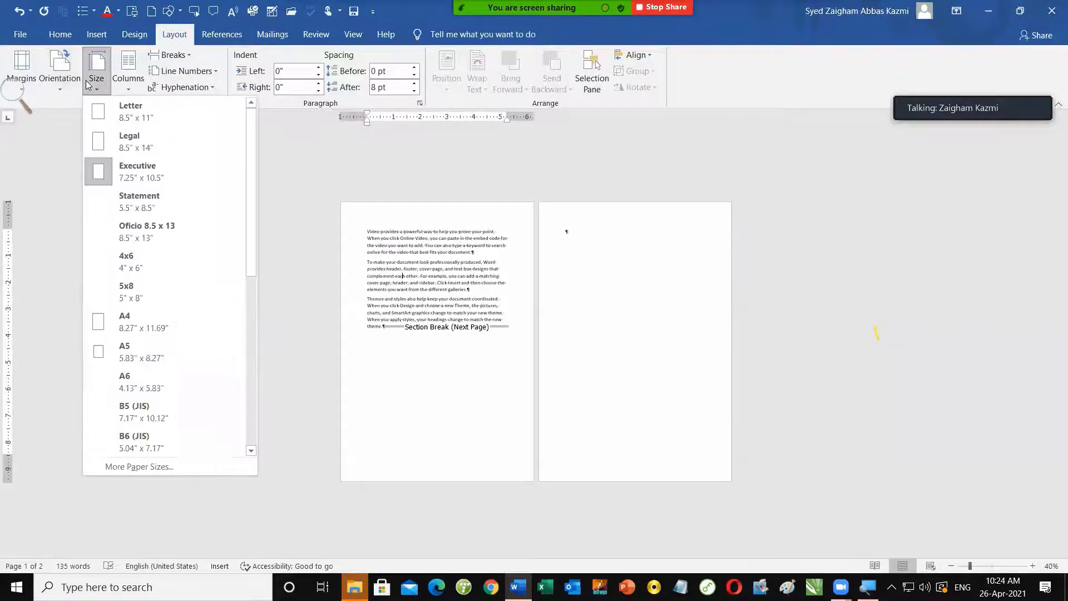
pyautogui.click(121, 120)
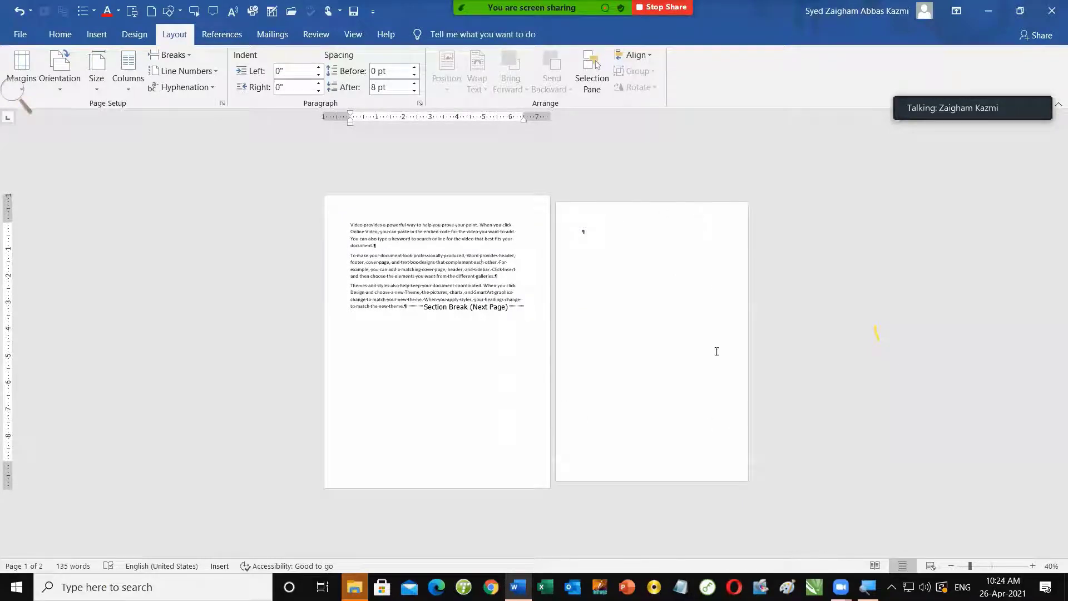
# Set page 2 to Legal paper size.
pyautogui.click(578, 239)
pyautogui.click(96, 75)
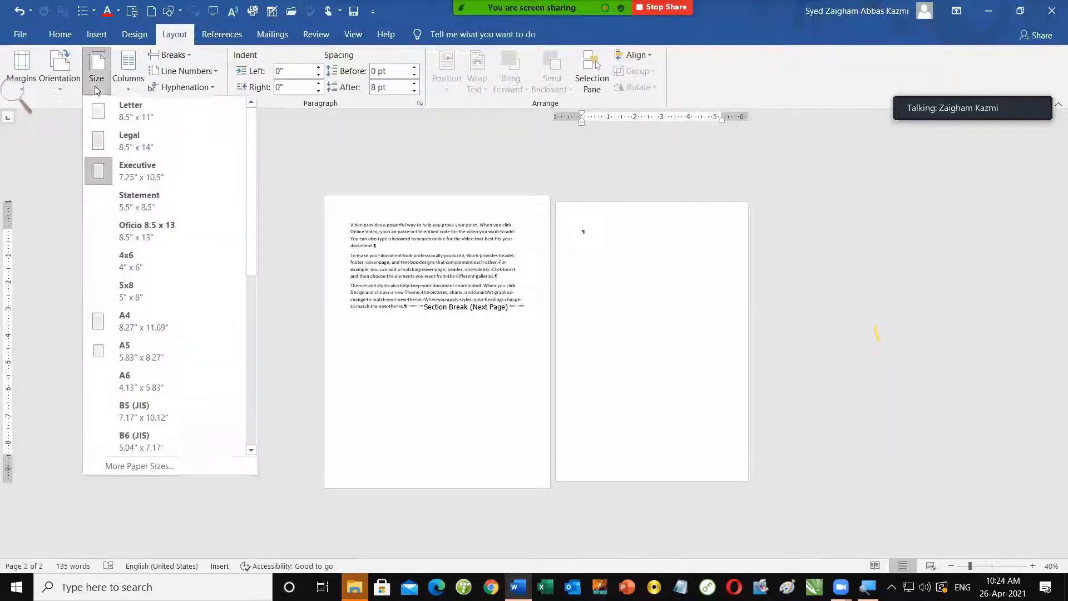
pyautogui.click(132, 140)
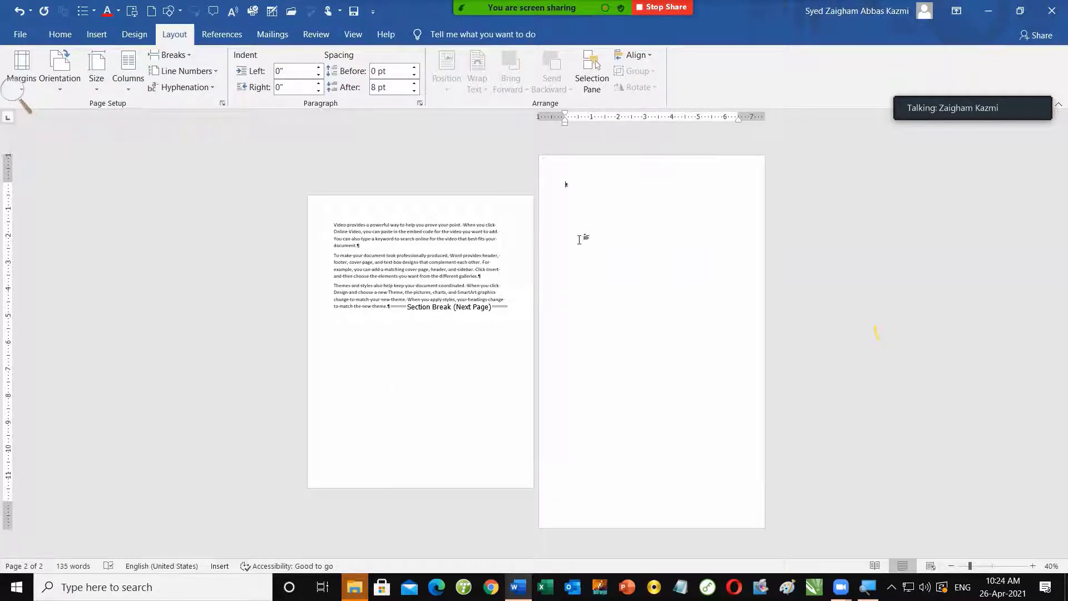
# Generate sample paragraphs at the top of page 2 with =rand().
pyautogui.click(452, 261)
pyautogui.click(588, 183)
pyautogui.write('rand(')
pyautogui.press('Return')
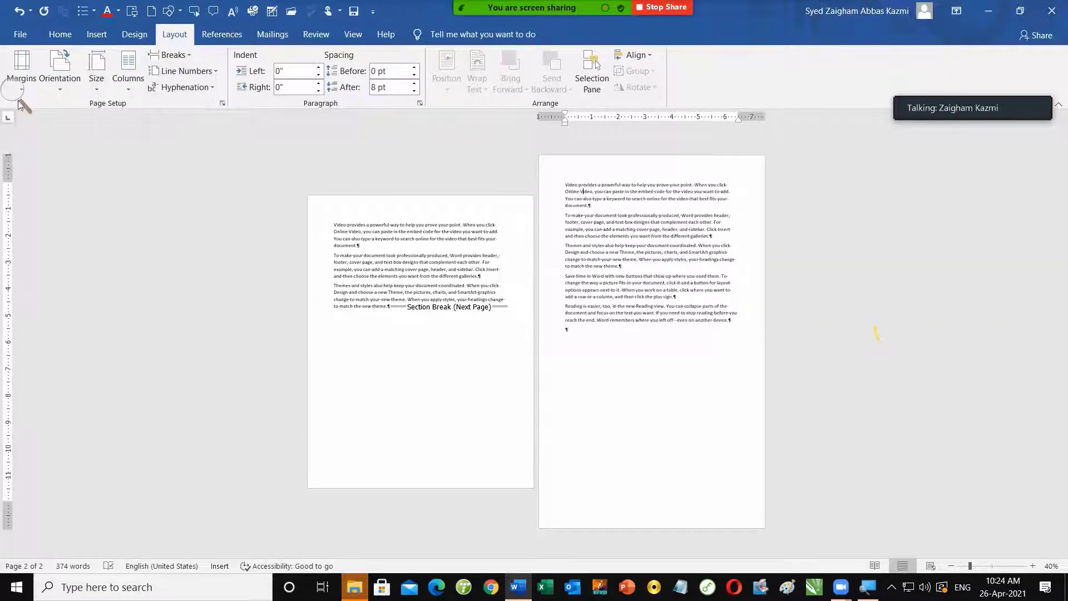
# Set page 2's text in two columns and add more =rand() sample text at its end.
pyautogui.click(128, 69)
pyautogui.click(156, 142)
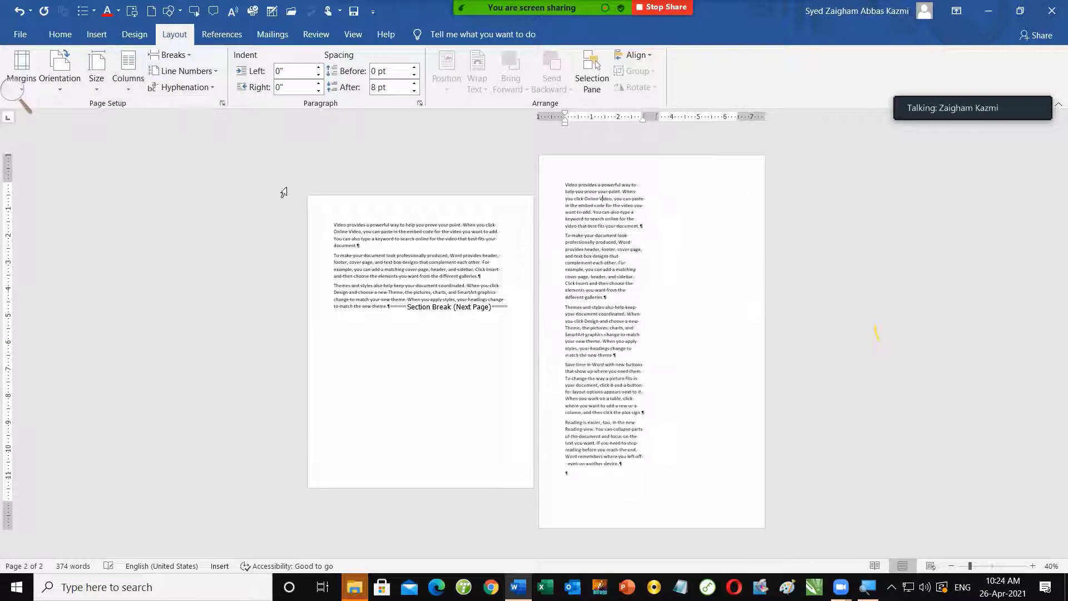
pyautogui.click(662, 484)
pyautogui.write('=rand(')
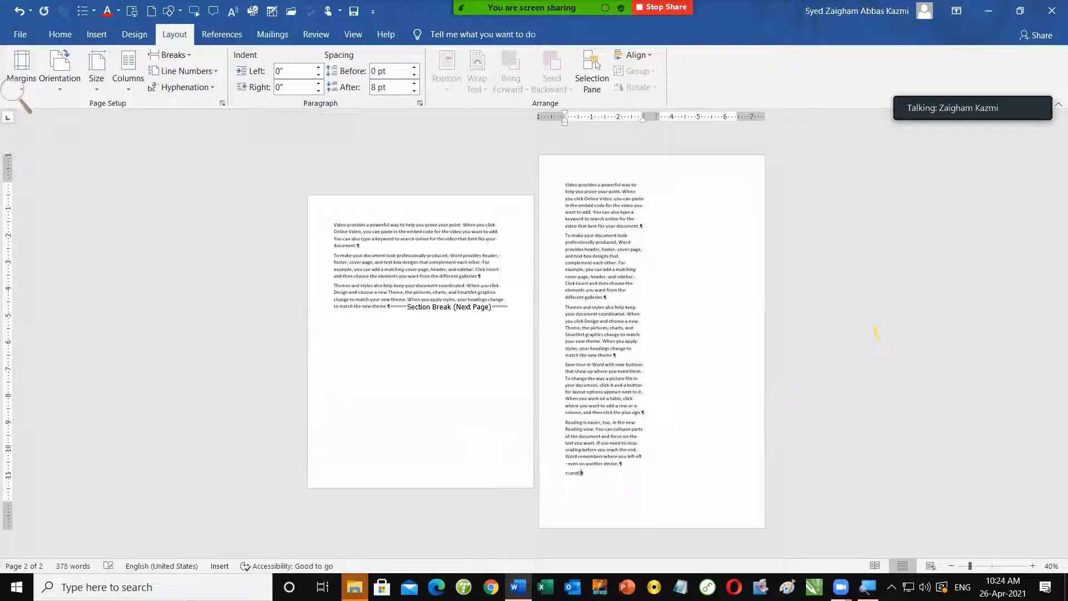
pyautogui.press('Return')
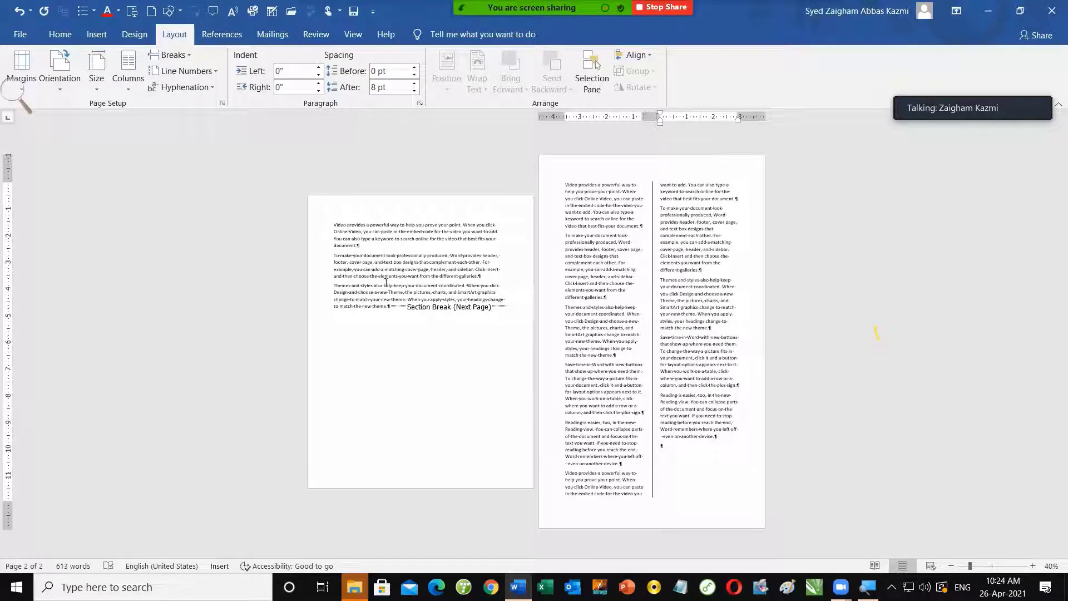
# Lay page 1's three paragraphs out in two columns.
pyautogui.click(422, 238)
pyautogui.click(128, 75)
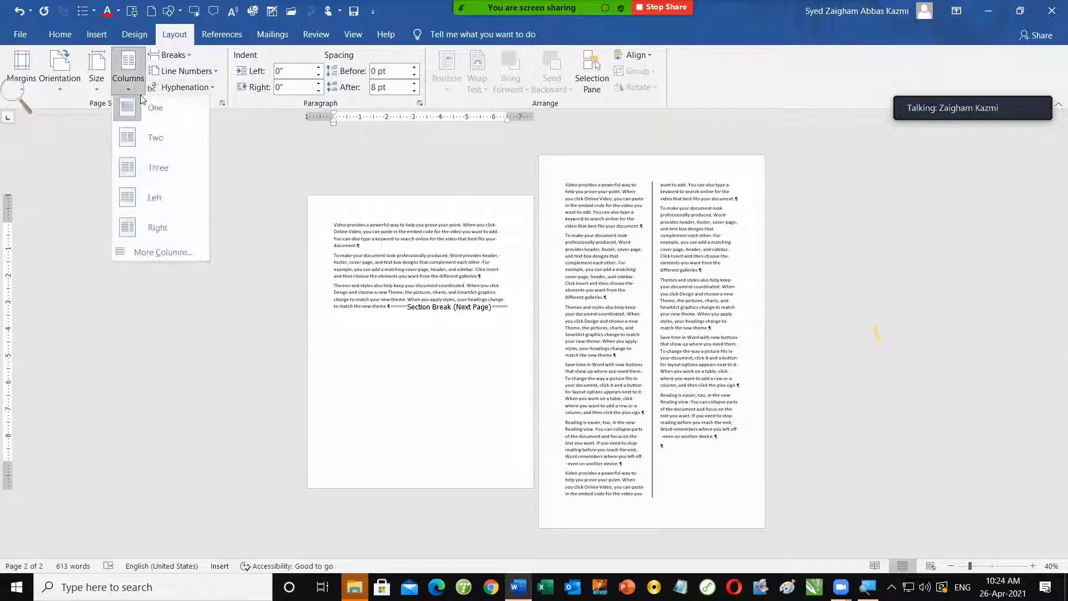
pyautogui.click(161, 177)
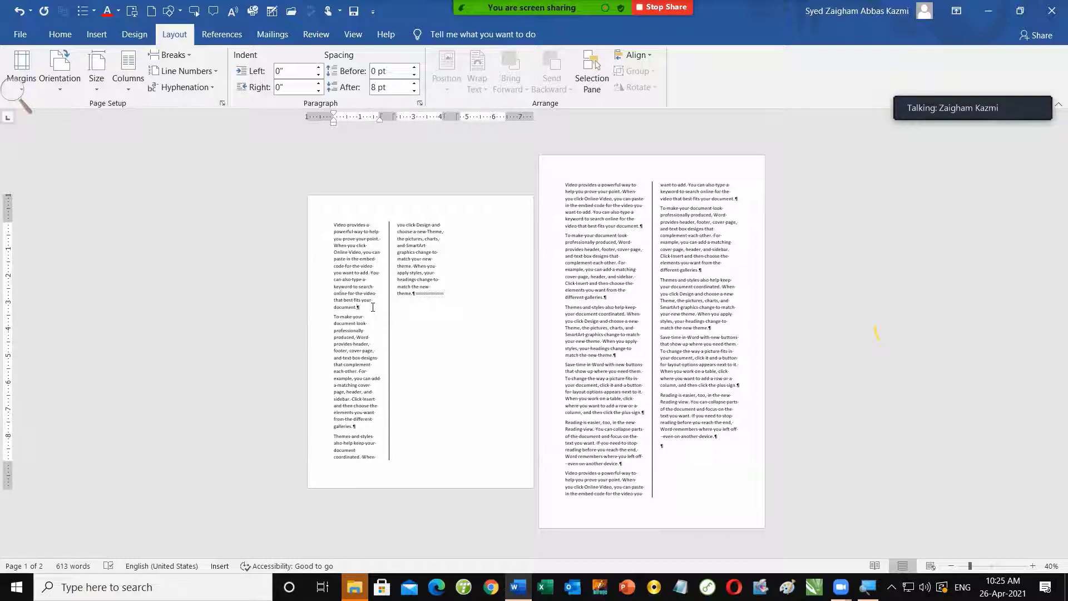
# Select the text from page 1's second column through page 2's first column.
pyautogui.keyDown('ctrl'); pyautogui.scroll(1, 373, 307); pyautogui.keyUp('ctrl')
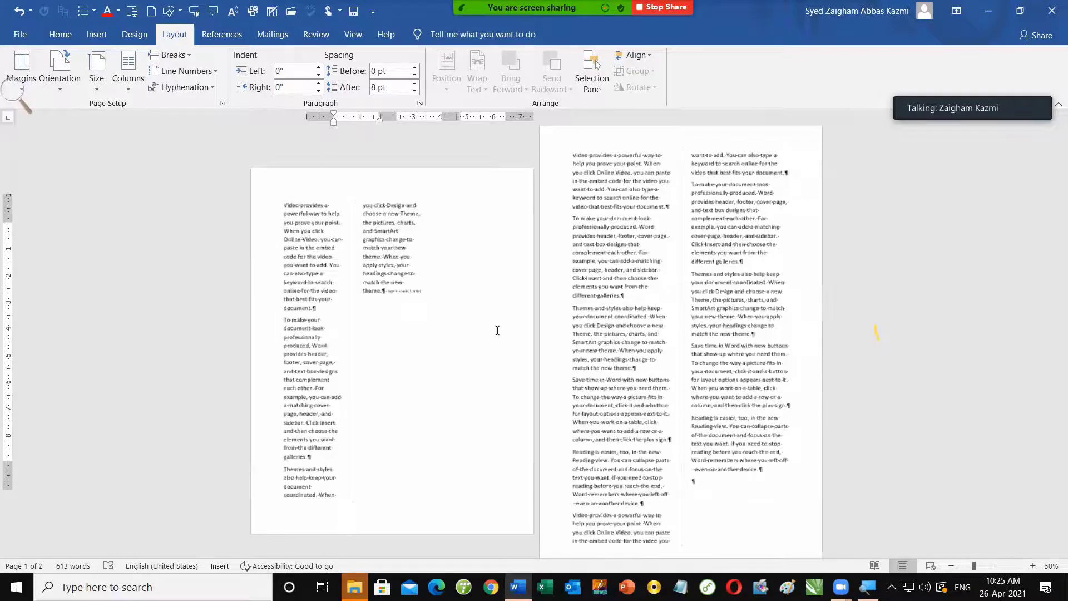
pyautogui.scroll(-1, 684, 517)
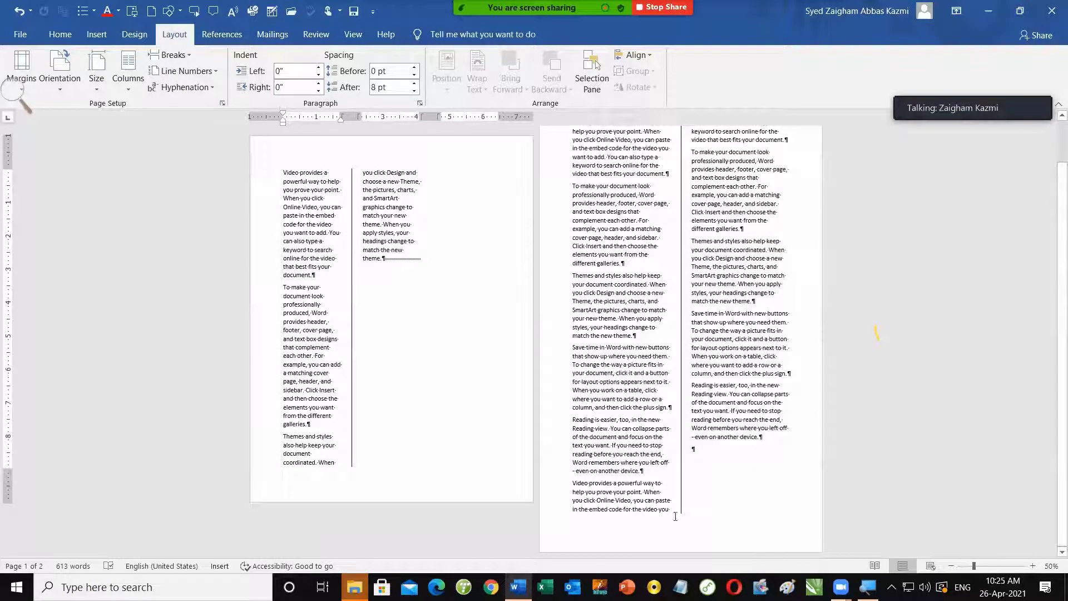
pyautogui.moveTo(684, 516); pyautogui.dragTo(529, 106)
# Delete the selected passage, return the text to one column, and hide formatting marks.
pyautogui.press('Delete')
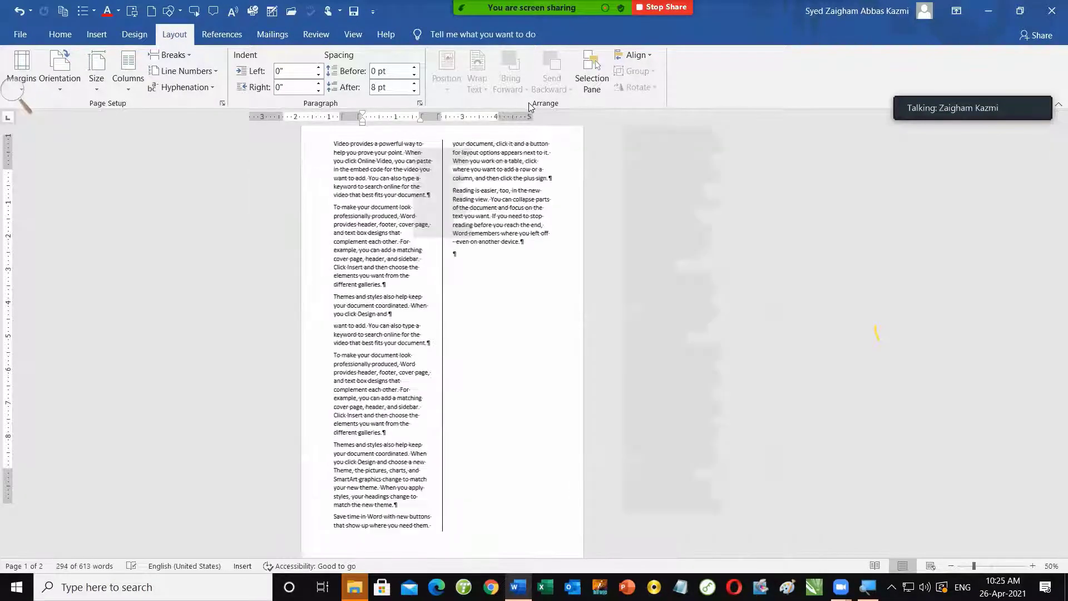
pyautogui.keyDown('ctrl'); pyautogui.scroll(-3, 566, 363); pyautogui.keyUp('ctrl')
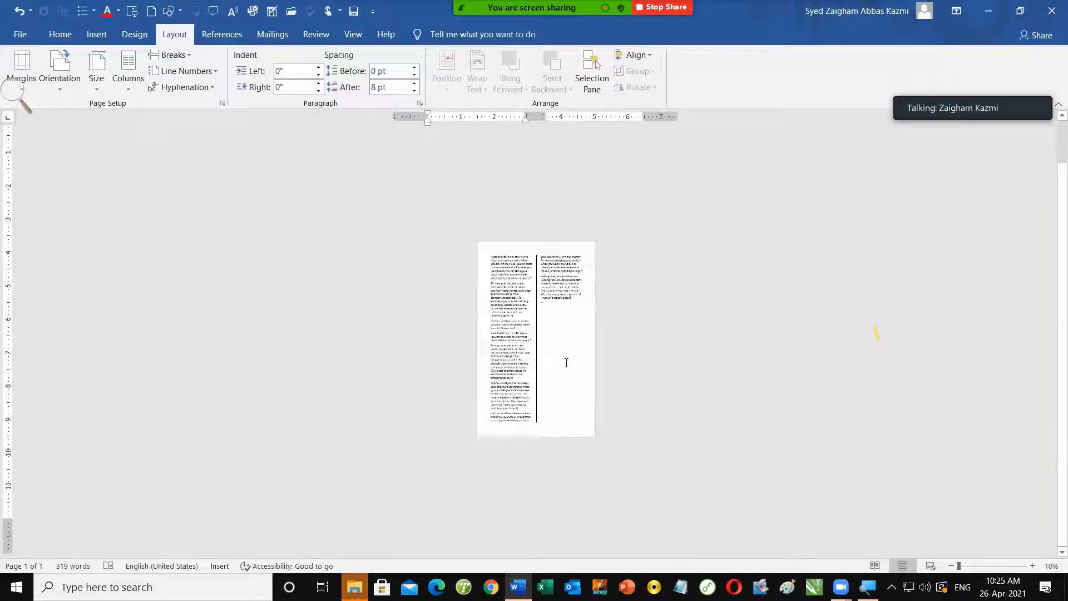
pyautogui.keyDown('ctrl'); pyautogui.scroll(1, 566, 362); pyautogui.keyUp('ctrl')
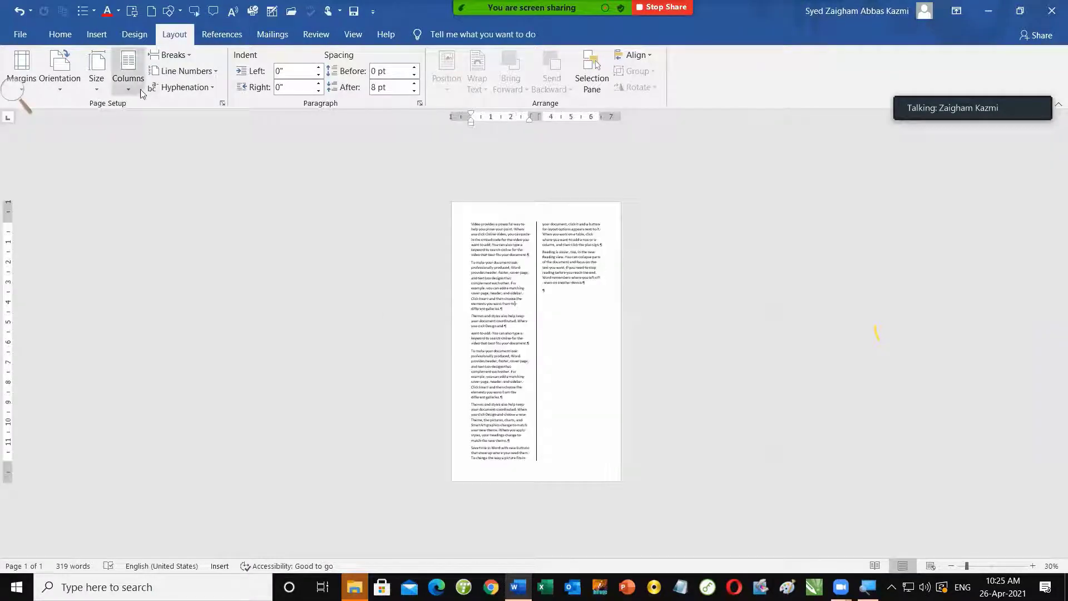
pyautogui.click(128, 78)
pyautogui.click(151, 111)
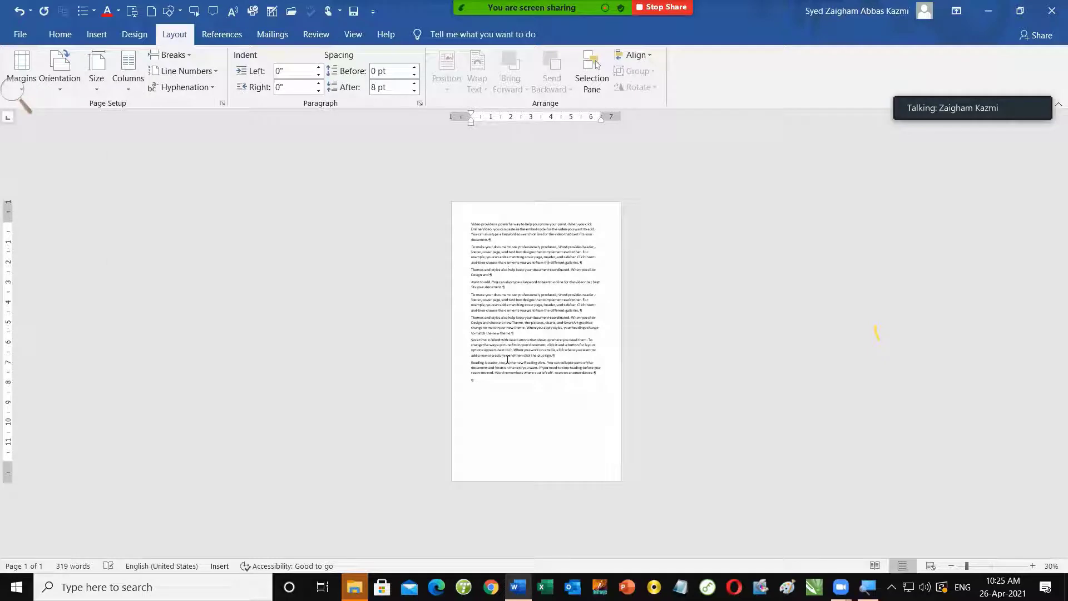
pyautogui.keyDown('ctrl'); pyautogui.scroll(1, 527, 390); pyautogui.keyUp('ctrl')
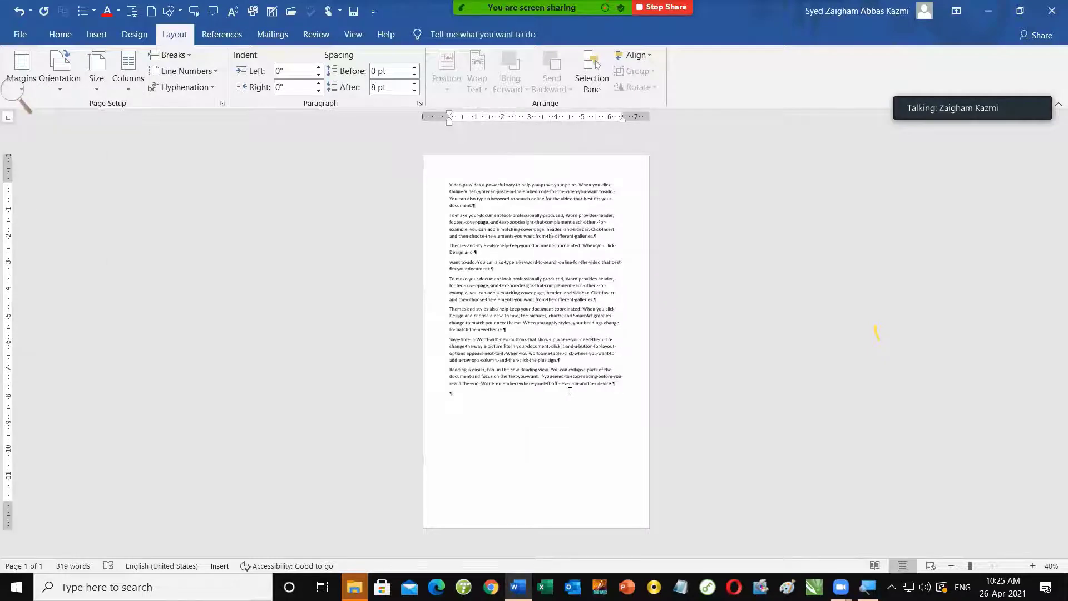
pyautogui.hotkey('ctrl', 'shift', '8')
# Start a new page and fill it with =rand() sample paragraphs.
pyautogui.click(467, 401)
pyautogui.hotkey('ctrl', 'Return')
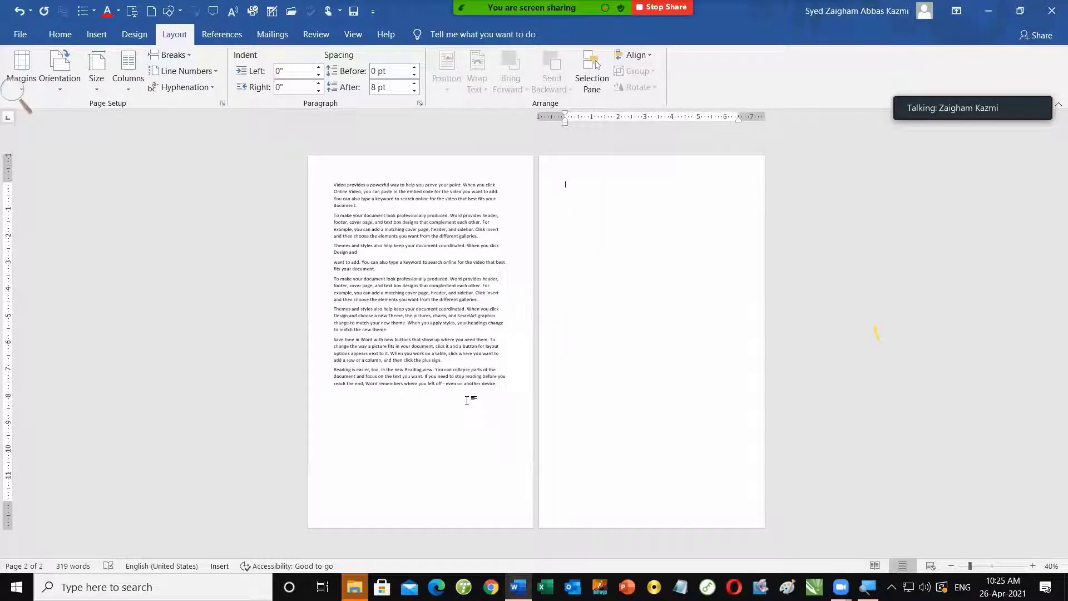
pyautogui.write('=rand(')
pyautogui.write(')')
pyautogui.press('Return')
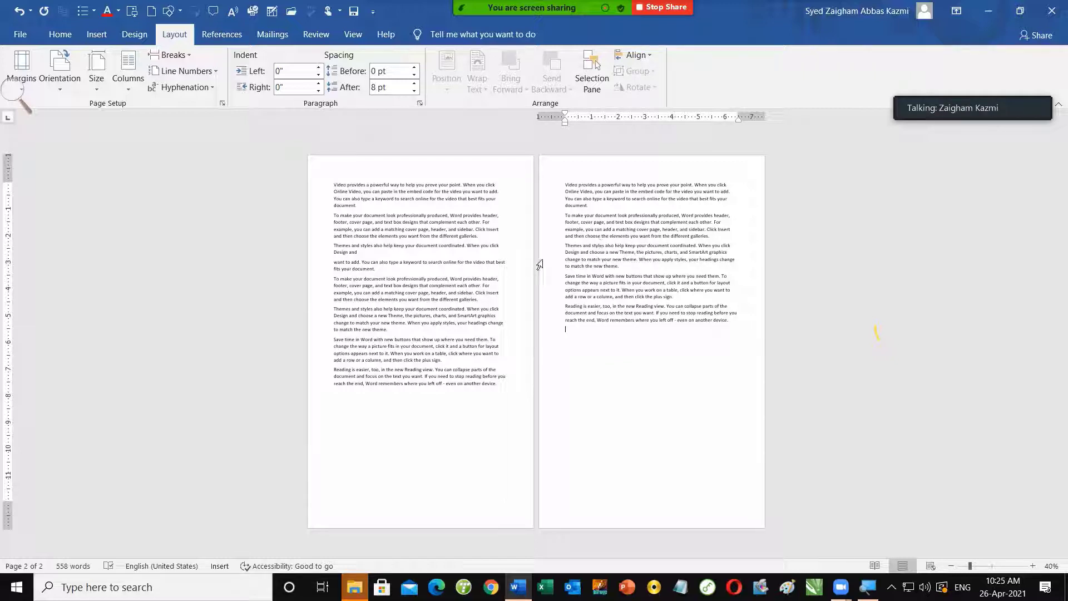
# Select the text on pages 1 and 2, then clear the selection.
pyautogui.click(335, 184)
pyautogui.keyDown('shift'); pyautogui.click(481, 410); pyautogui.keyUp('shift')
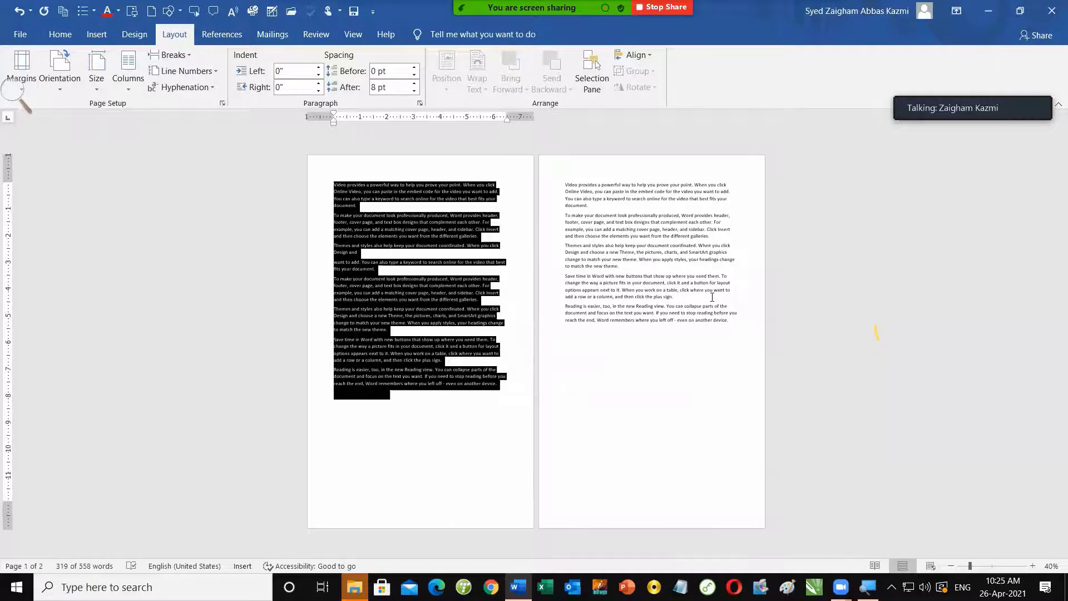
pyautogui.moveTo(565, 183); pyautogui.dragTo(727, 321)
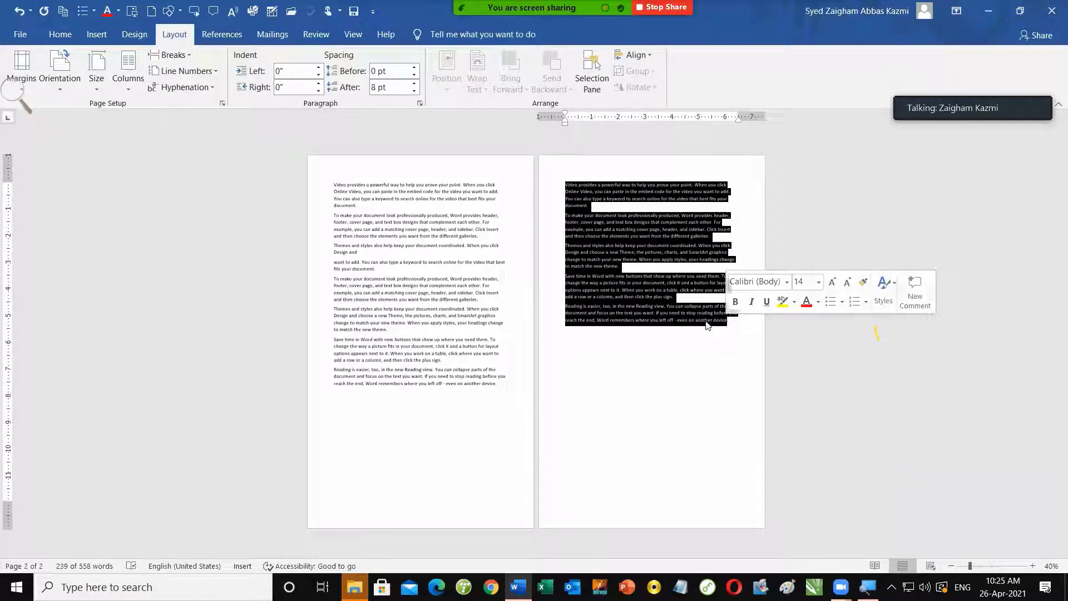
pyautogui.keyDown('ctrl'); pyautogui.scroll(1, 744, 352); pyautogui.keyUp('ctrl')
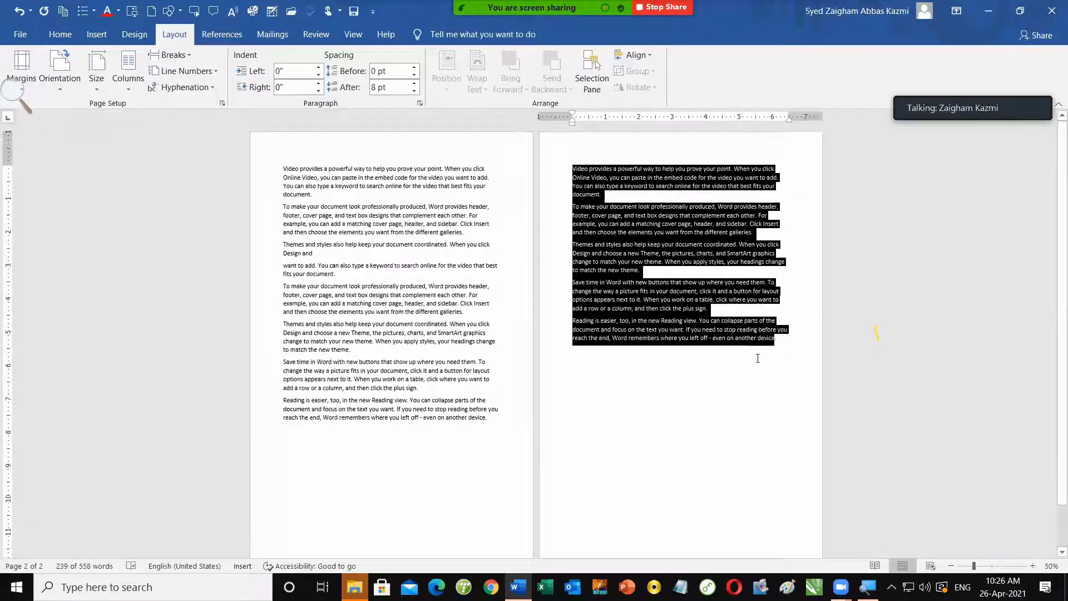
pyautogui.click(757, 358)
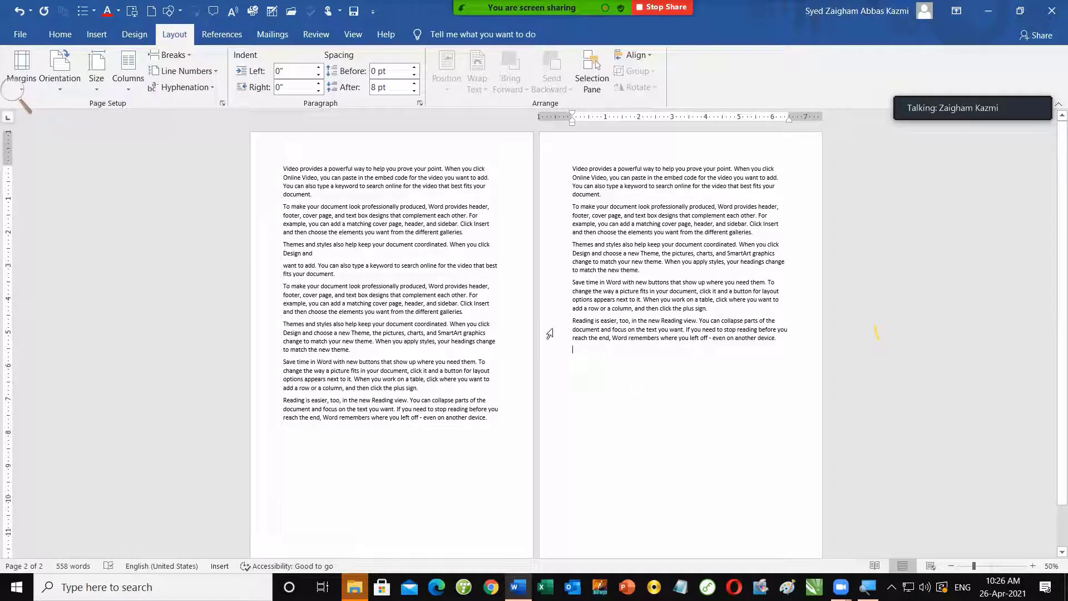
# Insert a Next Page section break, show formatting marks, and reopen the Breaks list.
pyautogui.click(185, 58)
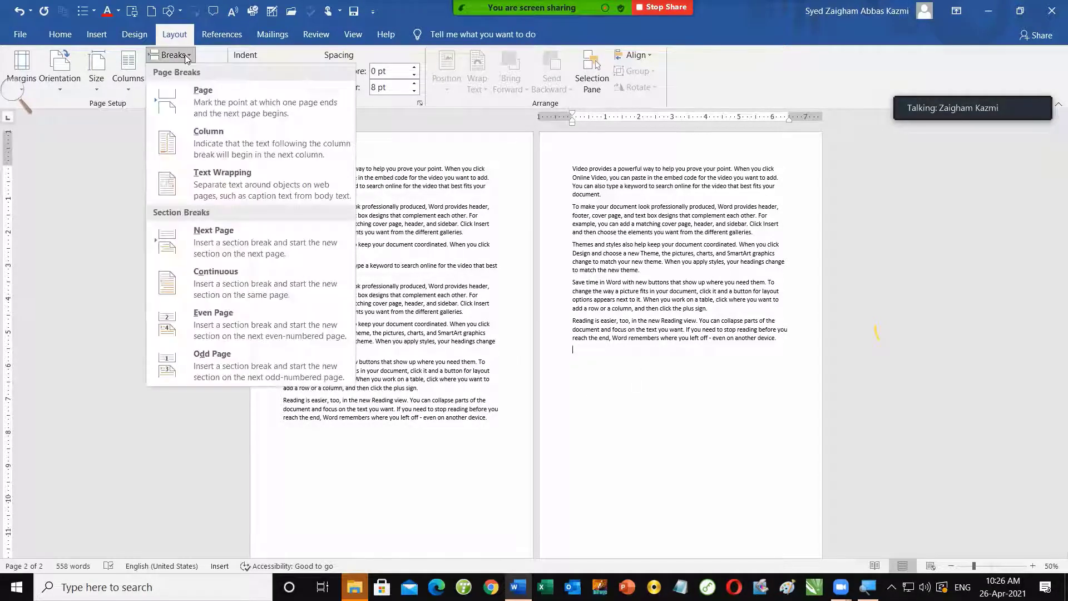
pyautogui.click(222, 247)
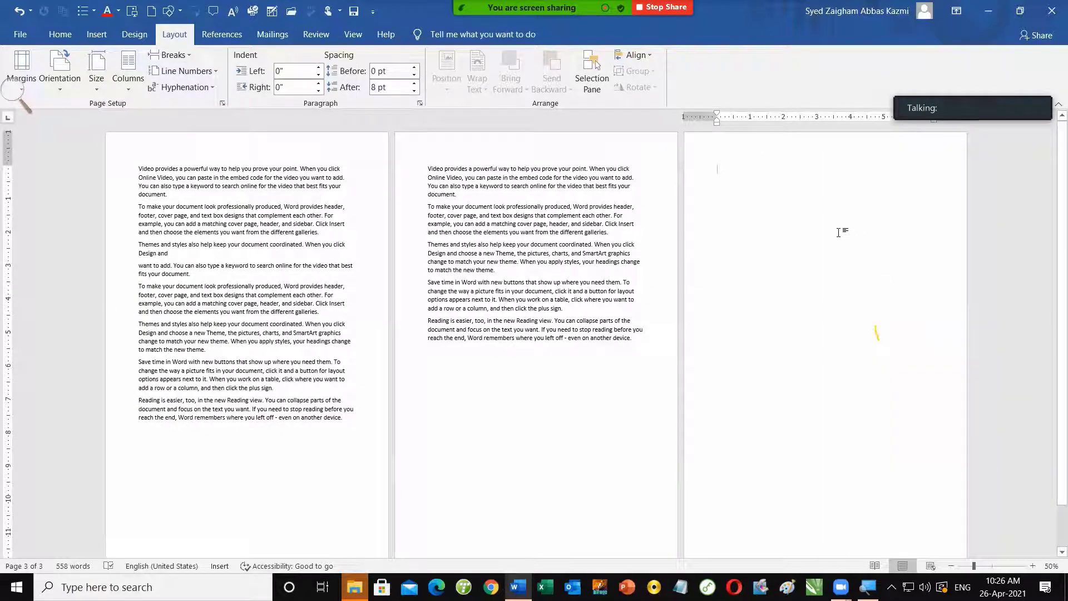
pyautogui.hotkey('ctrl', 'shift', '8')
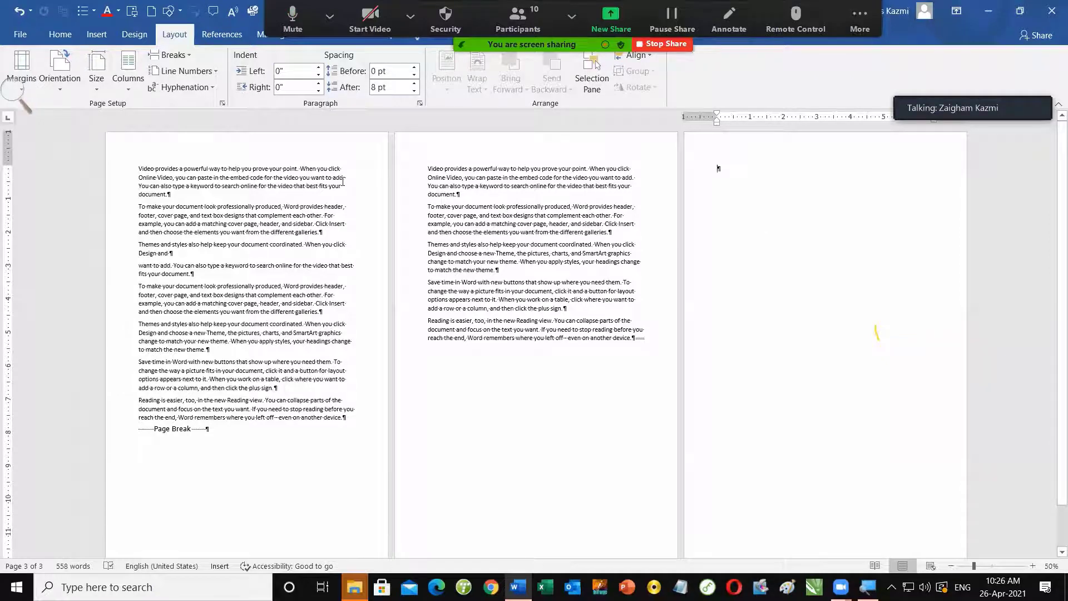
pyautogui.click(169, 55)
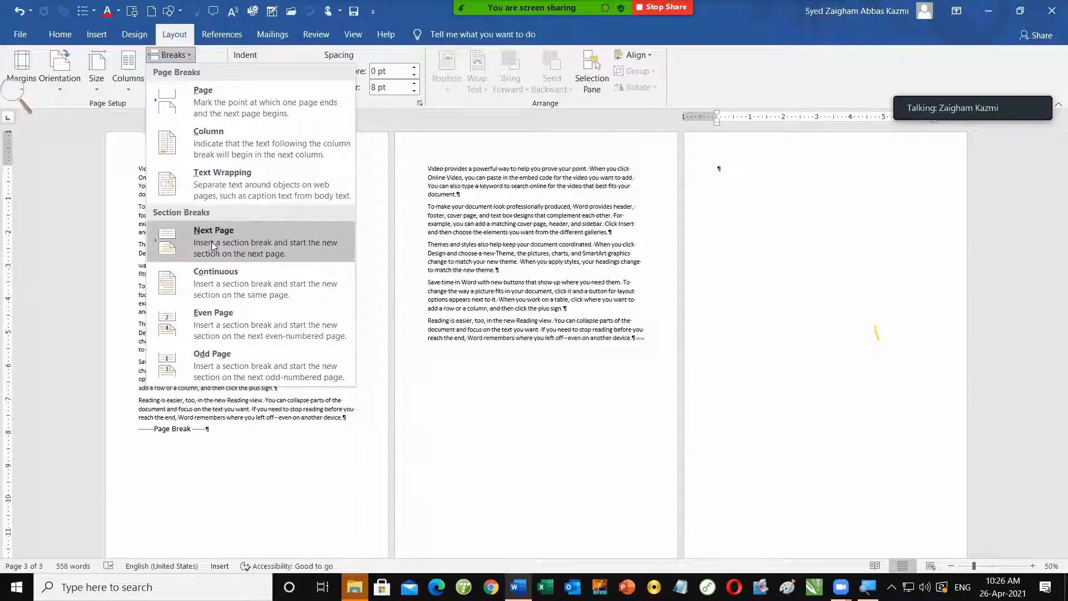
# Close the Breaks menu and set the sample text on pages 1–2 in two columns.
pyautogui.click(641, 332)
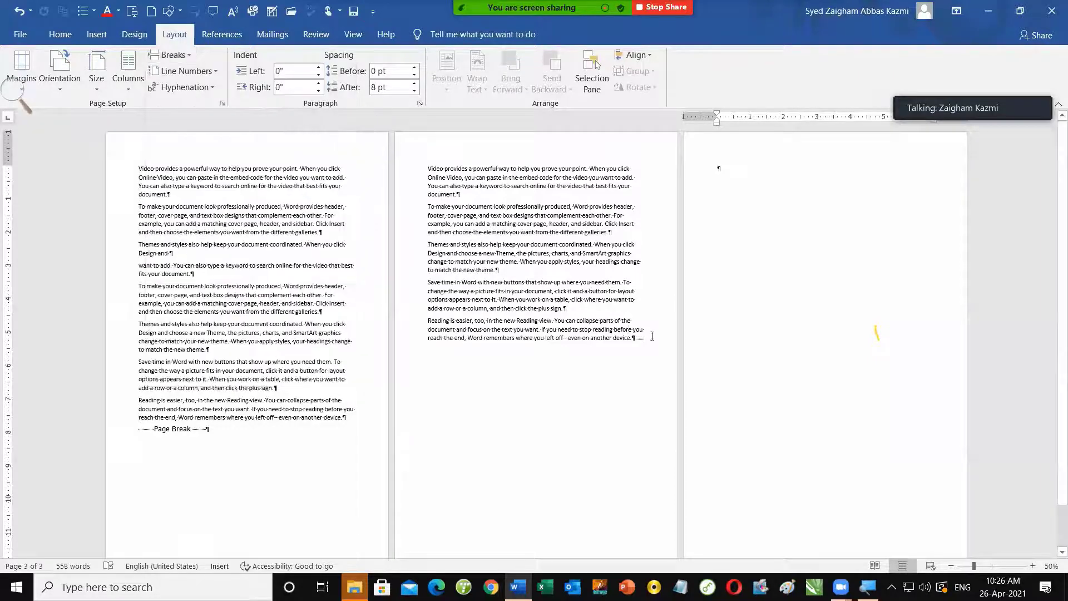
pyautogui.moveTo(556, 329); pyautogui.dragTo(648, 336)
pyautogui.click(639, 337)
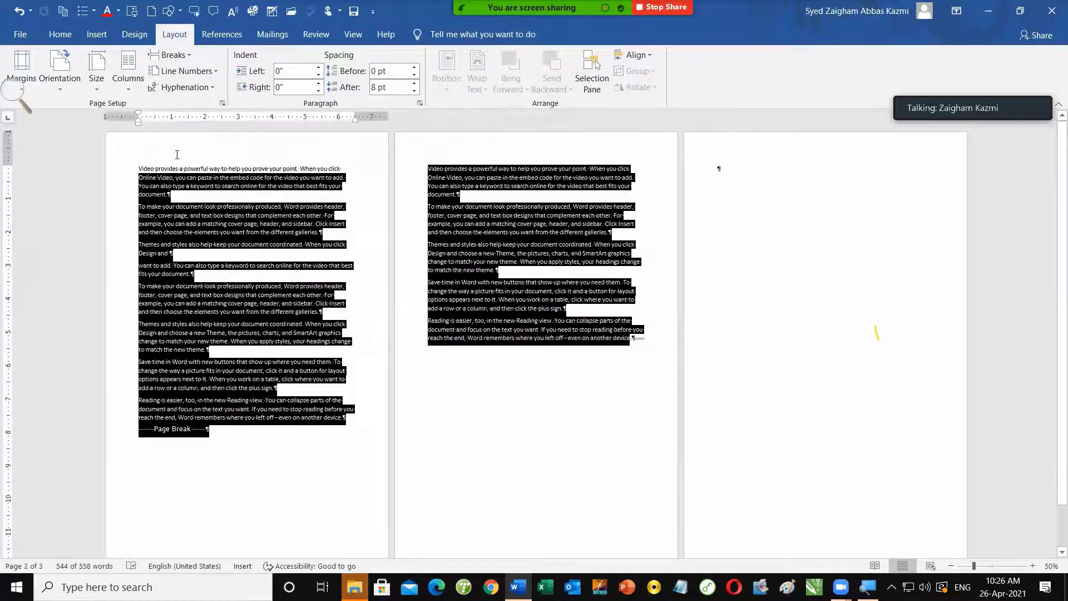
pyautogui.moveTo(629, 343); pyautogui.dragTo(170, 161)
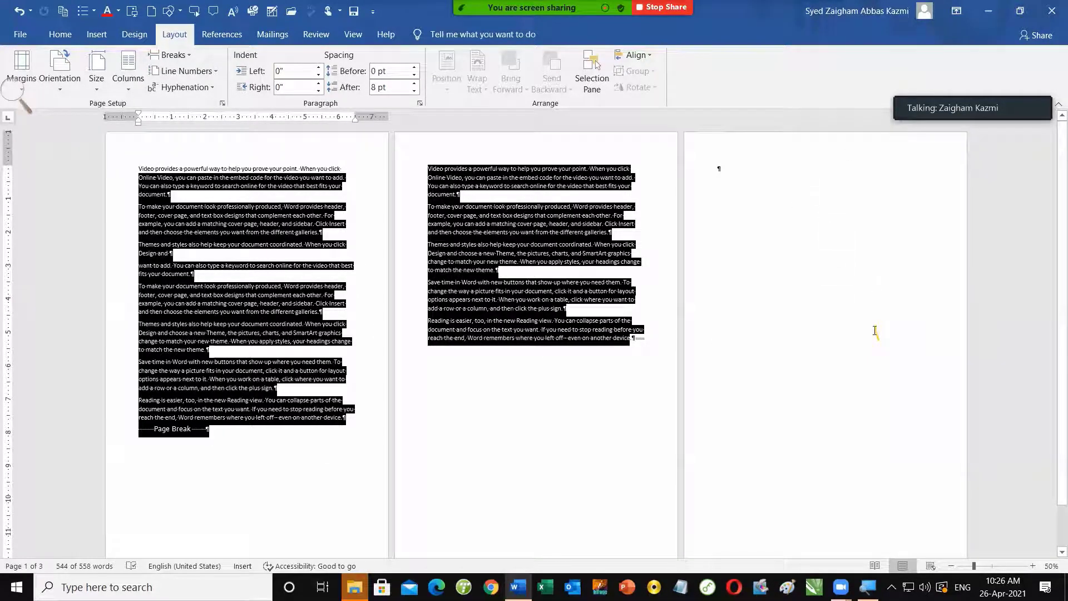
pyautogui.click(288, 232)
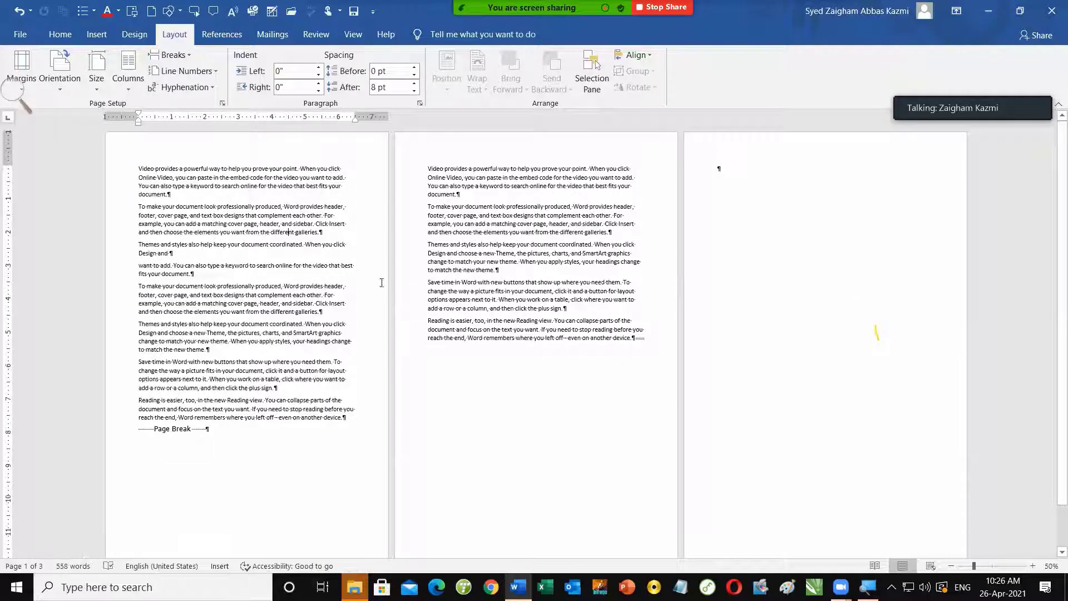
pyautogui.click(128, 71)
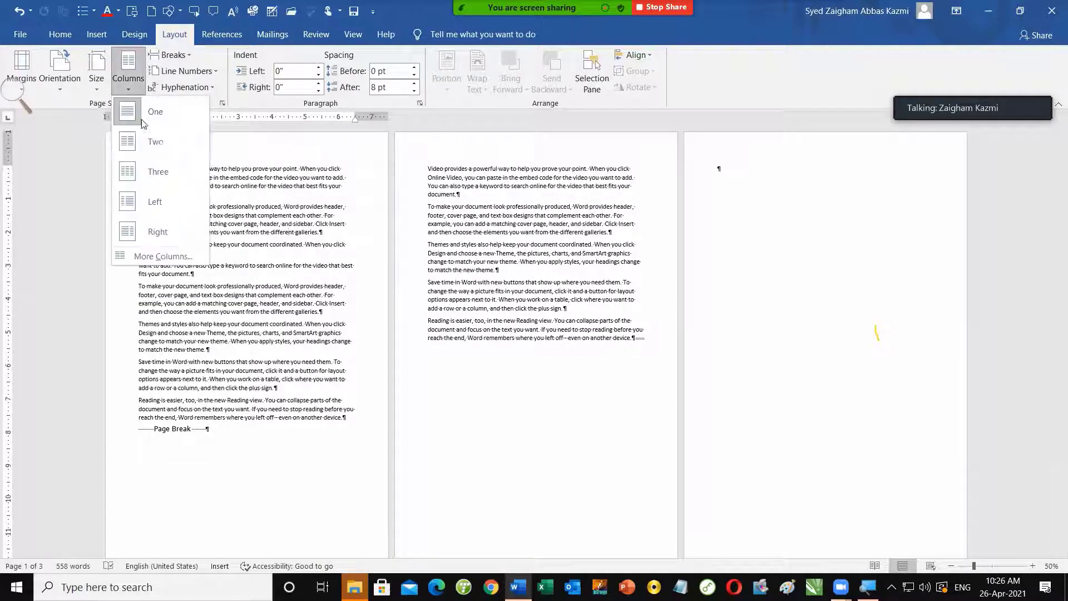
pyautogui.click(154, 146)
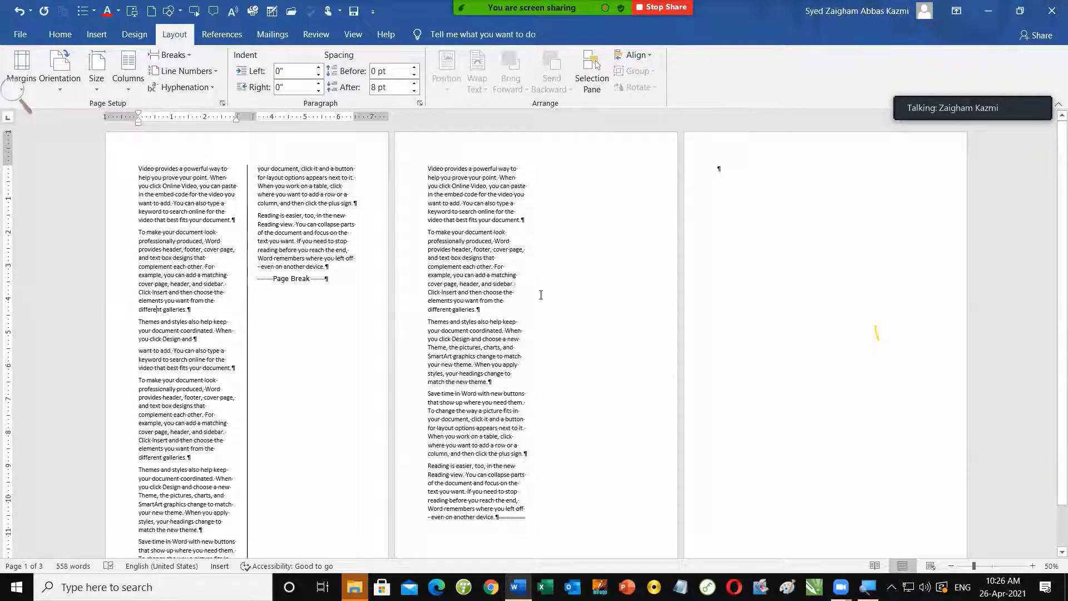
pyautogui.click(795, 168)
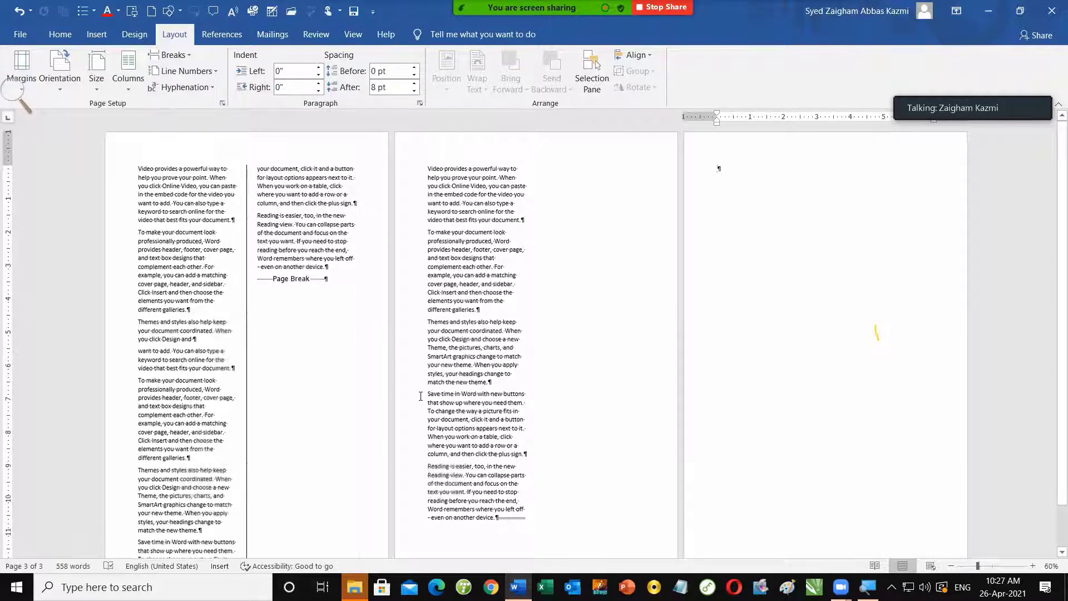
# Delete the extra column text and return the remaining text to one column.
pyautogui.scroll(1, 420, 395)
pyautogui.scroll(1, 420, 396)
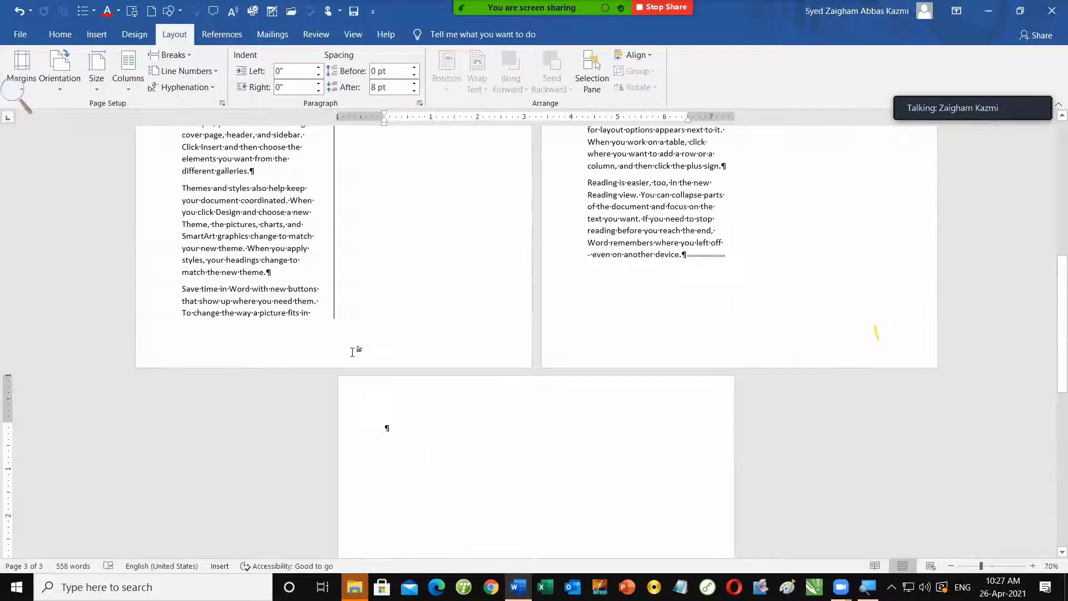
pyautogui.moveTo(356, 352)
pyautogui.mouseDown()
pyautogui.moveTo(382, 191)
pyautogui.moveTo(349, 187)
pyautogui.mouseUp()
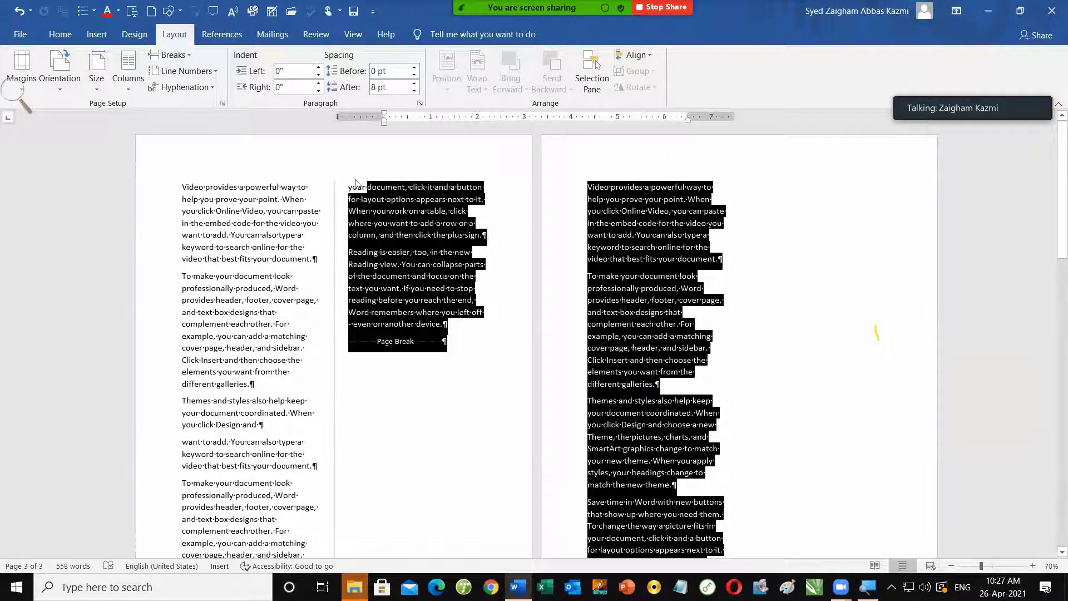
pyautogui.press('Delete')
pyautogui.scroll(-3, 305, 343)
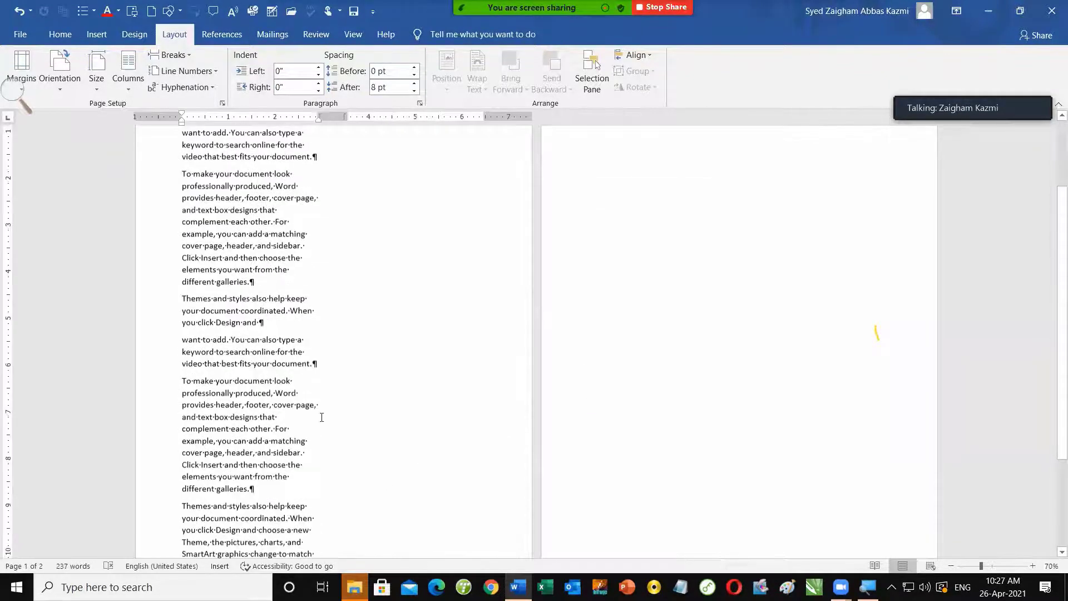
pyautogui.tripleClick(49, 142)
pyautogui.press('Delete')
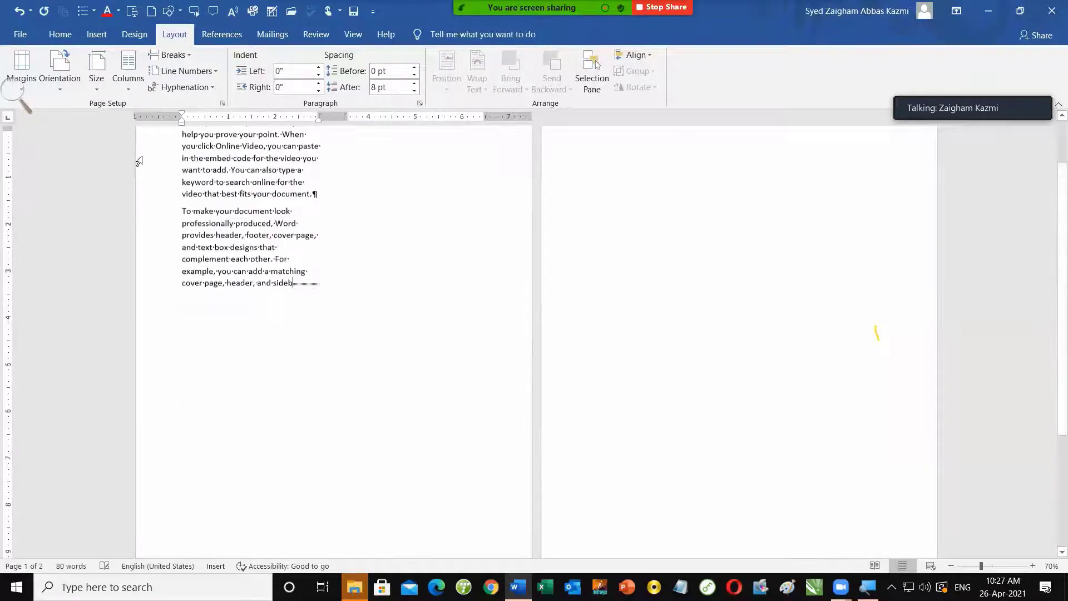
pyautogui.scroll(2, 136, 162)
pyautogui.click(128, 72)
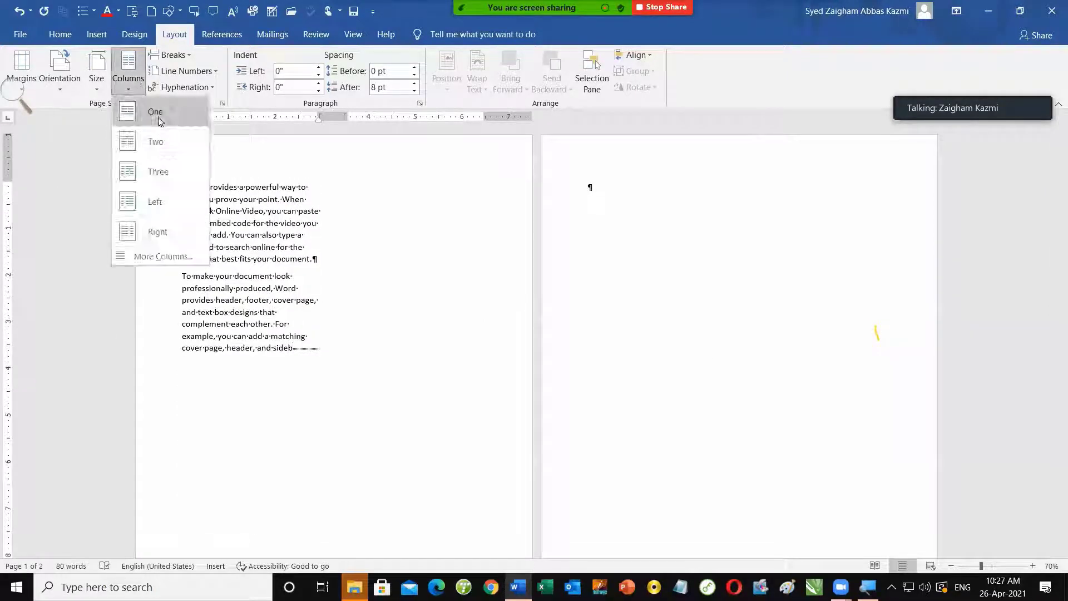
pyautogui.click(134, 113)
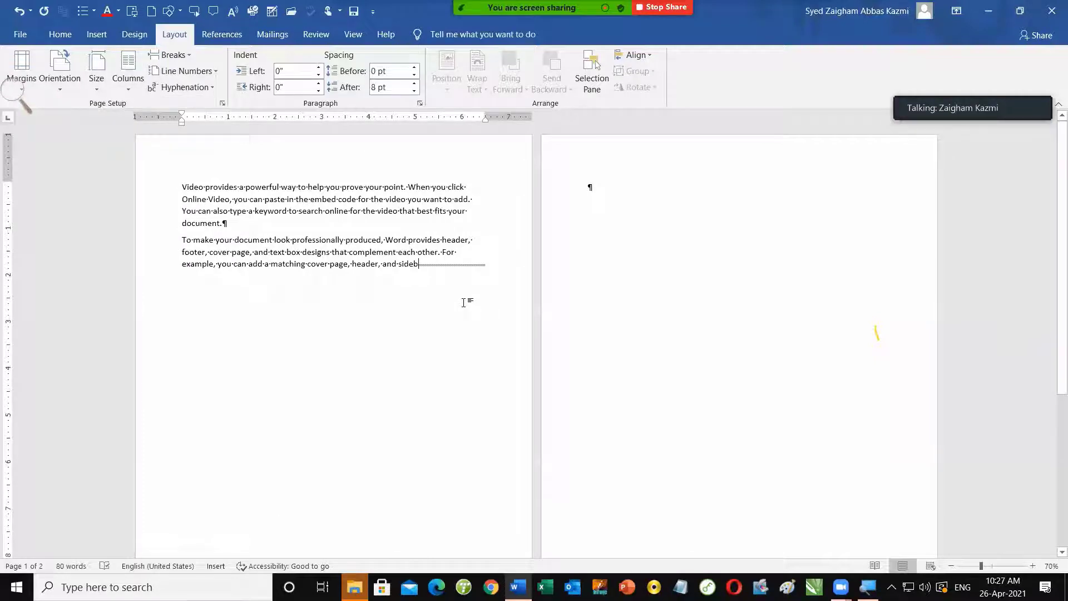
# Hide formatting marks, remove the blank second page, and trim the unfinished last sentence.
pyautogui.hotkey('ctrl', 'shift', '8')
pyautogui.press('Delete')
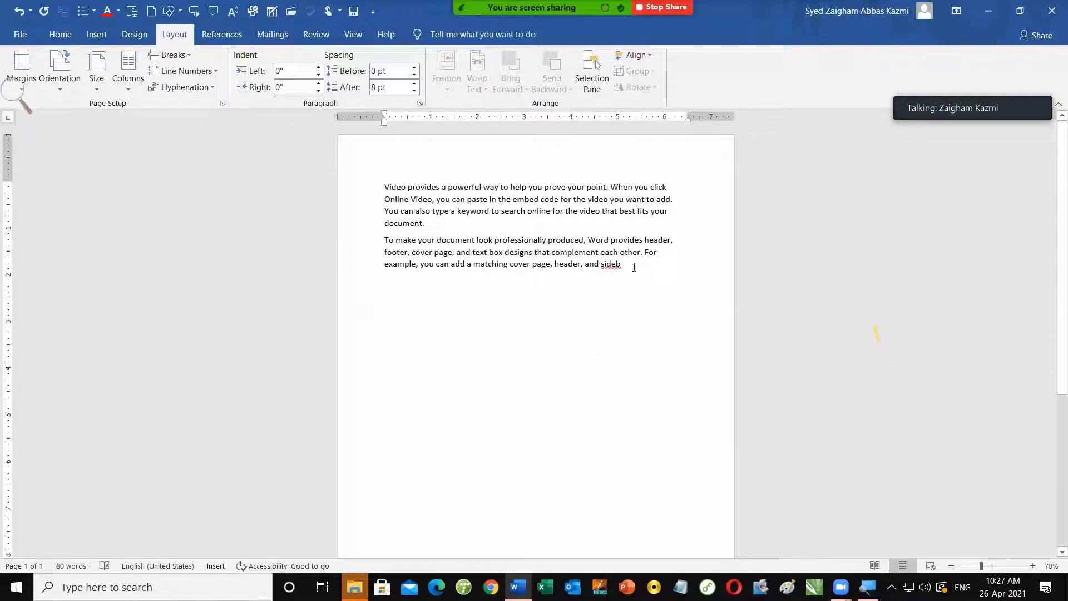
pyautogui.keyDown('ctrl'); pyautogui.scroll(-1, 637, 264); pyautogui.keyUp('ctrl')
pyautogui.hotkey('ctrl', 'z')
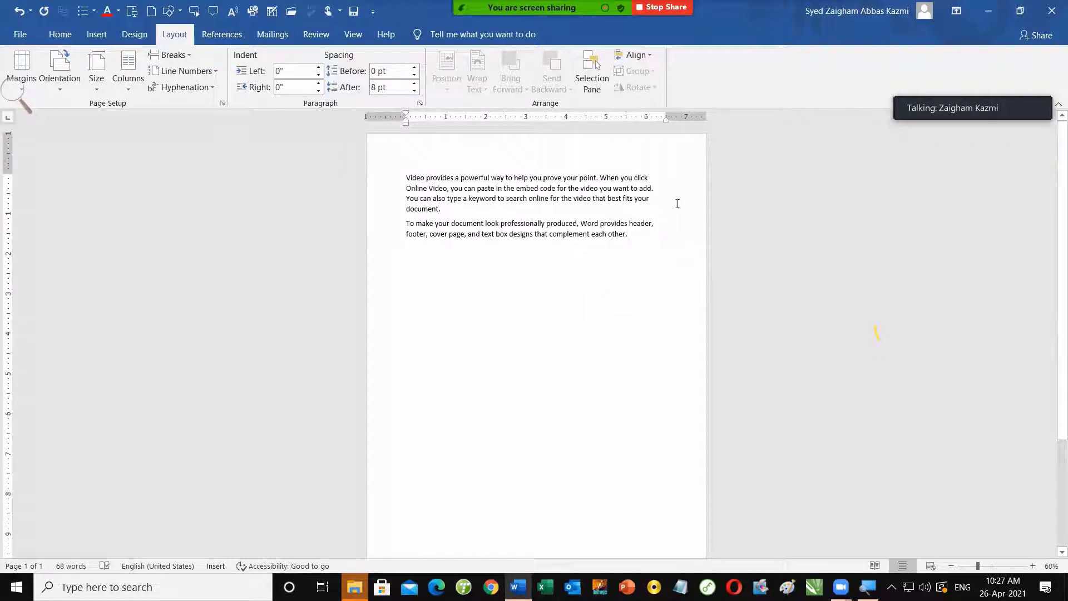
pyautogui.scroll(-1, 465, 367)
pyautogui.scroll(-2, 431, 414)
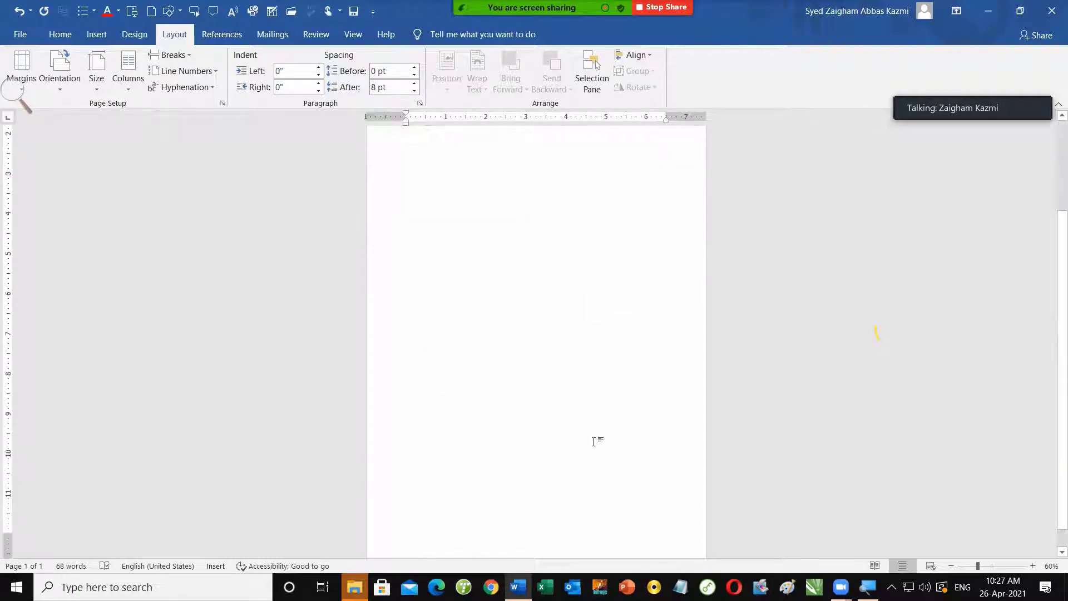
pyautogui.scroll(2, 640, 450)
pyautogui.scroll(1, 566, 279)
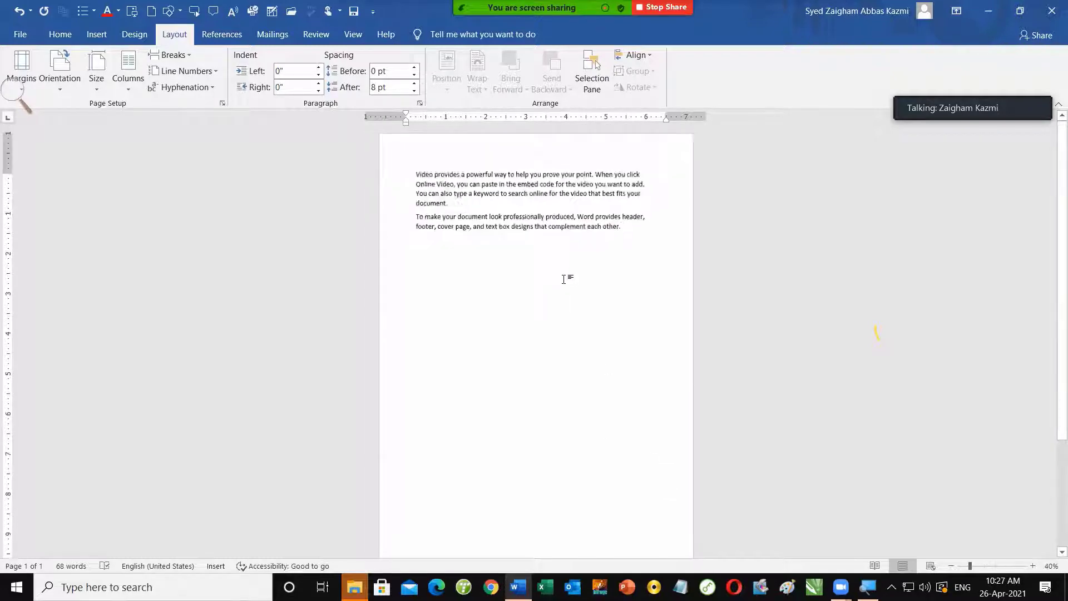
pyautogui.keyDown('ctrl'); pyautogui.scroll(-2, 563, 272); pyautogui.keyUp('ctrl')
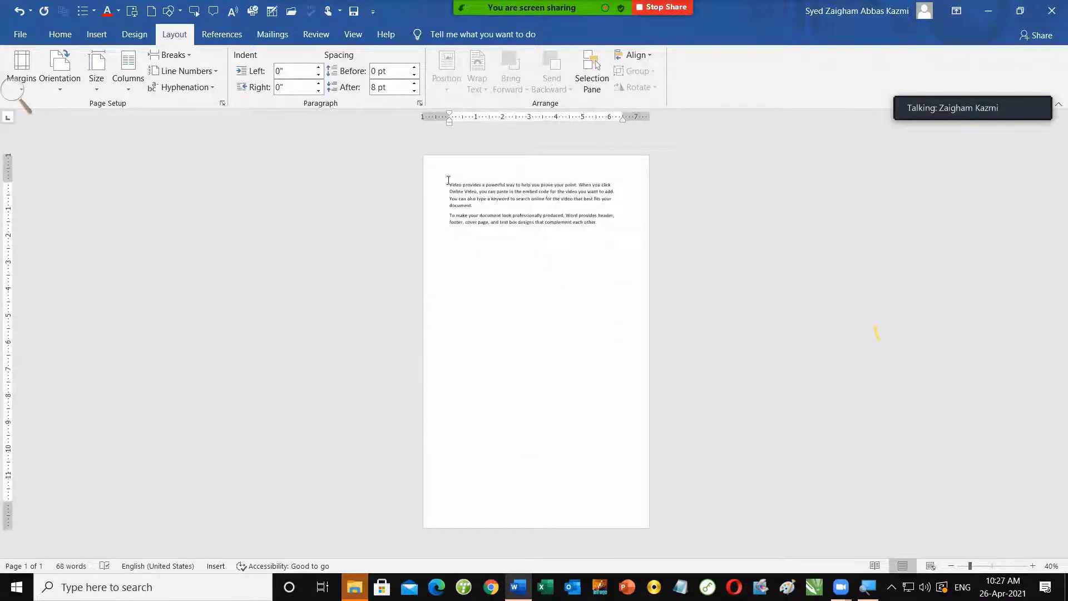
# Paste in more sample paragraphs, then delete the last two to leave five.
pyautogui.moveTo(448, 178); pyautogui.dragTo(639, 303)
pyautogui.hotkey('ctrl', 'c')
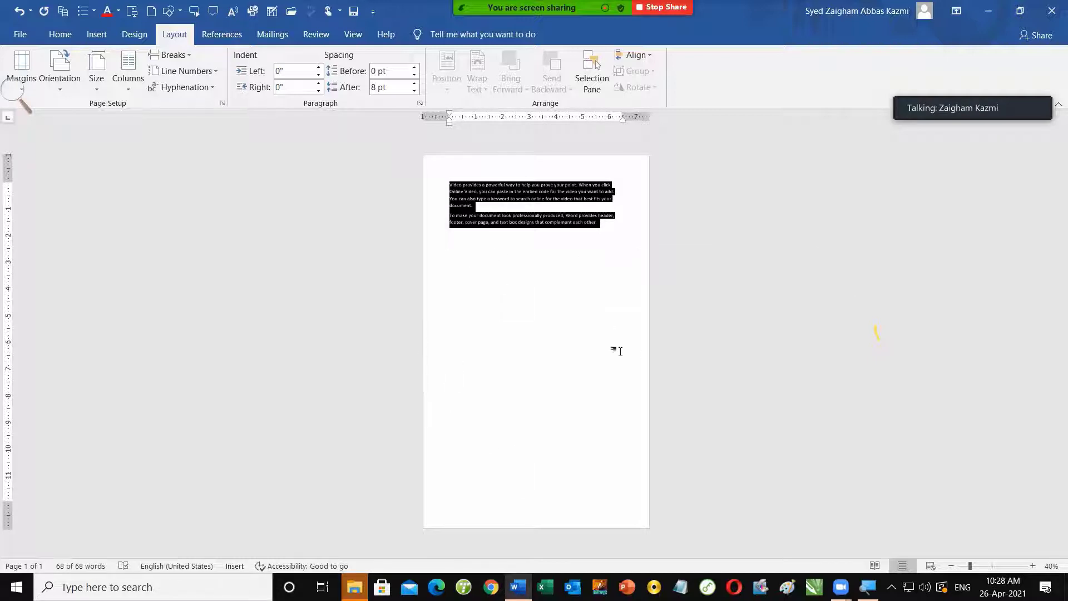
pyautogui.click(609, 228)
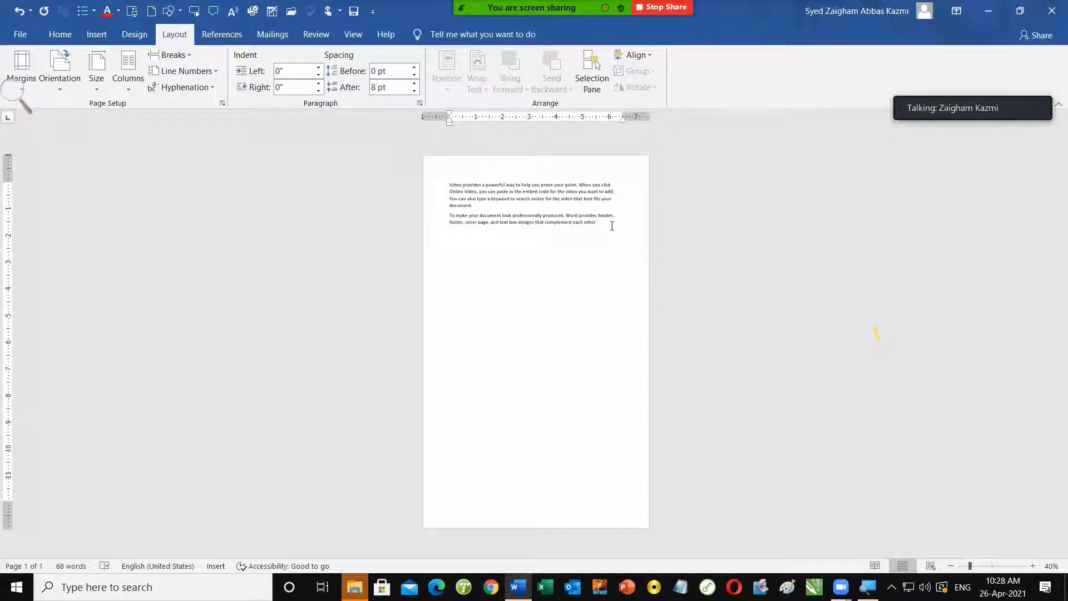
pyautogui.hotkey('ctrl', 'v')
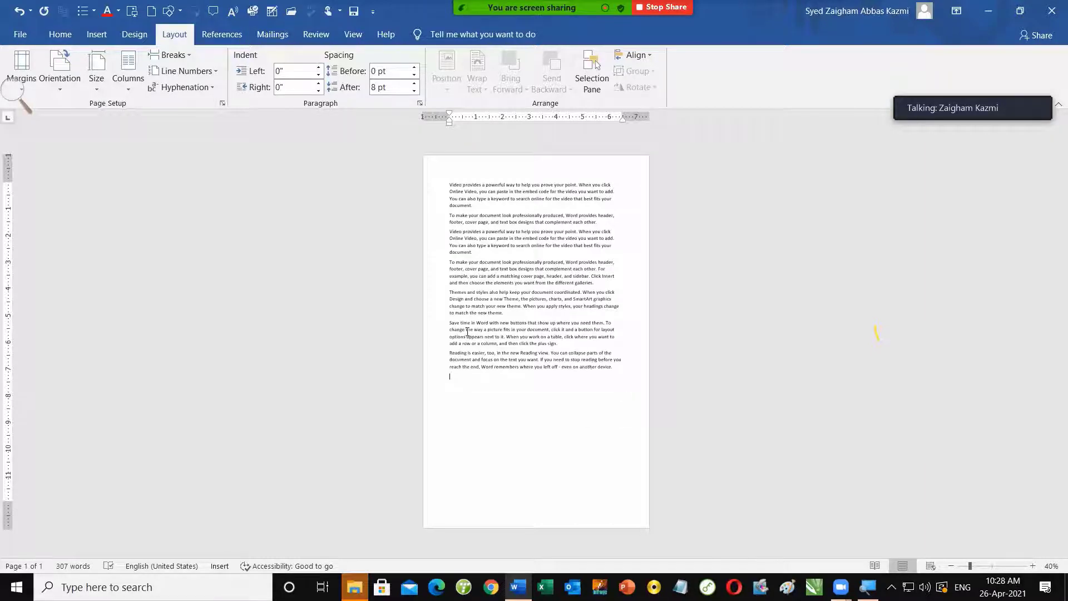
pyautogui.moveTo(622, 371); pyautogui.dragTo(449, 324)
pyautogui.press('Delete')
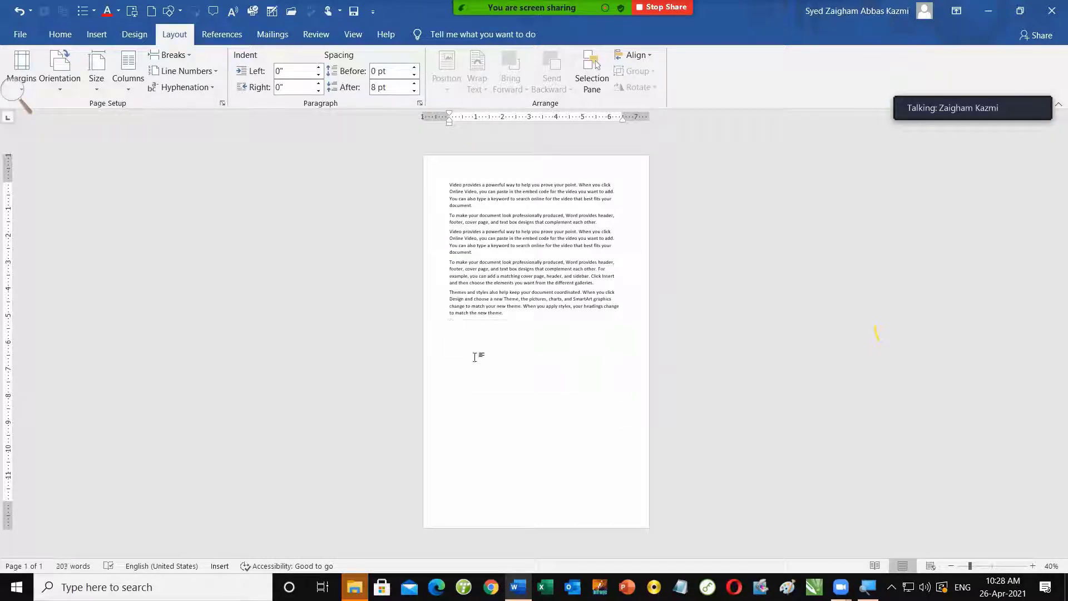
# Insert a continuous section break after the existing text.
pyautogui.click(183, 55)
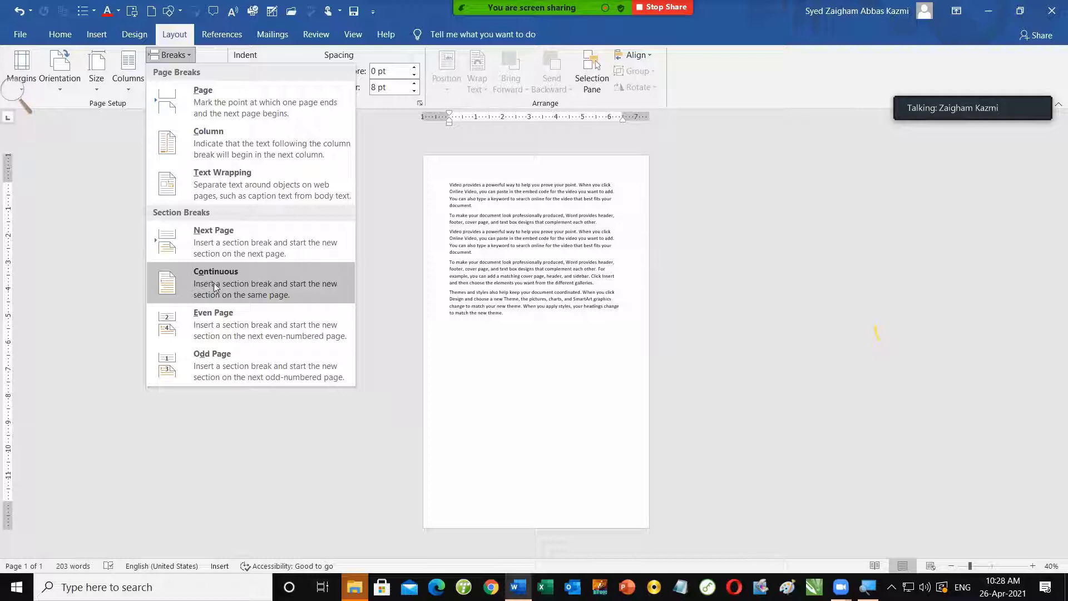
pyautogui.click(213, 283)
pyautogui.scroll(1, 484, 347)
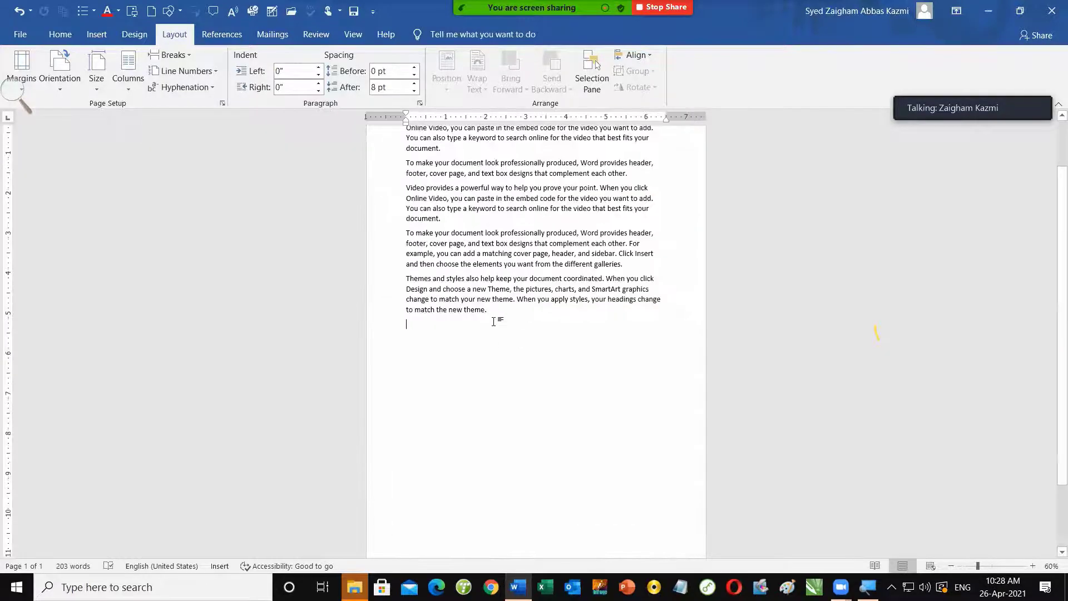
pyautogui.press('BackSpace')
pyautogui.scroll(2, 523, 312)
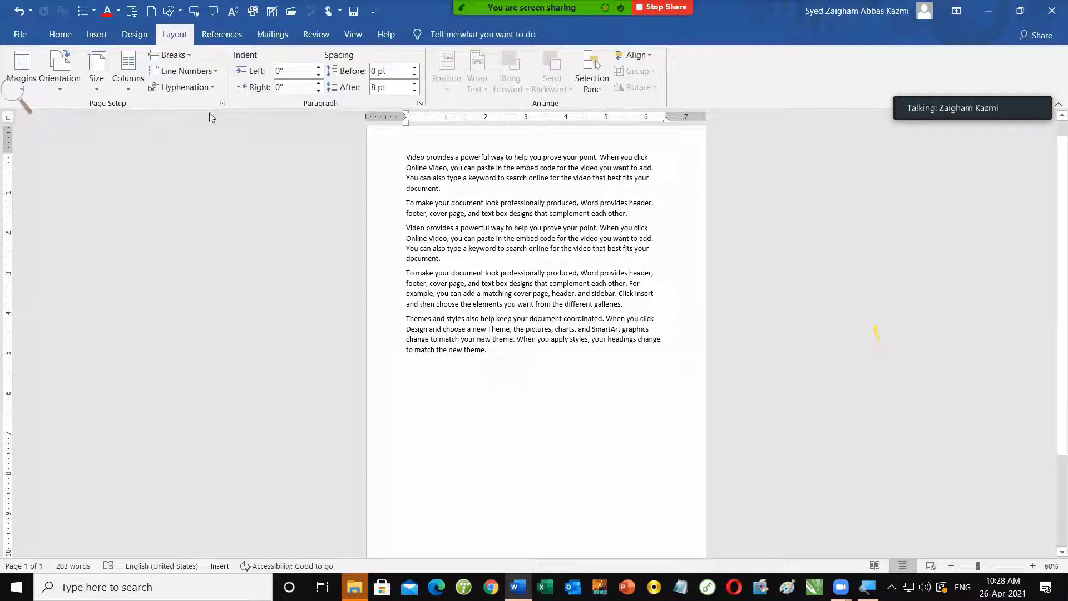
pyautogui.click(170, 55)
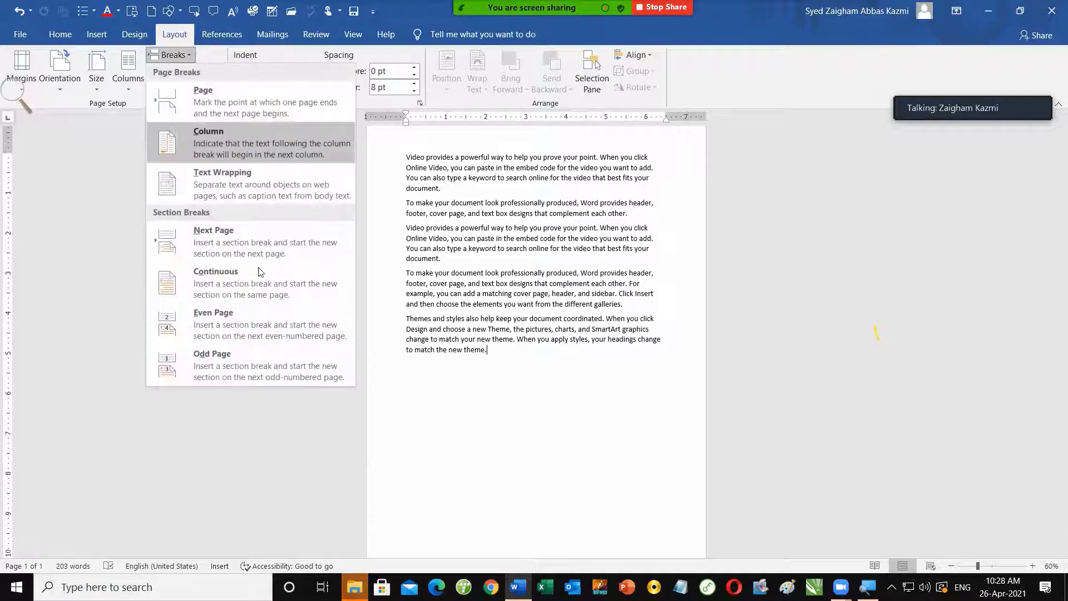
pyautogui.click(227, 284)
# Make the new section two columns and paste sample text into it.
pyautogui.hotkey('ctrl', 'a')
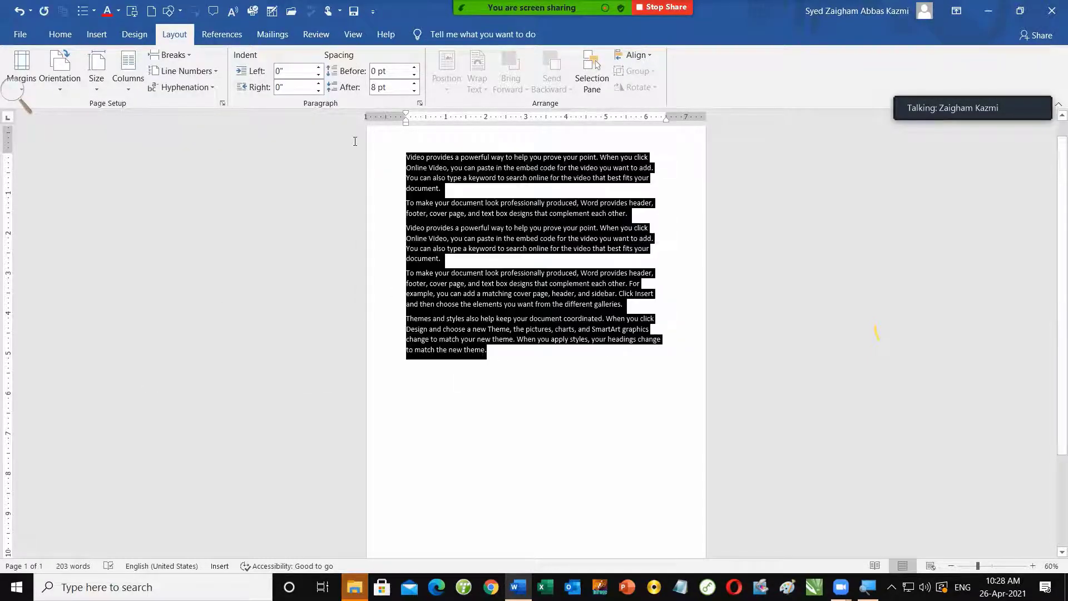
pyautogui.click(438, 339)
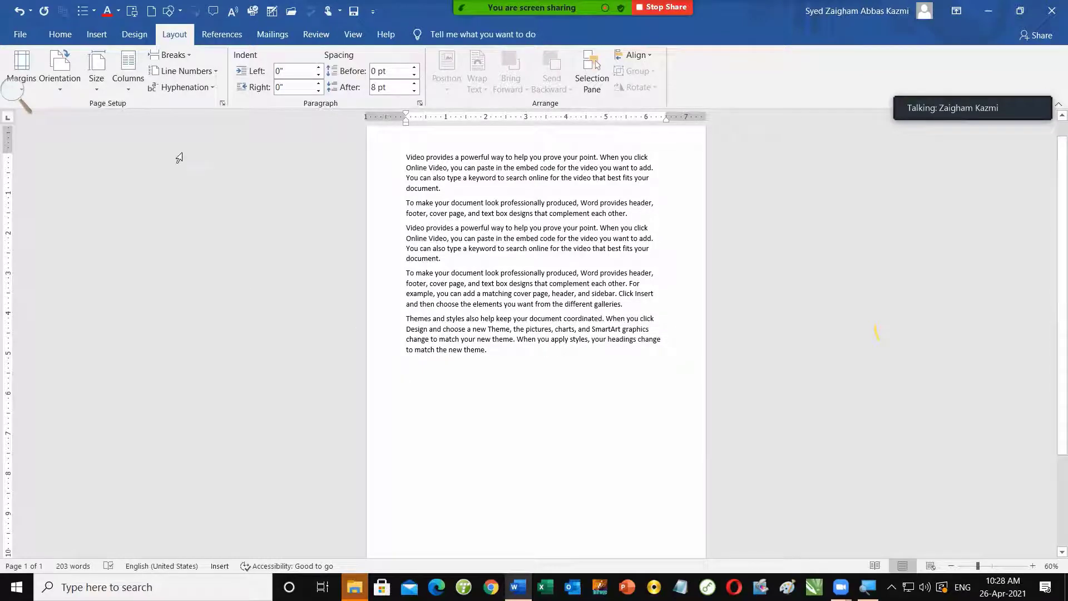
pyautogui.click(130, 79)
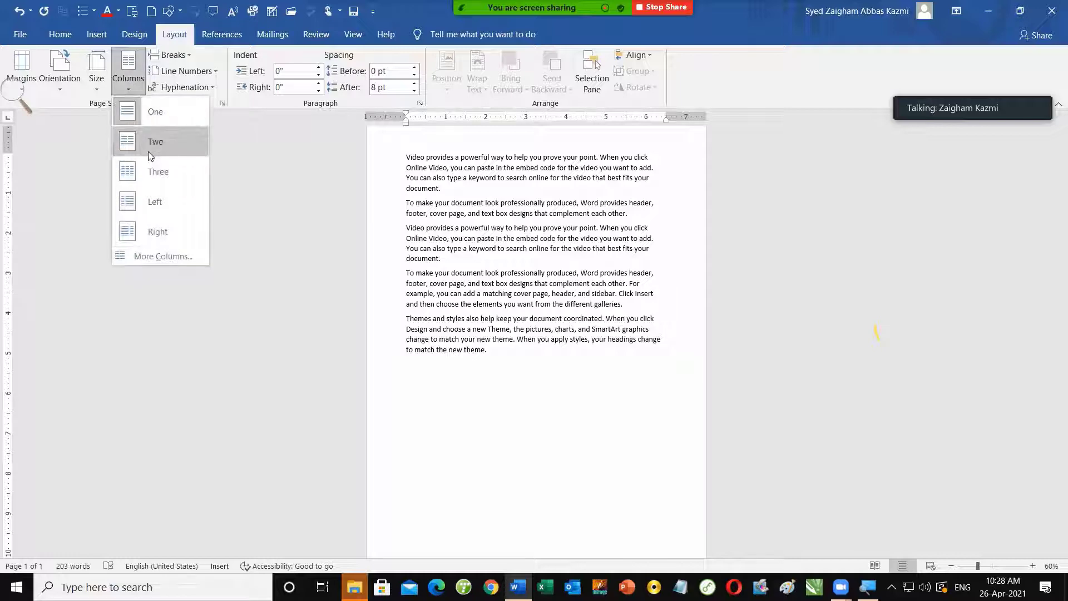
pyautogui.click(153, 139)
pyautogui.hotkey('ctrl', 'v')
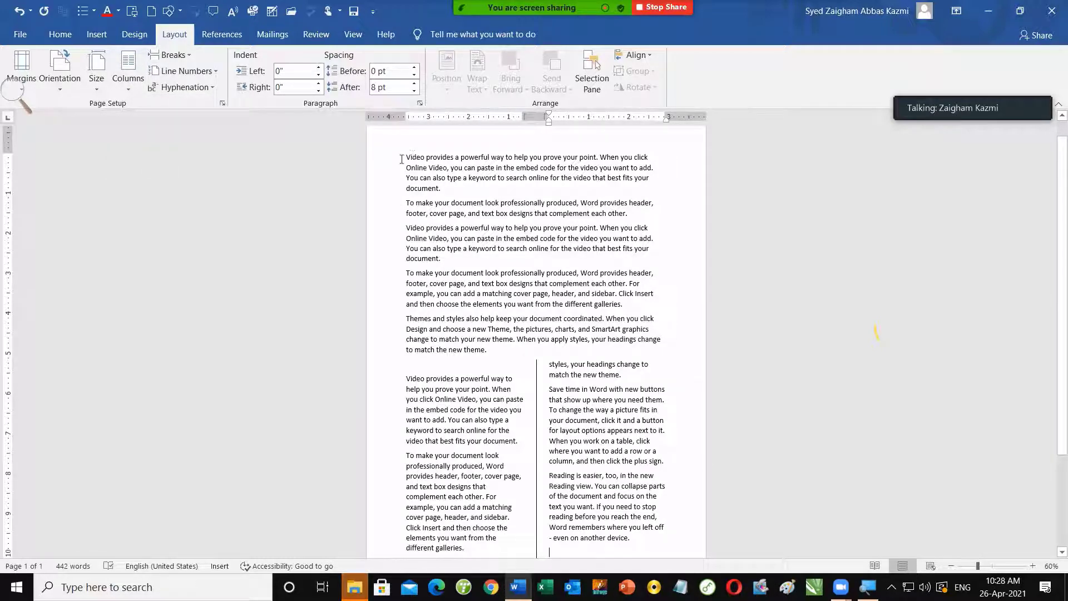
# Split the lower section into three columns.
pyautogui.moveTo(406, 157); pyautogui.dragTo(488, 349)
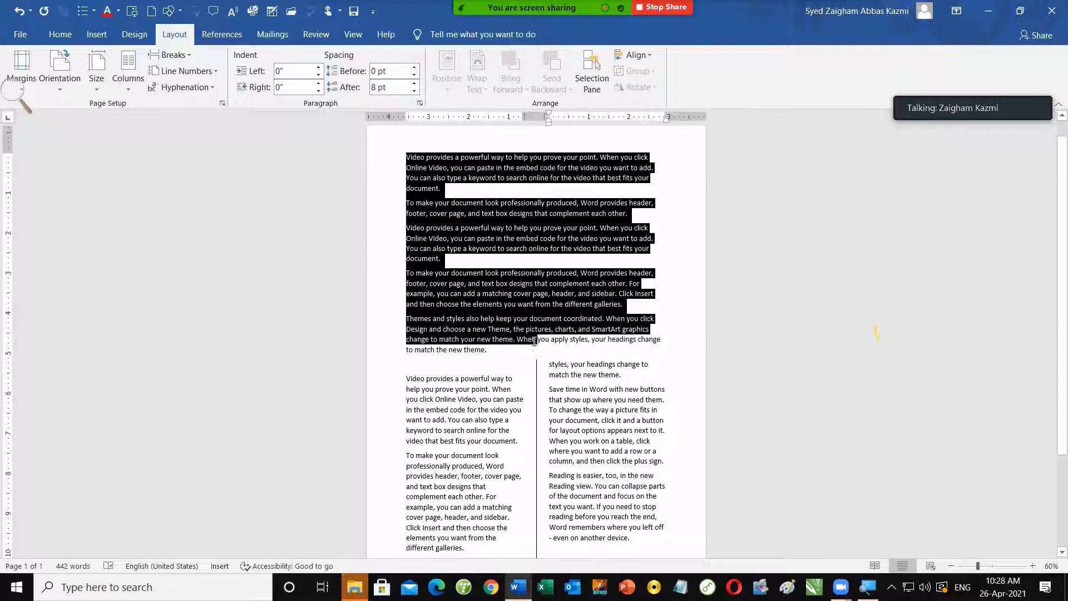
pyautogui.click(491, 409)
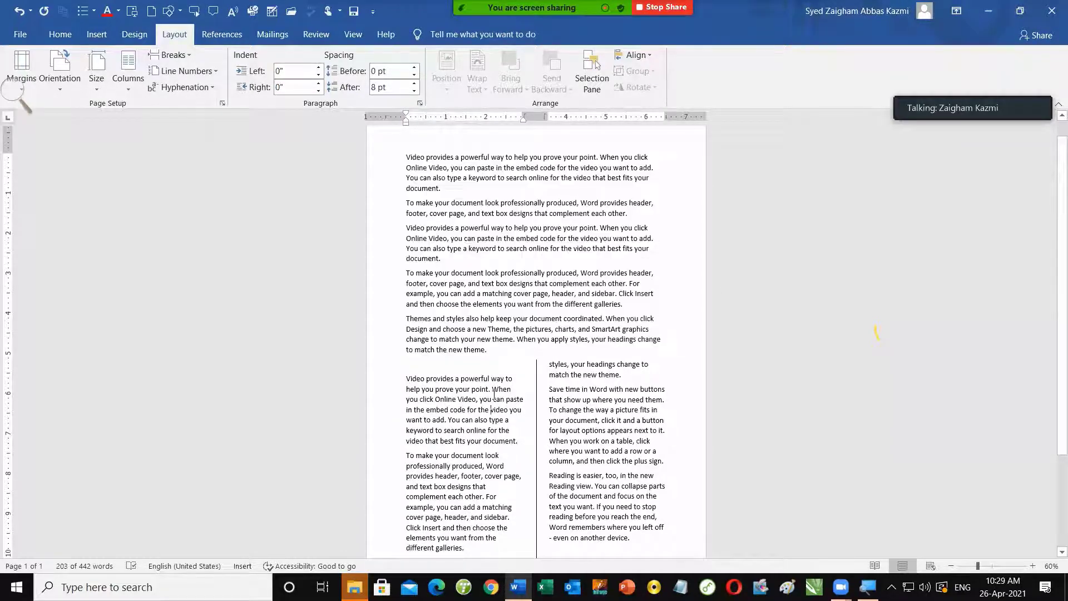
pyautogui.click(128, 70)
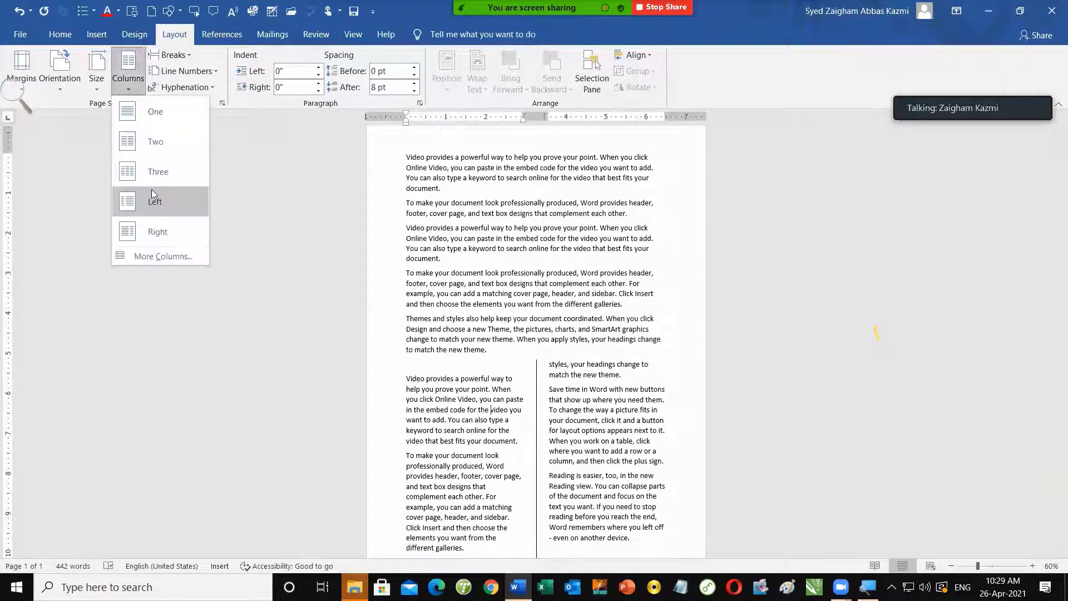
pyautogui.click(157, 173)
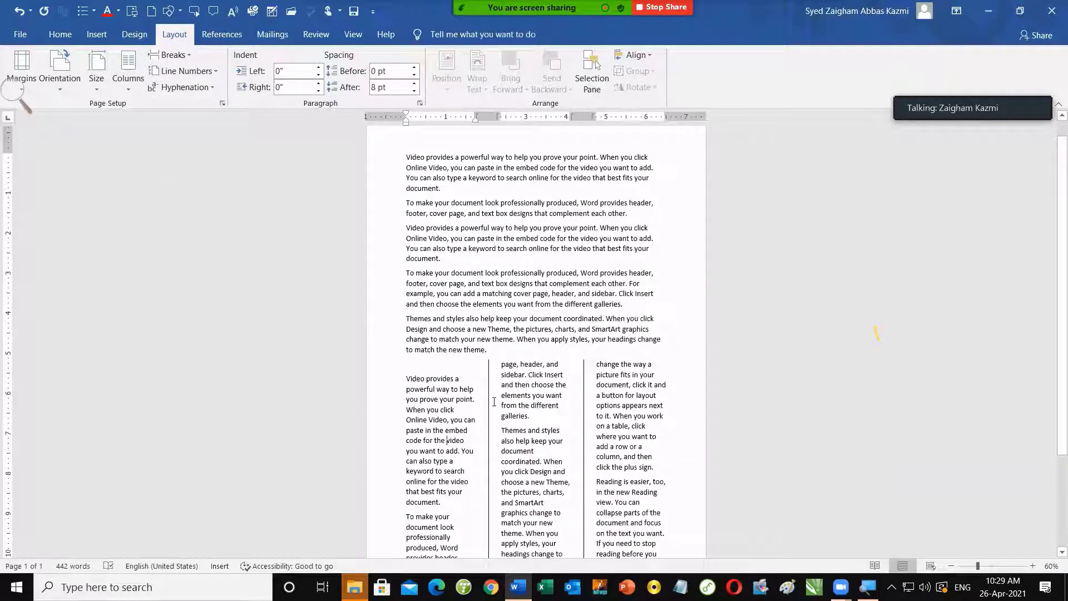
# Lay the five upper paragraphs out in two columns.
pyautogui.moveTo(499, 352); pyautogui.dragTo(451, 208)
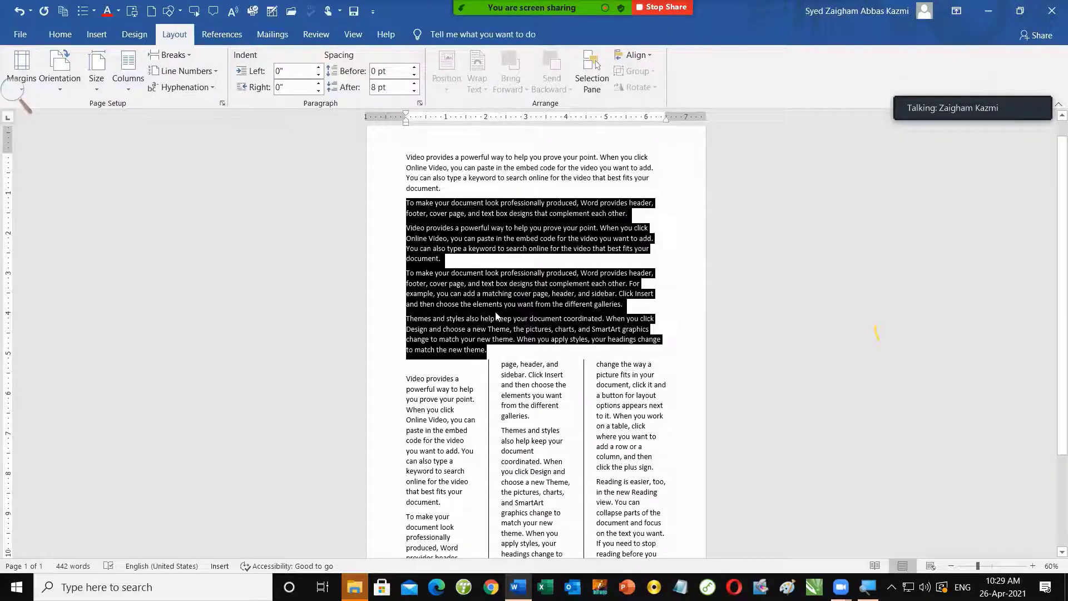
pyautogui.click(128, 70)
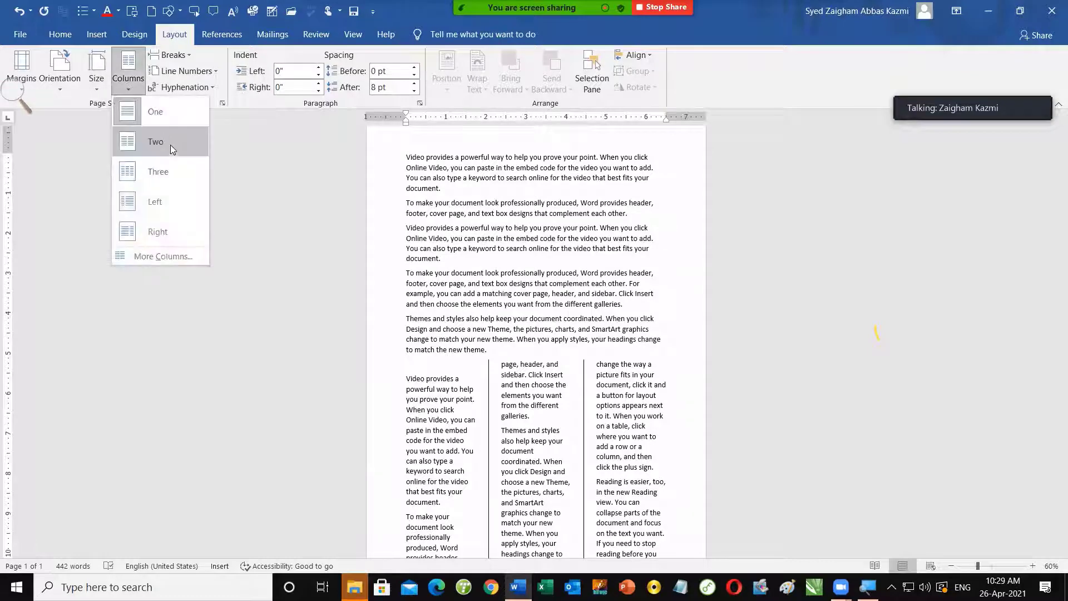
pyautogui.click(171, 146)
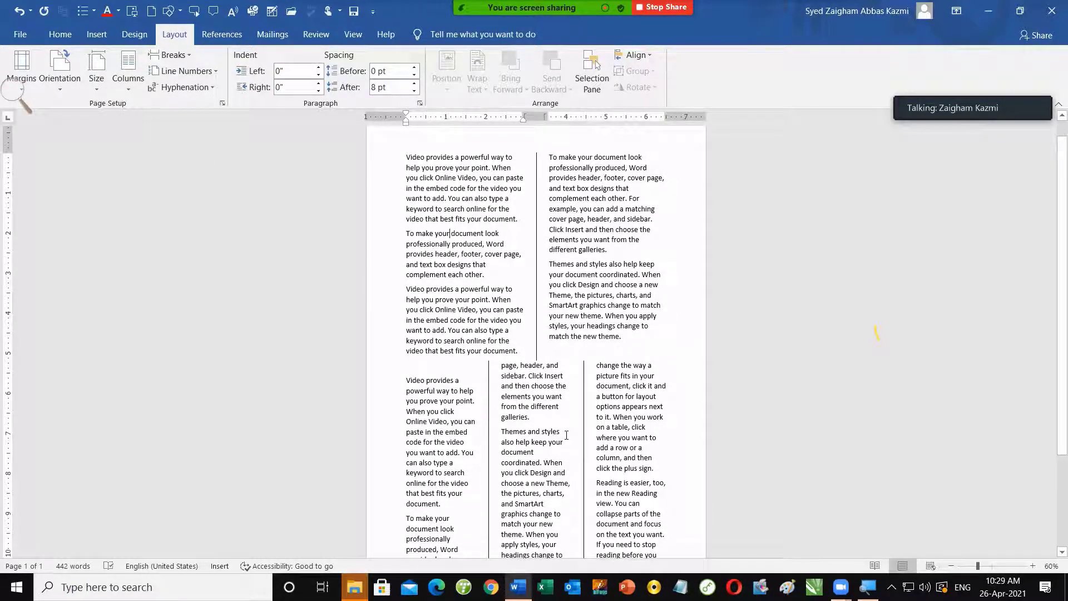
pyautogui.keyDown('ctrl'); pyautogui.scroll(-2, 553, 393); pyautogui.keyUp('ctrl')
pyautogui.keyDown('ctrl'); pyautogui.scroll(1, 553, 393); pyautogui.keyUp('ctrl')
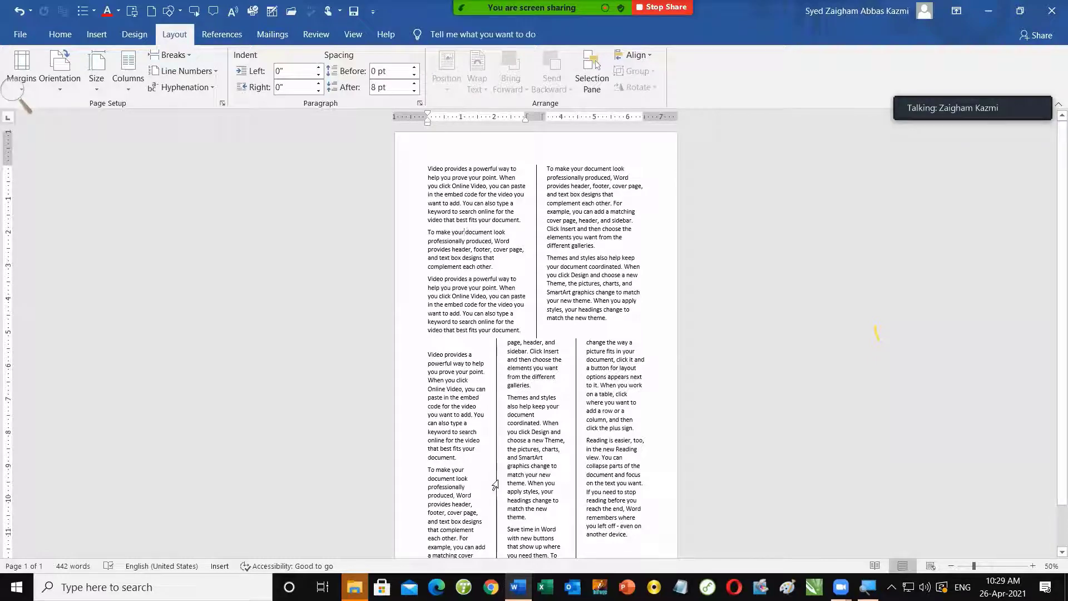
# Review the column layout and place the insertion point after 'theme.' in the right column.
pyautogui.scroll(-1, 485, 351)
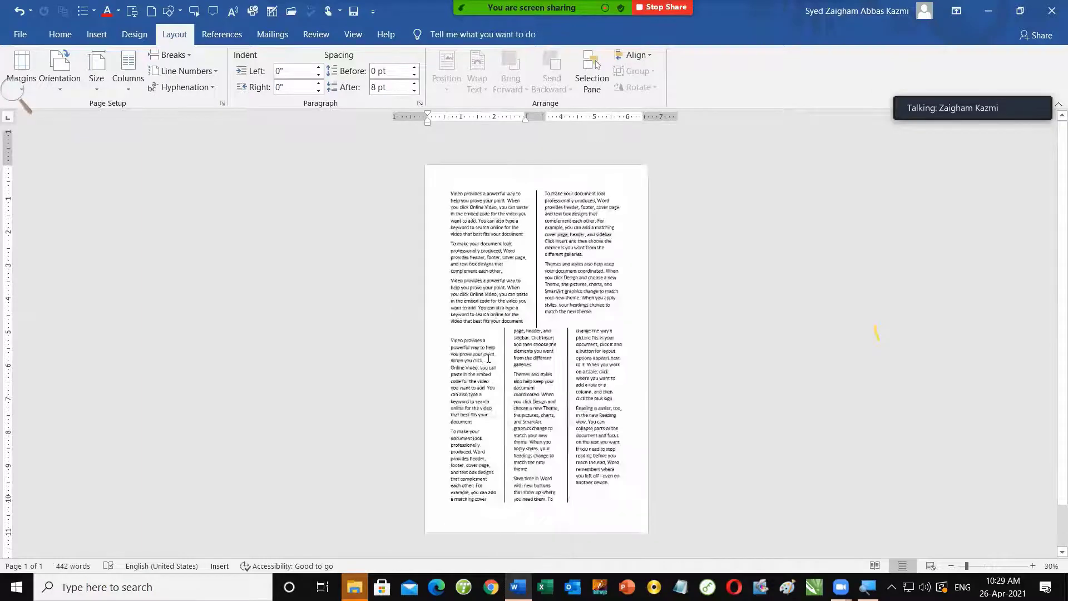
pyautogui.scroll(-1, 485, 350)
pyautogui.scroll(1, 487, 355)
pyautogui.scroll(1, 488, 358)
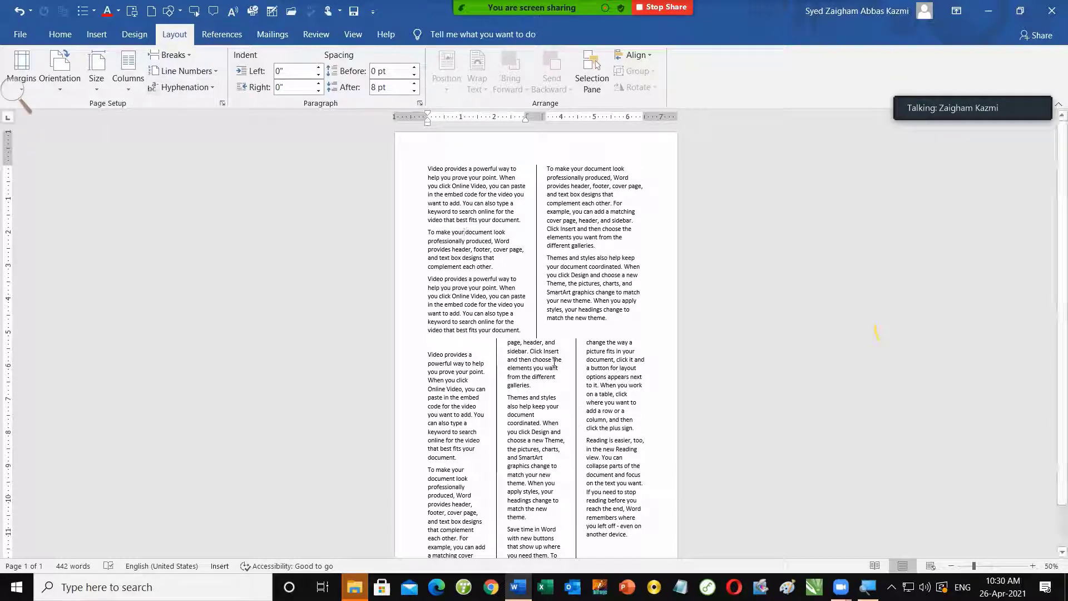
pyautogui.click(519, 330)
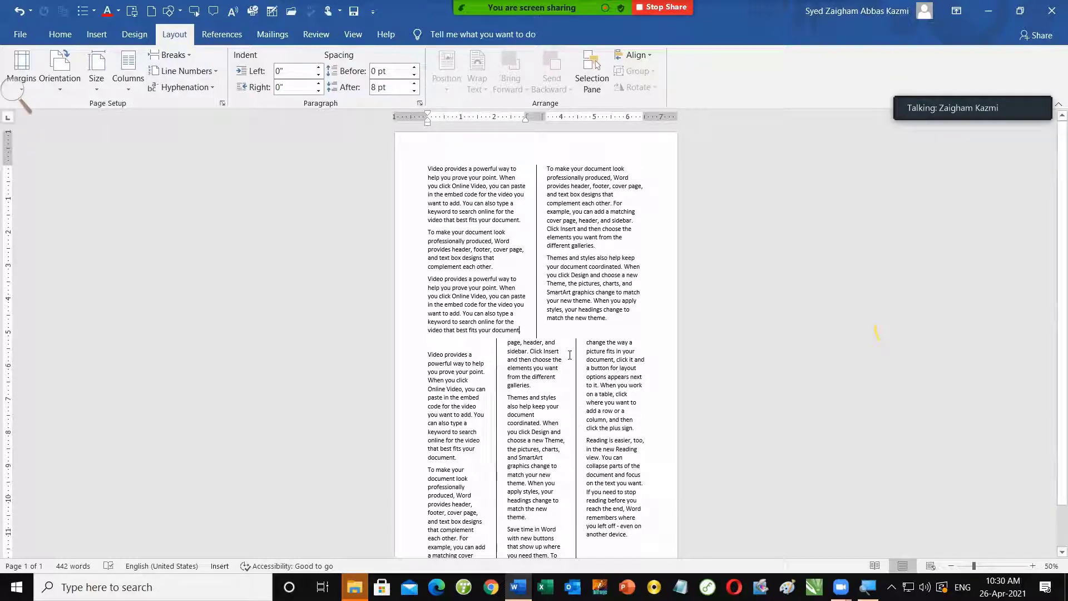
pyautogui.scroll(6, 569, 354)
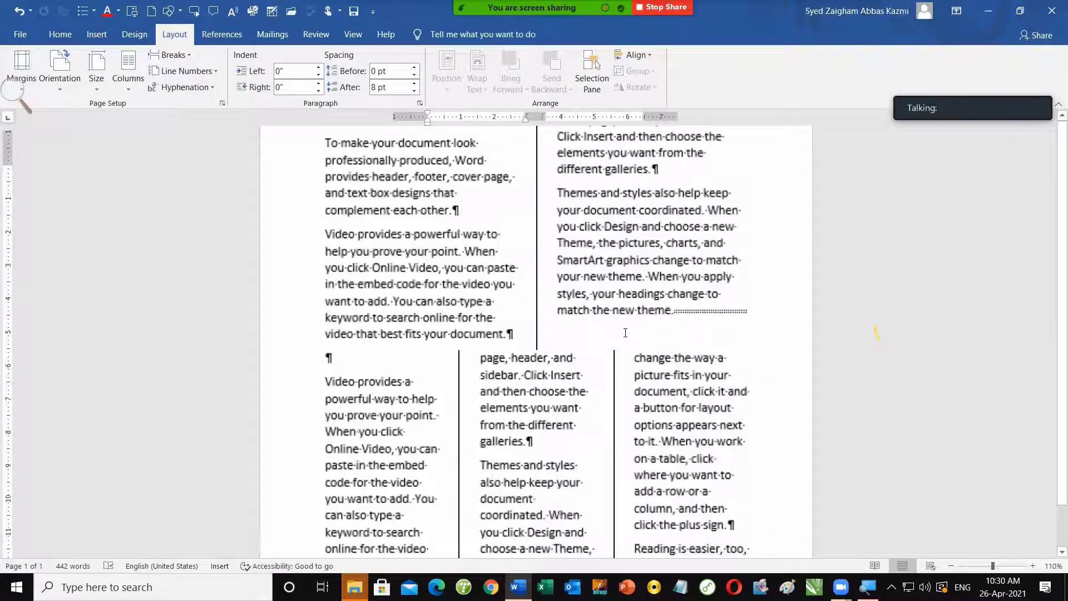
pyautogui.scroll(4, 625, 332)
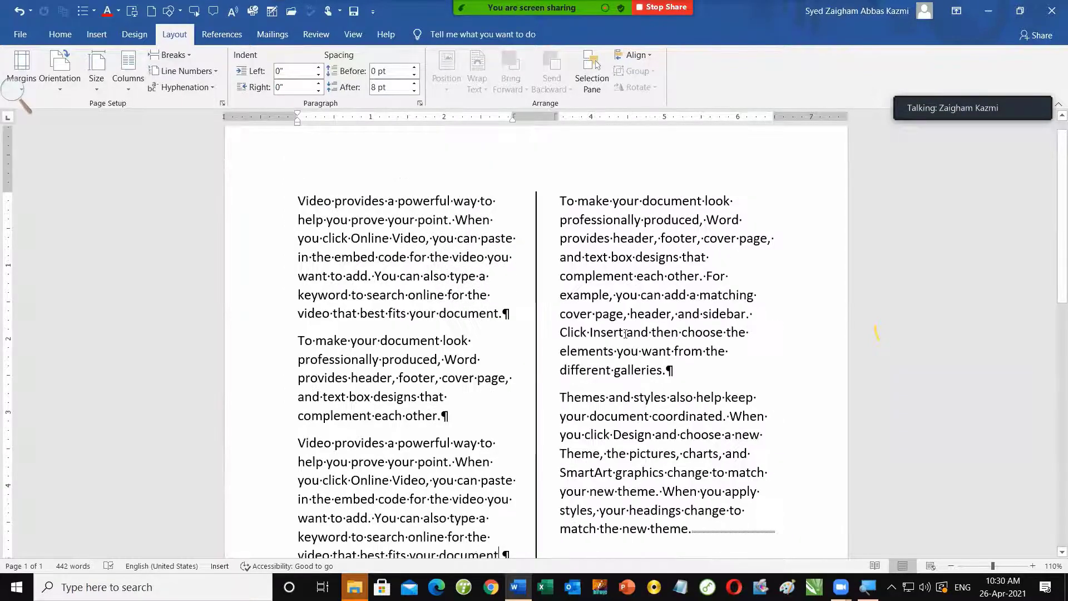
pyautogui.scroll(-1, 625, 332)
pyautogui.scroll(-1, 625, 335)
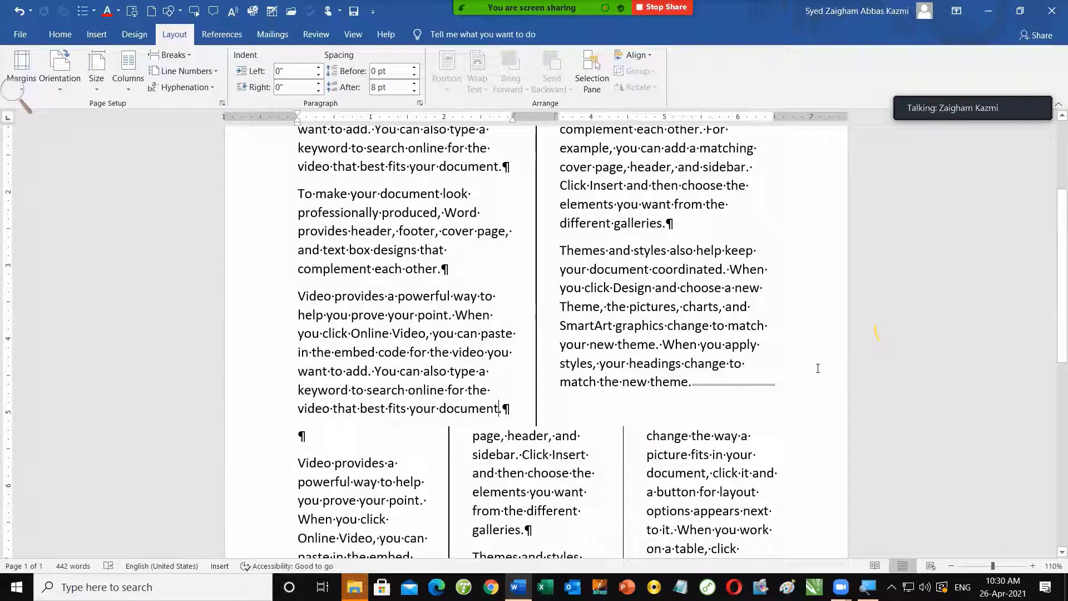
pyautogui.click(745, 391)
# Undo the last column change and set the text back to a single column.
pyautogui.hotkey('ctrl', 'z')
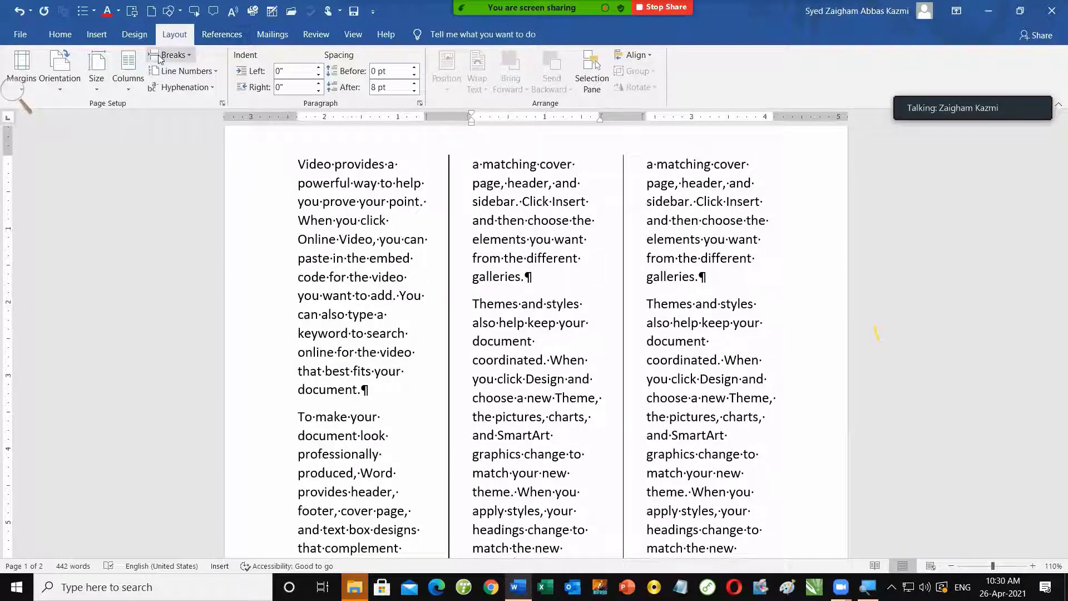
pyautogui.click(128, 69)
pyautogui.click(143, 113)
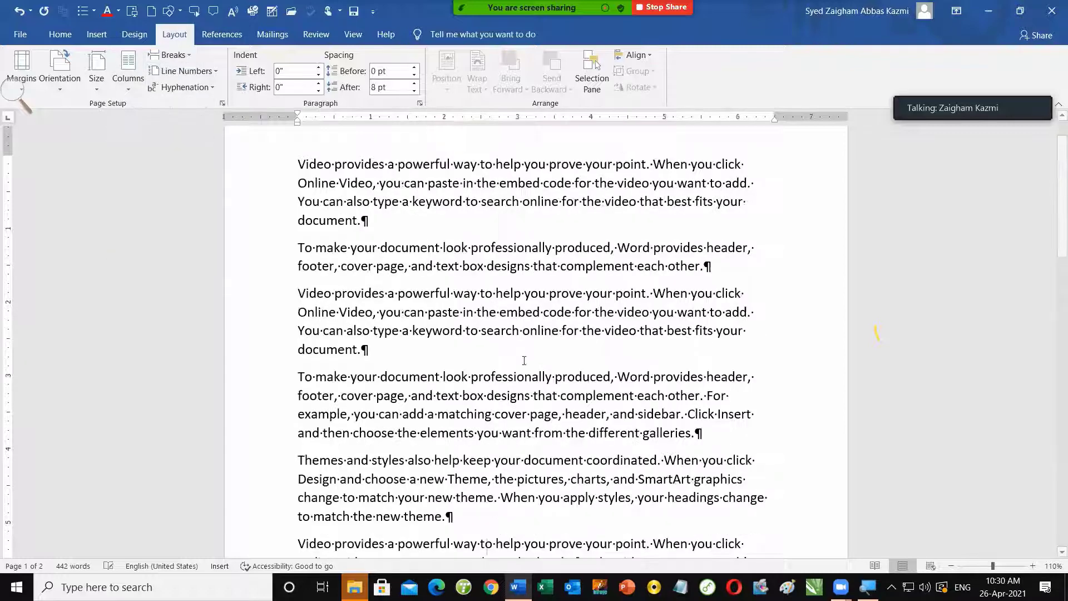
pyautogui.scroll(1, 410, 328)
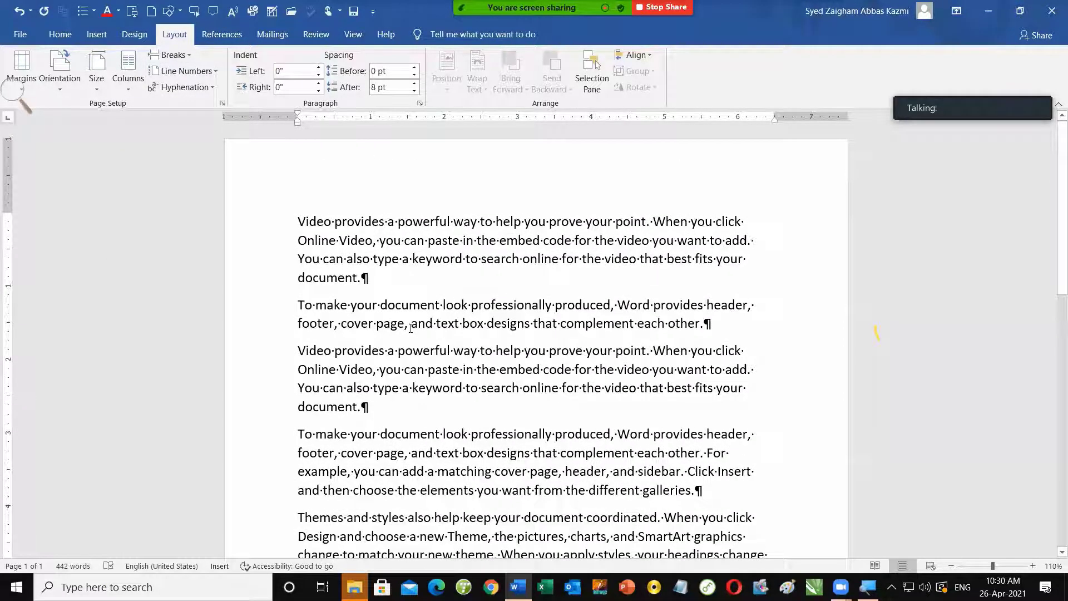
pyautogui.scroll(-3, 403, 207)
pyautogui.scroll(-3, 404, 207)
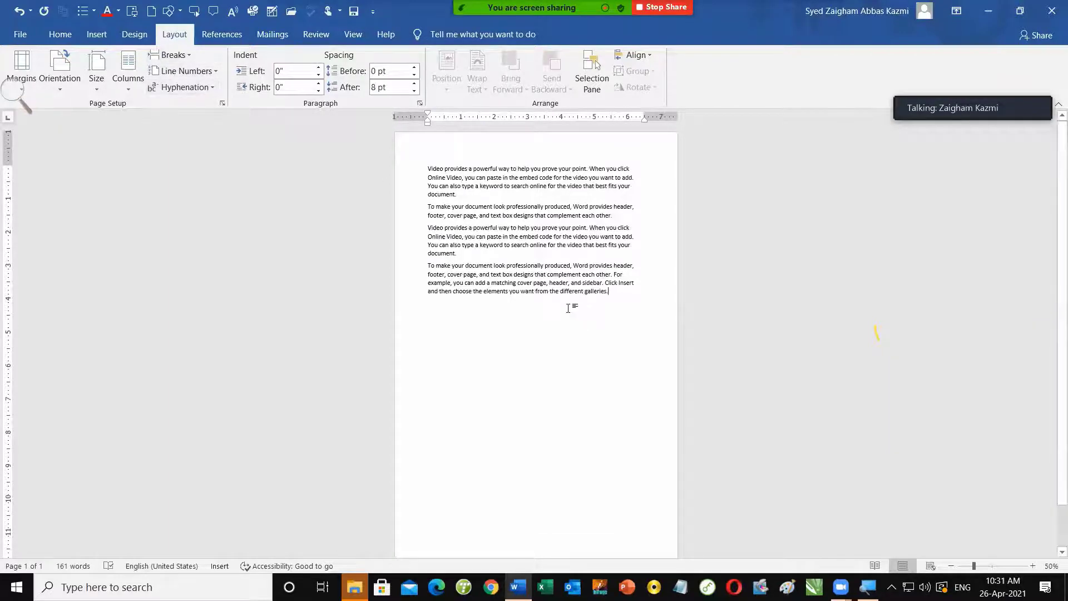
pyautogui.scroll(4, 584, 322)
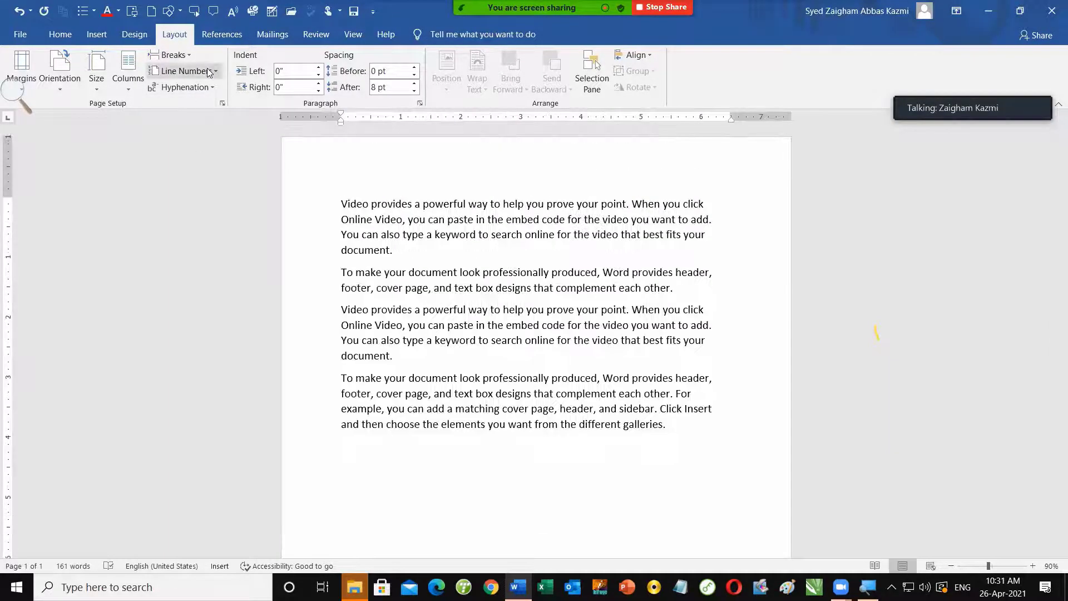
pyautogui.click(208, 71)
pyautogui.click(208, 72)
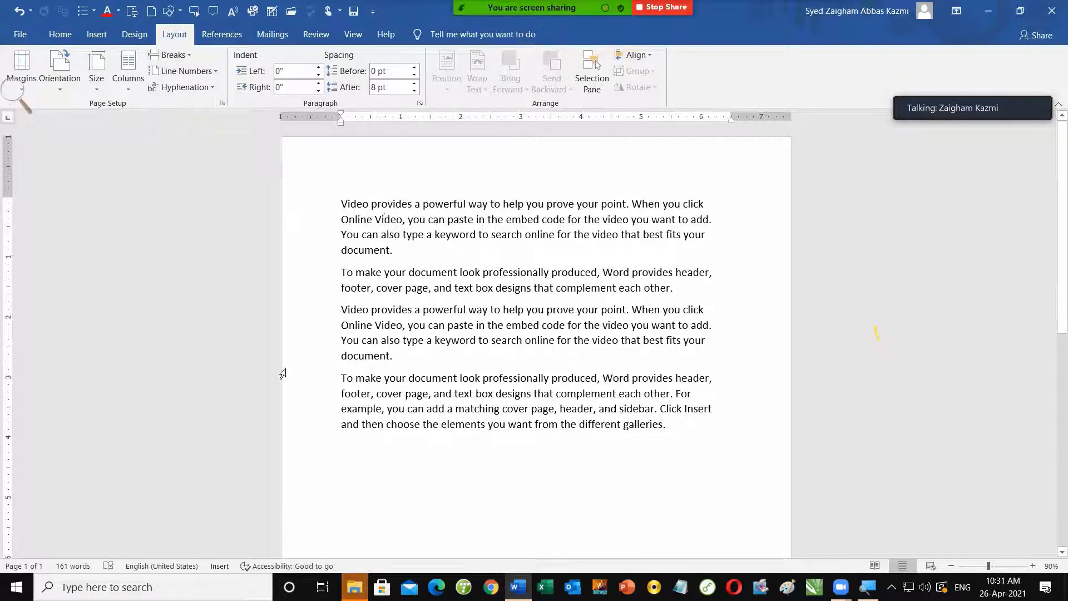
pyautogui.click(200, 74)
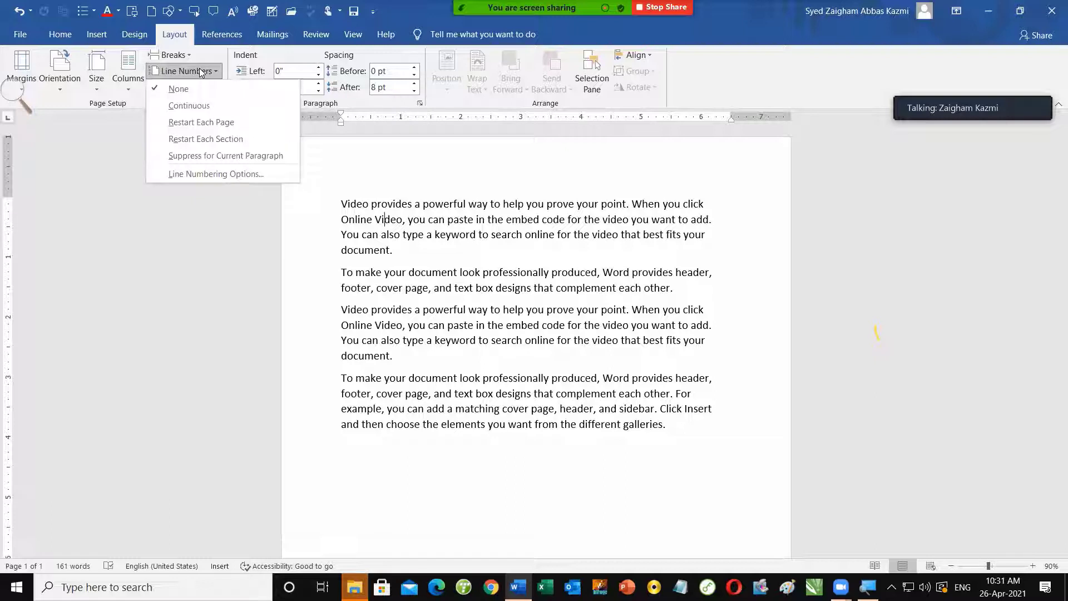
pyautogui.click(207, 107)
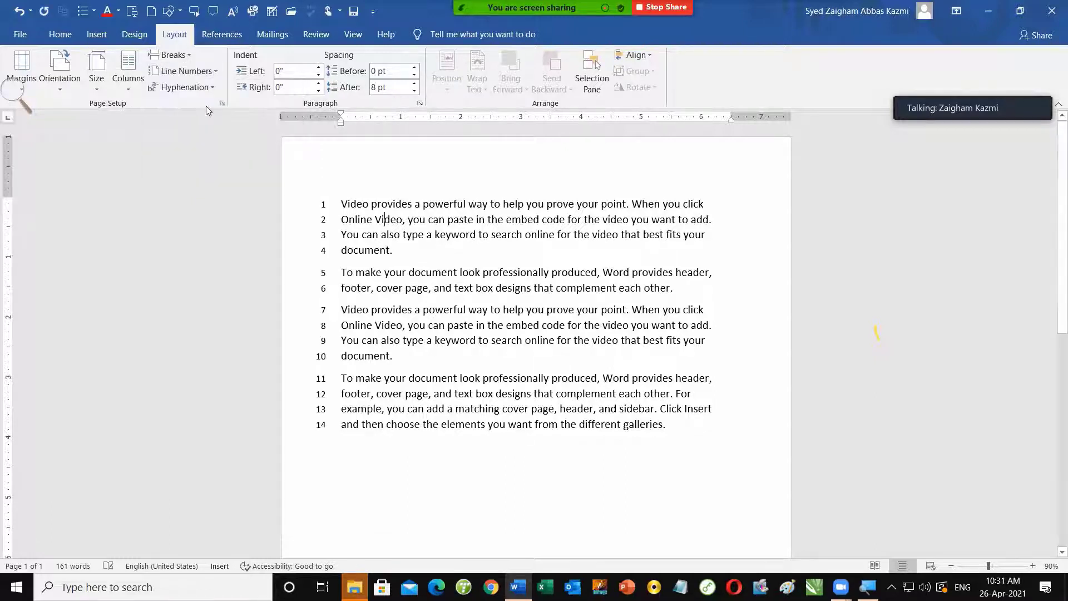
pyautogui.click(191, 73)
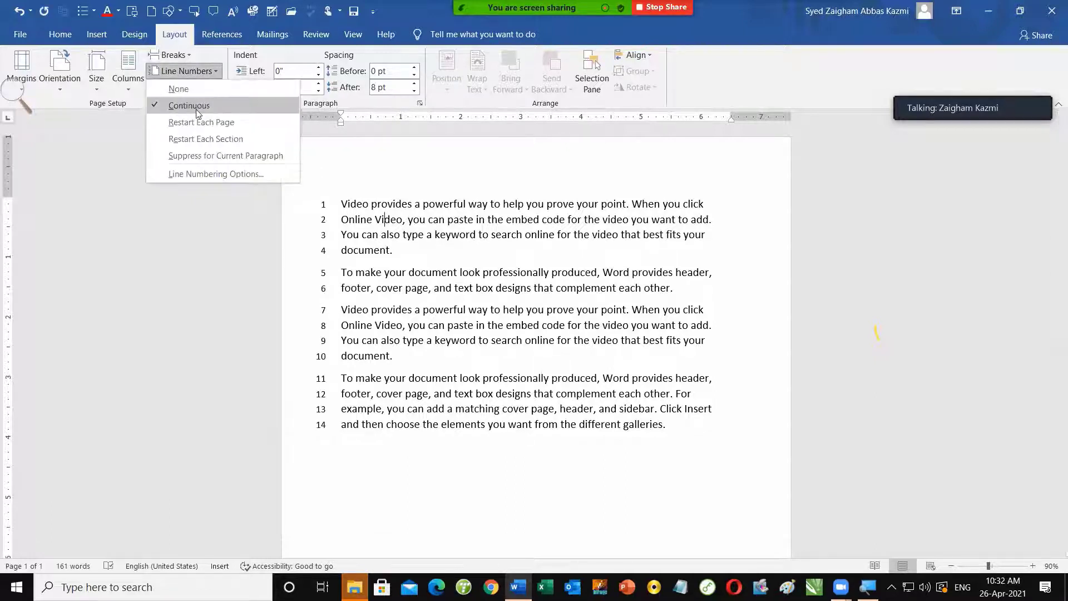
pyautogui.click(195, 106)
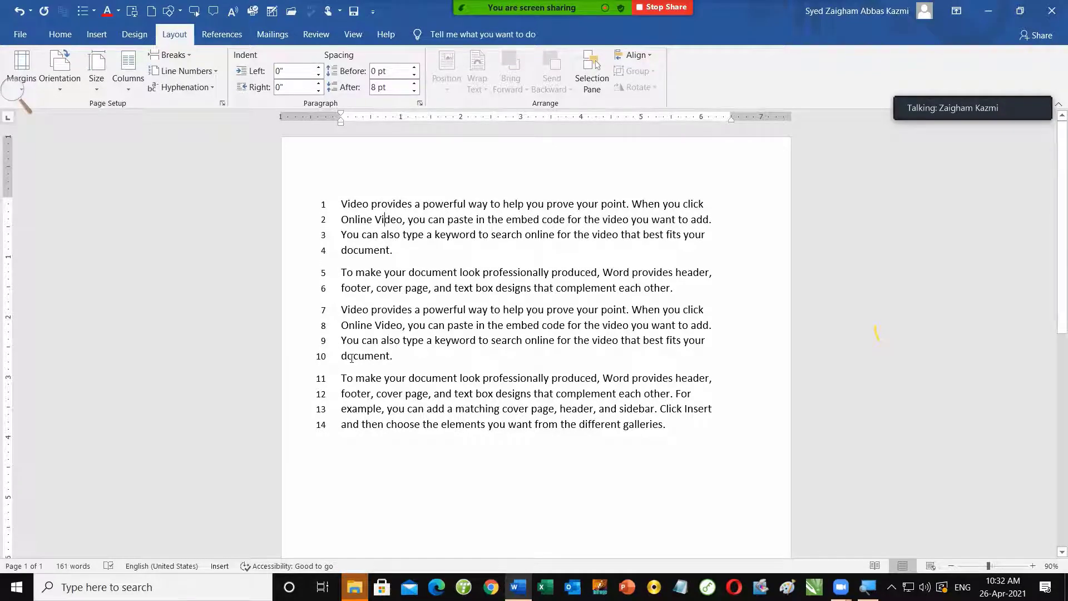
pyautogui.scroll(-3, 352, 358)
pyautogui.scroll(3, 353, 358)
pyautogui.click(196, 78)
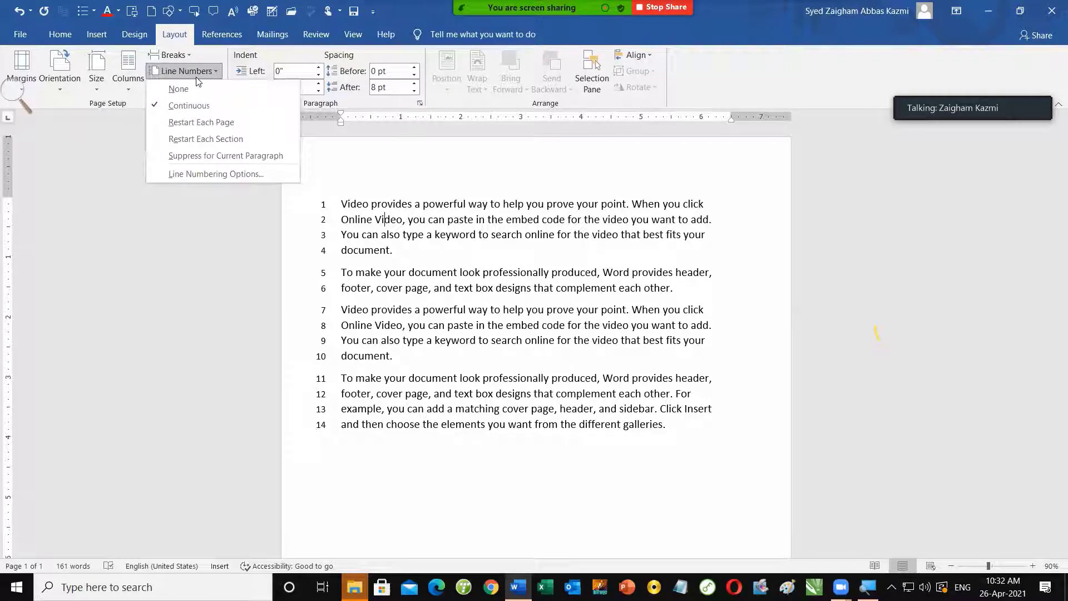
pyautogui.click(199, 89)
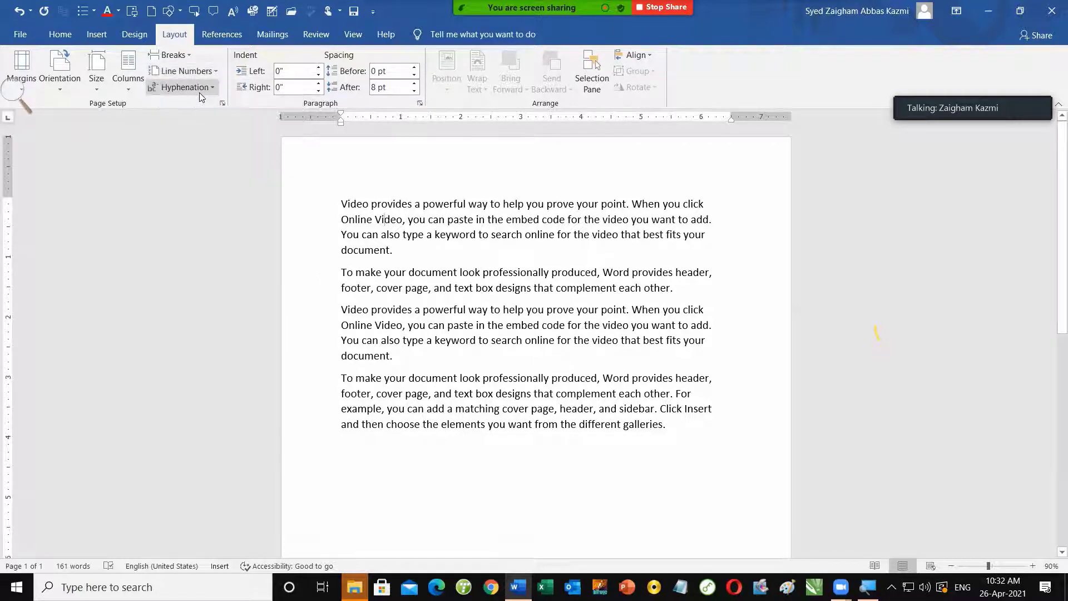
pyautogui.click(203, 78)
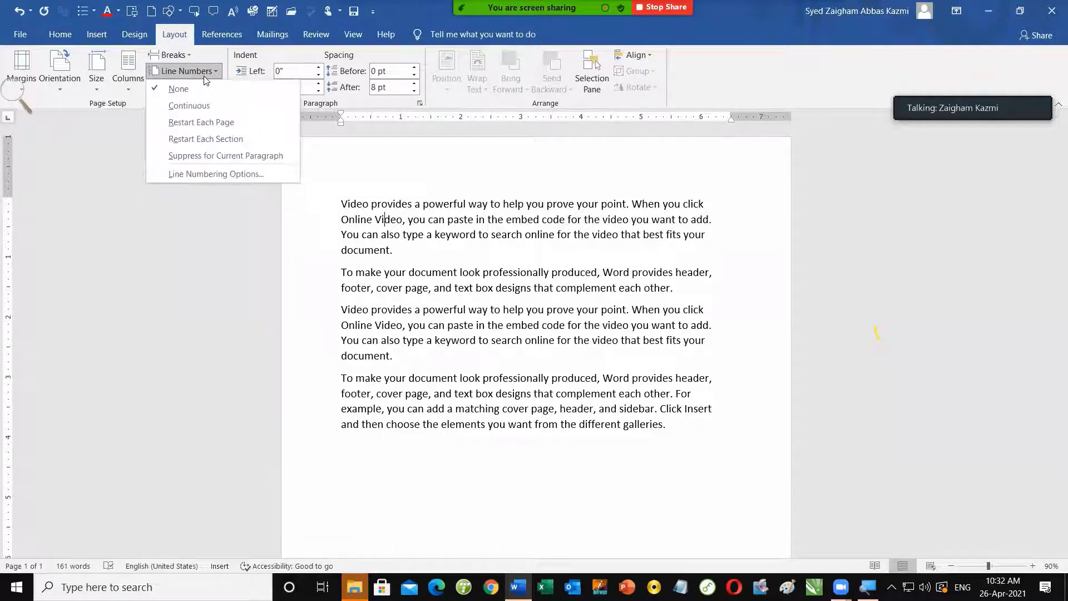
pyautogui.click(218, 105)
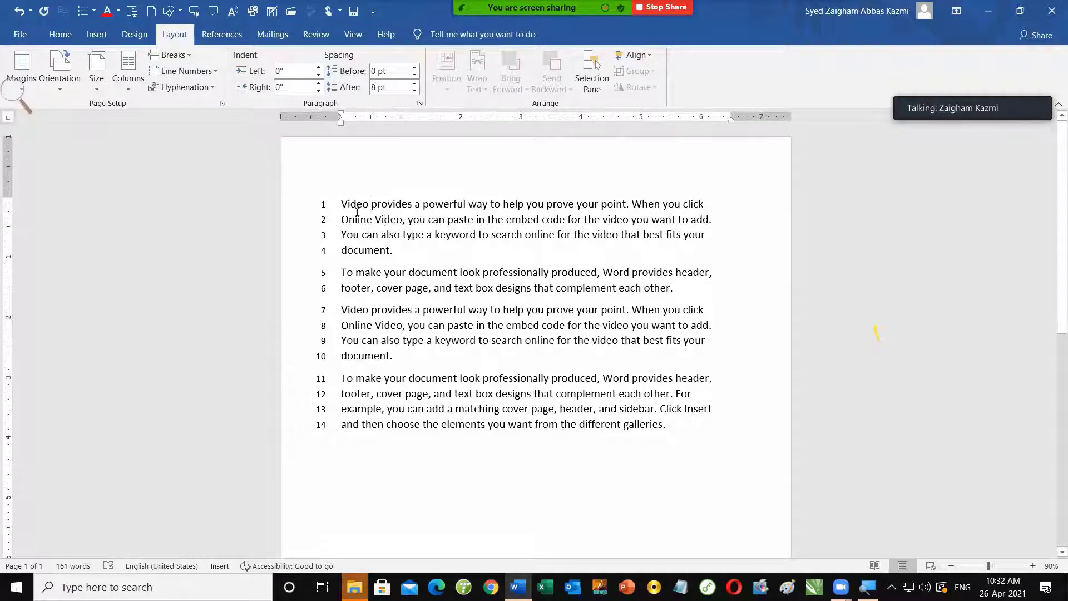
pyautogui.scroll(3, 340, 272)
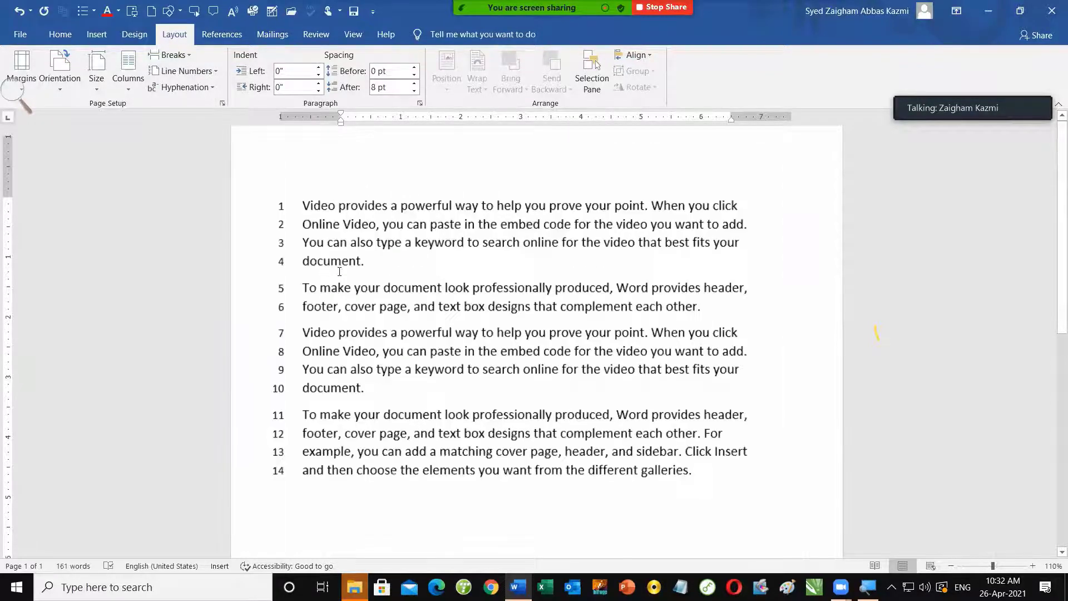
pyautogui.click(183, 72)
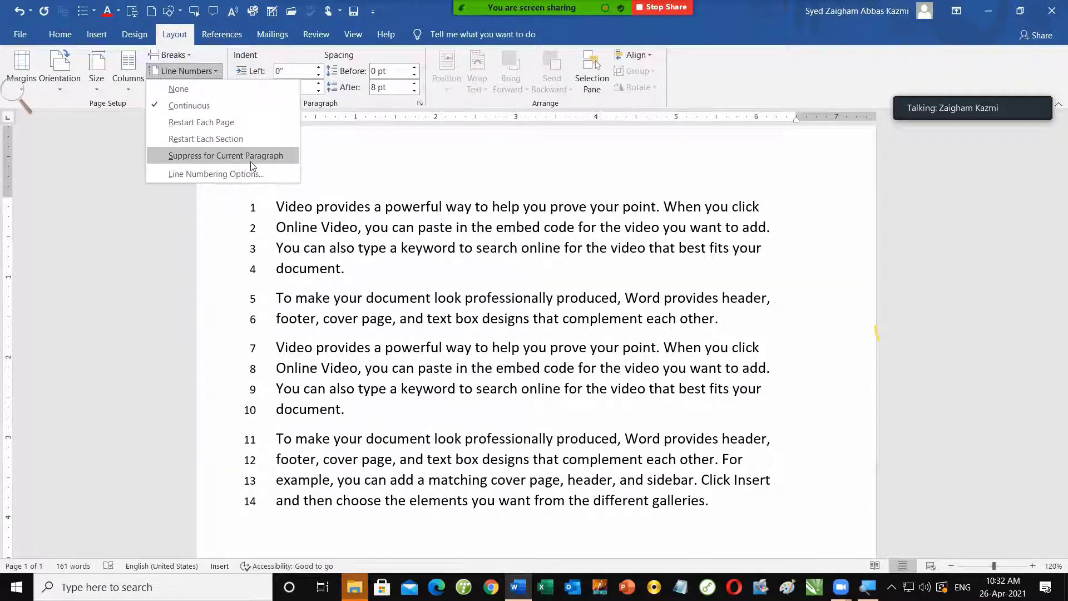
pyautogui.click(315, 206)
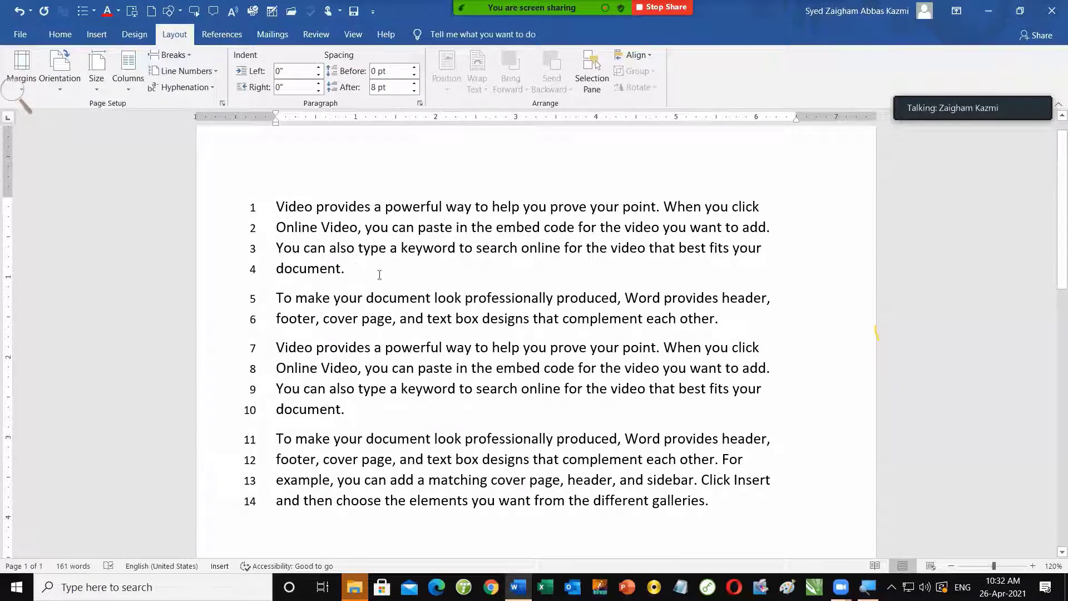
# Suppress line numbering for the third paragraph so the numbered lines run 1 to 10.
pyautogui.moveTo(277, 347); pyautogui.dragTo(340, 409)
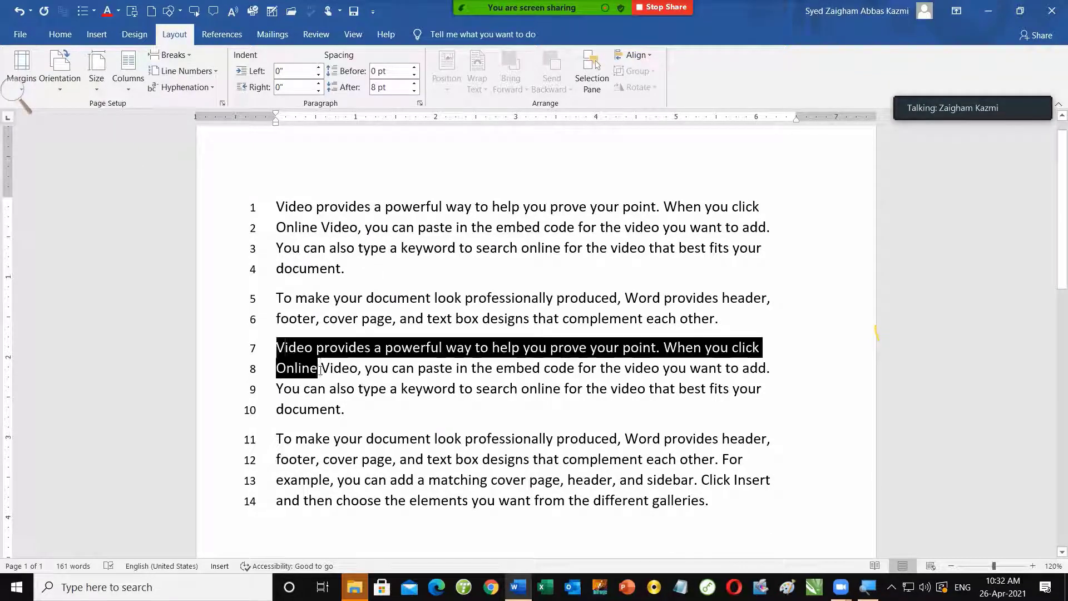
pyautogui.click(316, 379)
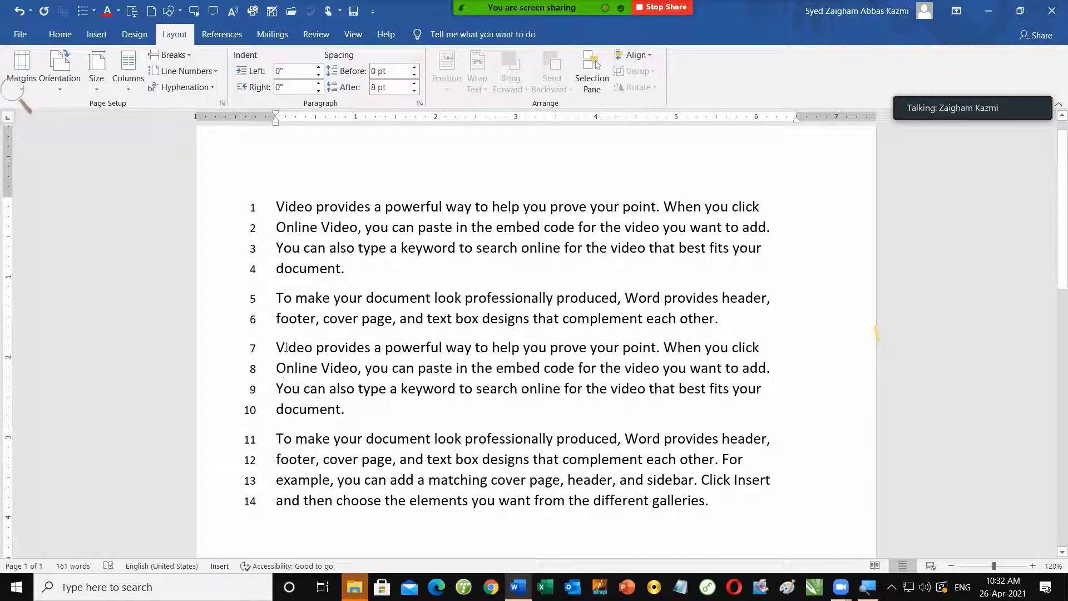
pyautogui.moveTo(278, 343); pyautogui.dragTo(351, 404)
pyautogui.click(299, 368)
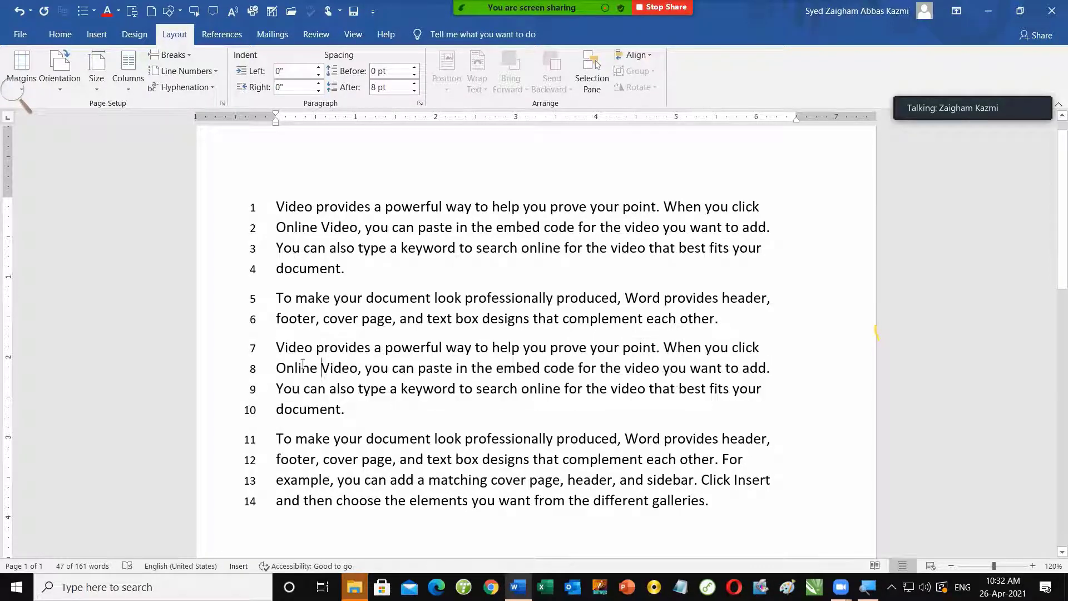
pyautogui.click(185, 71)
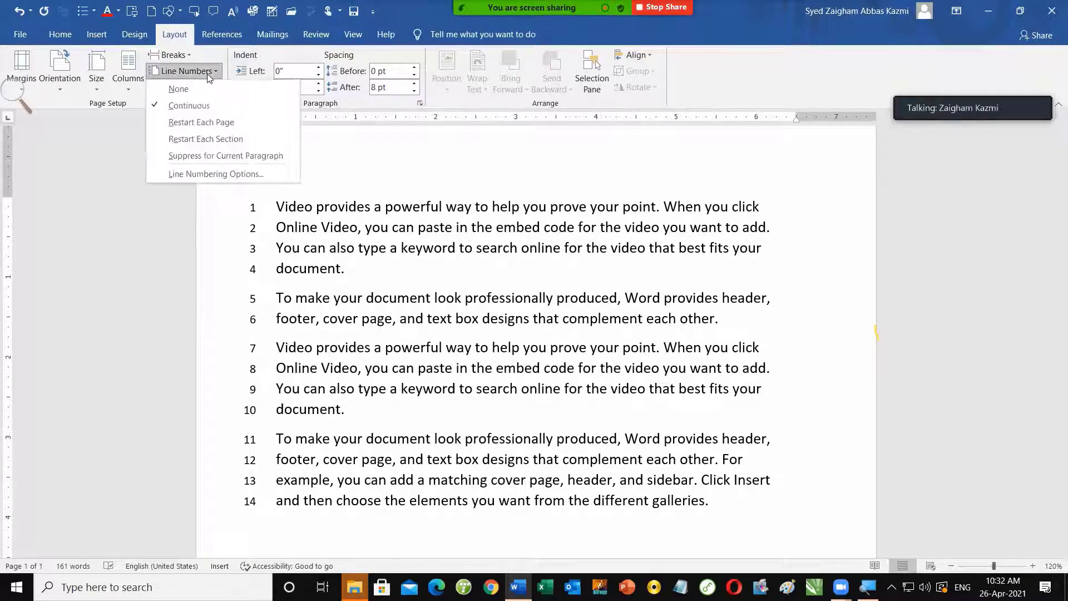
pyautogui.click(268, 157)
# Open Line Numbering Options from the Line Numbers menu with the third paragraph active.
pyautogui.moveTo(276, 347); pyautogui.dragTo(345, 409)
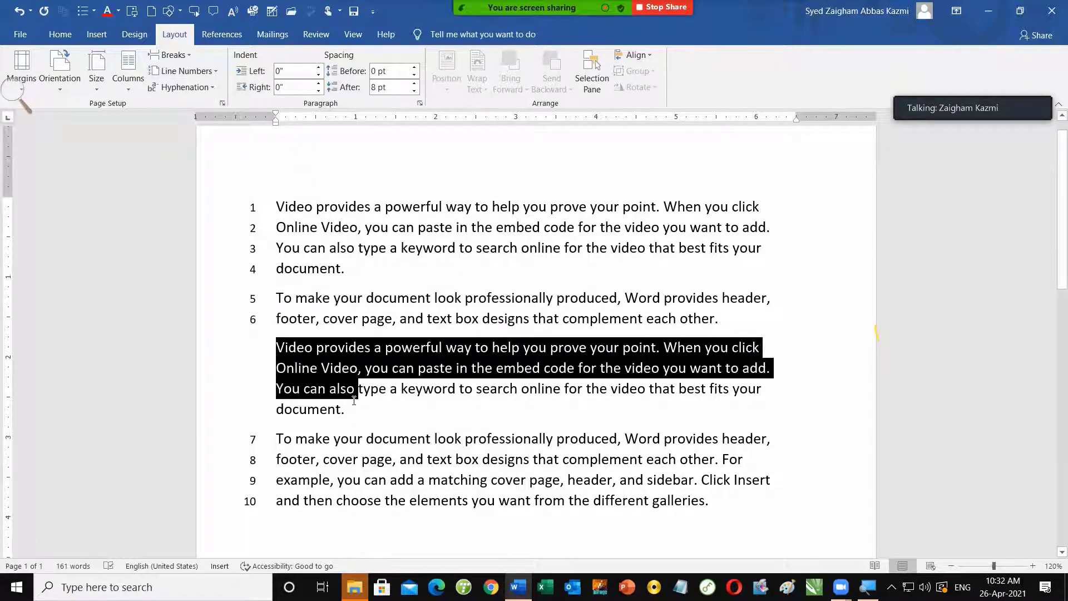
pyautogui.click(330, 368)
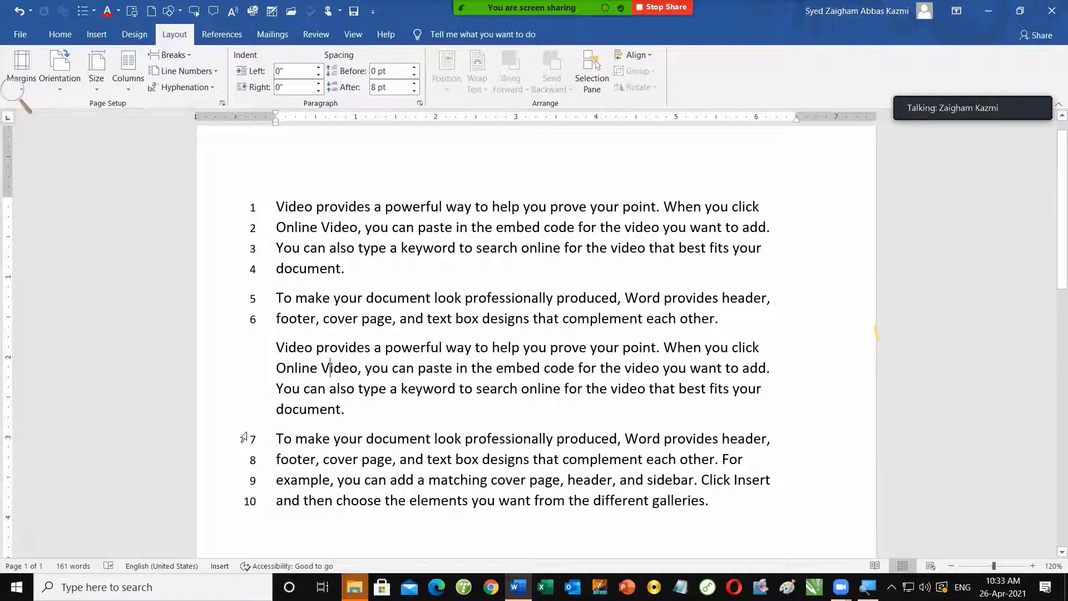
pyautogui.click(189, 71)
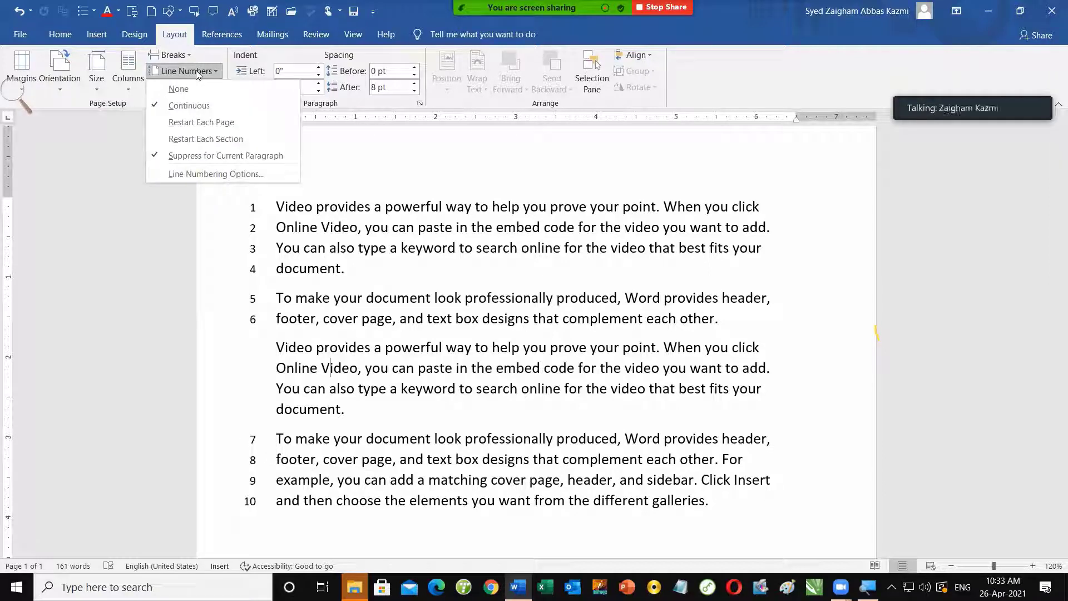
pyautogui.click(215, 173)
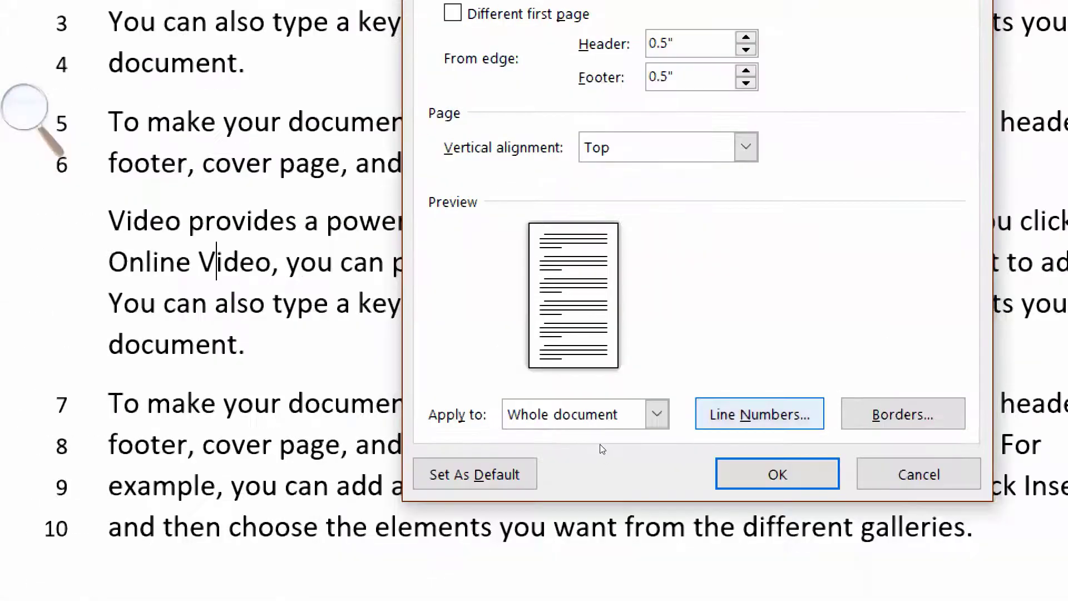
# In the Line Numbers settings, set Start at to 10 and confirm.
pyautogui.hotkey('alt', 'n')
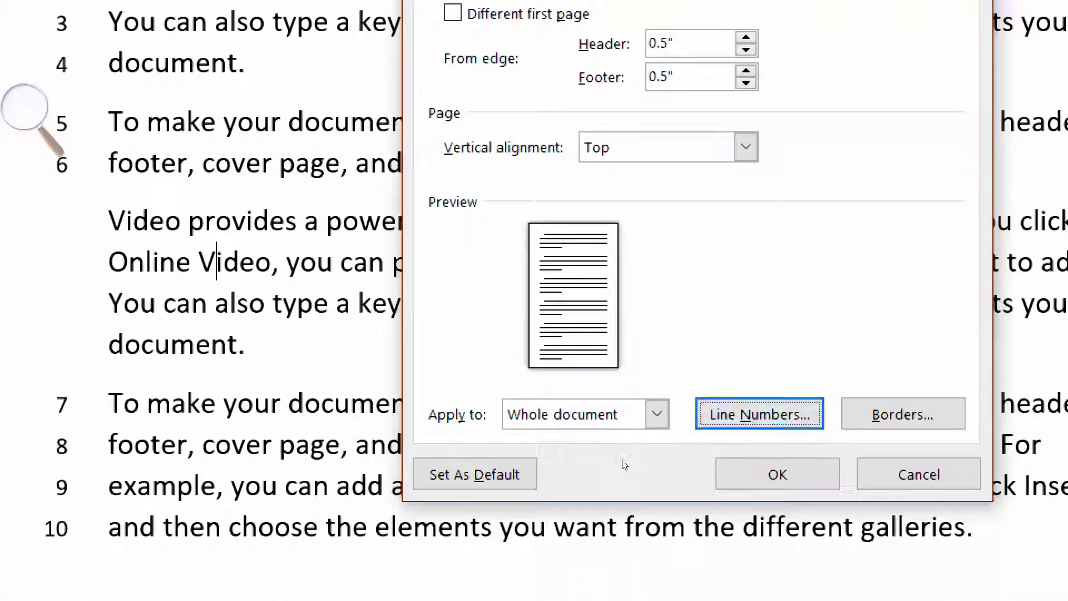
pyautogui.press('Return')
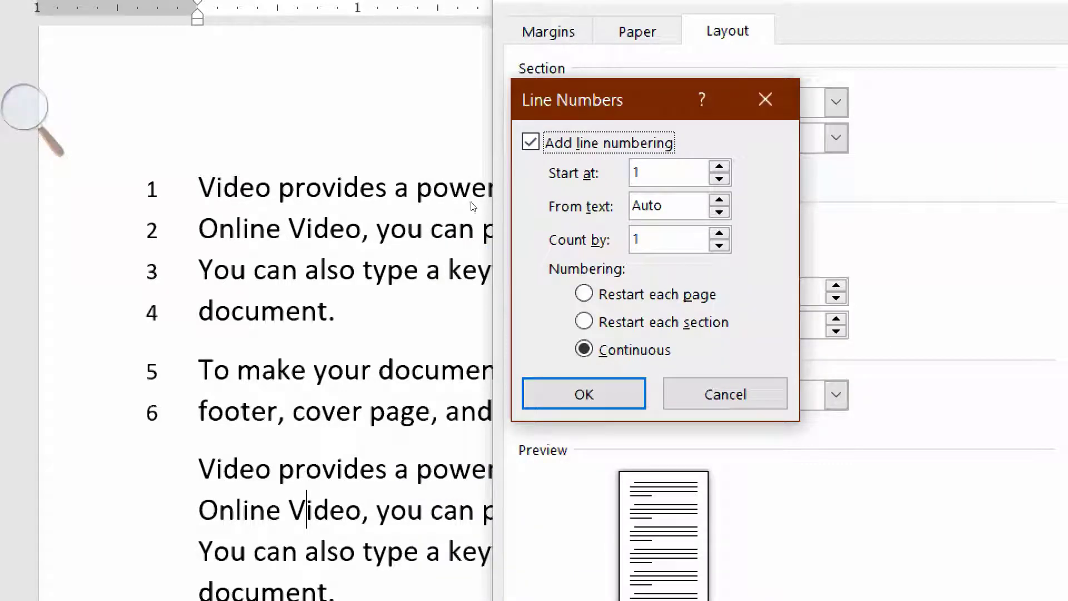
pyautogui.press('Tab')
pyautogui.press('Up')
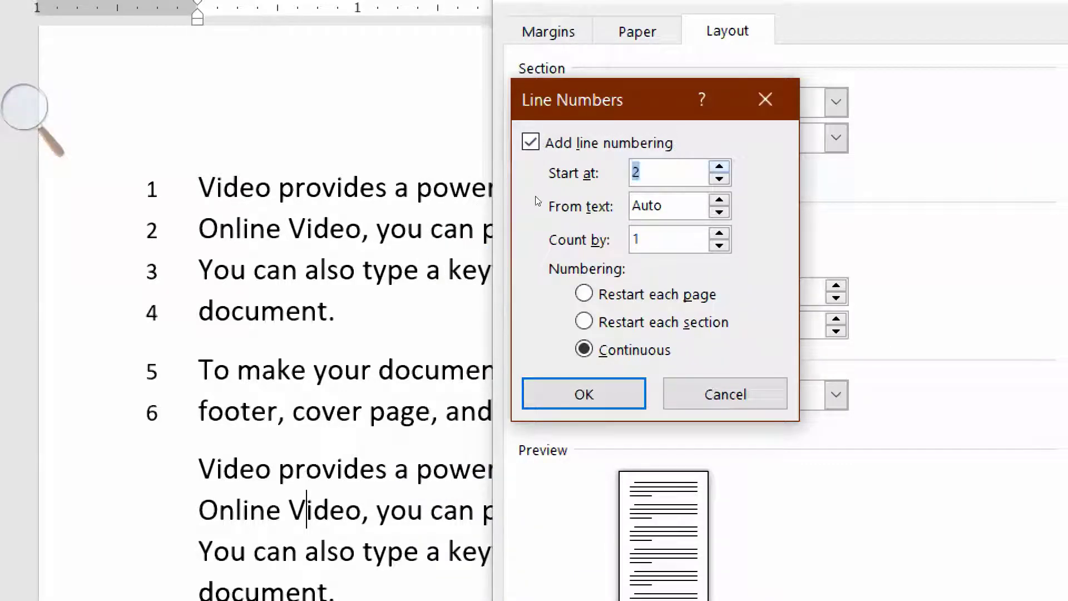
pyautogui.press('Up')
pyautogui.press('Up')
pyautogui.press('Up')
pyautogui.press('Up')
pyautogui.press('Up')
pyautogui.press('Up')
pyautogui.press('Up')
pyautogui.press('Up')
pyautogui.press('Right')
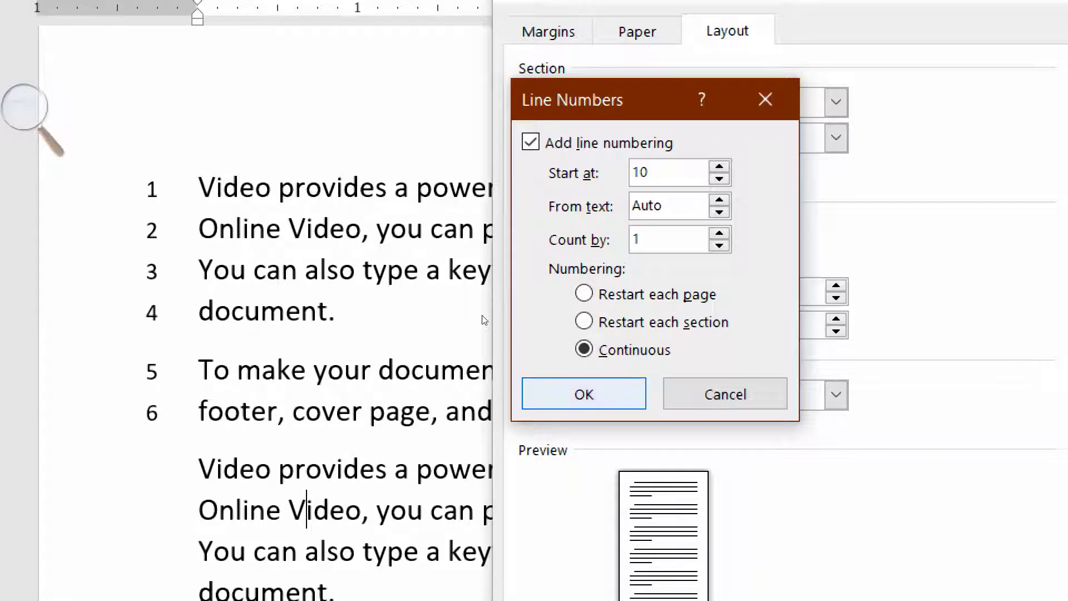
pyautogui.press('Return')
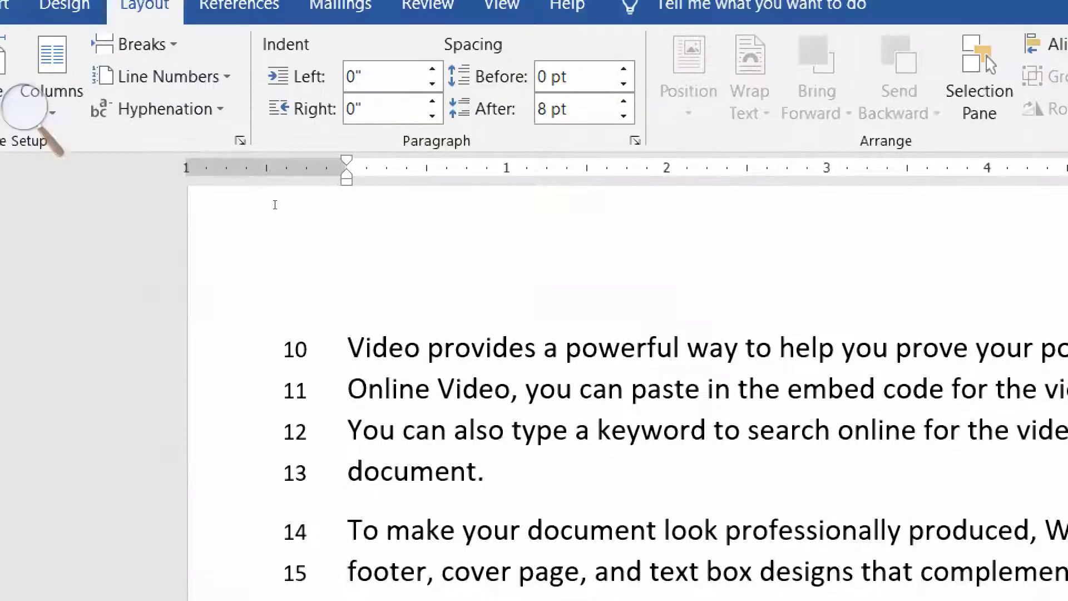
# Set line numbering Count by to 5 so only numbers 10 and 15 show.
pyautogui.click(210, 76)
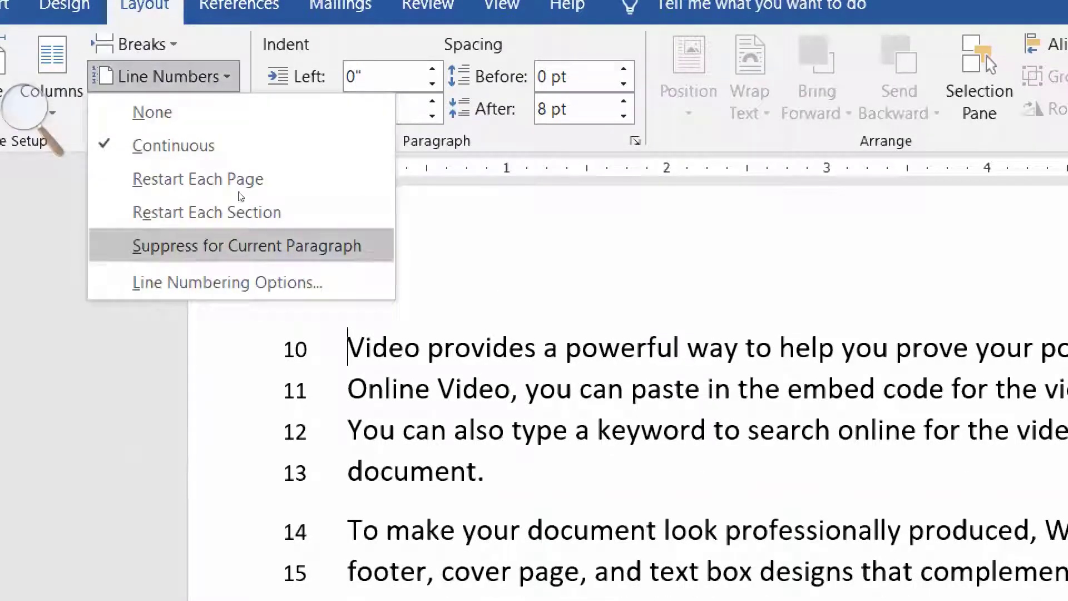
pyautogui.click(227, 282)
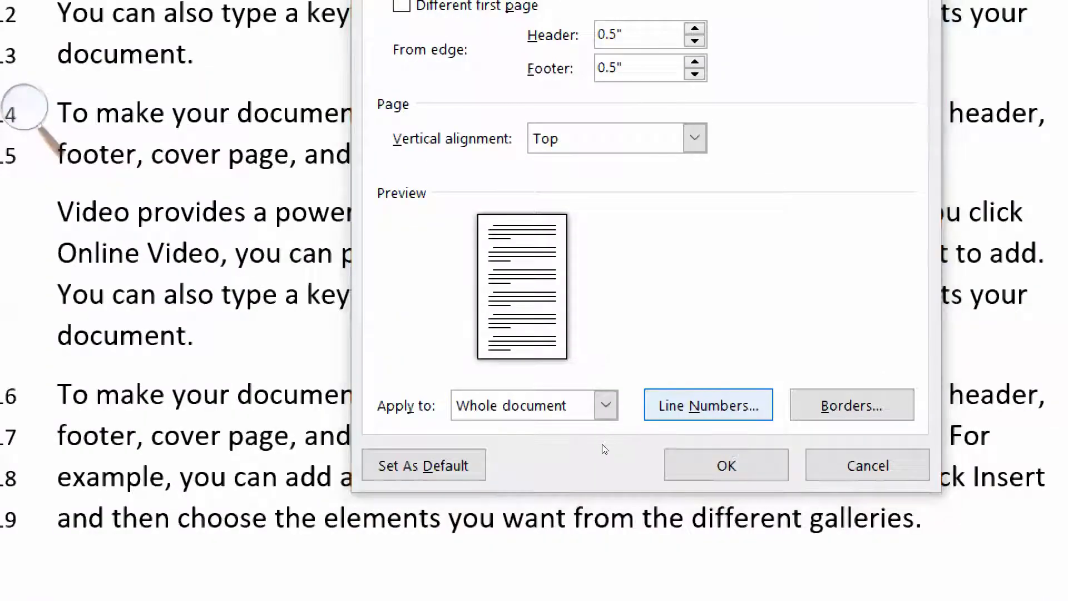
pyautogui.hotkey('alt', 'n')
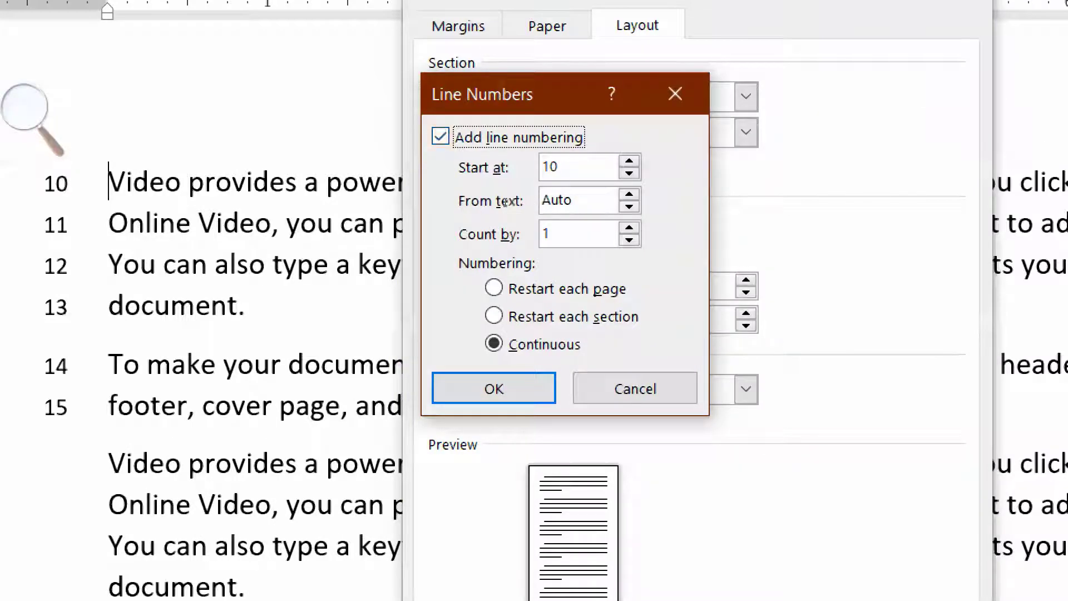
pyautogui.press('Tab')
pyautogui.press('Tab')
pyautogui.press('Tab')
pyautogui.press('Up')
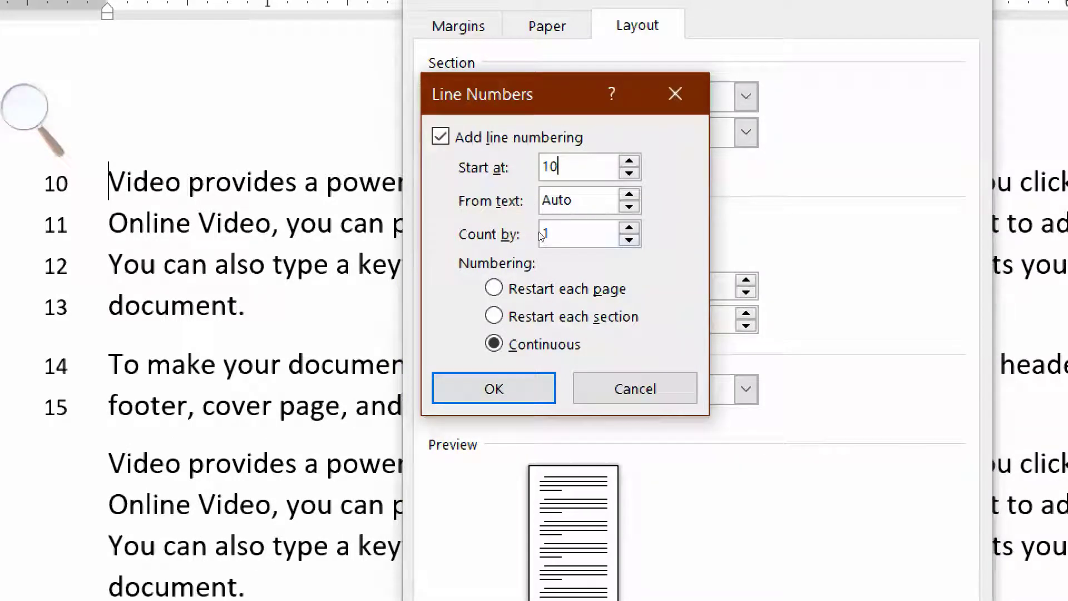
pyautogui.press('Up')
pyautogui.press('Up')
pyautogui.press('Up')
pyautogui.press('Right')
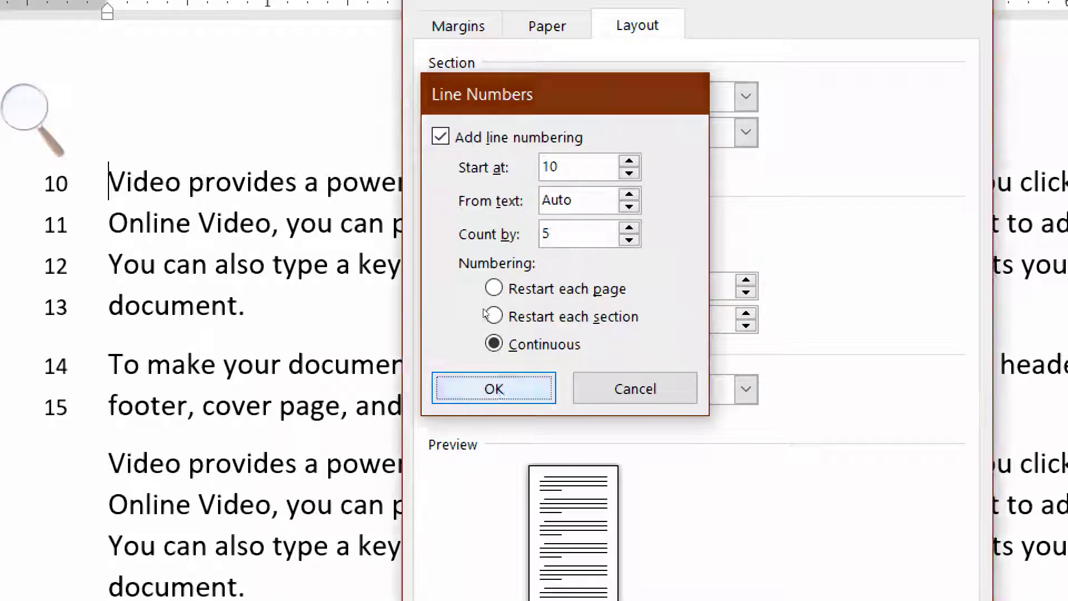
pyautogui.click(503, 388)
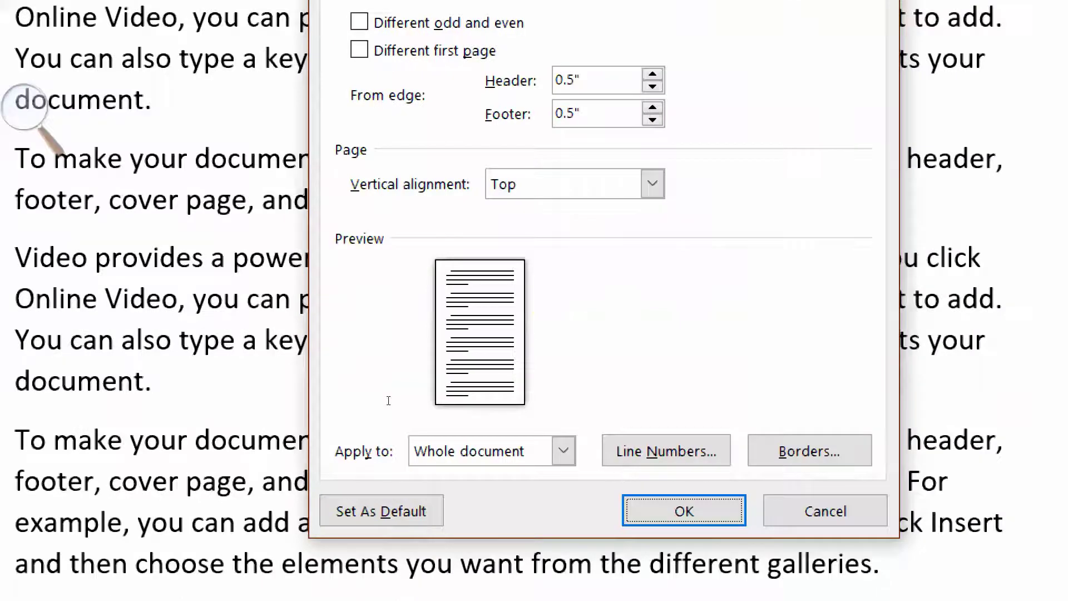
pyautogui.press('Return')
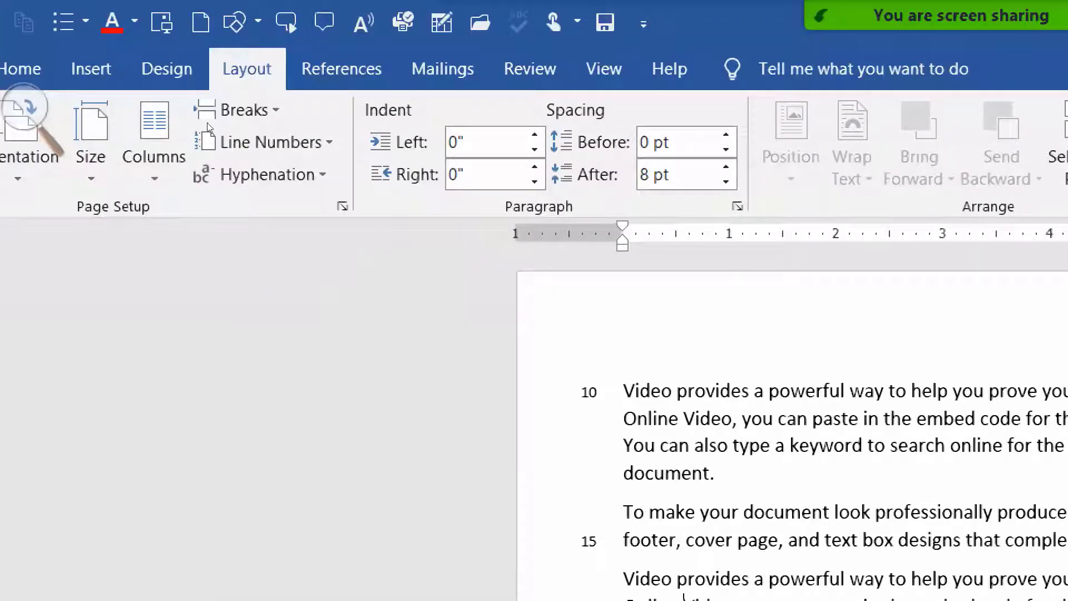
# Review the Restart Each Page/Section options, then set Line Numbers to None.
pyautogui.click(208, 128)
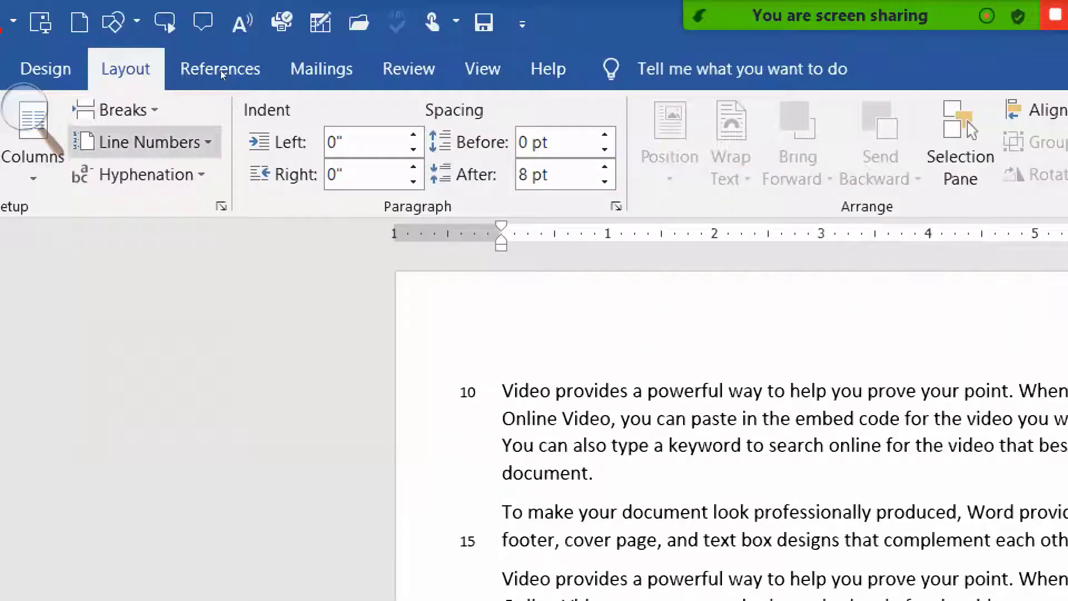
pyautogui.click(149, 142)
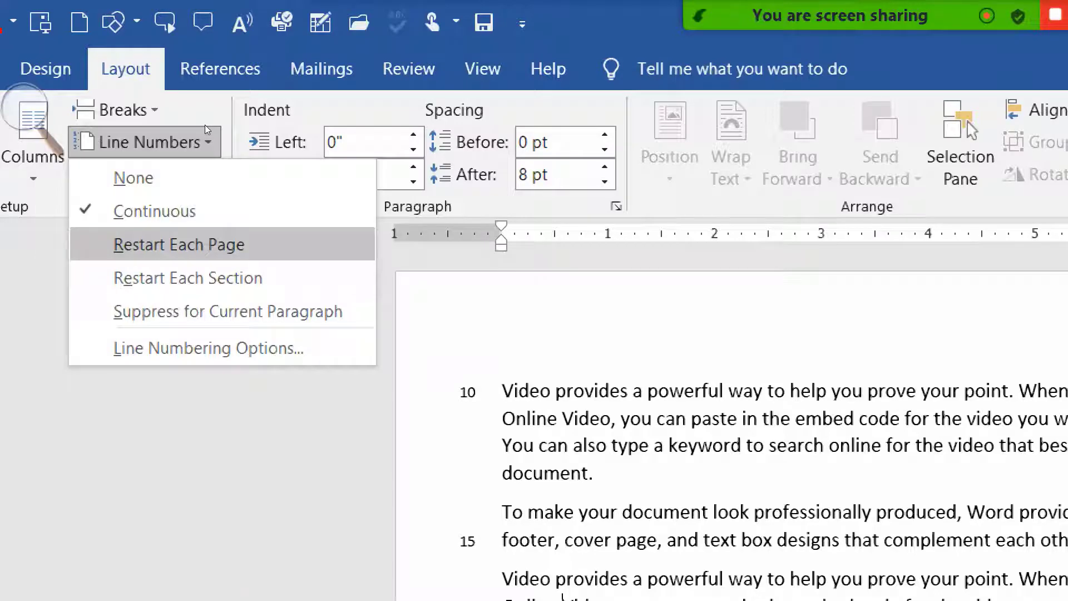
pyautogui.press('Down')
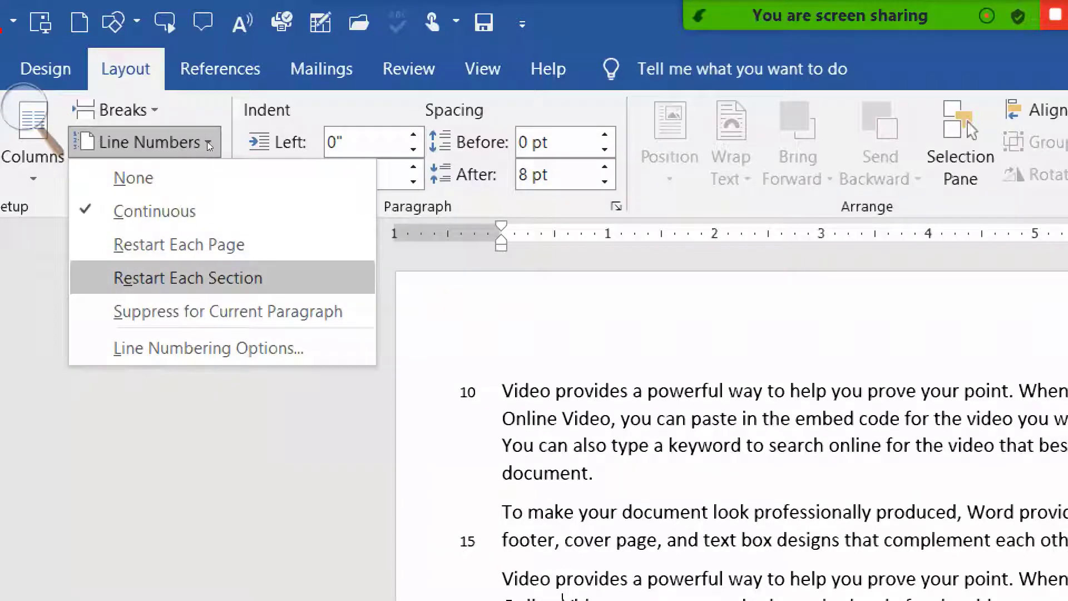
pyautogui.press('Up')
pyautogui.press('Down')
pyautogui.click(548, 260)
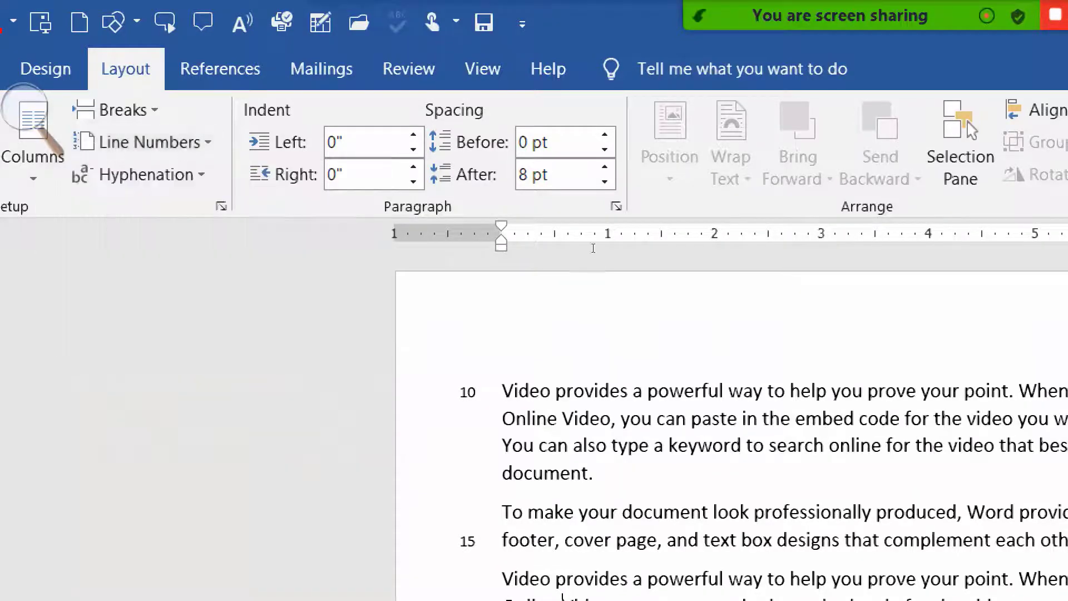
pyautogui.scroll(-5, 549, 260)
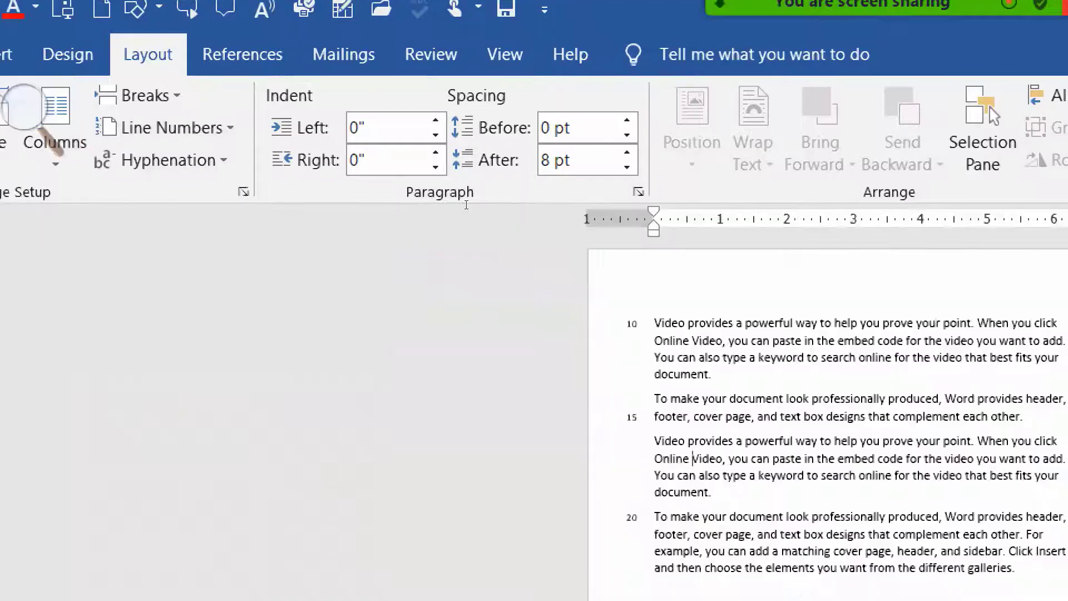
pyautogui.hotkey('alt', 'p')
pyautogui.press('l')
pyautogui.press('n')
pyautogui.press('Return')
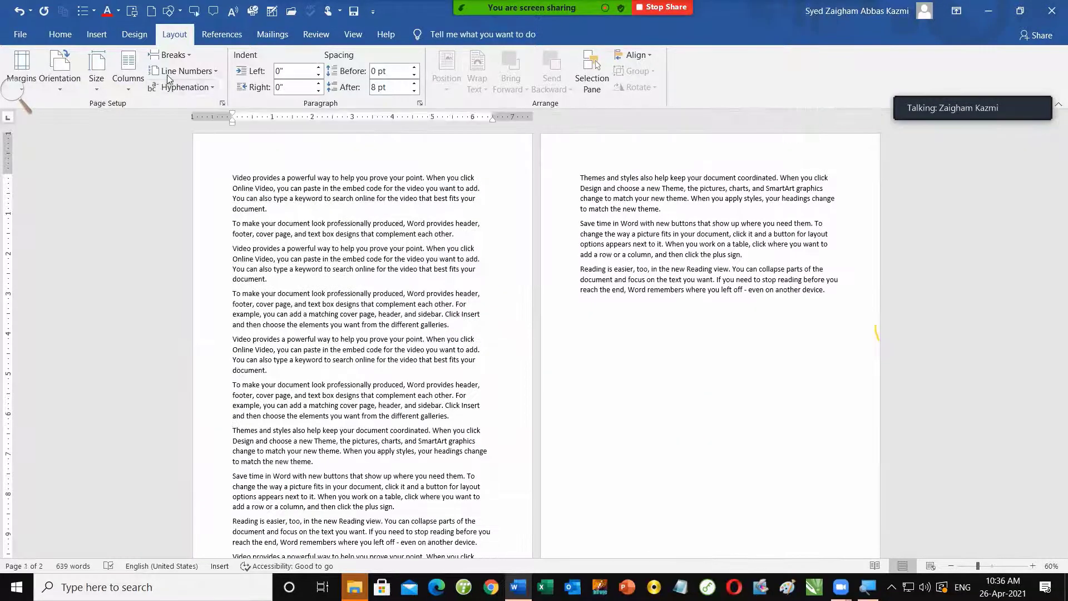
# Turn continuous line numbering back on and scroll through both pages.
pyautogui.click(201, 72)
pyautogui.click(195, 105)
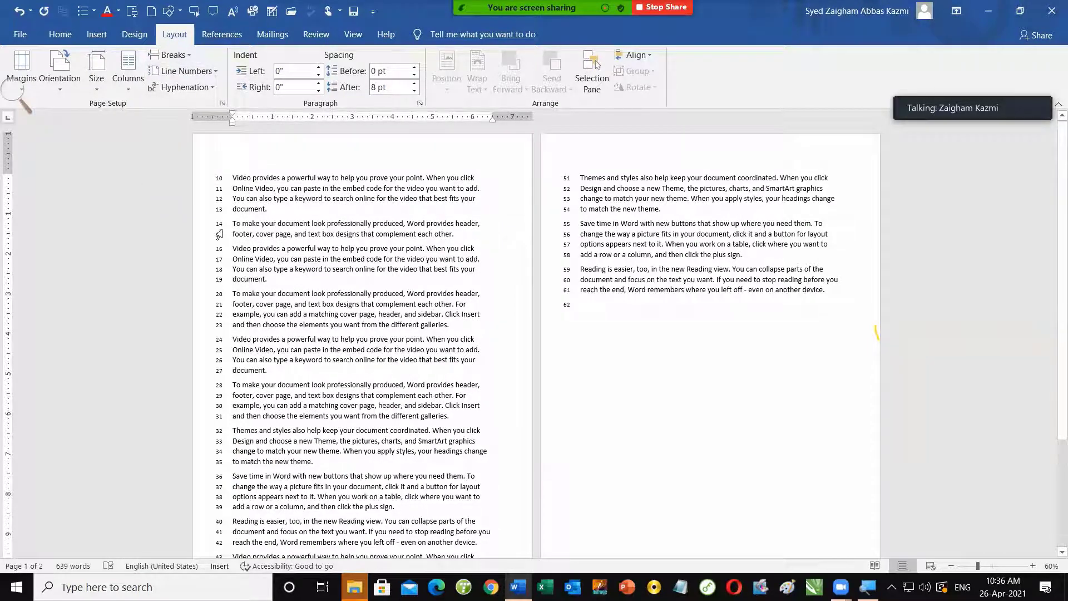
pyautogui.scroll(-2, 213, 186)
pyautogui.scroll(-1, 214, 278)
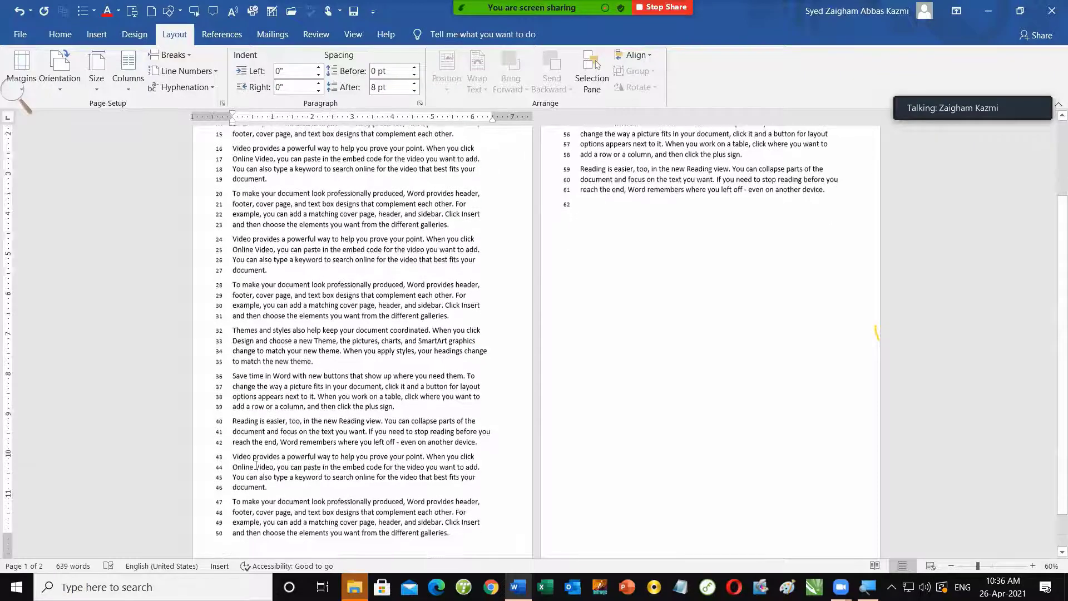
pyautogui.scroll(-1, 215, 389)
pyautogui.scroll(-1, 218, 497)
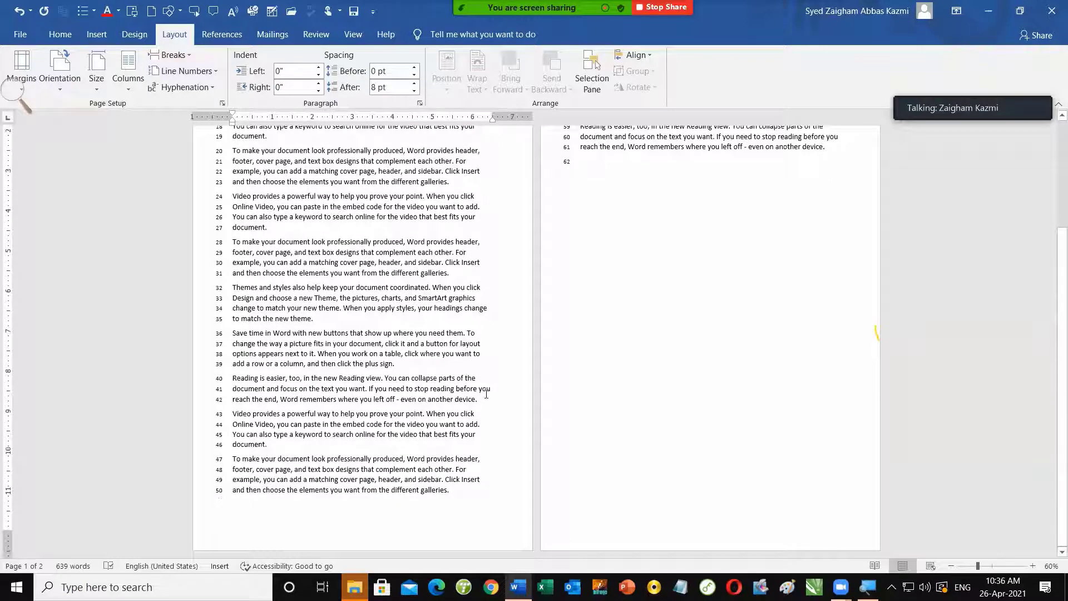
pyautogui.scroll(2, 566, 192)
pyautogui.scroll(3, 556, 204)
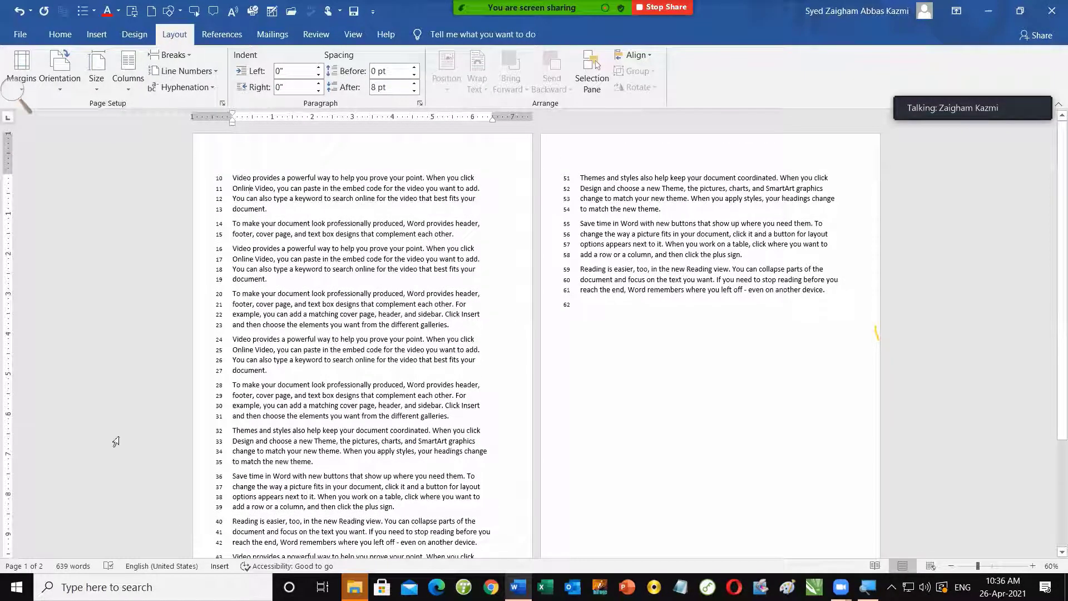
# Switch line numbering to Restart Each Page and check the second page's numbers.
pyautogui.click(213, 71)
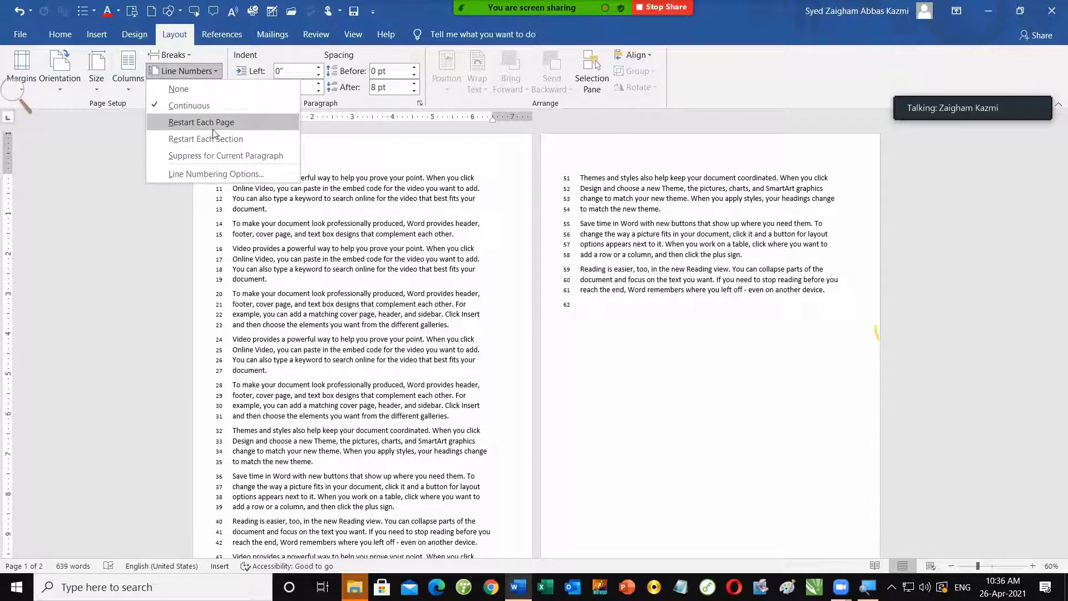
pyautogui.click(212, 128)
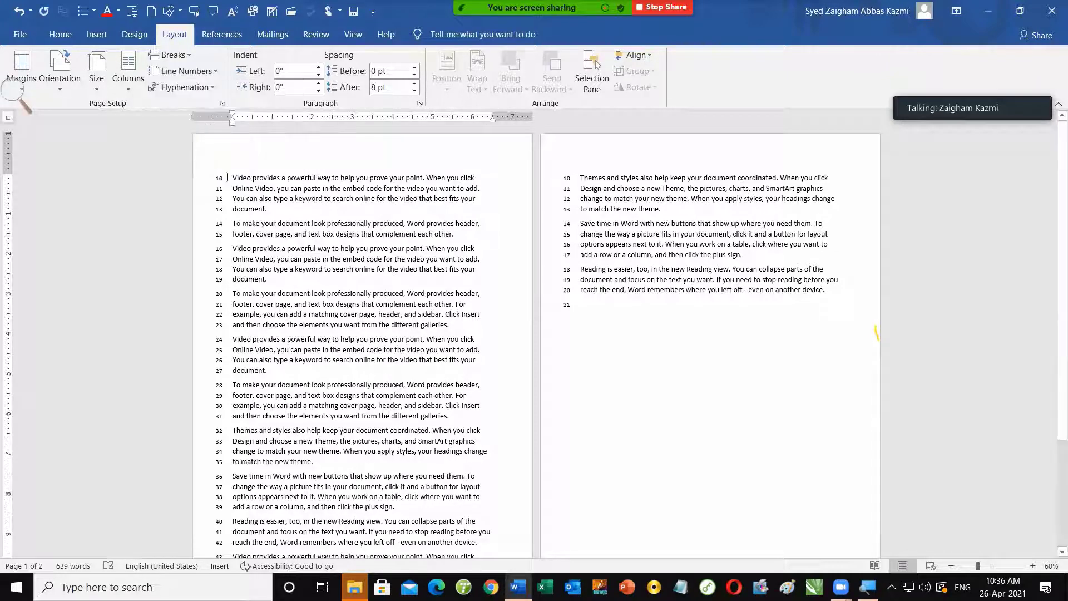
pyautogui.scroll(-2, 220, 333)
pyautogui.scroll(-2, 213, 496)
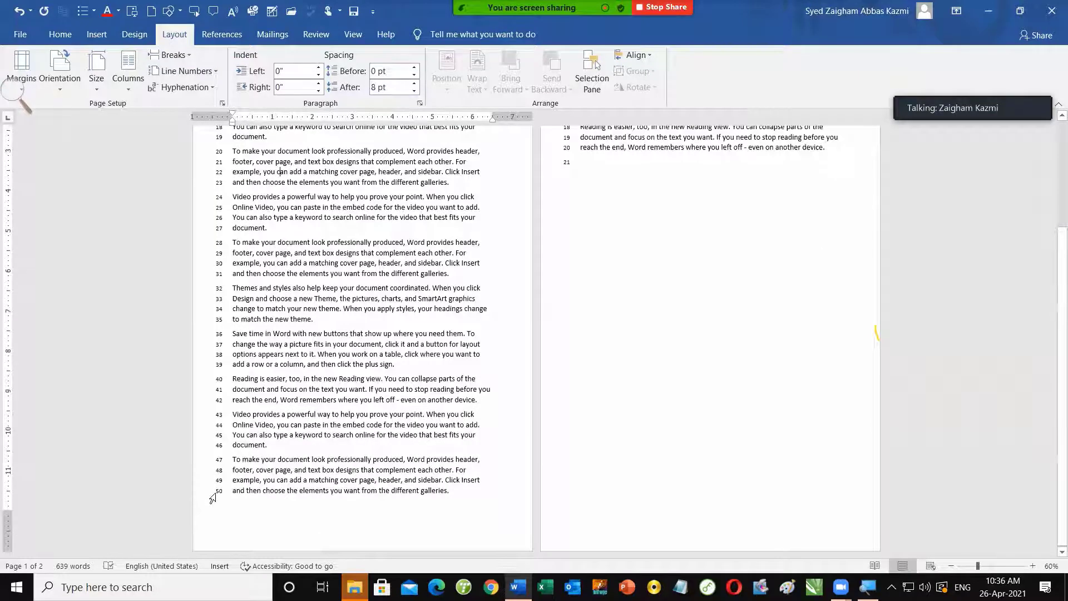
pyautogui.scroll(4, 292, 462)
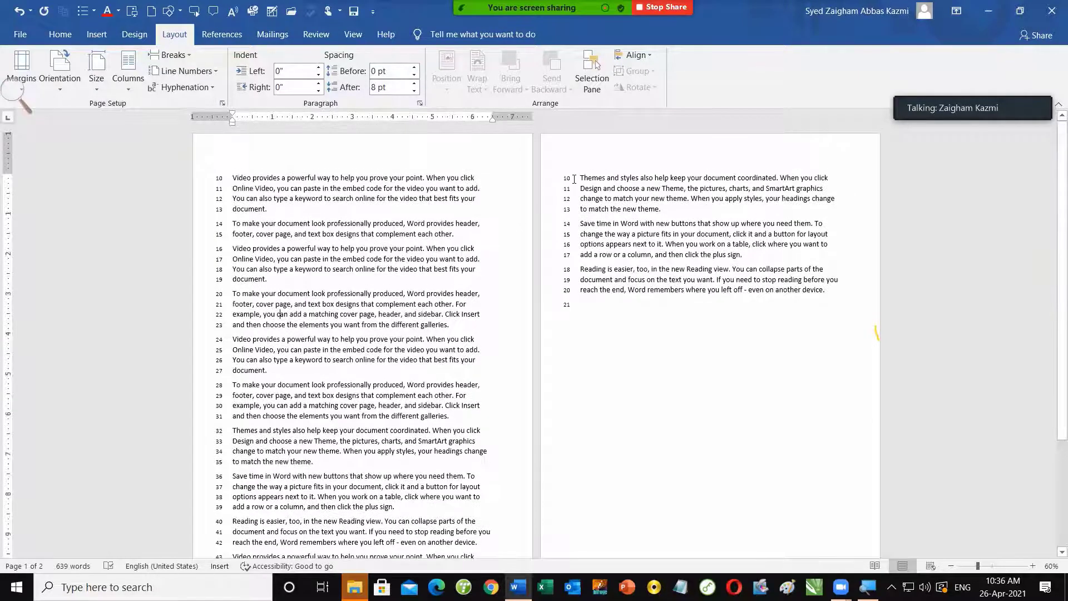
pyautogui.hotkey('ctrl', 'z')
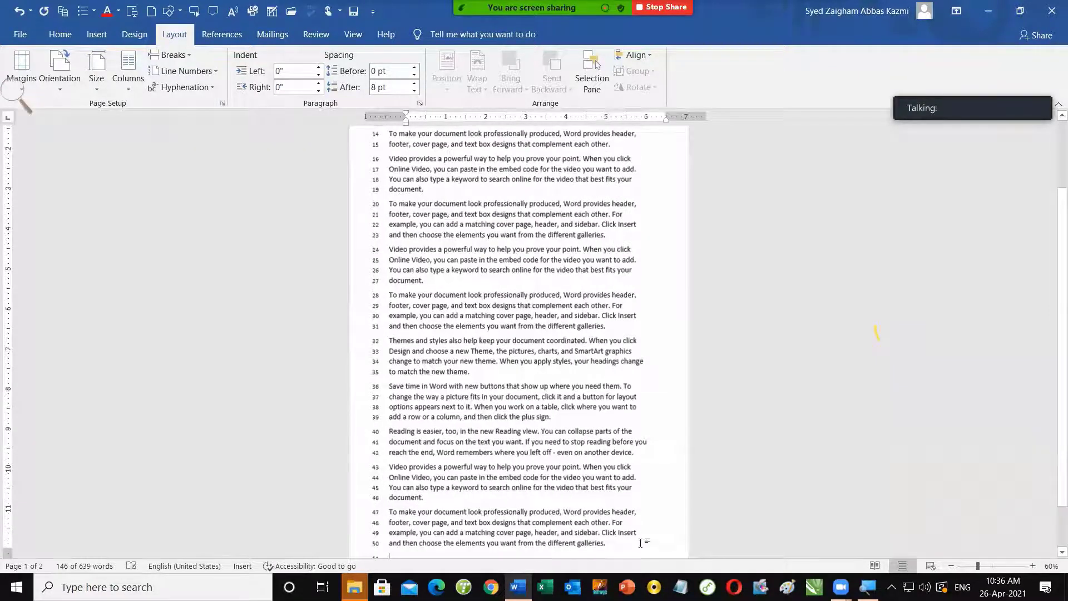
# Delete lines 28–50 and insert a continuous section break after the remaining text.
pyautogui.moveTo(634, 533); pyautogui.dragTo(402, 274)
pyautogui.press('Delete')
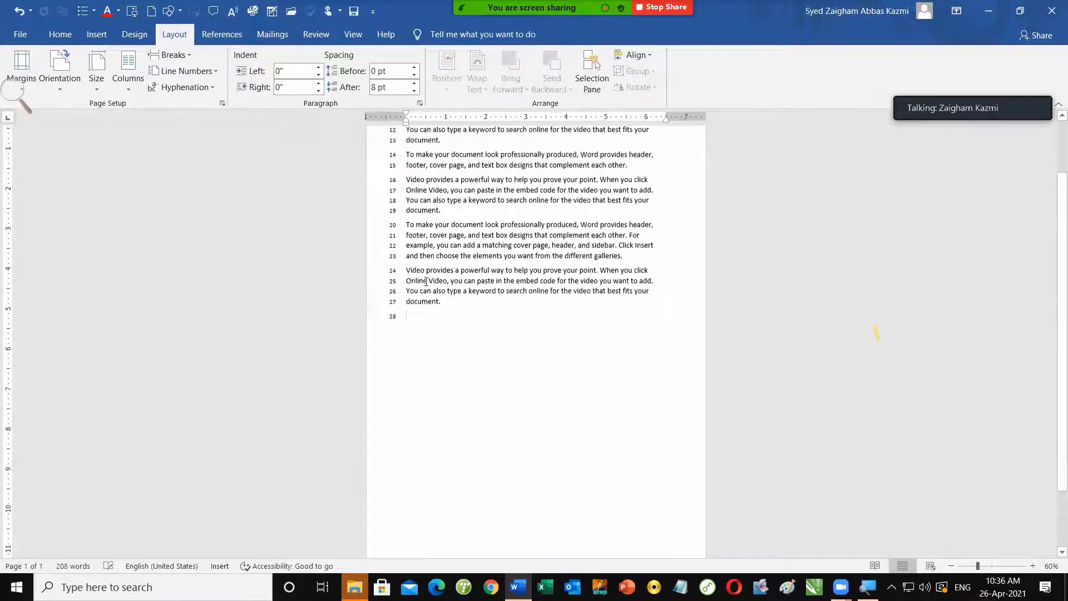
pyautogui.scroll(3, 437, 237)
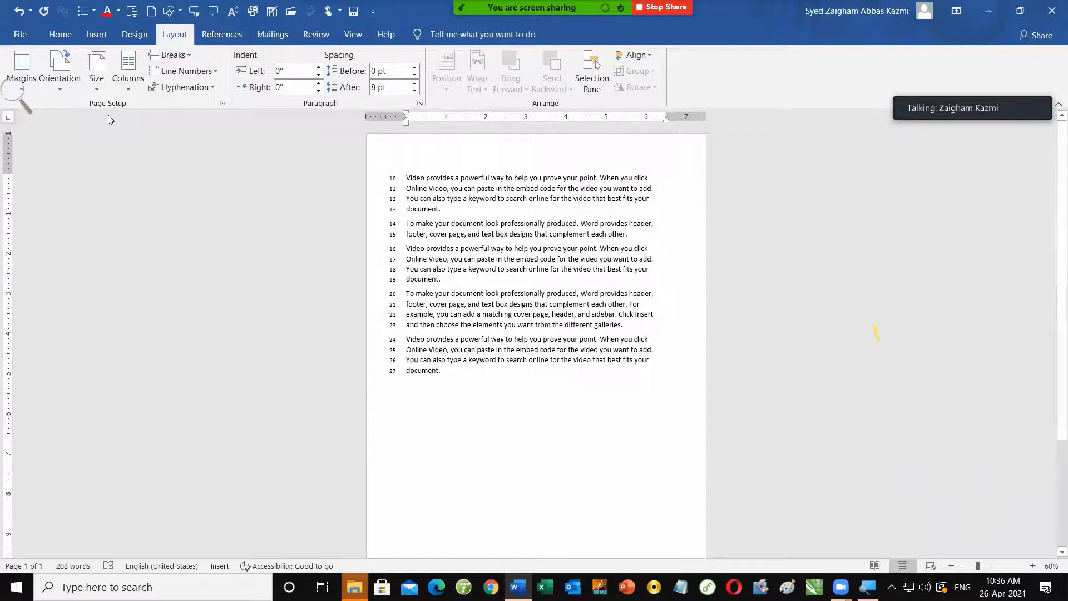
pyautogui.click(169, 54)
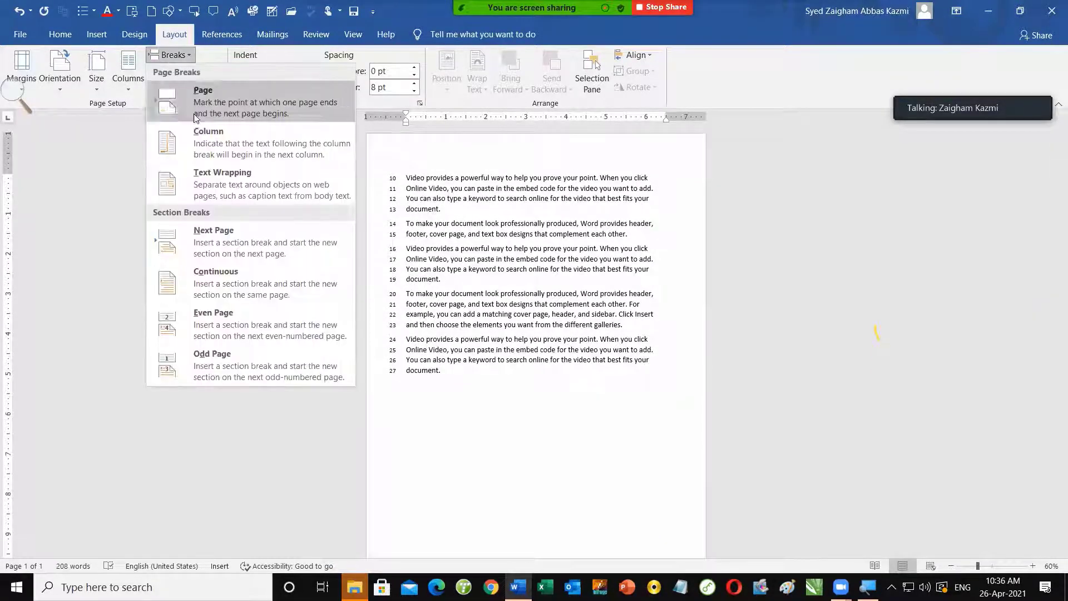
pyautogui.click(228, 287)
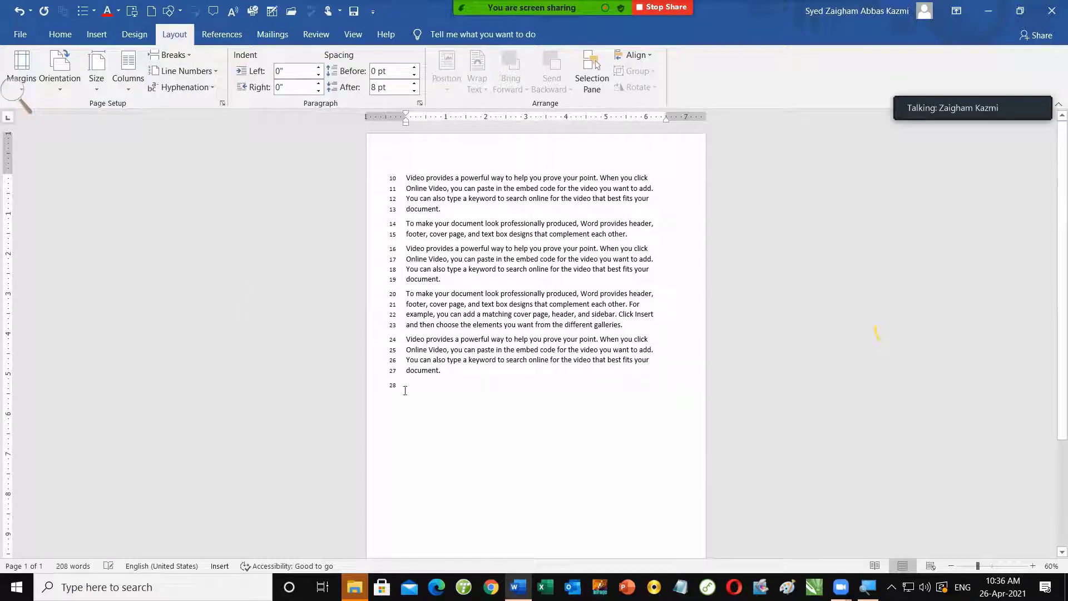
# Generate sample paragraphs after the section break with =rand().
pyautogui.write('=')
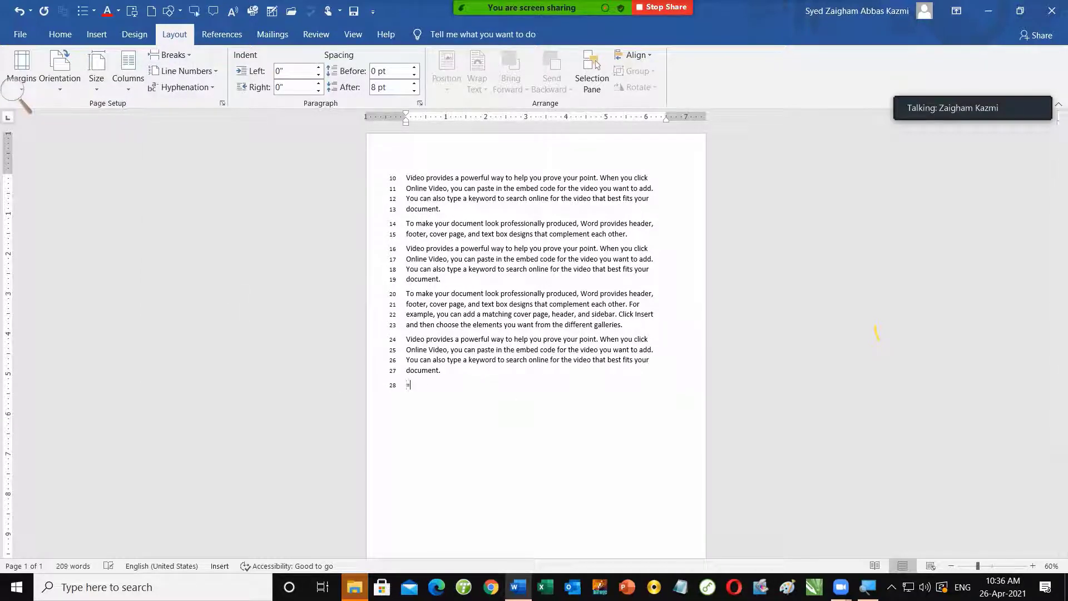
pyautogui.write('ran')
pyautogui.write(')')
pyautogui.press('Return')
pyautogui.hotkey('ctrl', 'shift', '8')
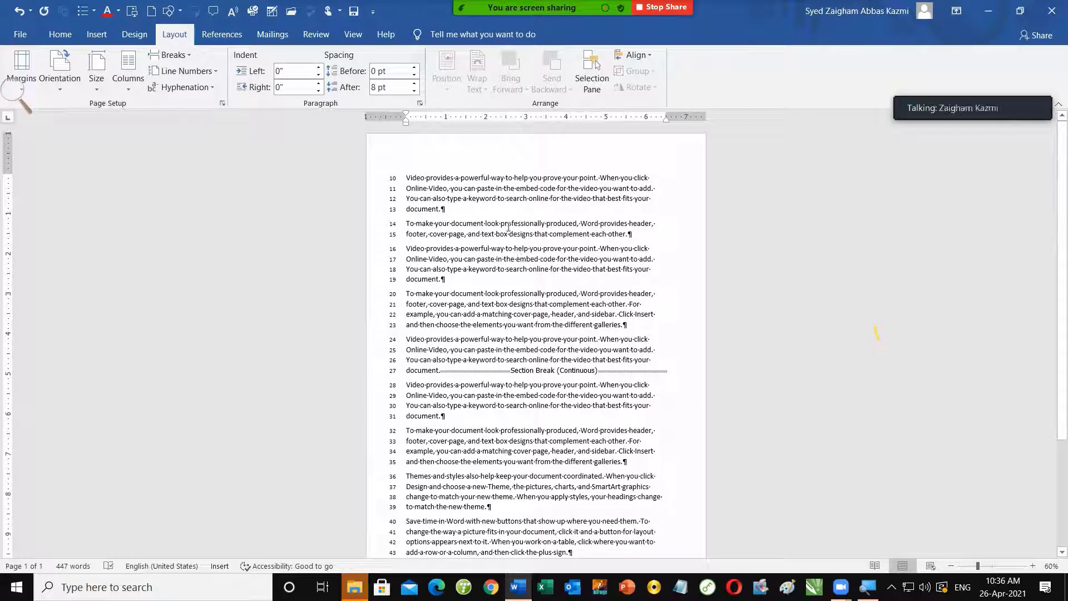
pyautogui.scroll(-1, 525, 267)
pyautogui.keyDown('ctrl'); pyautogui.scroll(-1, 525, 267); pyautogui.keyUp('ctrl')
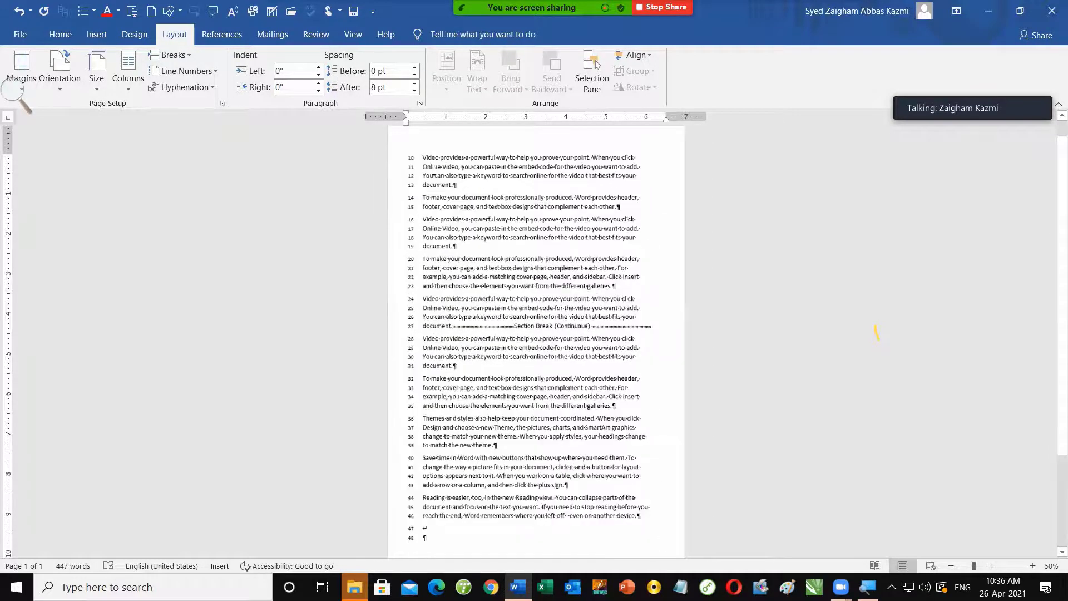
# Set line numbering to Restart Each Section so the second section begins again.
pyautogui.moveTo(427, 157); pyautogui.dragTo(525, 322)
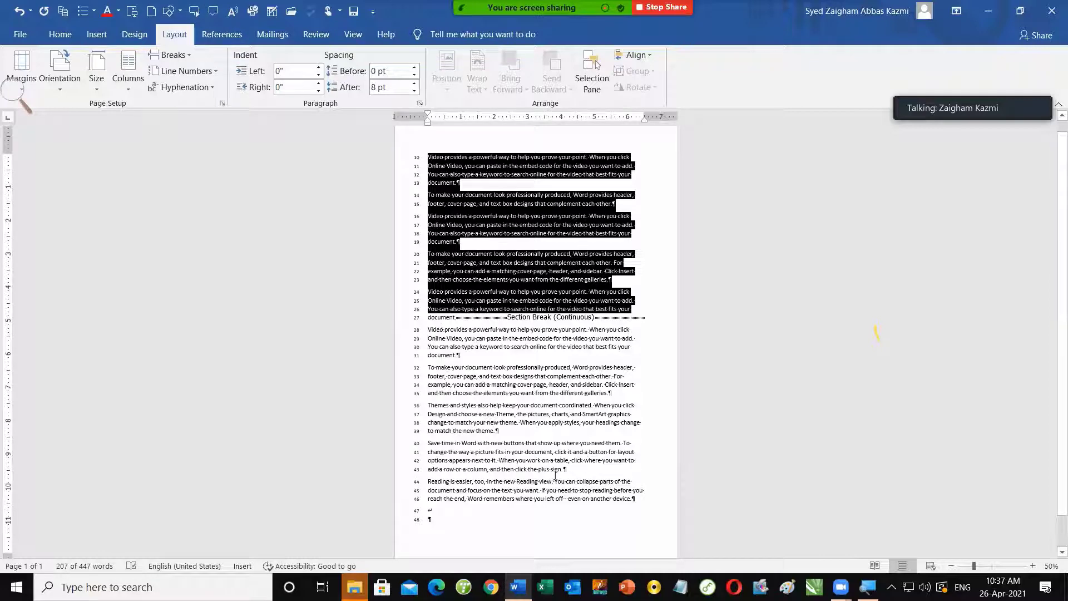
pyautogui.moveTo(427, 329); pyautogui.dragTo(645, 500)
pyautogui.click(183, 111)
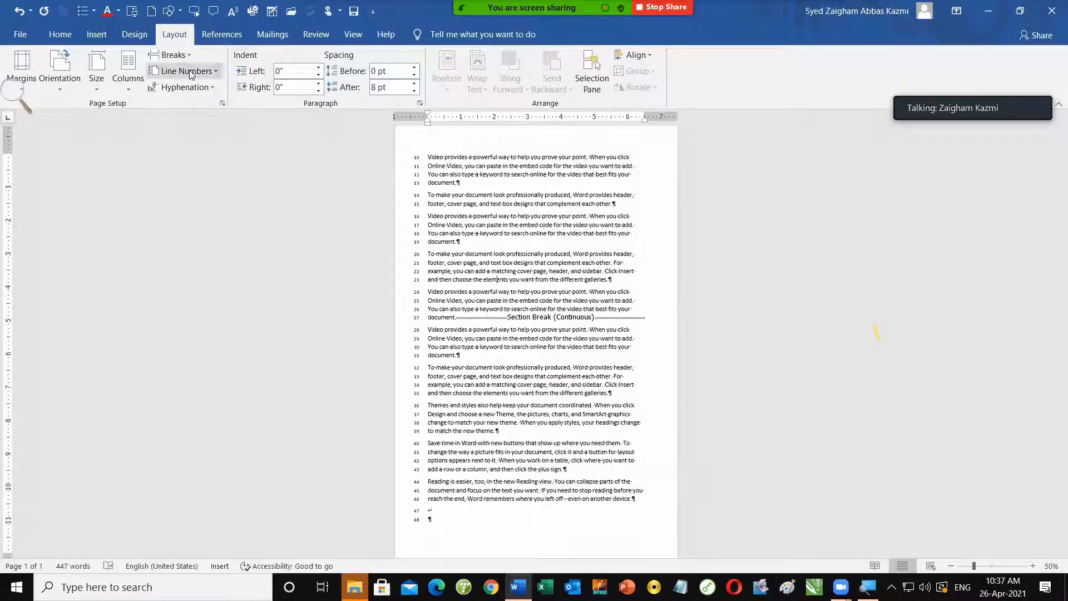
pyautogui.click(189, 70)
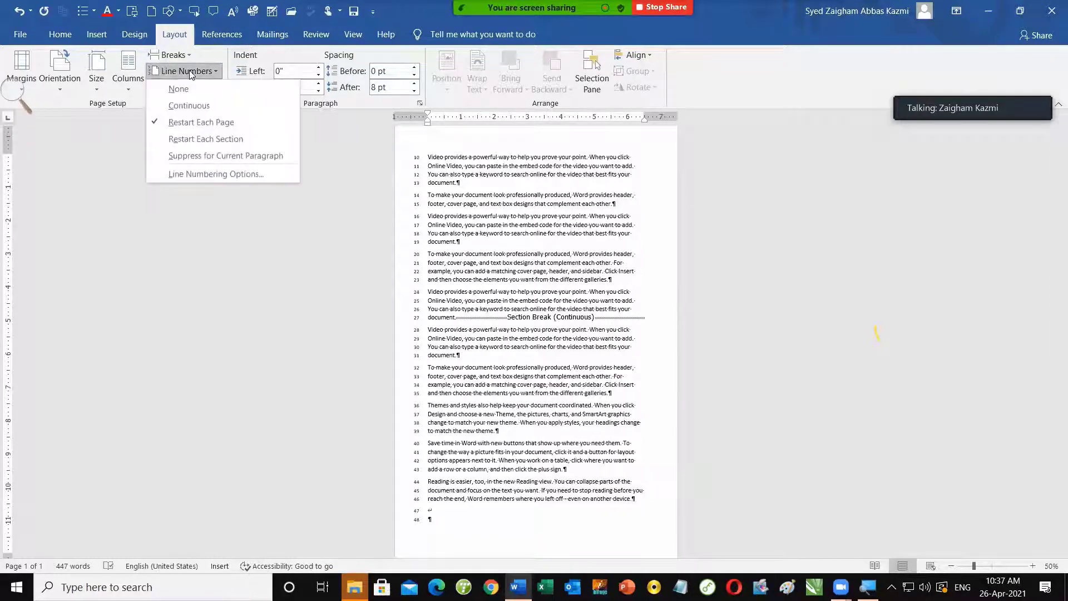
pyautogui.click(205, 139)
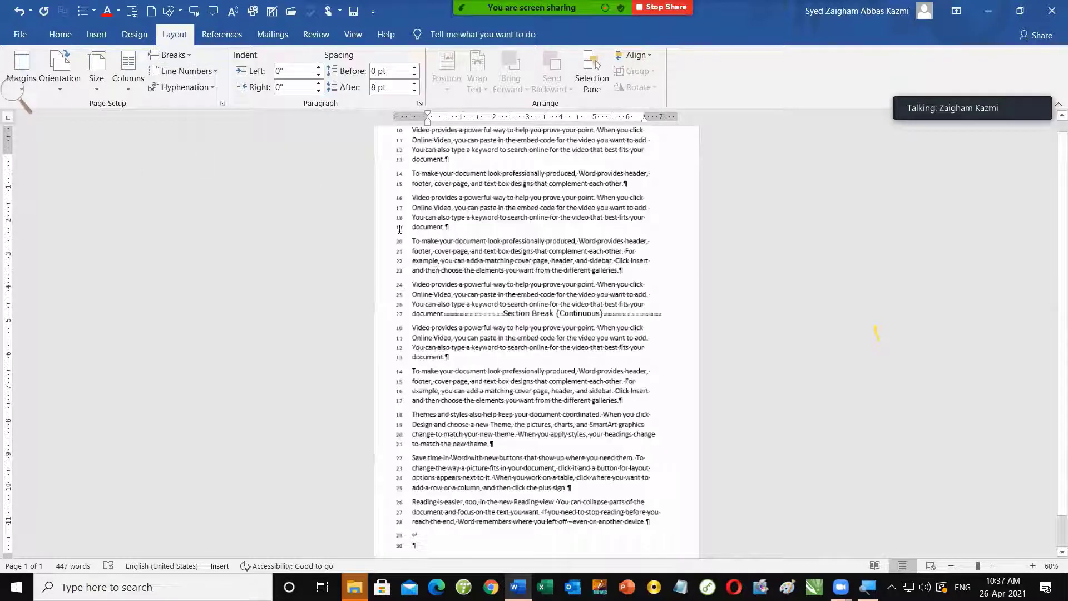
pyautogui.scroll(1, 406, 309)
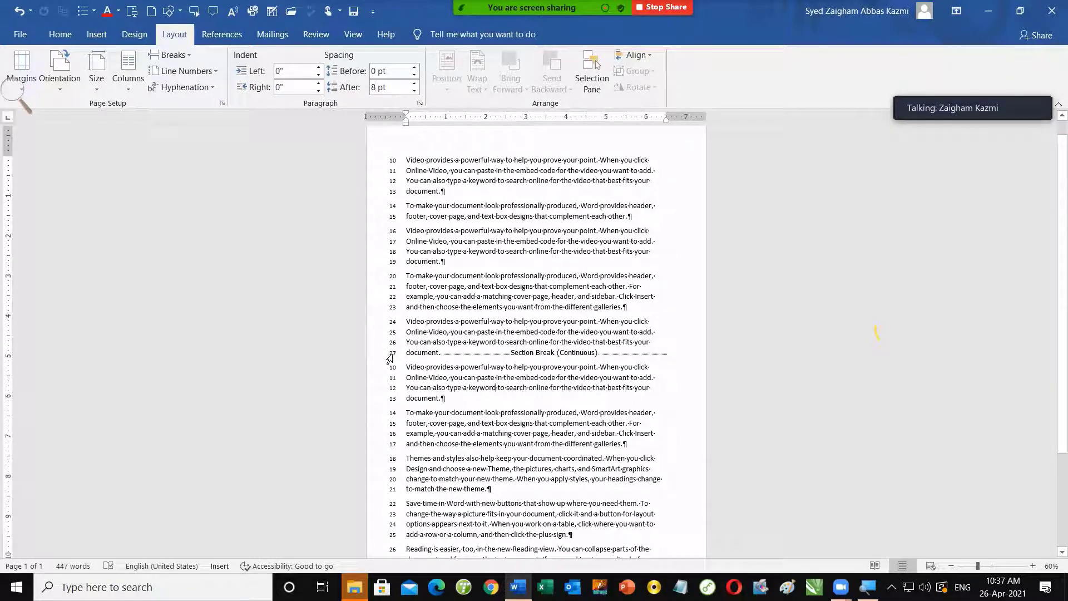
pyautogui.scroll(-2, 408, 444)
# Set Line Numbers to None in both the first and second sections.
pyautogui.scroll(-1, 402, 511)
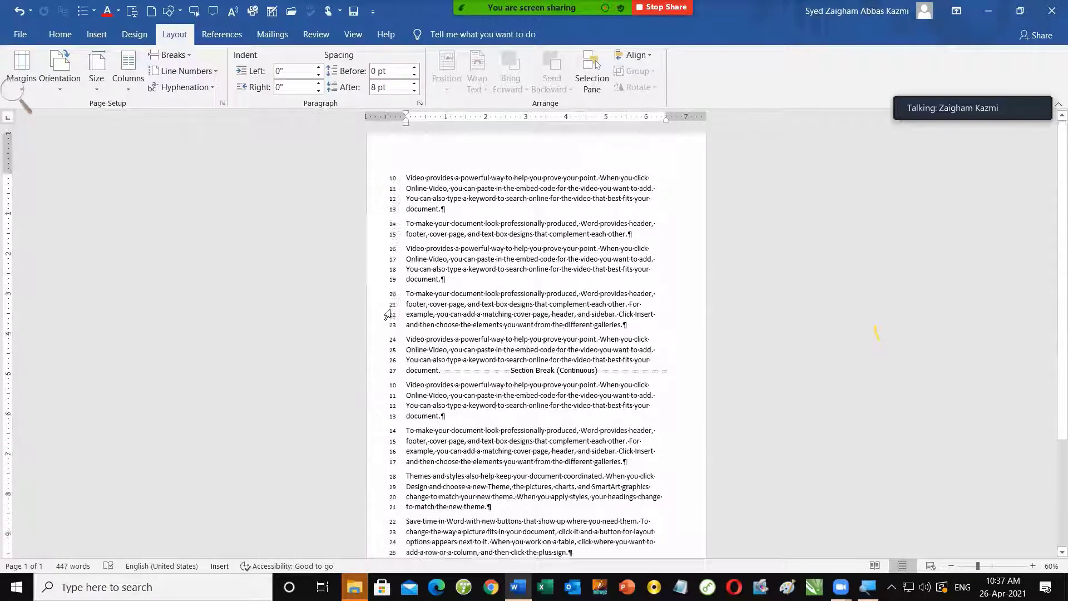
pyautogui.click(183, 71)
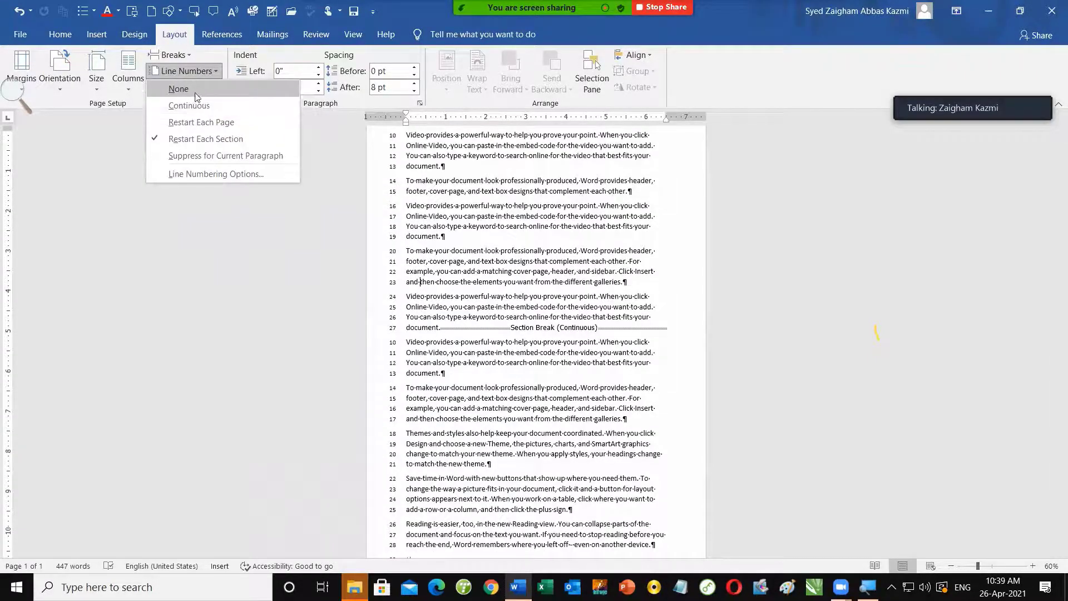
pyautogui.click(196, 93)
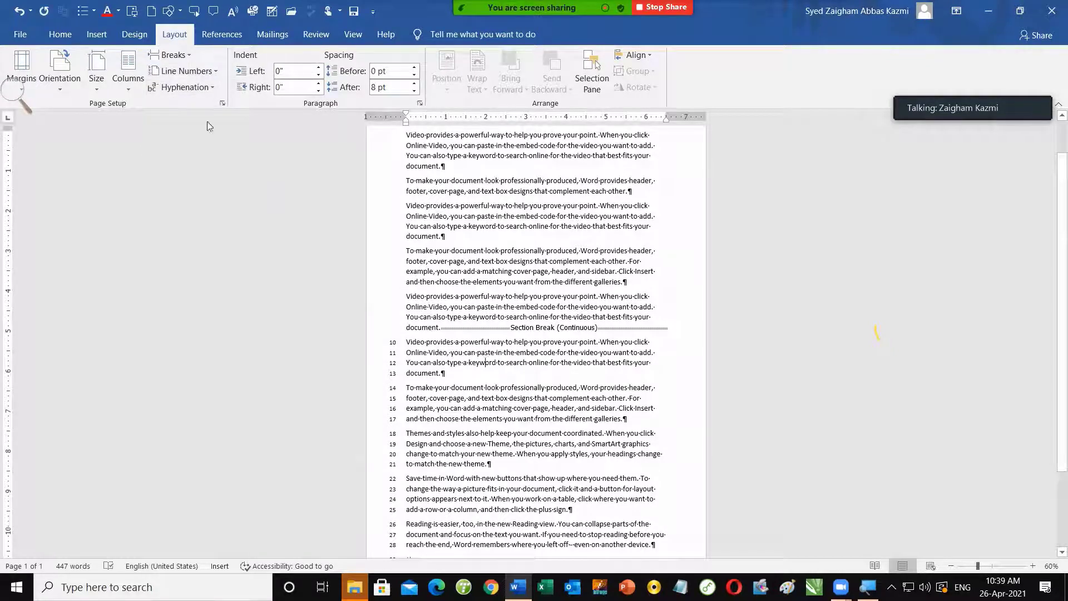
pyautogui.click(183, 70)
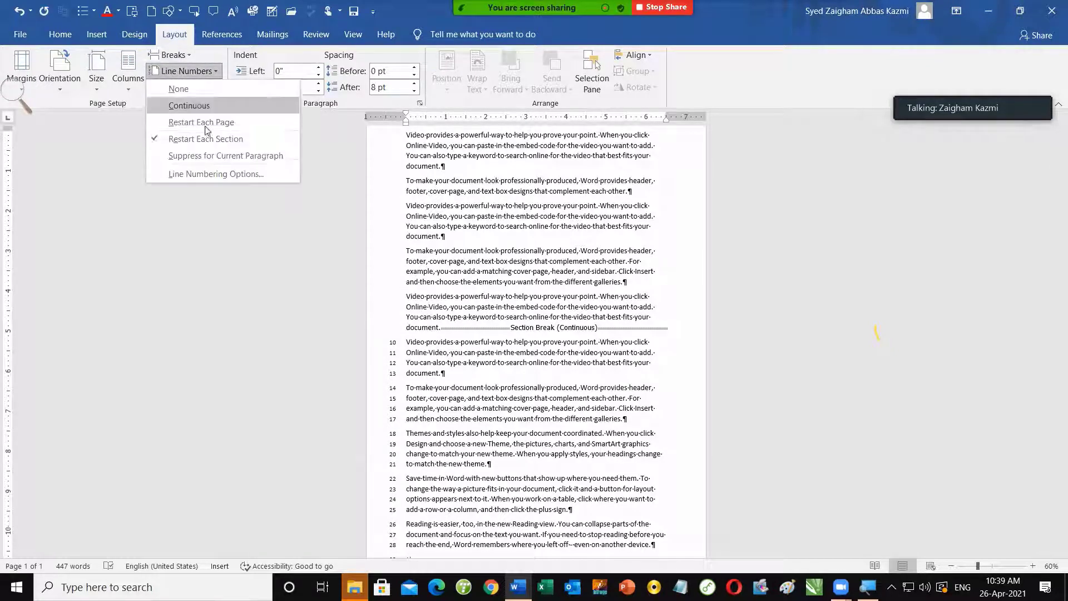
pyautogui.click(187, 95)
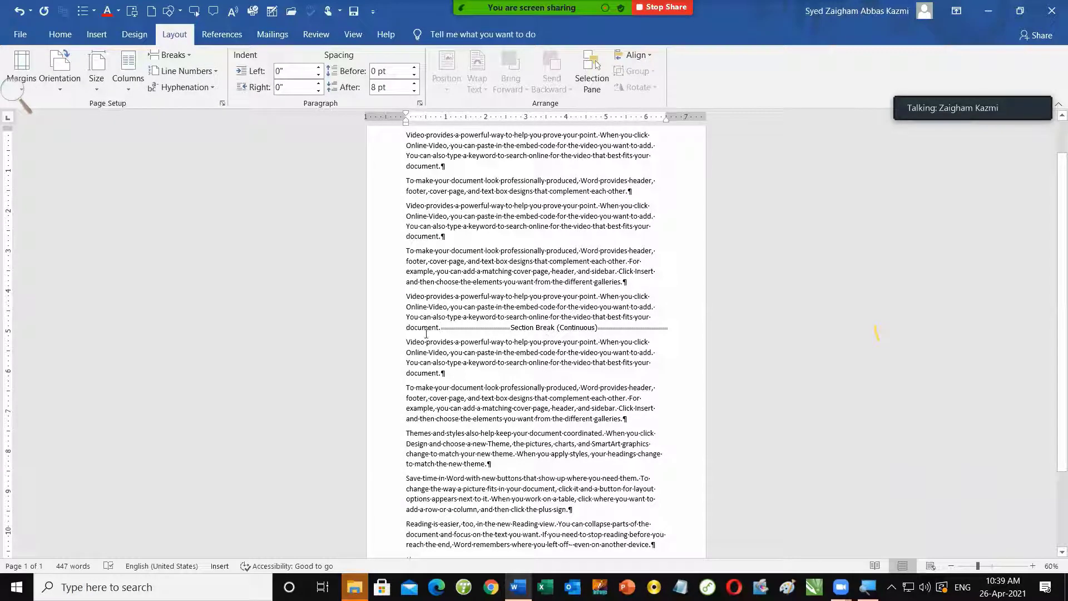
# Delete the continuous section break and the extra paragraphs, leaving three paragraphs.
pyautogui.click(445, 328)
pyautogui.press('Delete')
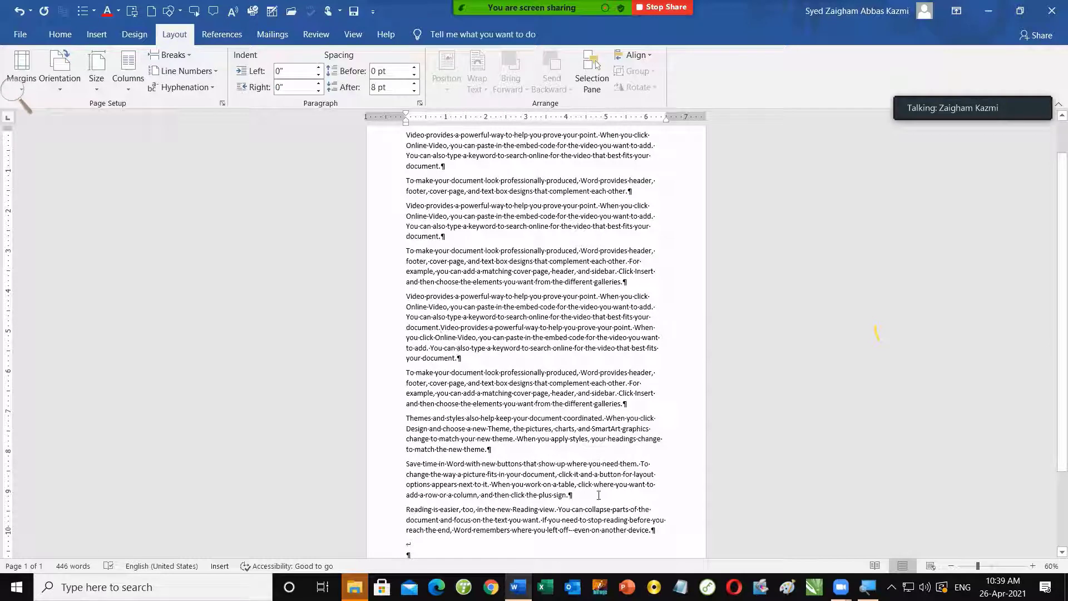
pyautogui.moveTo(667, 530); pyautogui.dragTo(398, 250)
pyautogui.press('Delete')
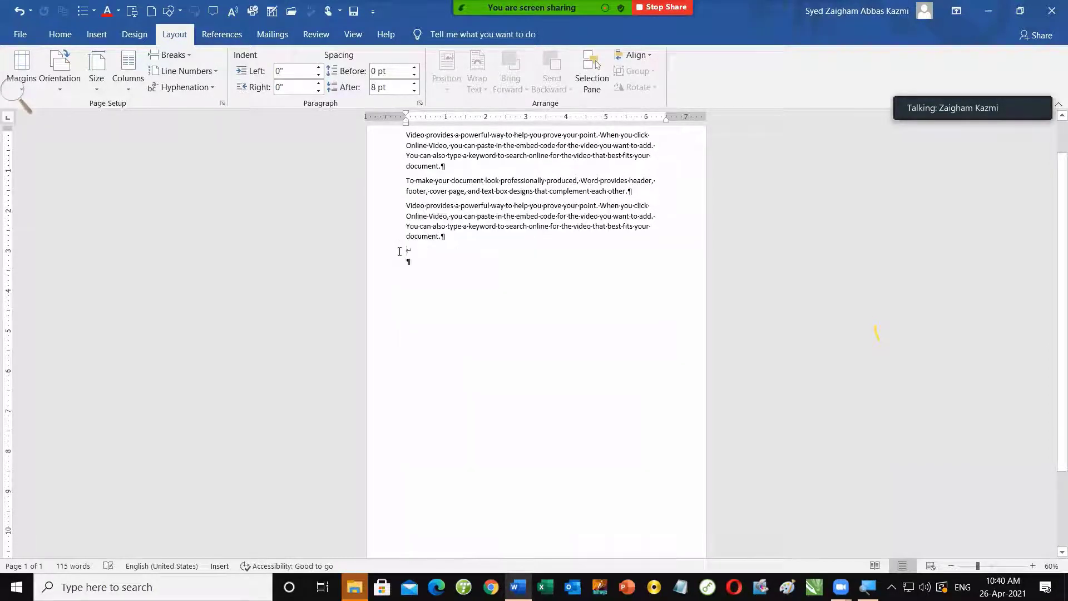
pyautogui.scroll(3, 400, 252)
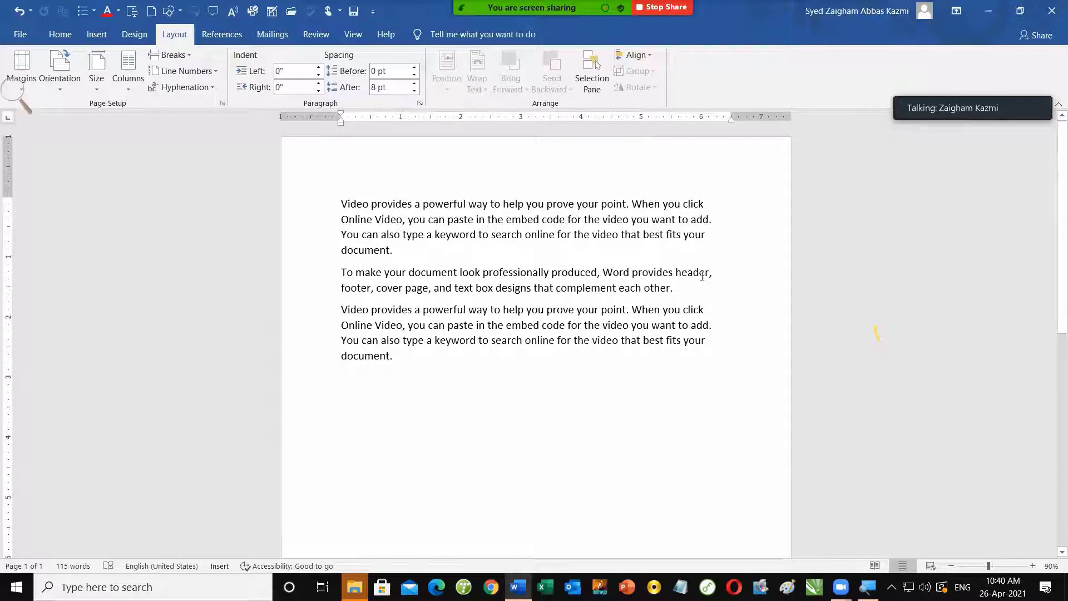
# Insert hyphens around header and footer and an optional hyphen inside Online.
pyautogui.moveTo(672, 274); pyautogui.dragTo(720, 276)
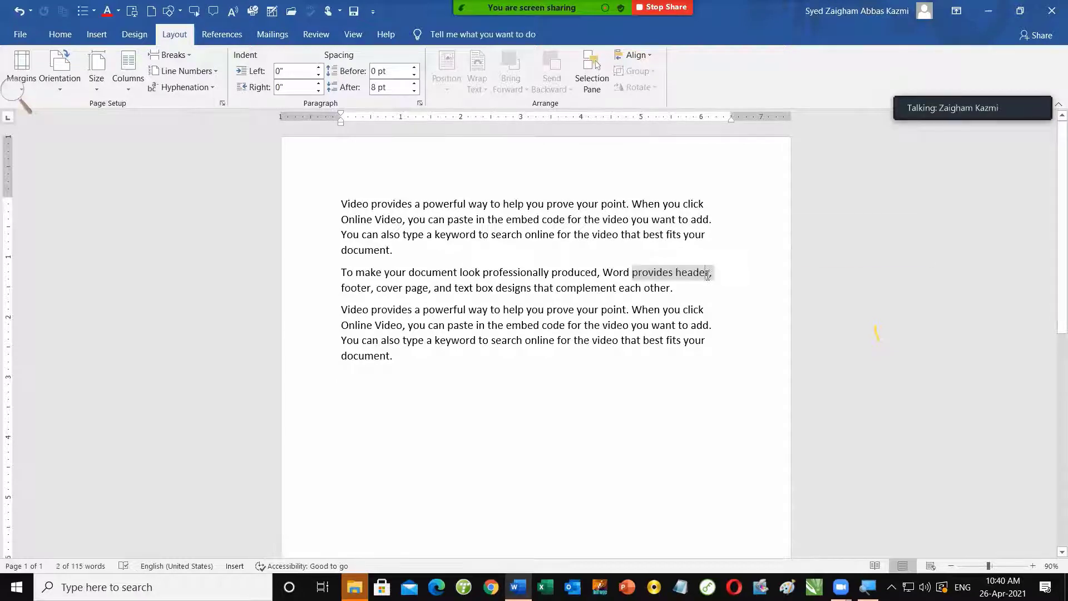
pyautogui.click(704, 275)
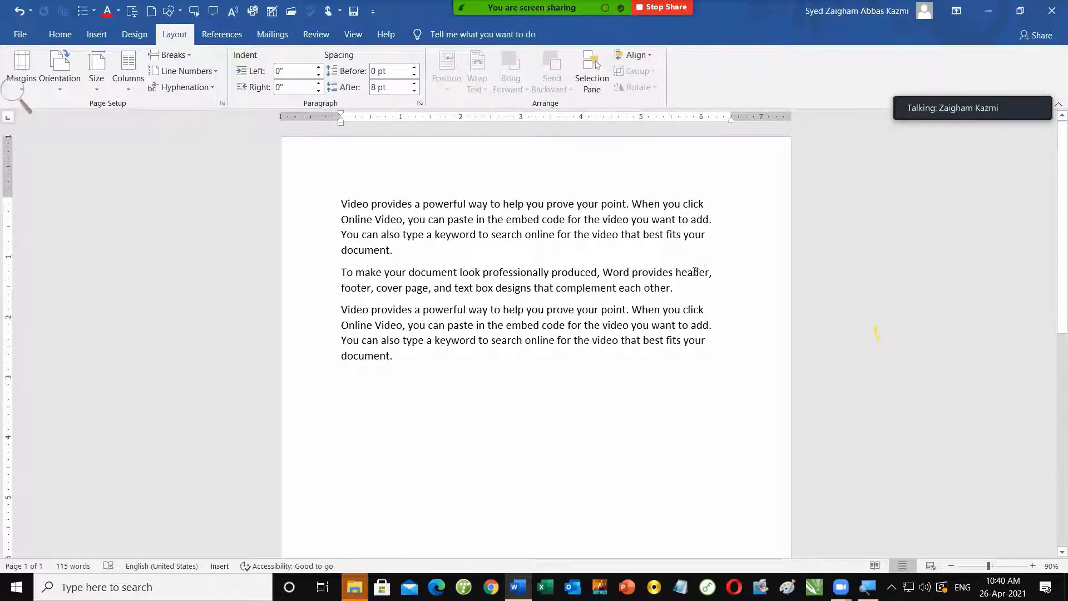
pyautogui.write('-')
pyautogui.click(342, 288)
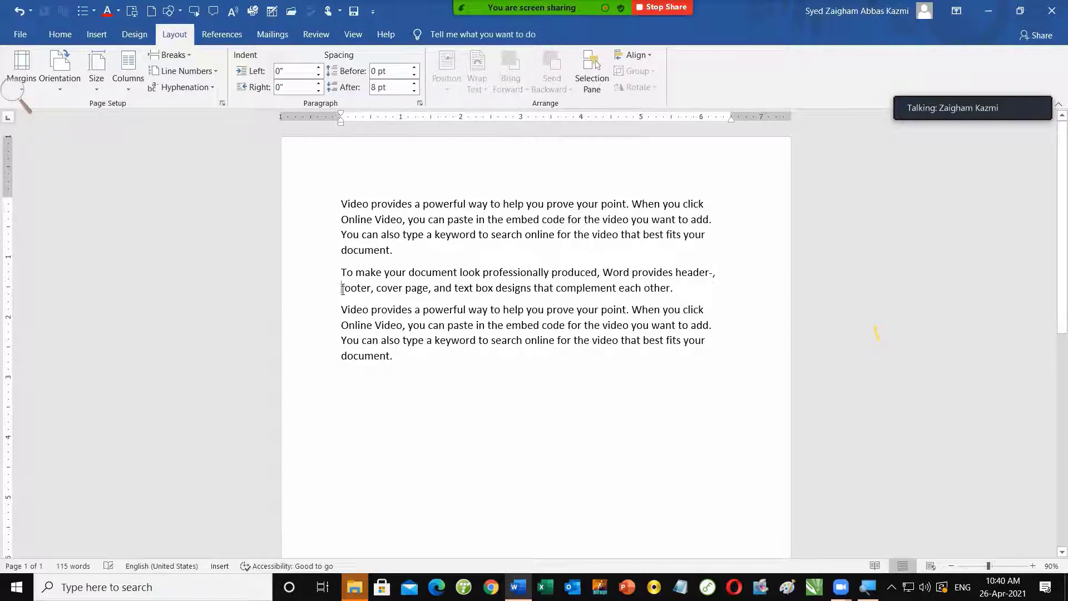
pyautogui.write('-')
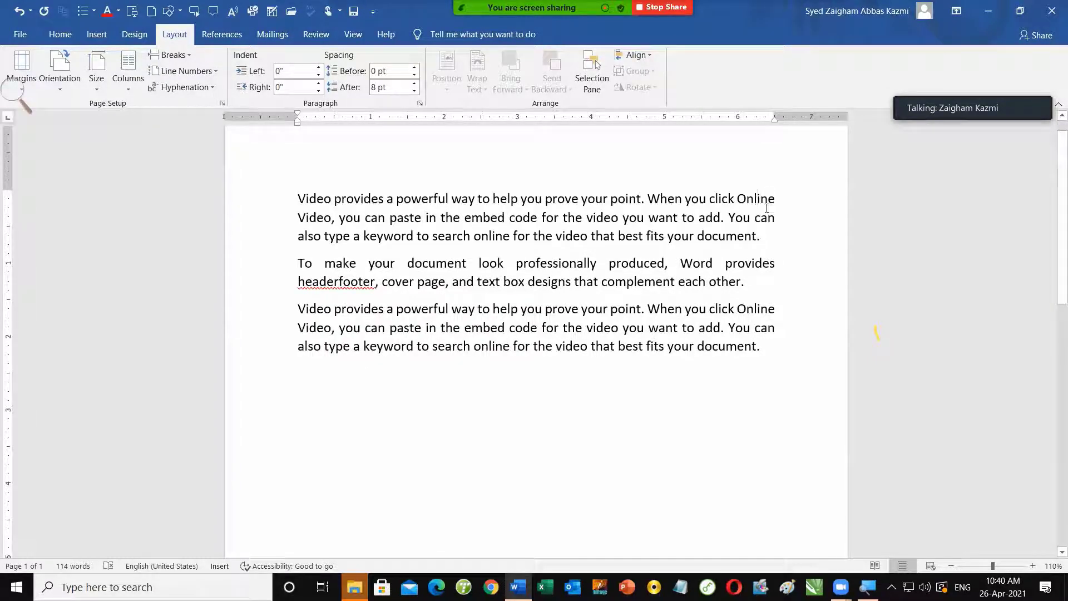
pyautogui.press('Up')
pyautogui.press('Up')
pyautogui.hotkey('ctrl', '-')
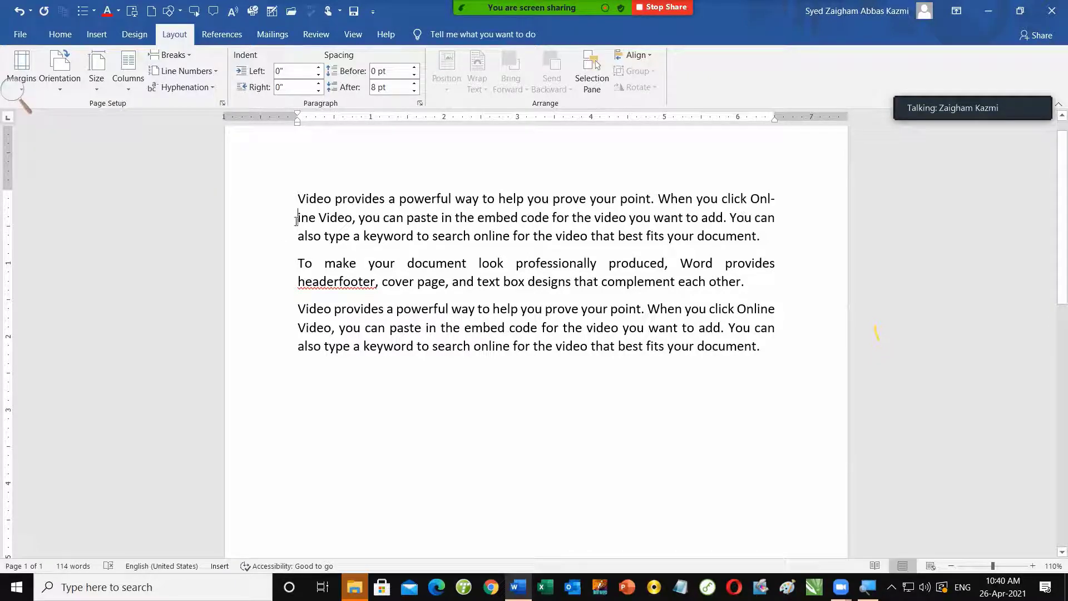
# Delete the hyphen in Onl-ine so Online is whole again.
pyautogui.moveTo(298, 219); pyautogui.dragTo(316, 219)
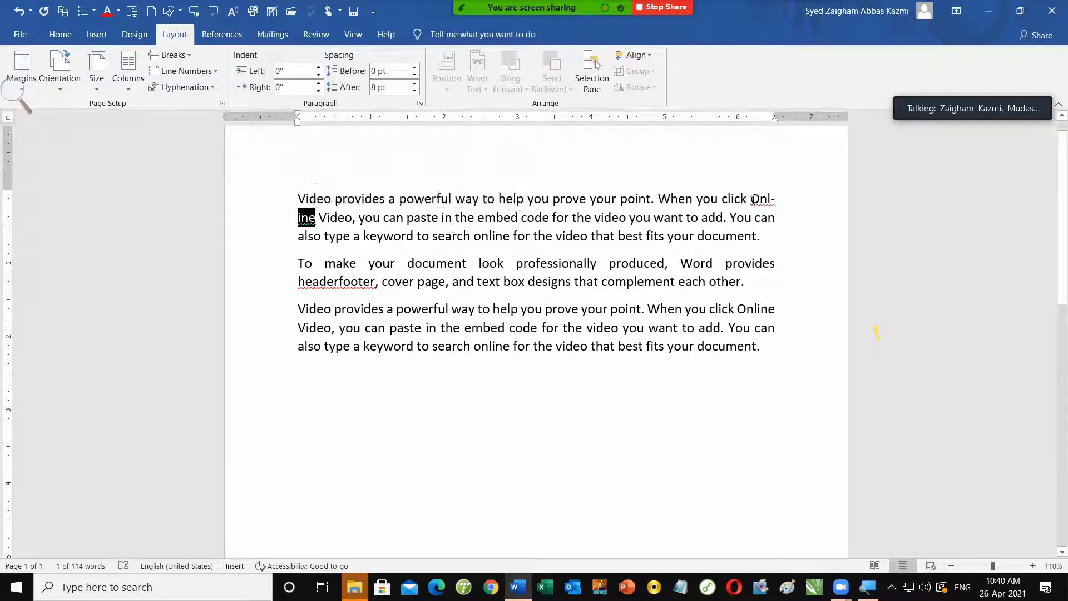
pyautogui.moveTo(751, 199); pyautogui.dragTo(775, 199)
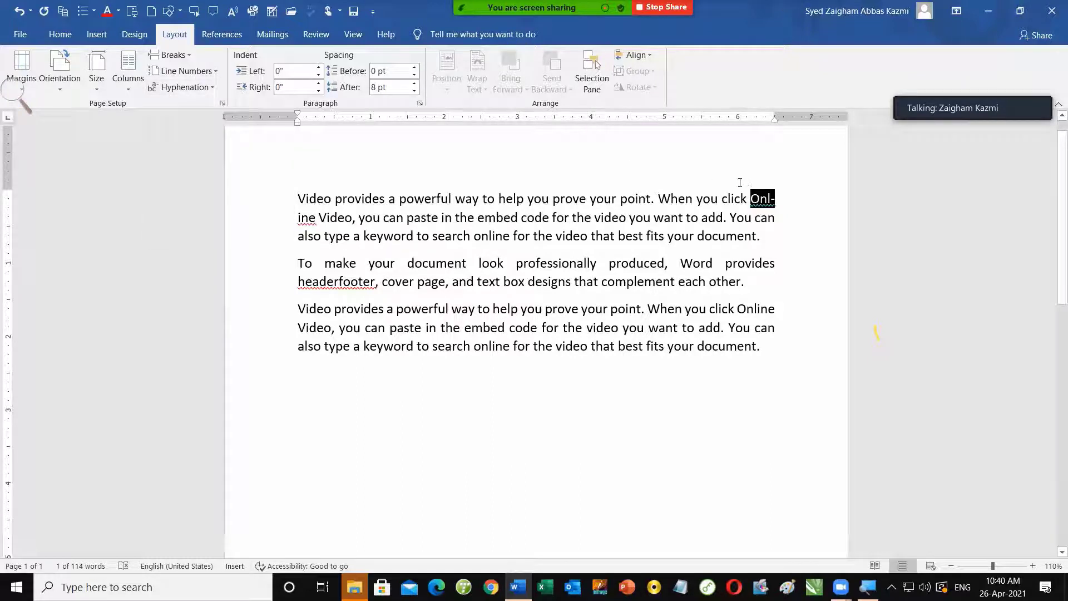
pyautogui.click(772, 200)
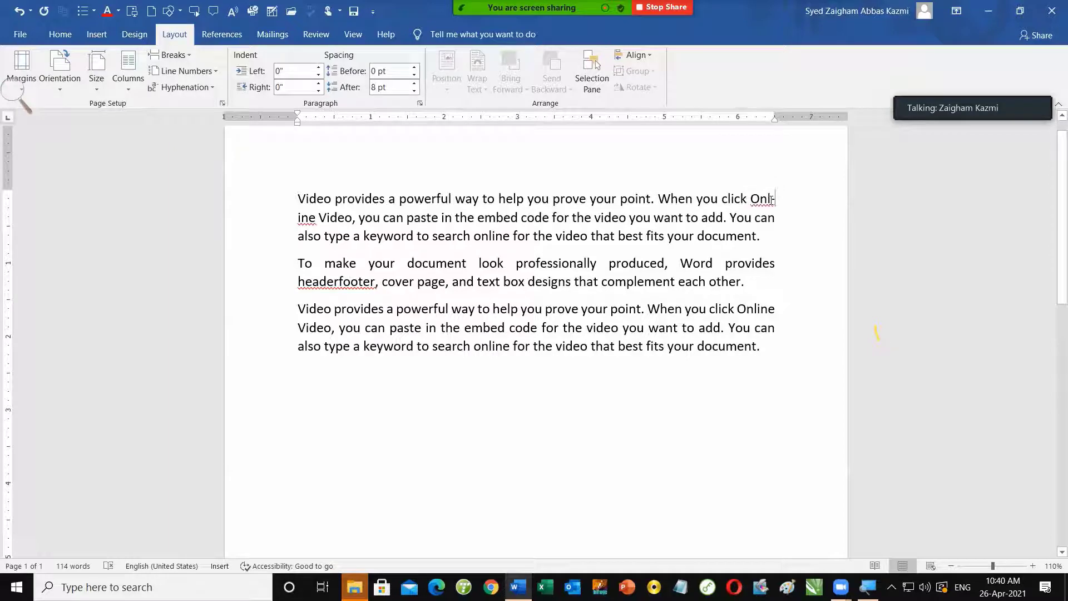
pyautogui.press('BackSpace')
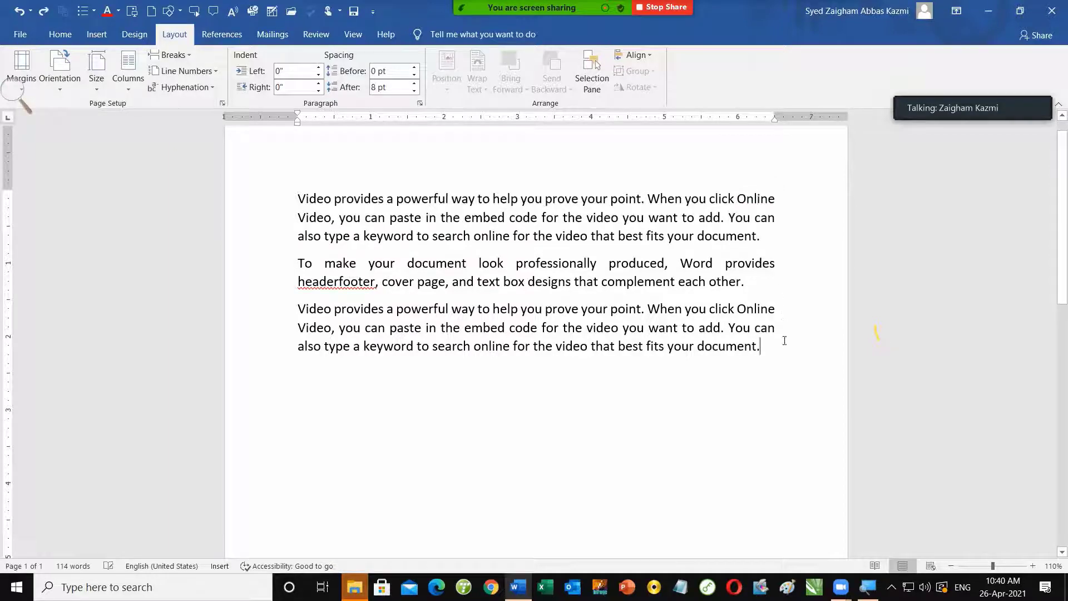
# Add a new paragraph at the end and generate sample text with =rand().
pyautogui.press('Return')
pyautogui.write('=rand()')
pyautogui.press('Return')
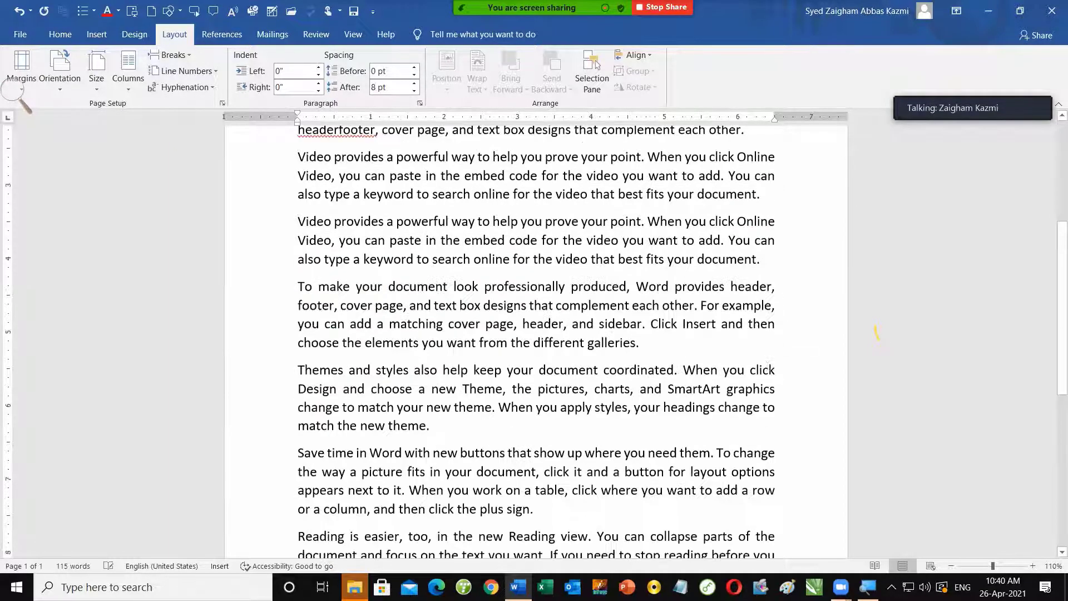
pyautogui.scroll(3, 658, 369)
# Place the cursor between header and footer and turn on Automatic hyphenation.
pyautogui.hotkey('ctrl', 'a')
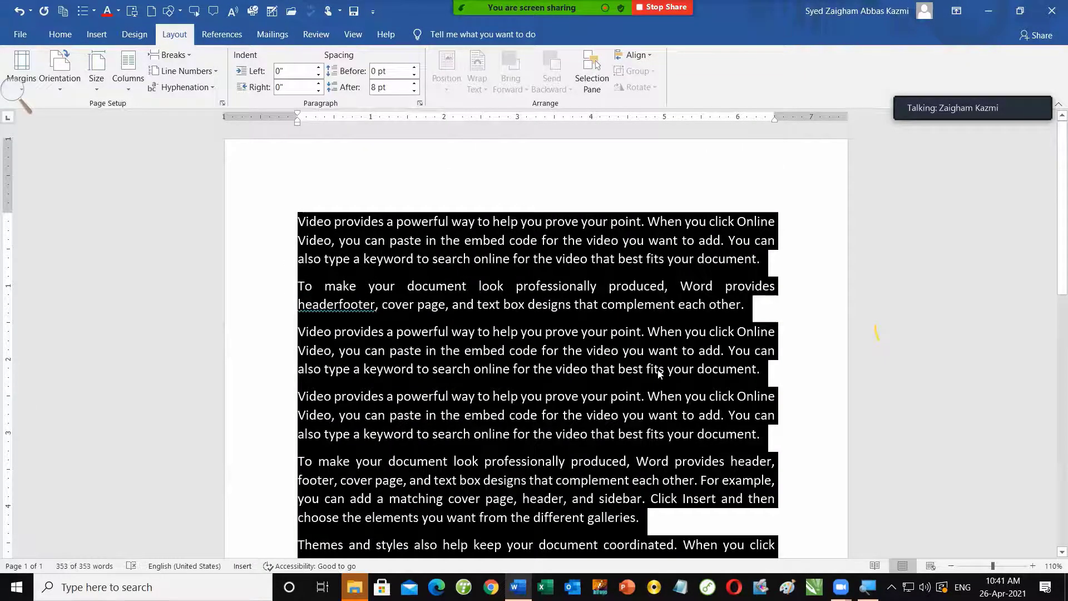
pyautogui.click(337, 304)
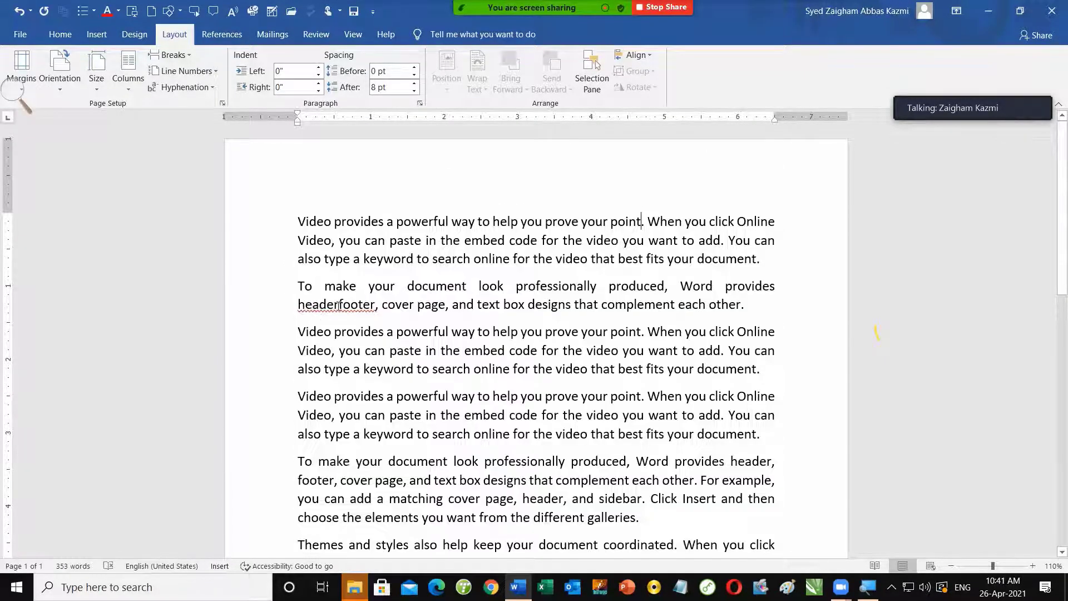
pyautogui.click(184, 87)
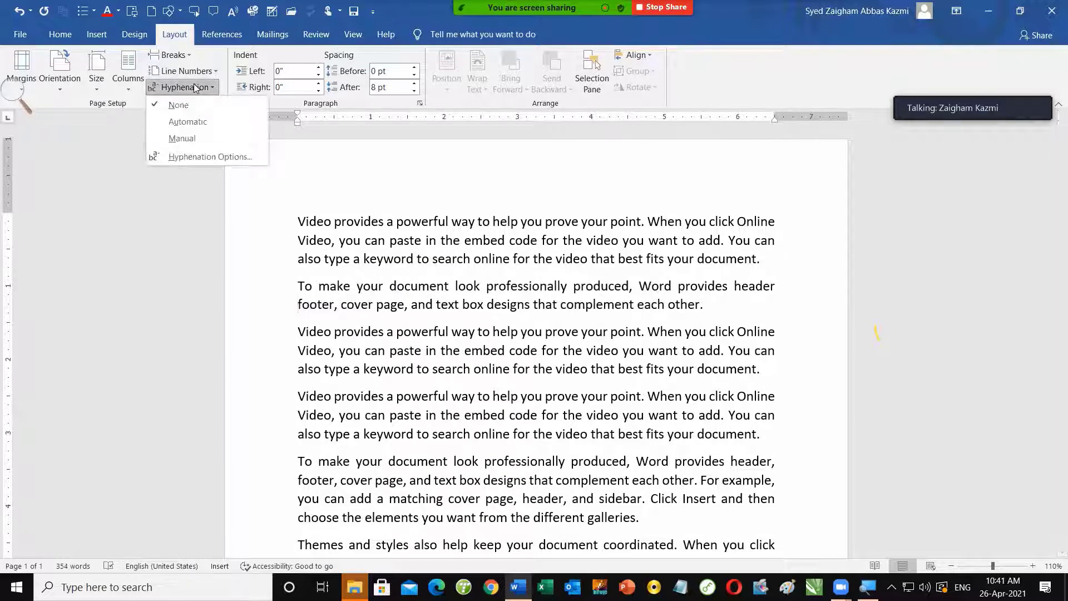
pyautogui.click(193, 122)
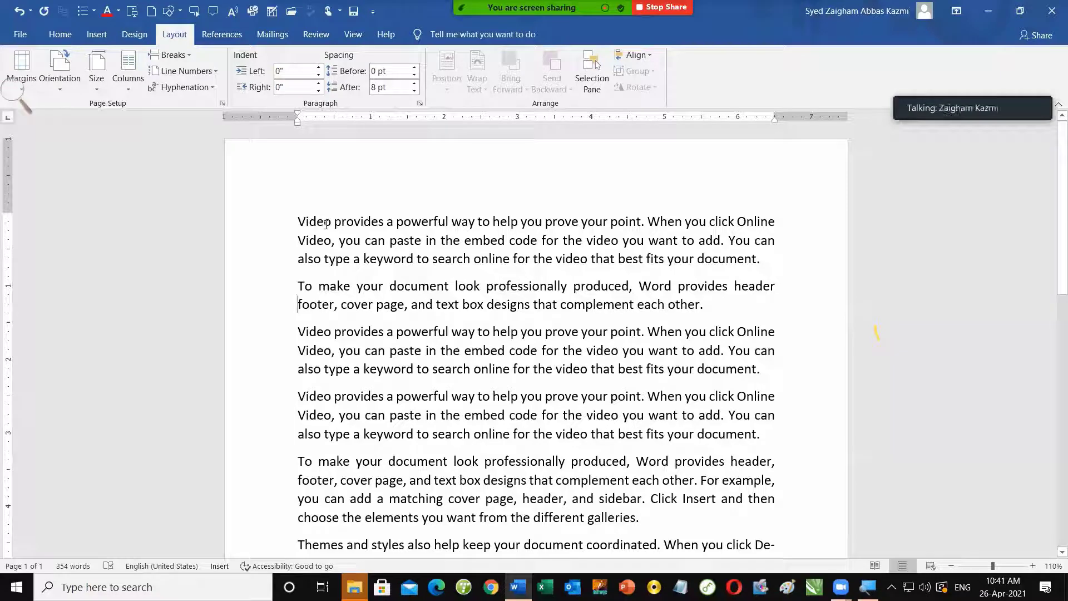
pyautogui.scroll(-1, 326, 224)
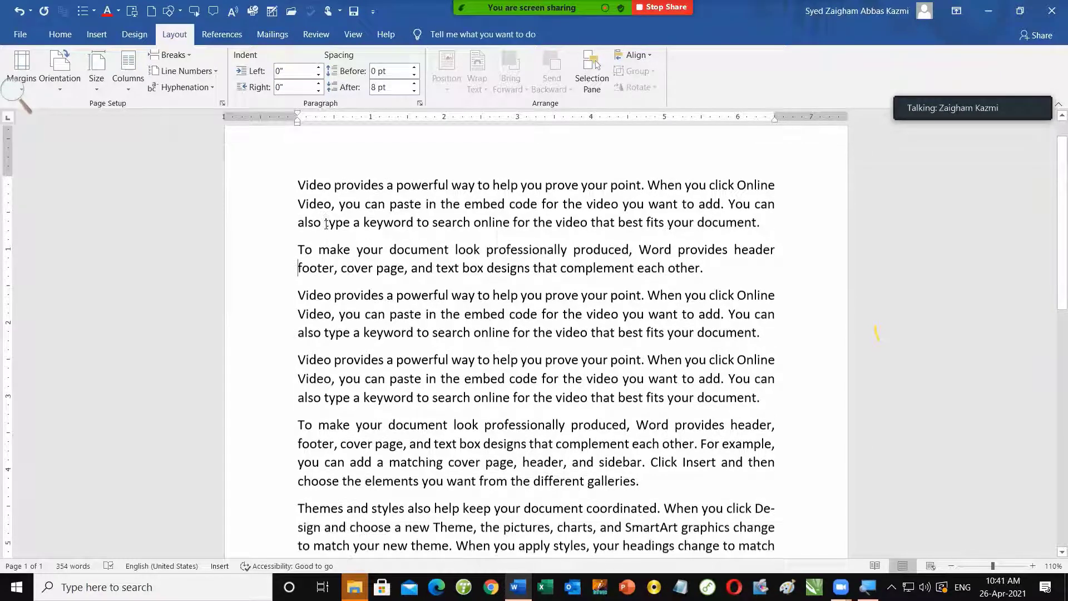
pyautogui.scroll(-2, 326, 224)
pyautogui.scroll(-1, 732, 496)
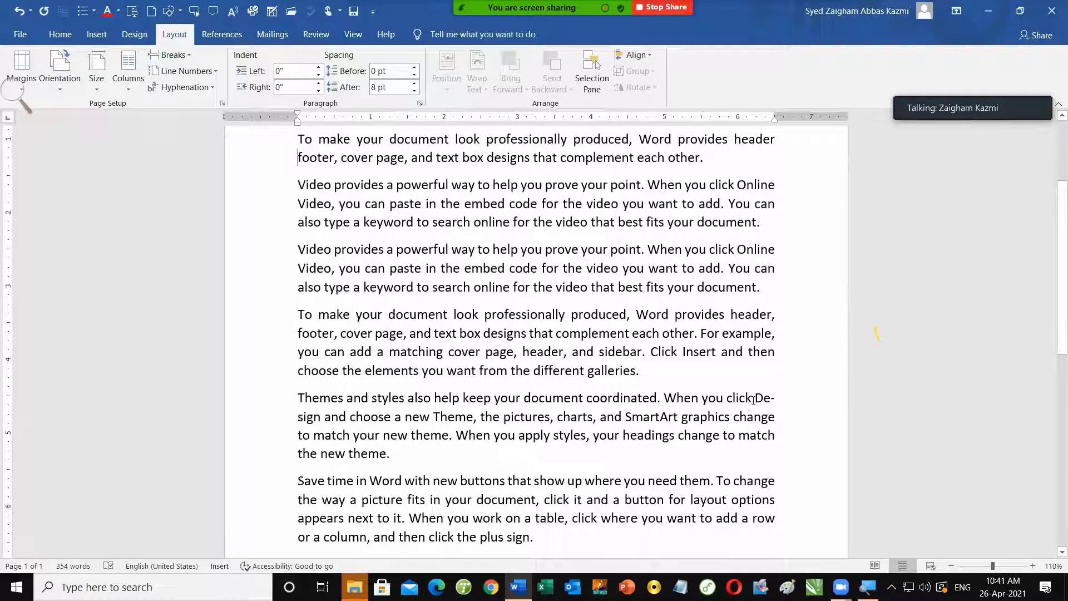
# Inspect the hyphen-split words Design and document, then undo the automatic hyphenation.
pyautogui.moveTo(756, 399); pyautogui.dragTo(776, 398)
pyautogui.click(773, 406)
pyautogui.moveTo(321, 417); pyautogui.dragTo(298, 416)
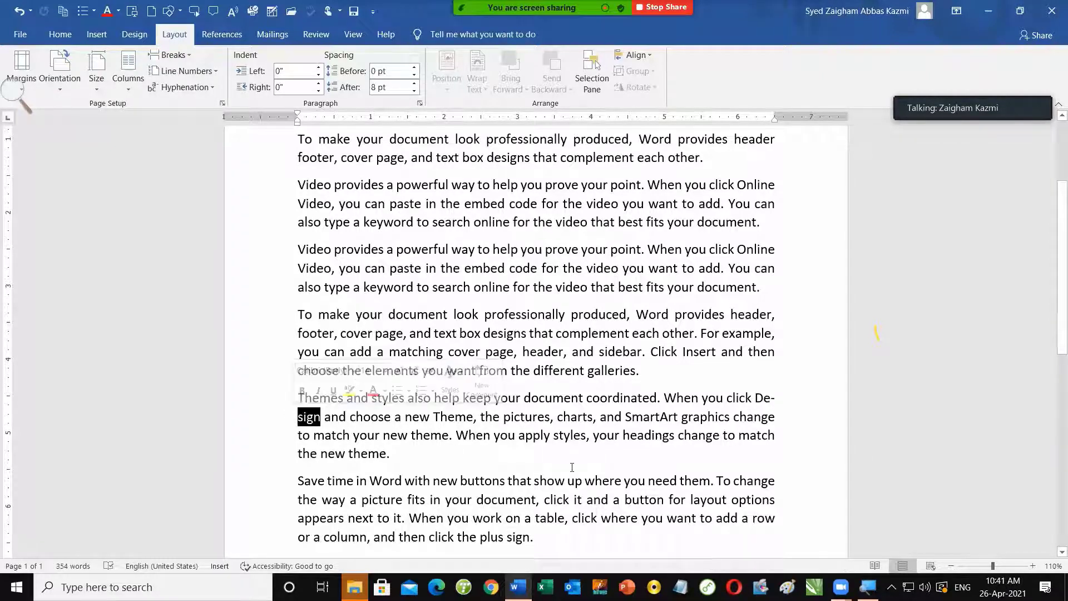
pyautogui.scroll(-2, 573, 468)
pyautogui.scroll(-3, 739, 458)
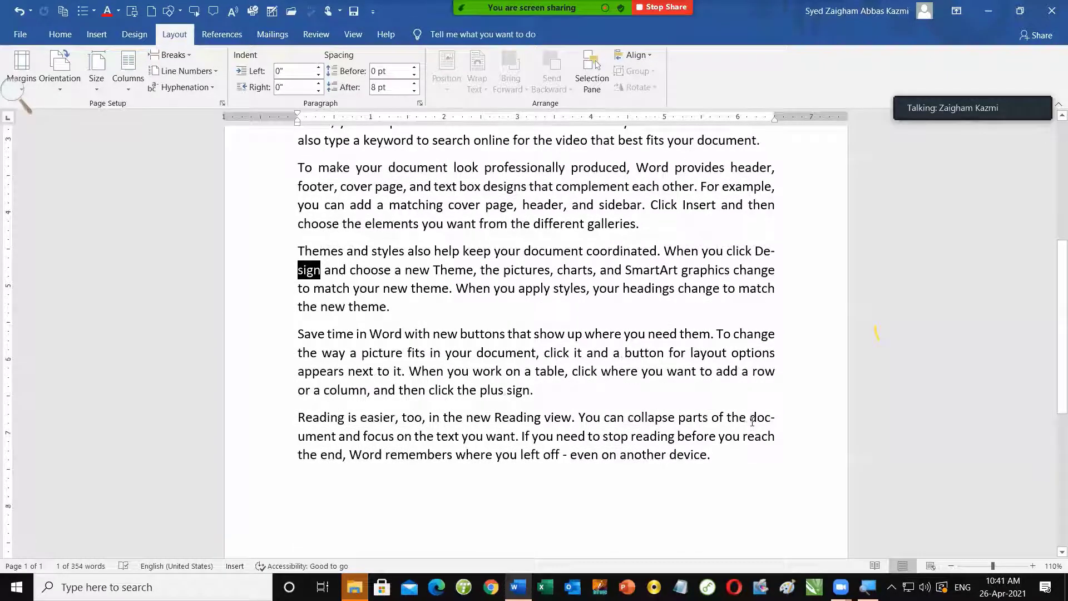
pyautogui.moveTo(751, 421); pyautogui.dragTo(779, 423)
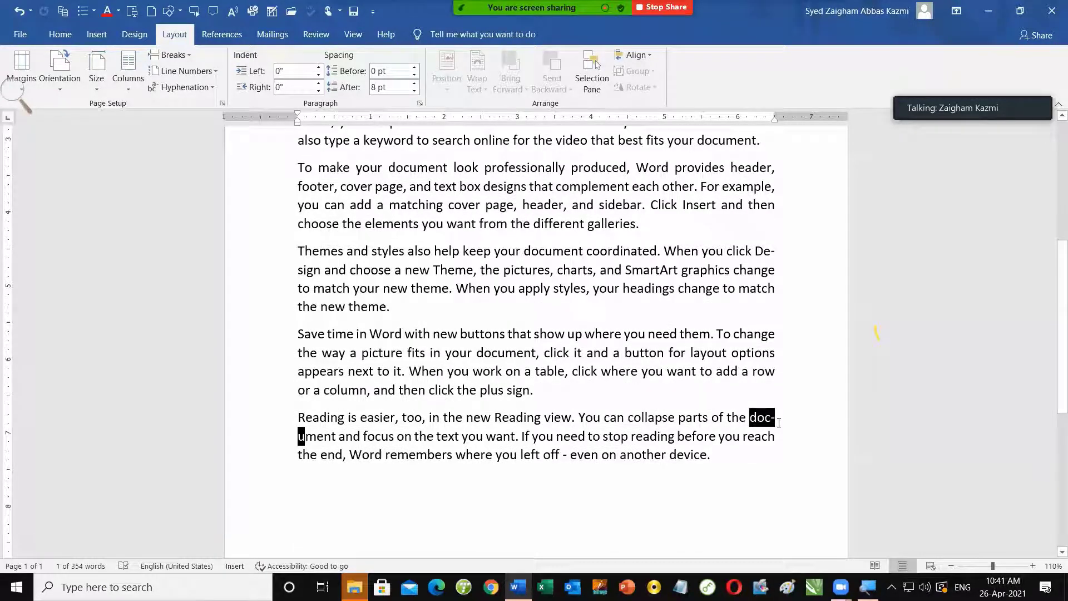
pyautogui.click(304, 437)
pyautogui.moveTo(314, 441); pyautogui.dragTo(337, 441)
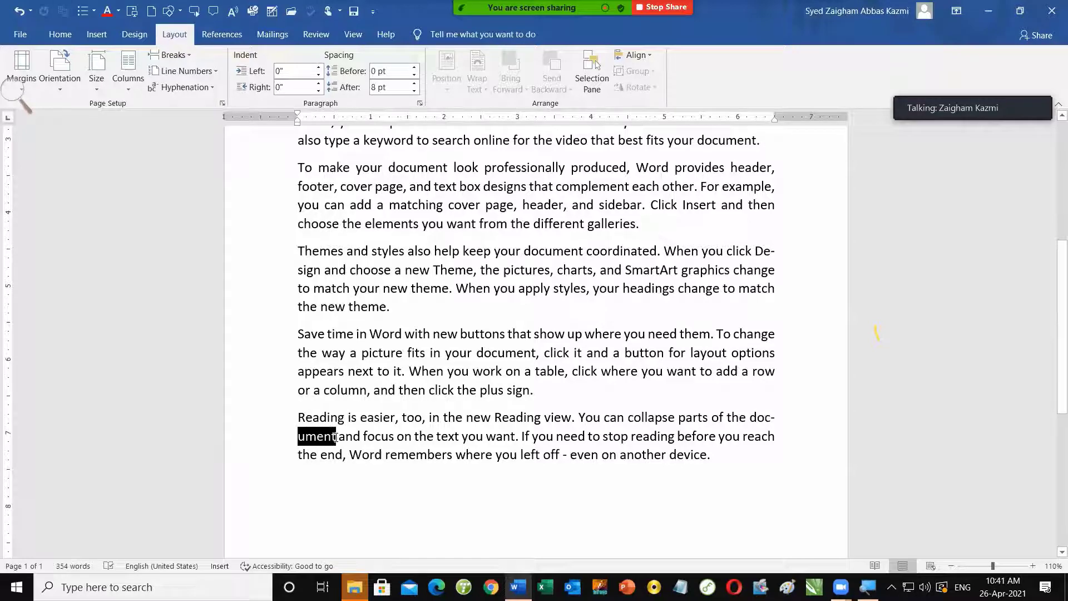
pyautogui.hotkey('ctrl', 'z')
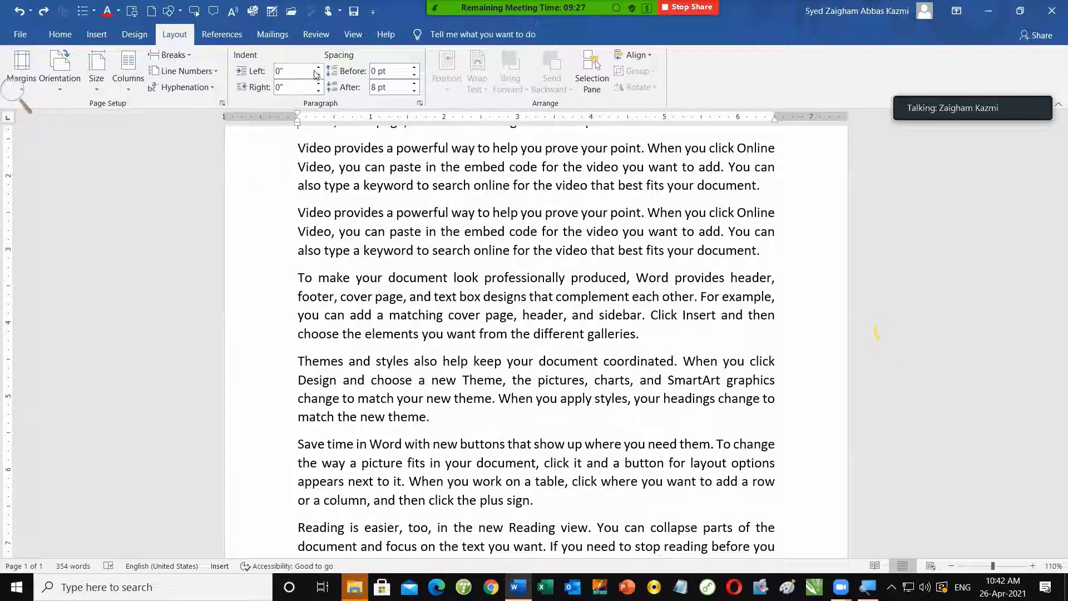
# Set the second paragraph's left indent to 0.7".
pyautogui.click(318, 68)
pyautogui.click(317, 68)
pyautogui.click(318, 68)
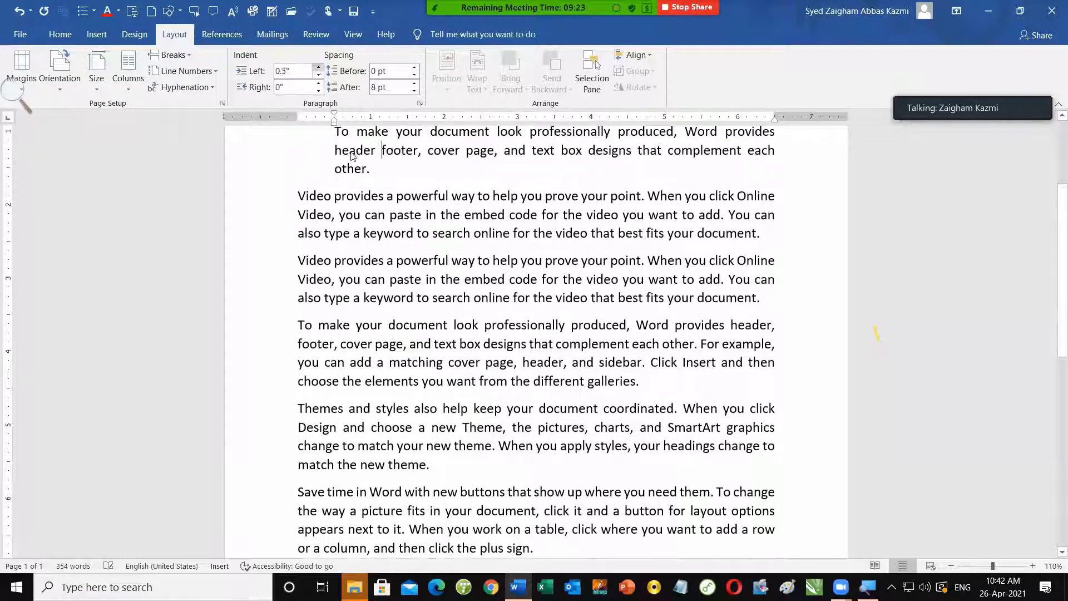
pyautogui.click(317, 68)
pyautogui.click(318, 67)
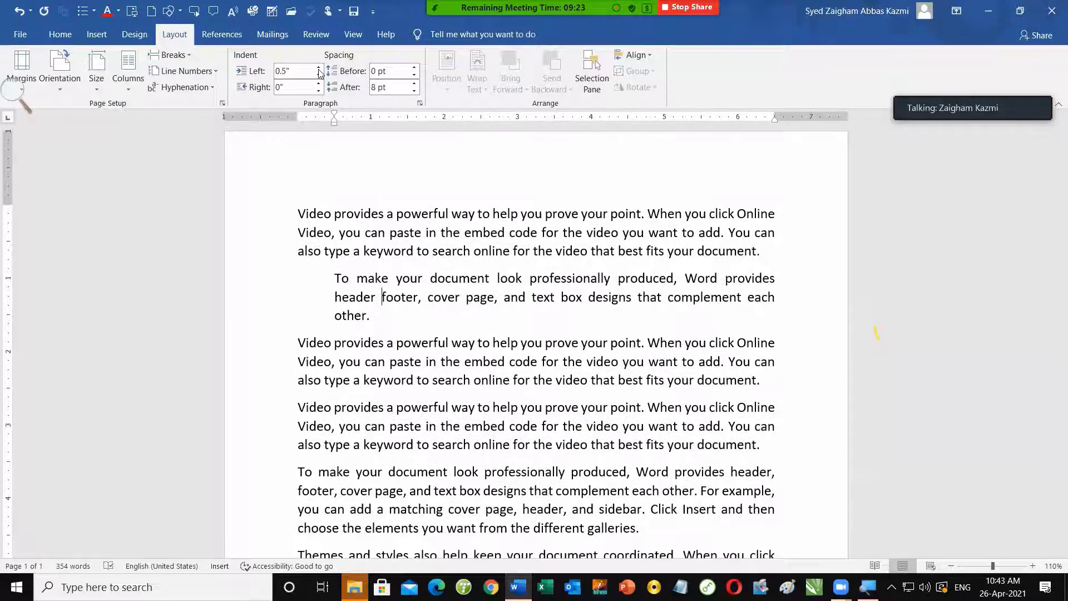
pyautogui.click(319, 68)
pyautogui.click(318, 68)
pyautogui.click(319, 68)
pyautogui.click(318, 68)
pyautogui.click(319, 68)
pyautogui.click(319, 68)
pyautogui.click(319, 68)
pyautogui.click(319, 68)
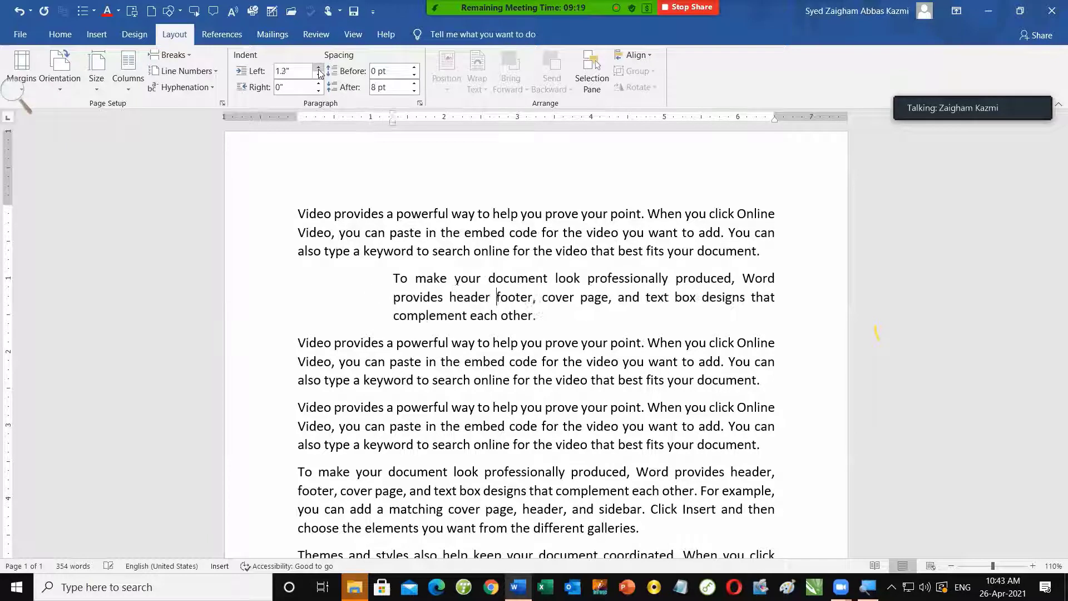
pyautogui.click(318, 68)
pyautogui.click(319, 68)
pyautogui.click(319, 73)
pyautogui.click(319, 74)
pyautogui.click(318, 74)
pyautogui.click(319, 74)
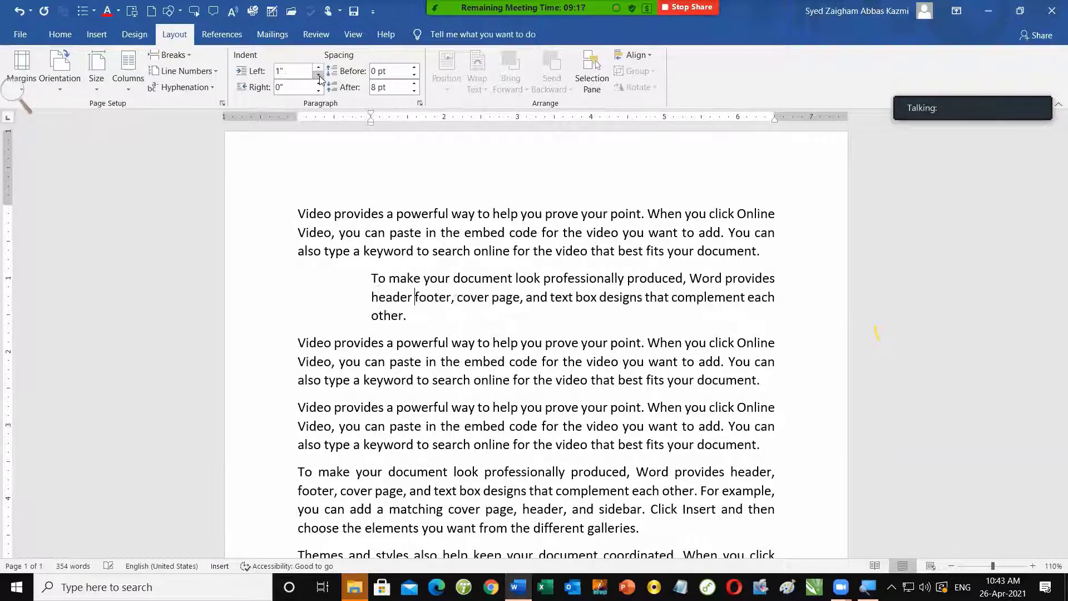
pyautogui.click(318, 74)
# Set the second paragraph's right indent to 0.3".
pyautogui.click(319, 84)
pyautogui.click(319, 84)
pyautogui.click(319, 84)
pyautogui.click(319, 84)
pyautogui.click(318, 84)
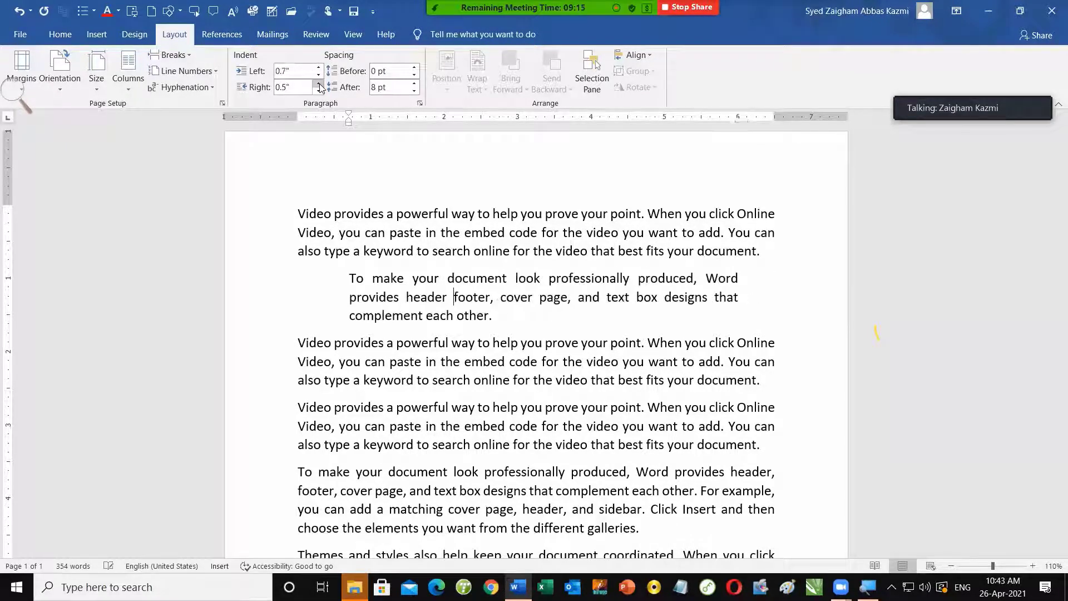
pyautogui.click(319, 85)
pyautogui.click(318, 85)
pyautogui.click(319, 90)
pyautogui.click(319, 90)
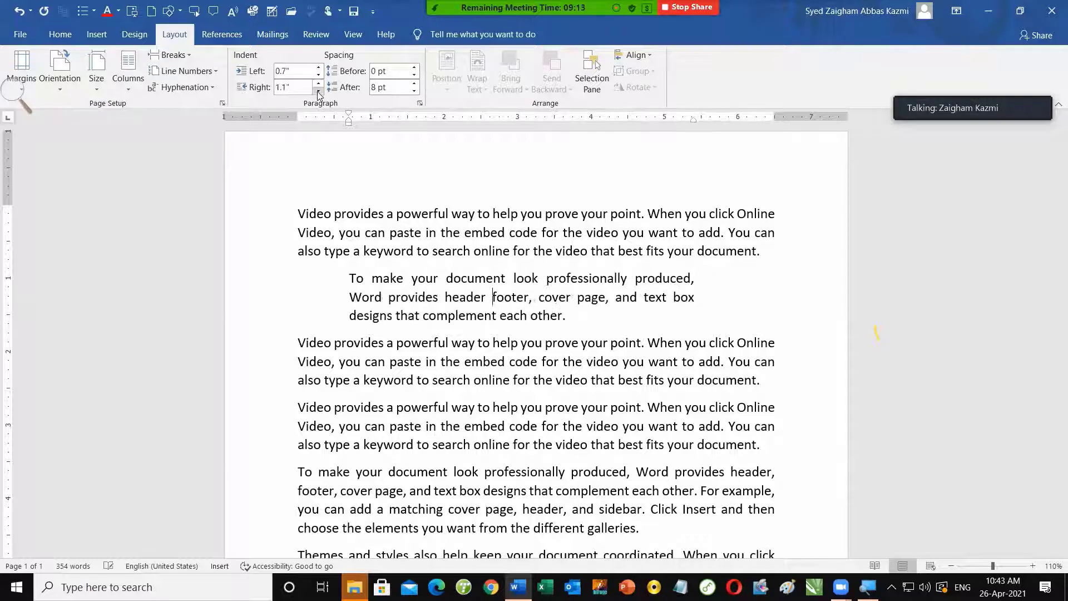
pyautogui.click(320, 90)
pyautogui.click(319, 89)
pyautogui.click(319, 89)
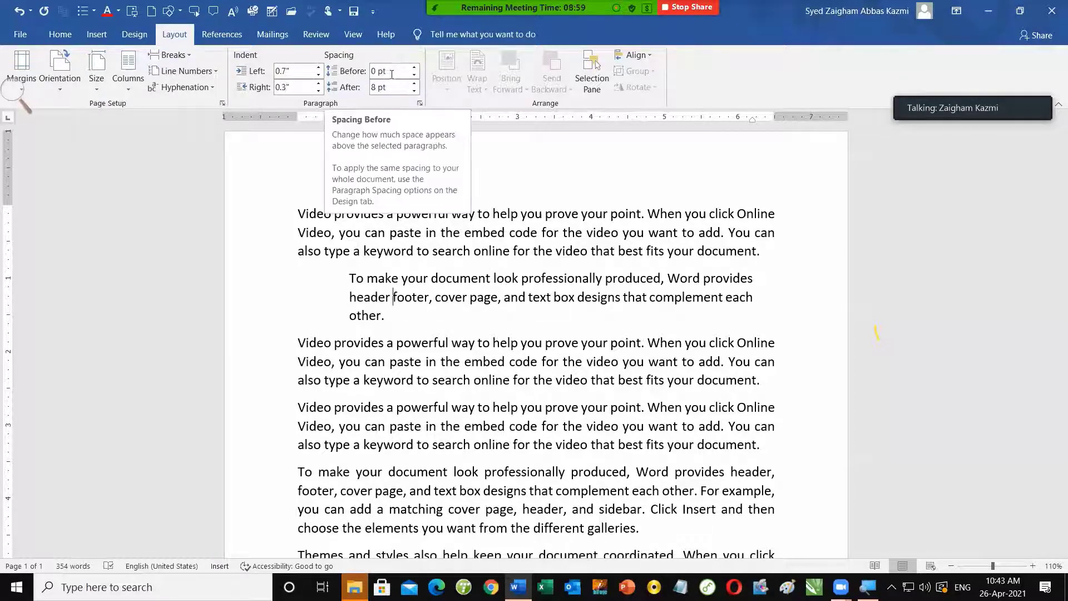
# In the third paragraph, raise the space after up to 72 pt, then bring it back down.
pyautogui.click(394, 86)
pyautogui.click(393, 342)
pyautogui.click(413, 84)
pyautogui.click(414, 84)
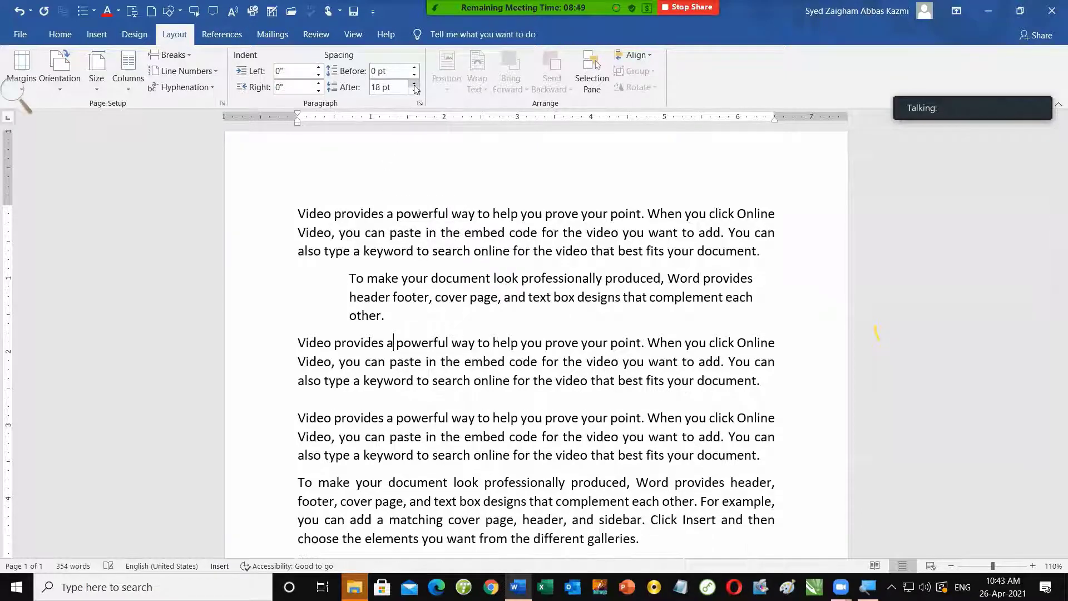
pyautogui.click(413, 84)
pyautogui.click(413, 84)
pyautogui.click(414, 84)
pyautogui.click(414, 84)
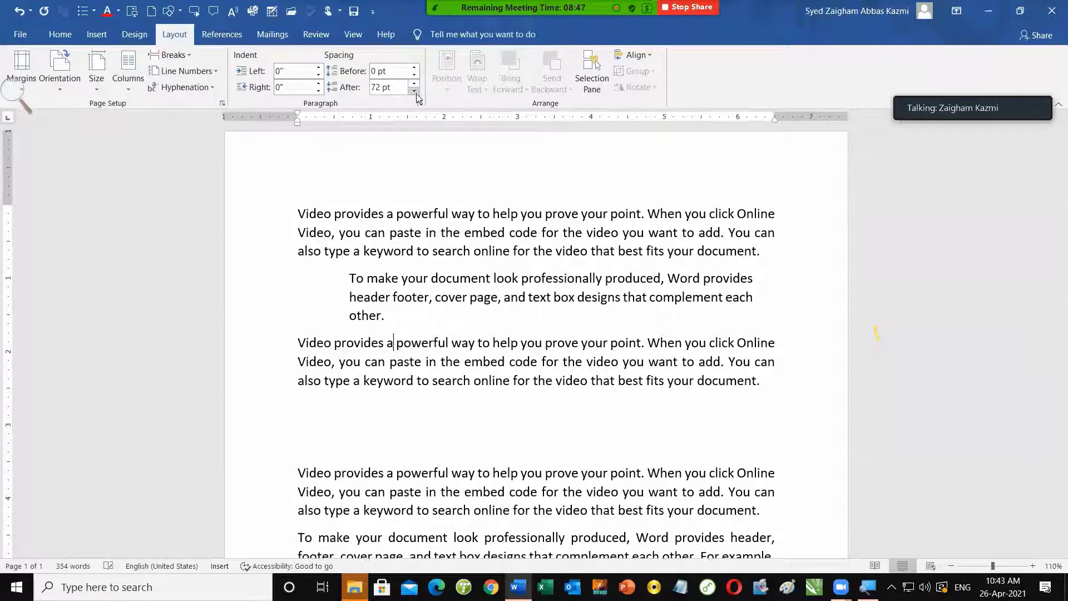
pyautogui.click(413, 90)
pyautogui.click(414, 90)
pyautogui.click(414, 91)
pyautogui.click(414, 90)
pyautogui.click(413, 90)
pyautogui.click(414, 90)
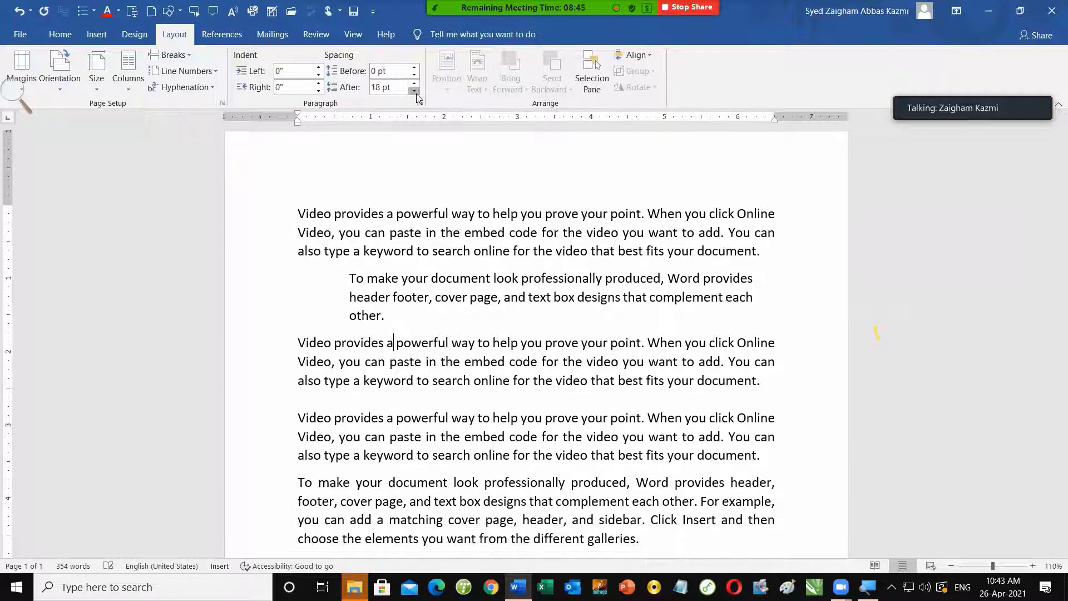
pyautogui.click(413, 90)
pyautogui.click(414, 90)
# Try extra space before the third paragraph, then settle on 0 pt before and 6 pt after.
pyautogui.click(414, 67)
pyautogui.click(414, 67)
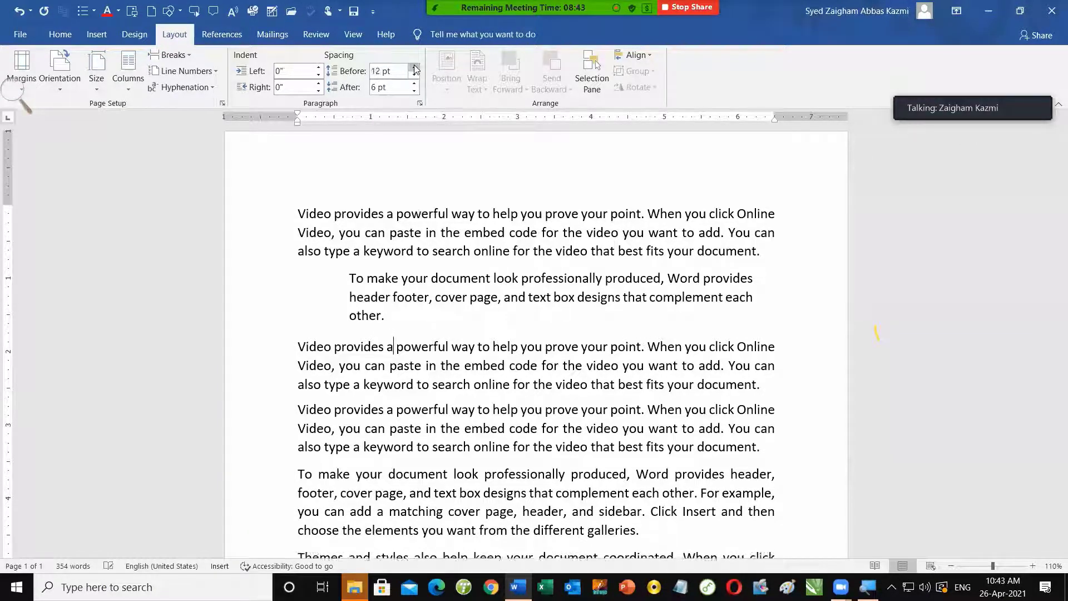
pyautogui.click(413, 68)
pyautogui.click(414, 67)
pyautogui.click(413, 68)
pyautogui.click(414, 67)
pyautogui.click(414, 67)
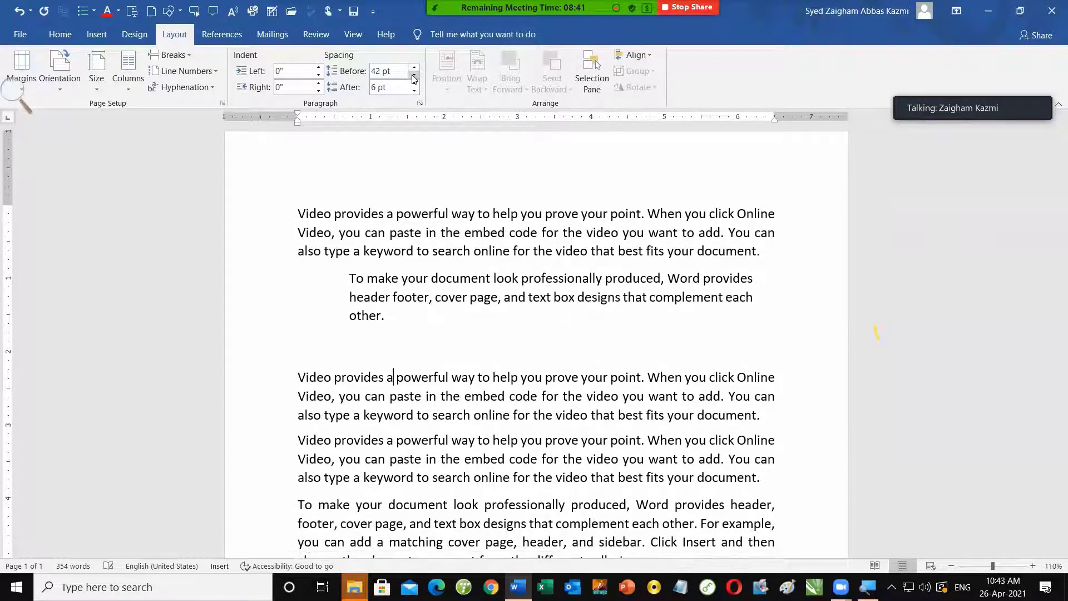
pyautogui.click(414, 74)
pyautogui.click(414, 75)
pyautogui.click(414, 75)
pyautogui.click(414, 74)
pyautogui.click(414, 74)
pyautogui.click(414, 74)
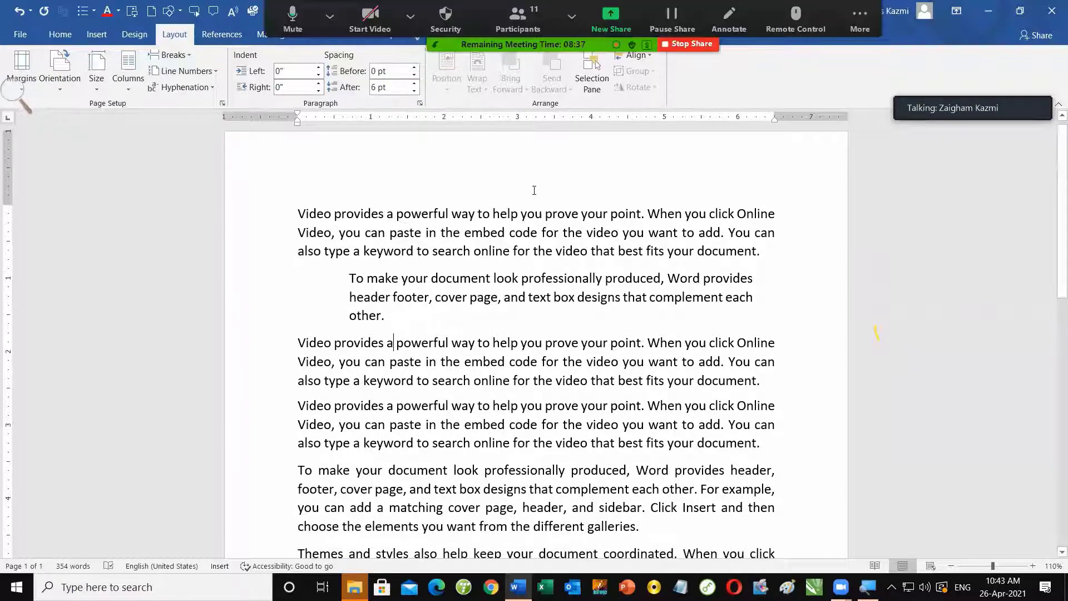
pyautogui.scroll(1, 489, 130)
pyautogui.click(474, 245)
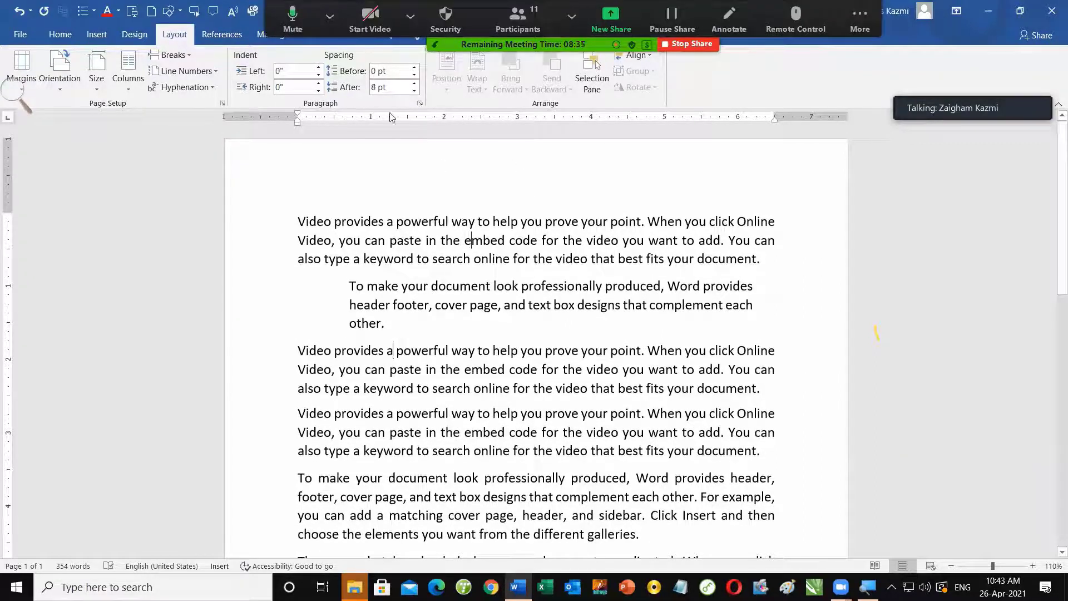